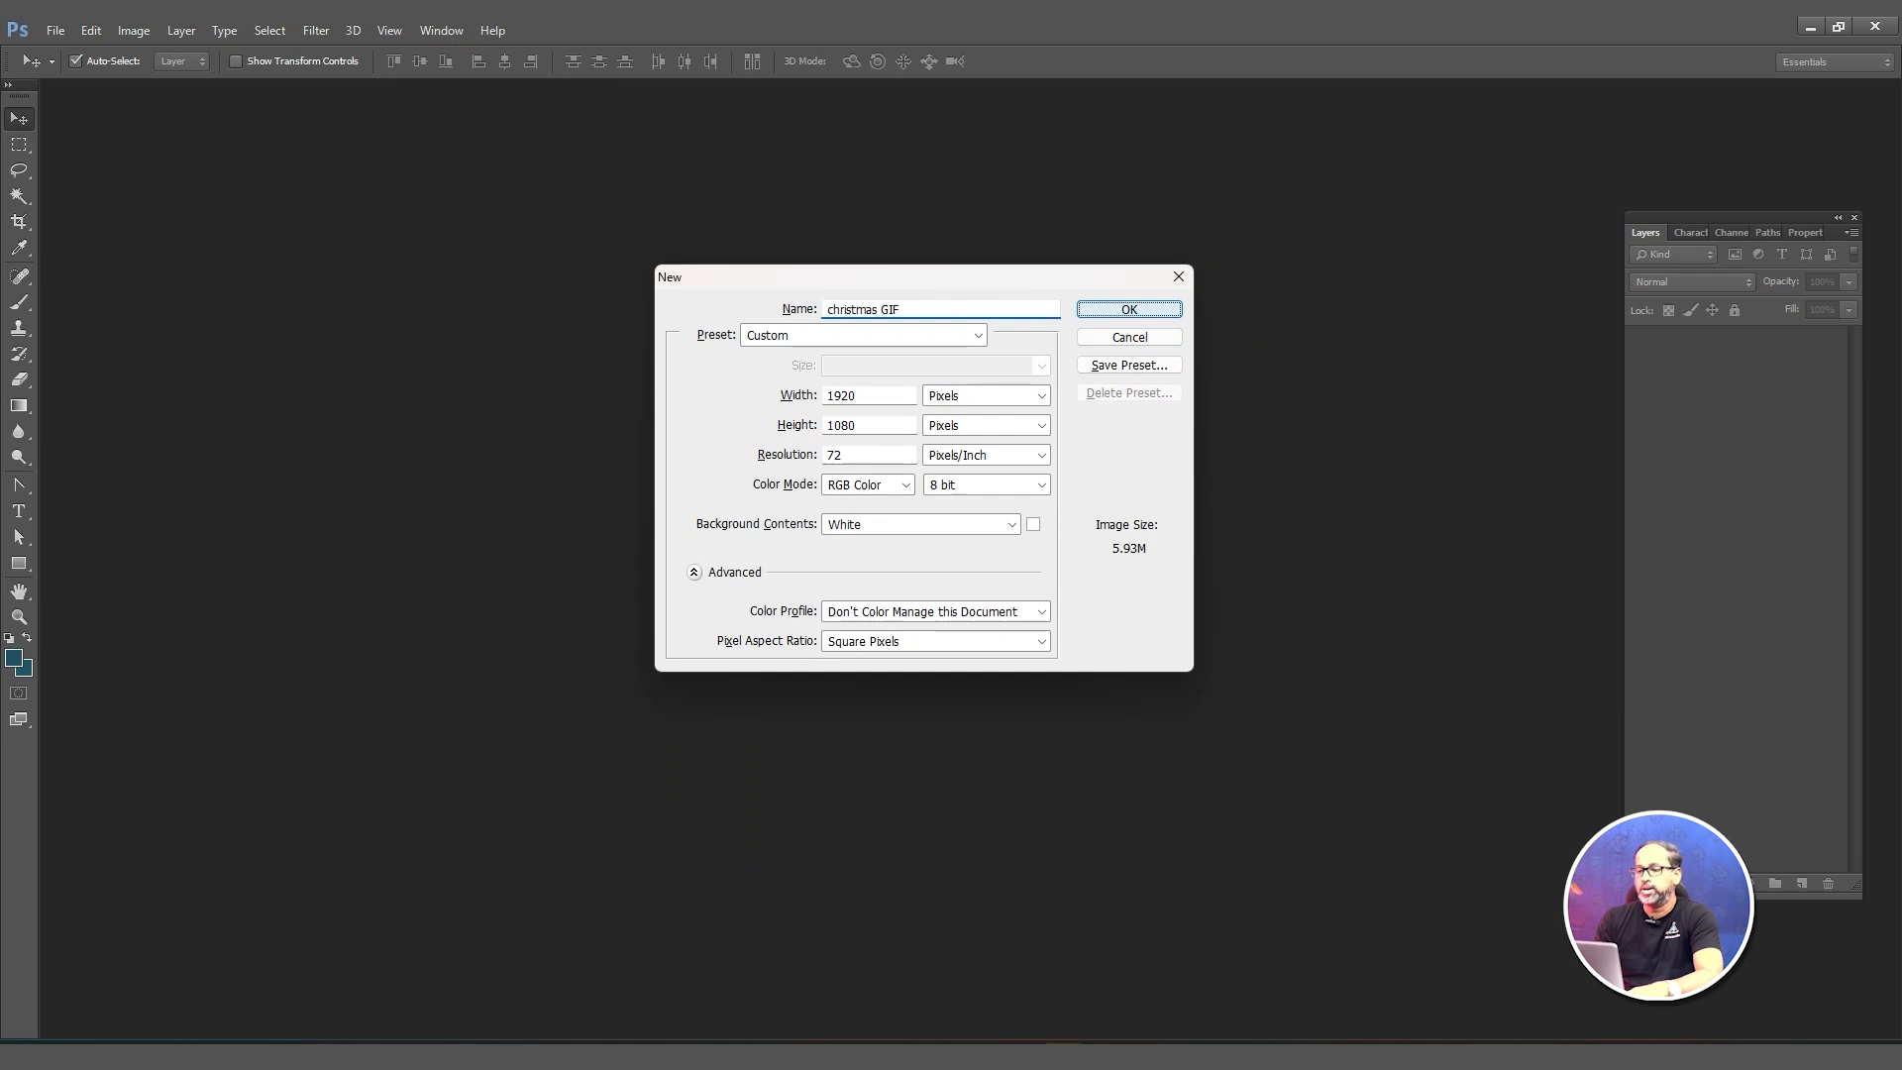
Create the 1920 × 1080 px RGB document christmas GIF and paste the bg img 1 picture into it as a new layer.
key("Return")
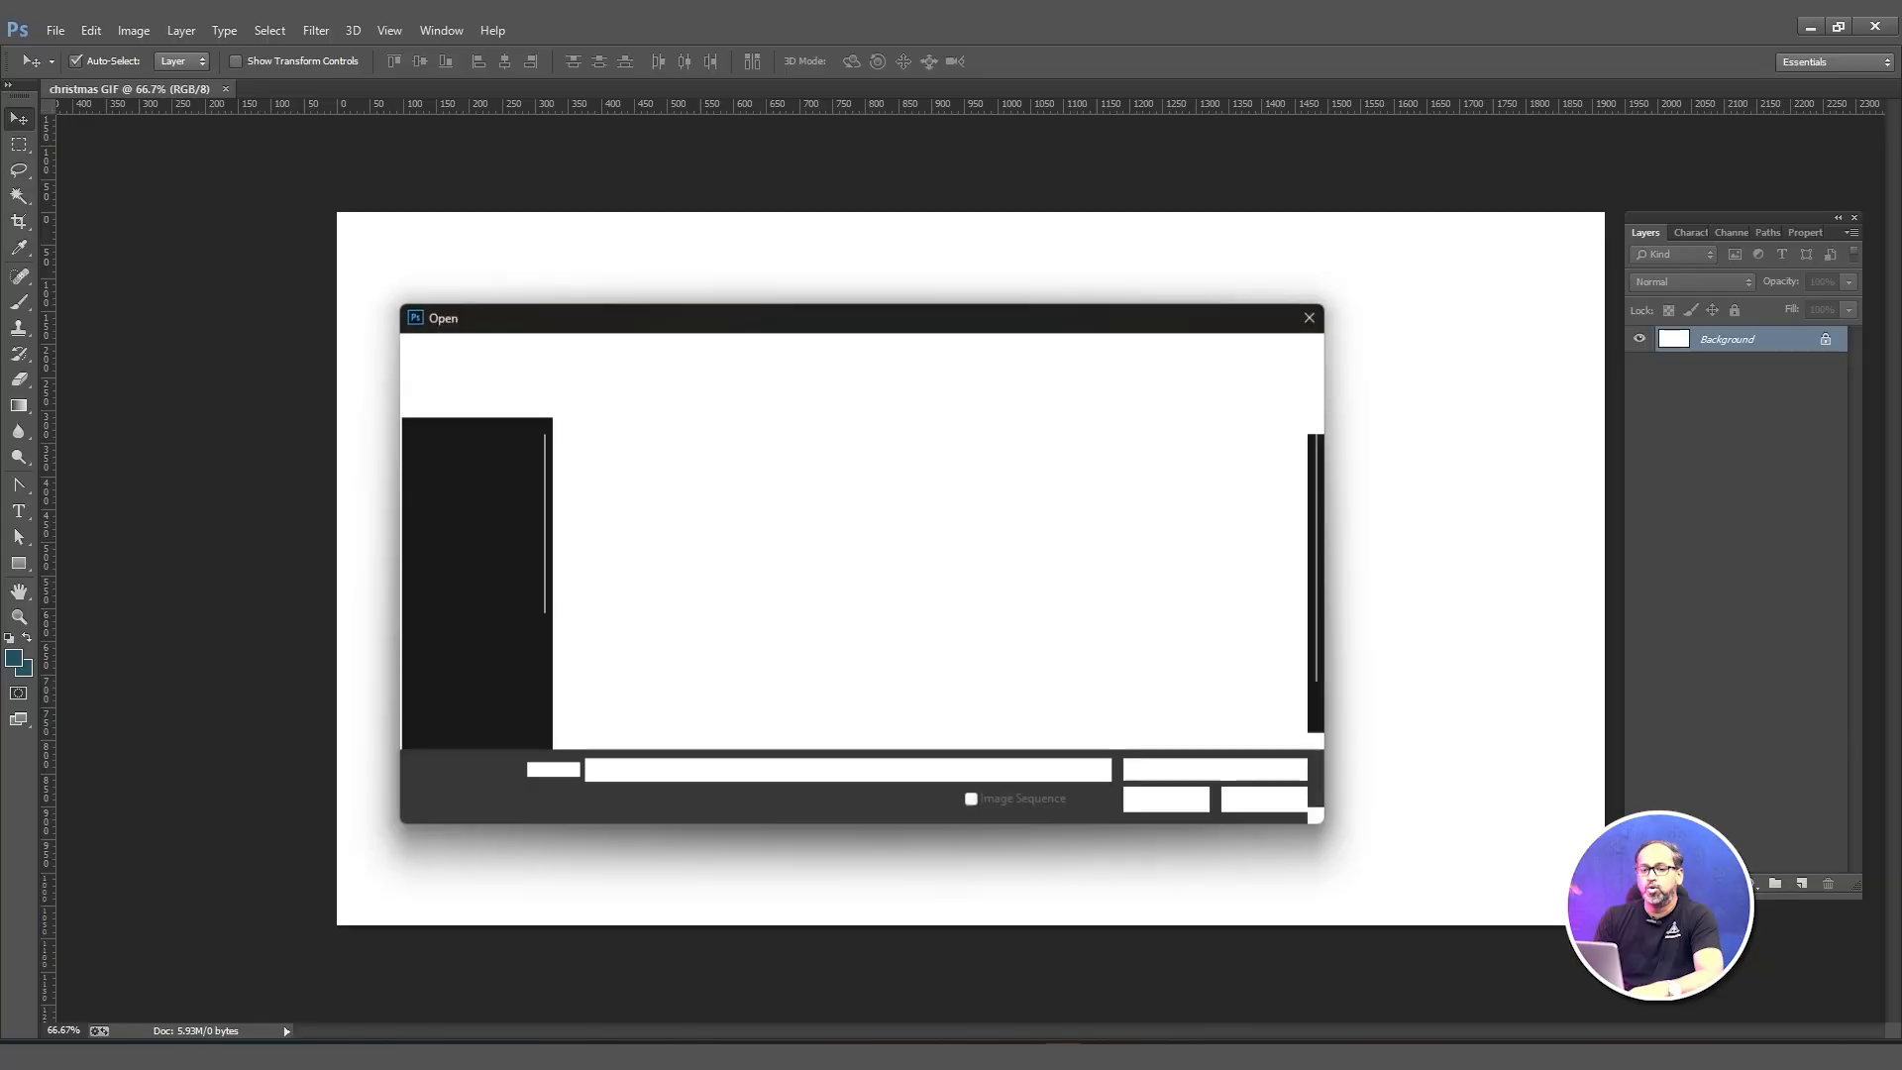
left_click(725, 480)
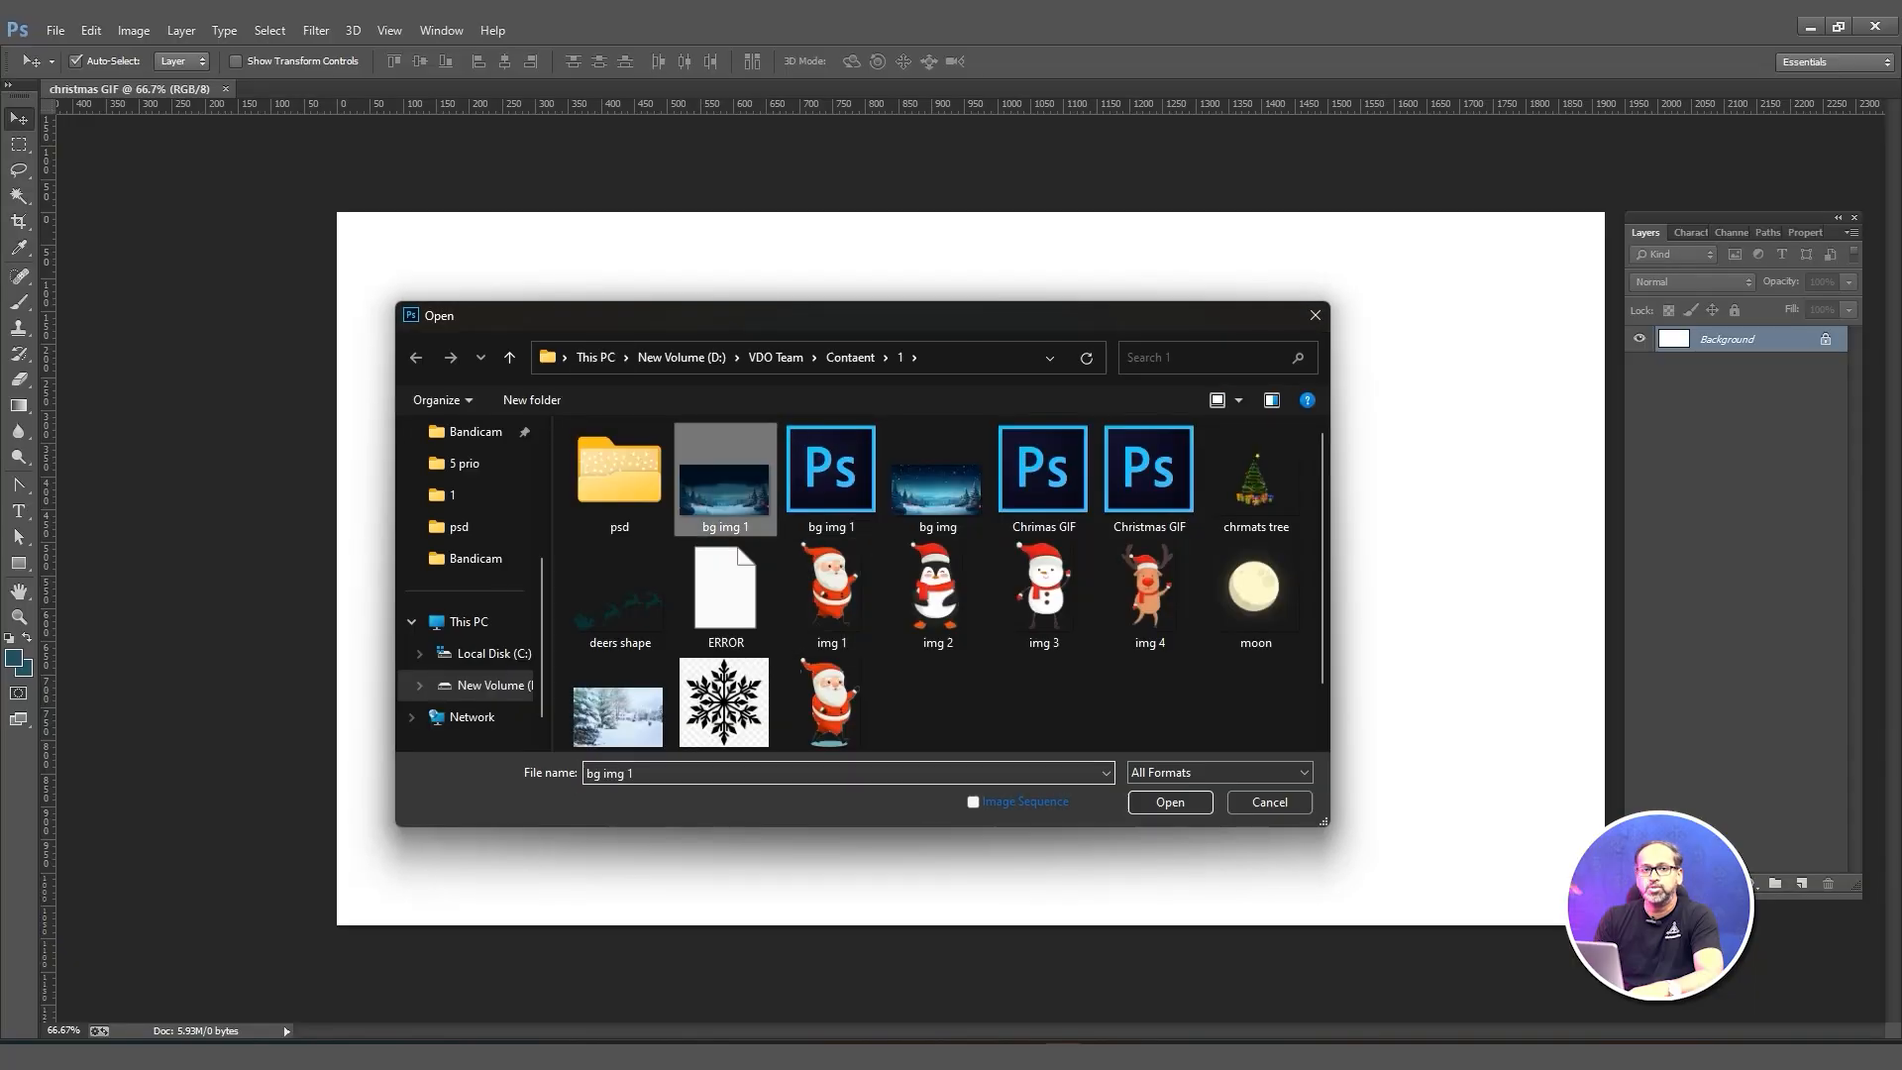
left_click(1170, 802)
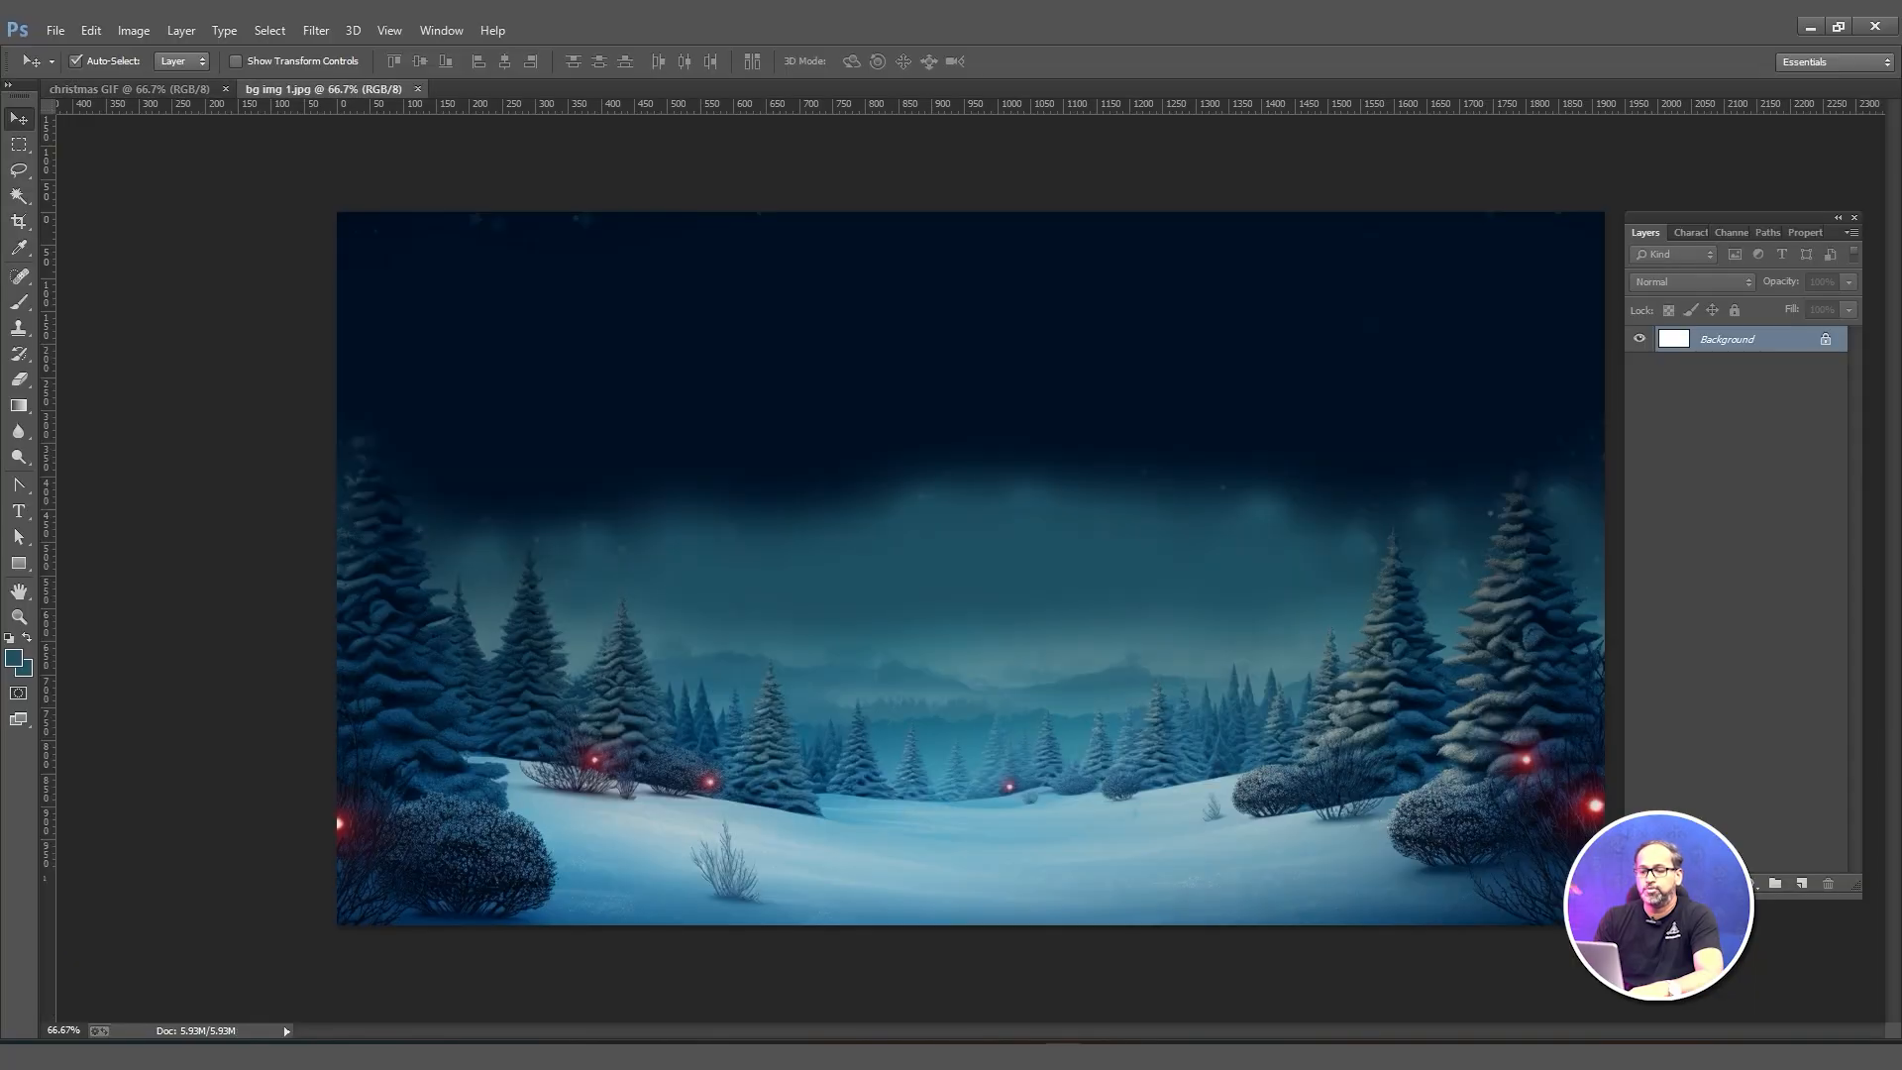
key("ctrl+c")
key("ctrl+Tab")
key("ctrl+v")
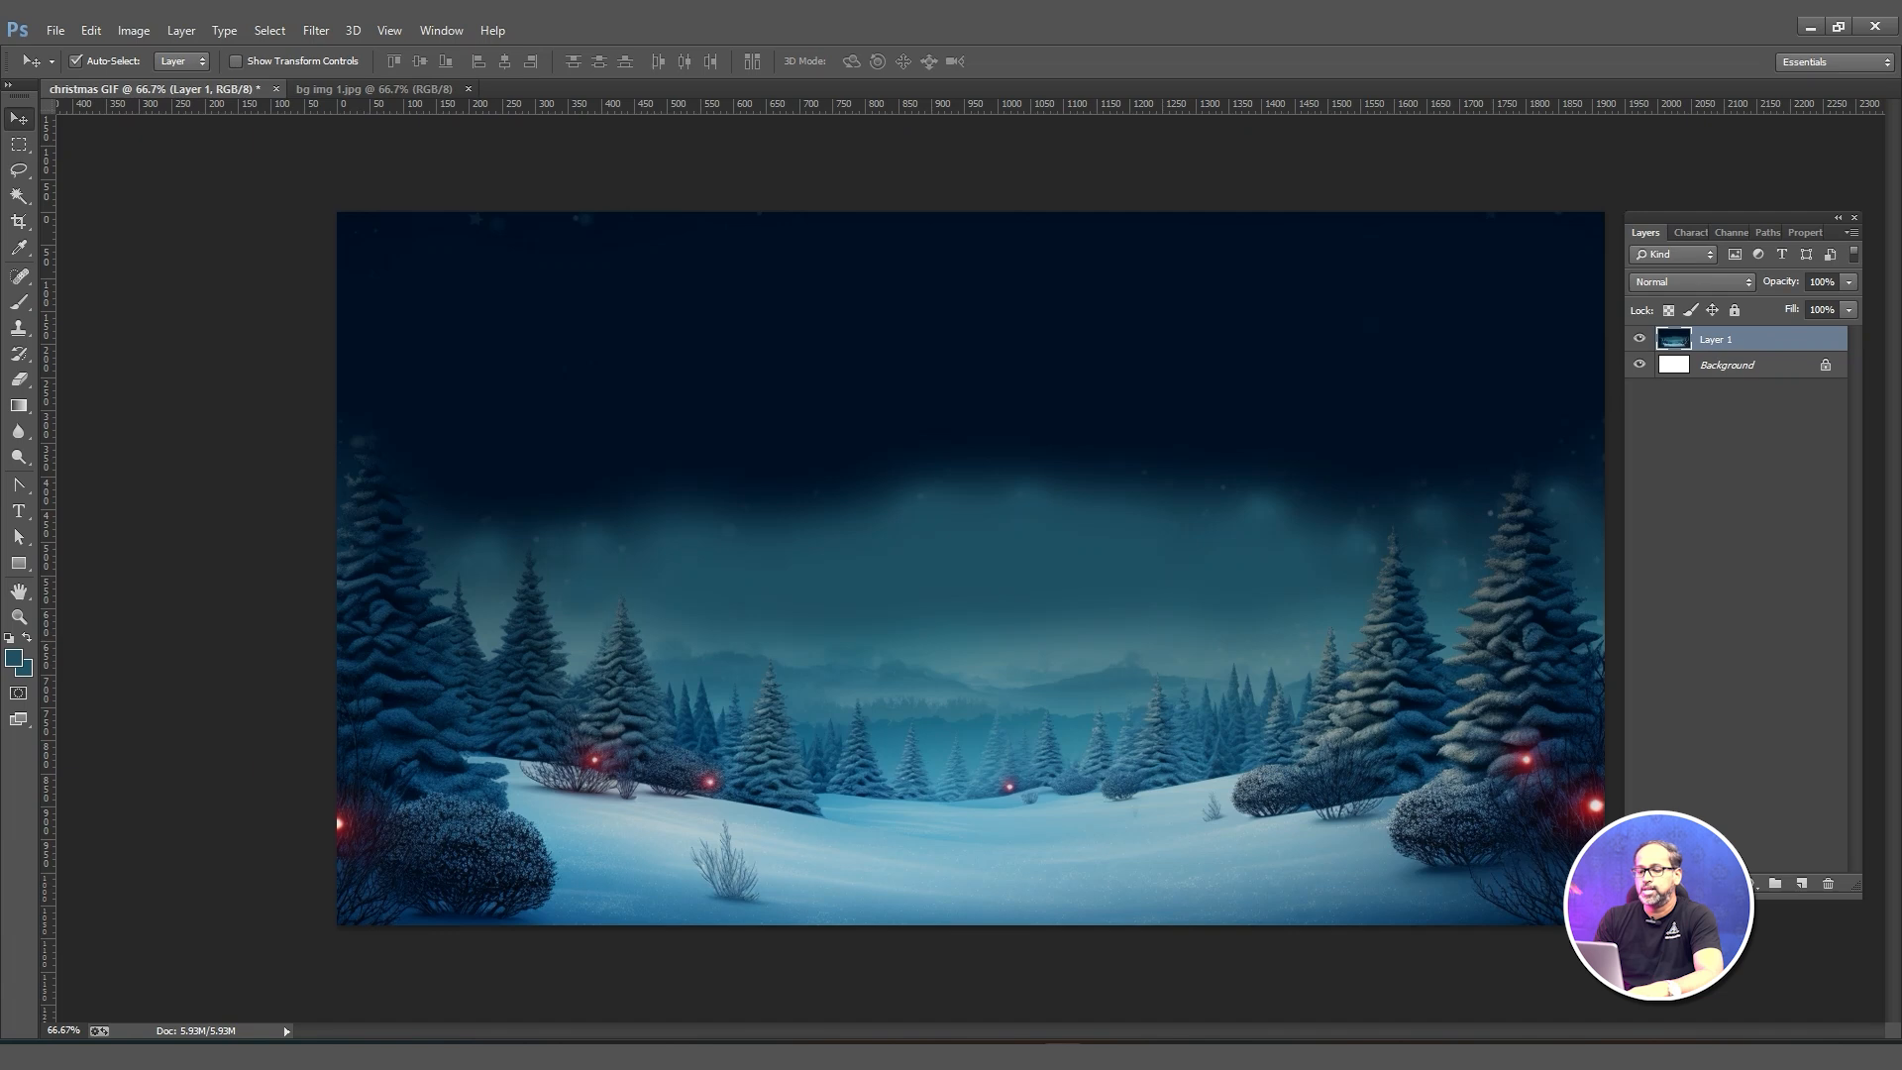
Open the black snowflake silhouette picture, select its background, and copy it onto a new layer in the christmas GIF document.
key("ctrl+o")
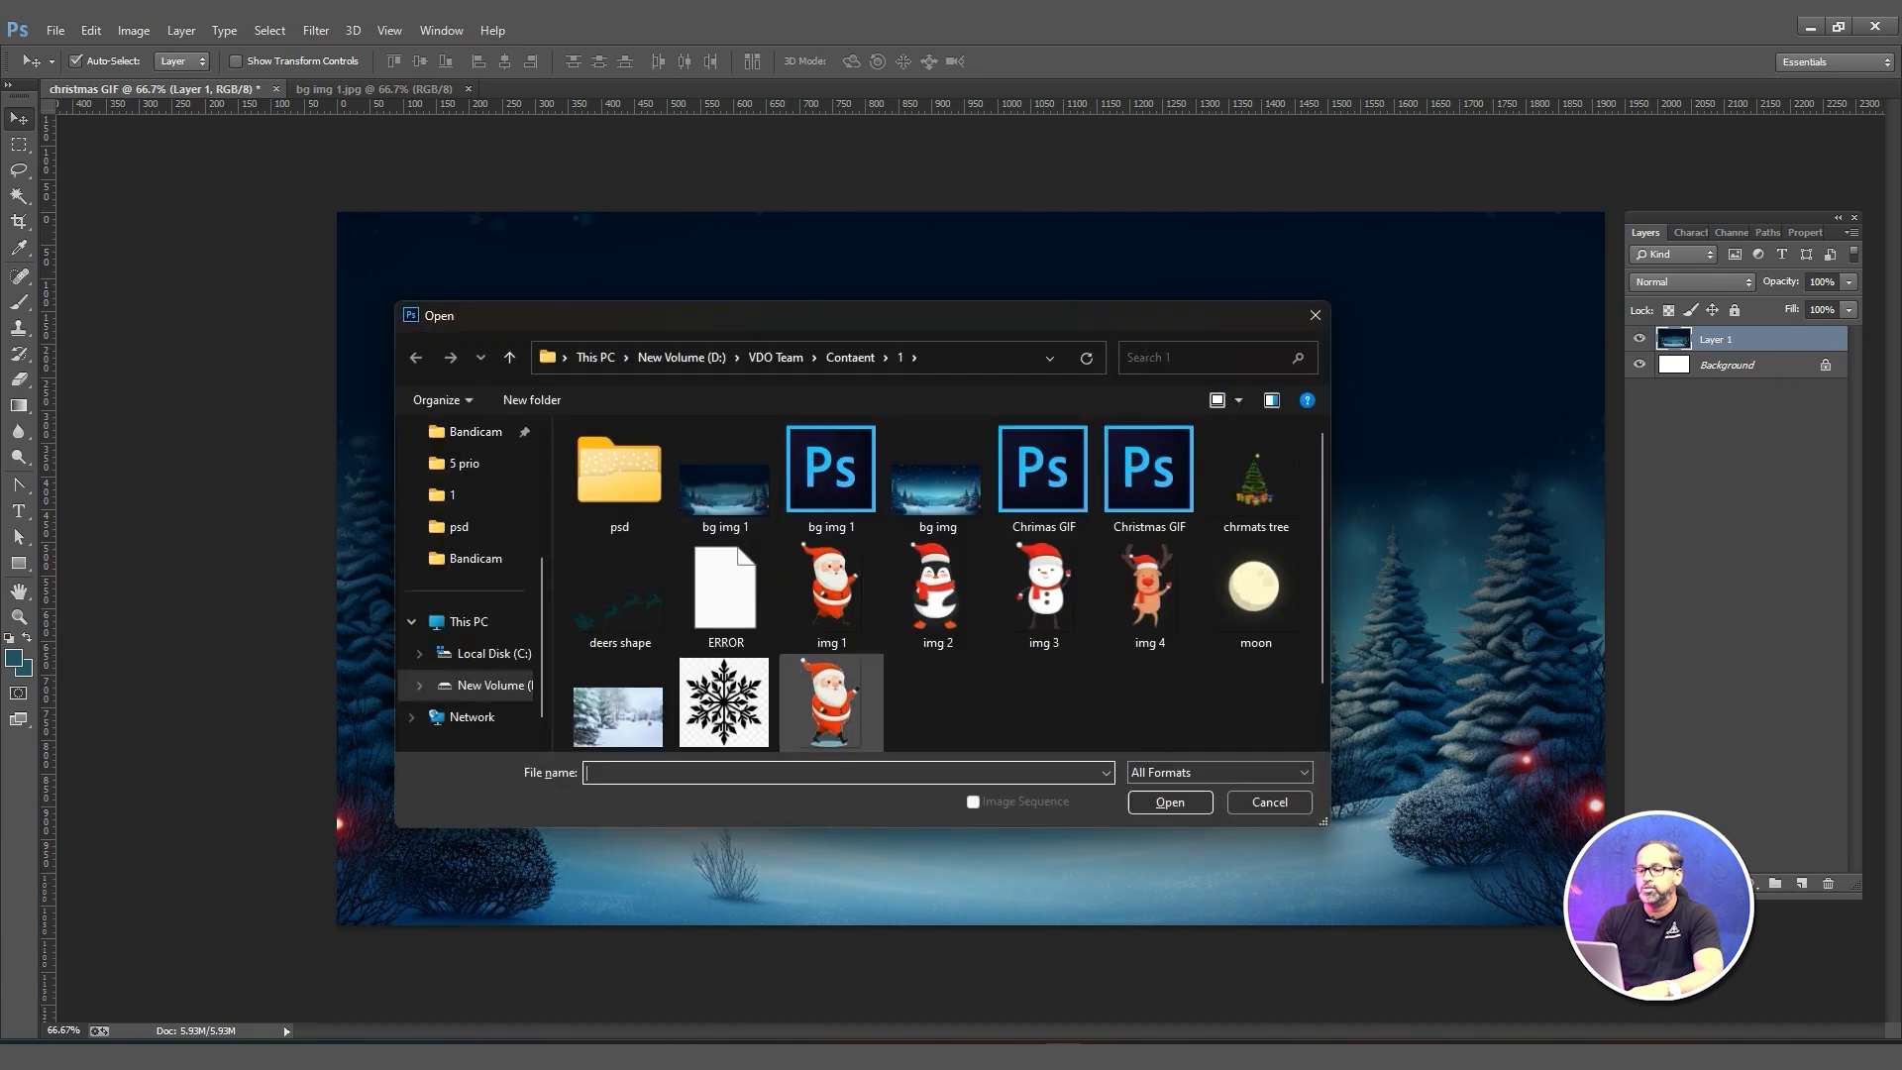
left_click(724, 702)
left_click(1170, 802)
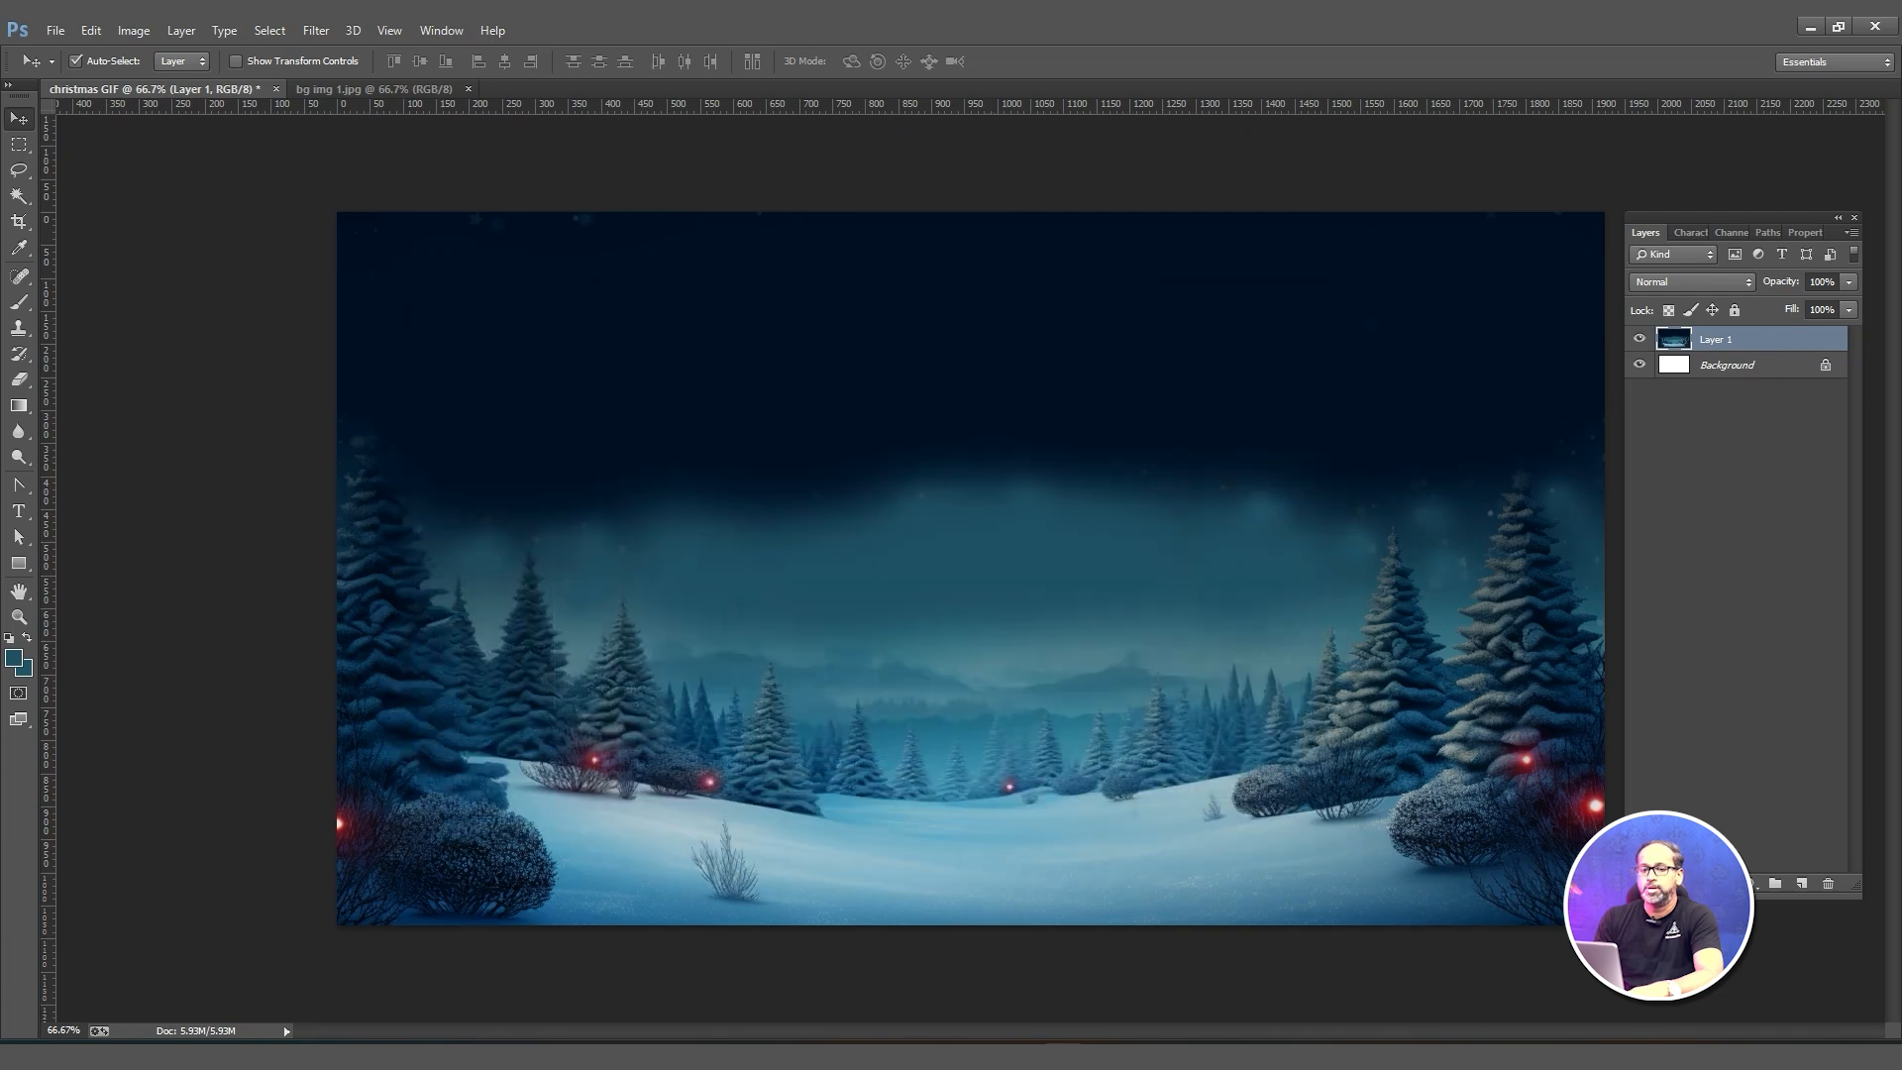
key("w")
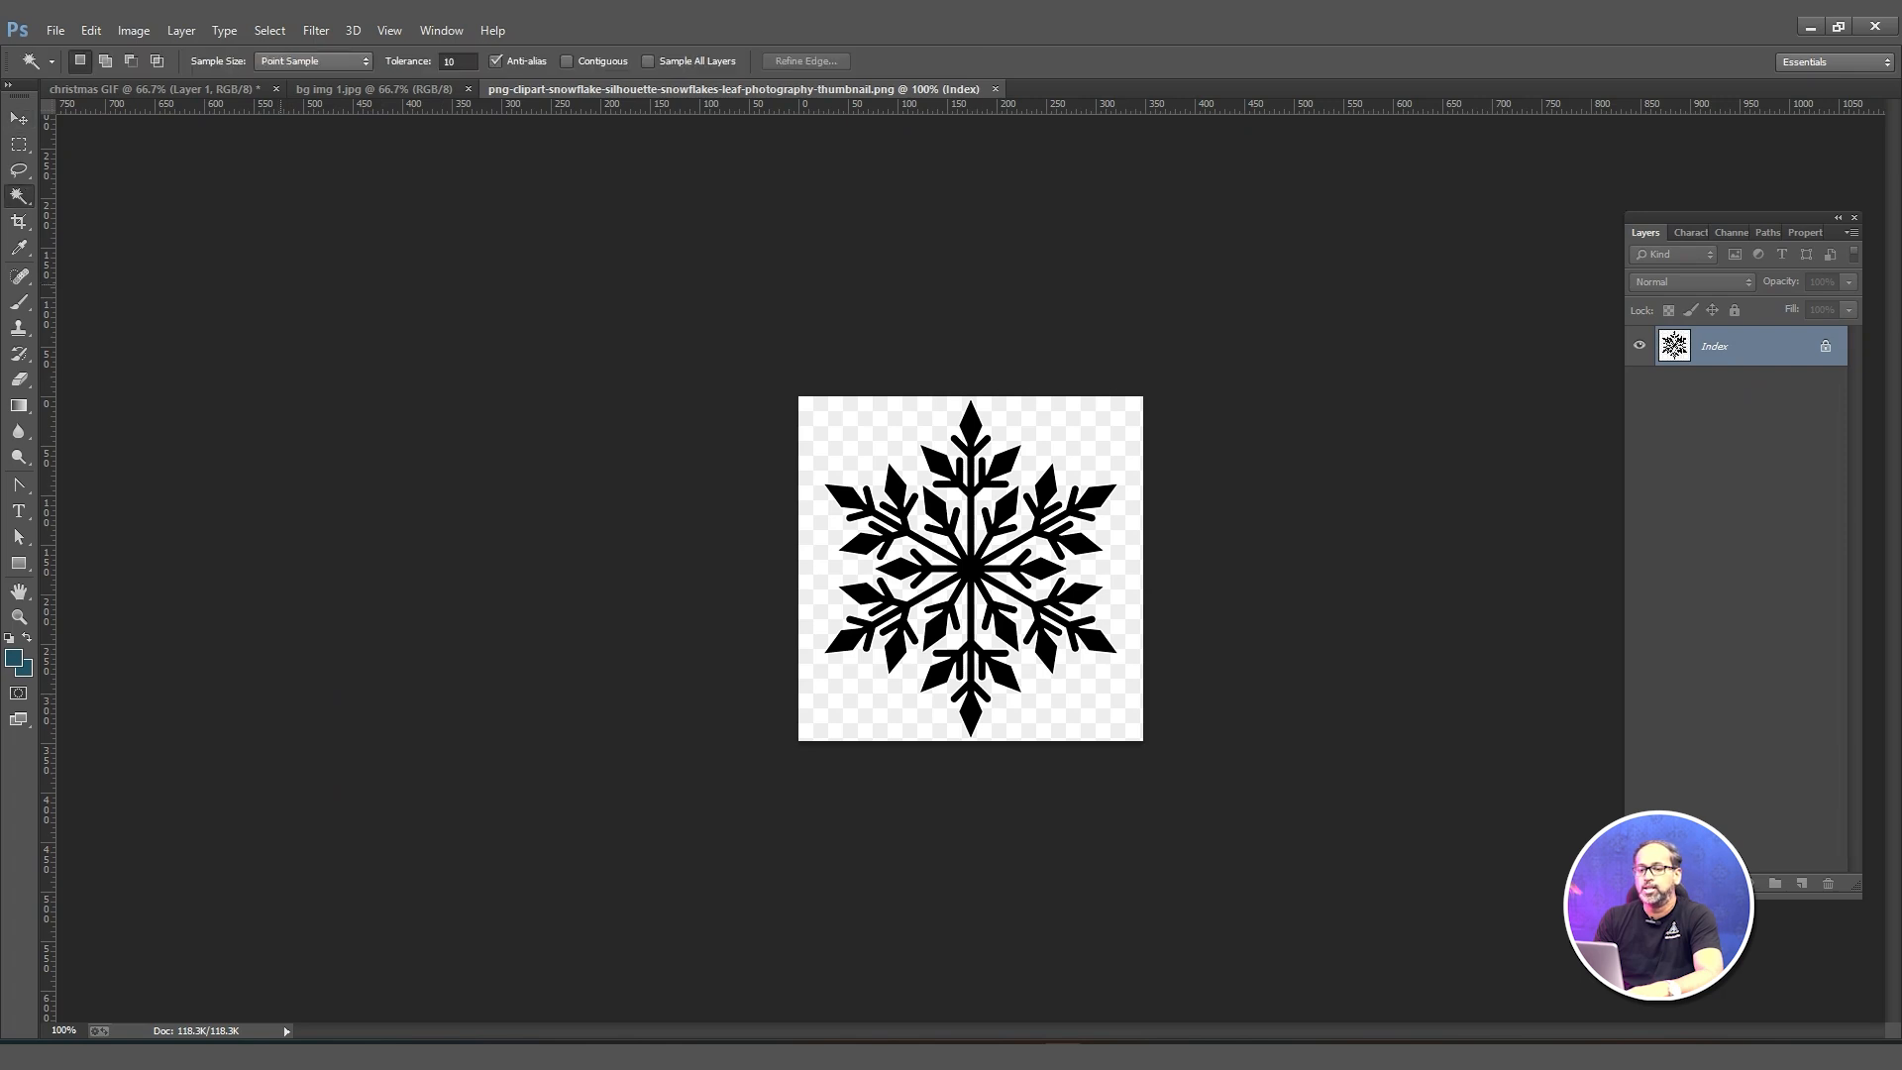
left_click(848, 445)
left_click(866, 449)
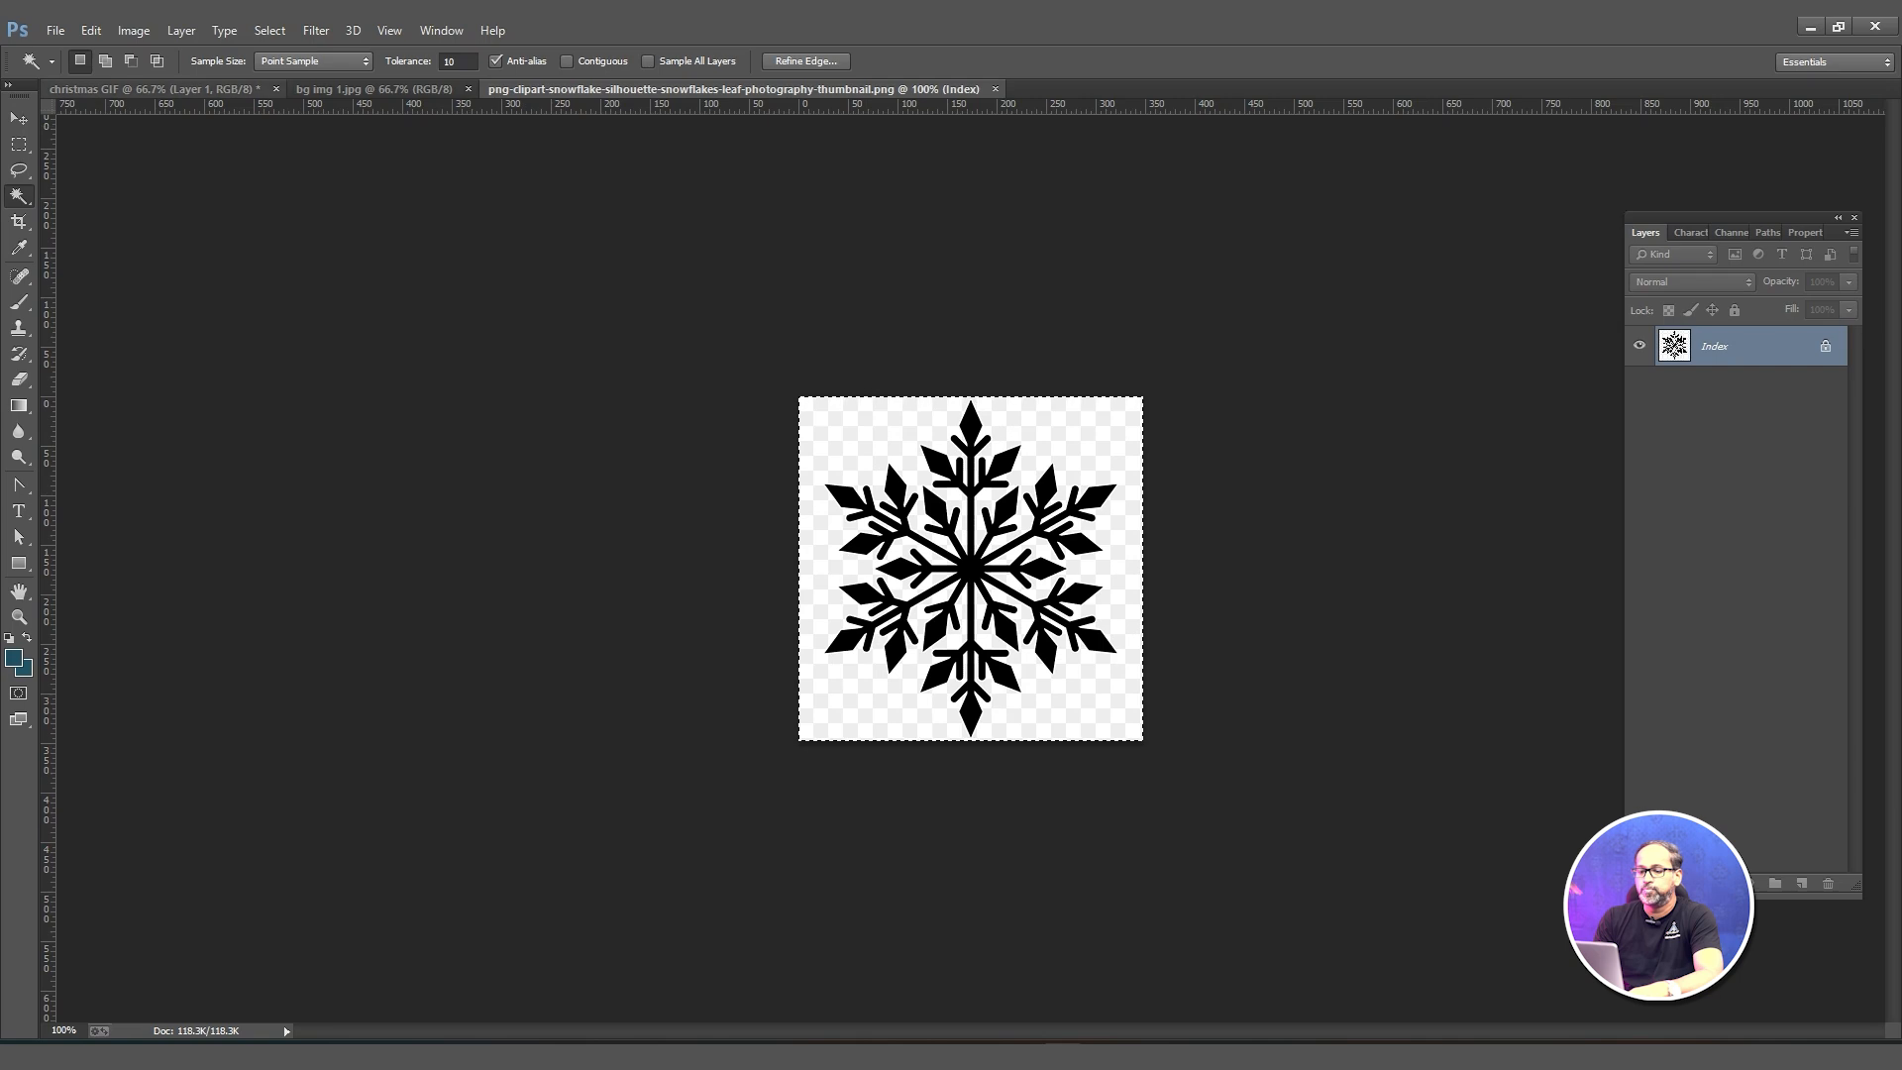
key("ctrl+c")
key("ctrl+Tab")
key("ctrl+v")
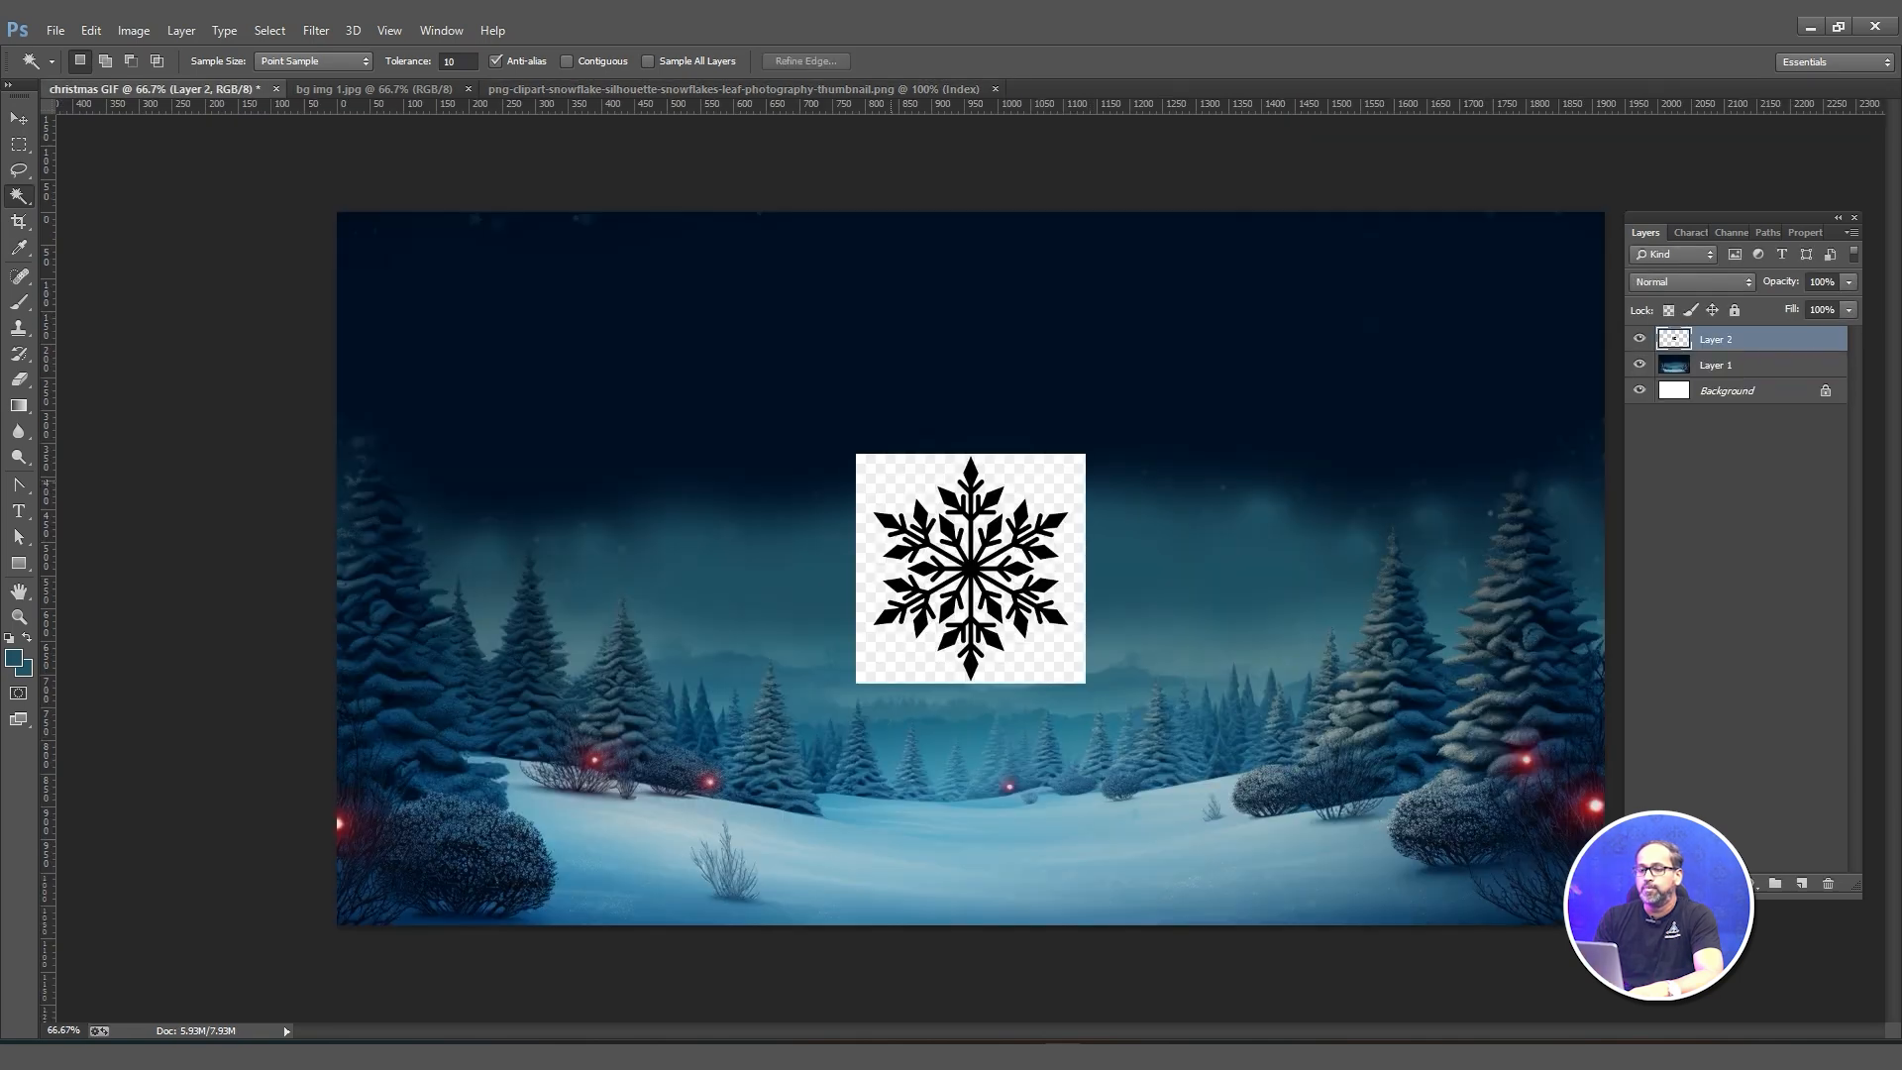
Remove the white and checkered background around the snowflake with the Magic Wand, leaving only the black shape.
left_click(891, 482)
key("Delete")
key("ctrl+d")
left_click(900, 479)
key("Delete")
key("ctrl+d")
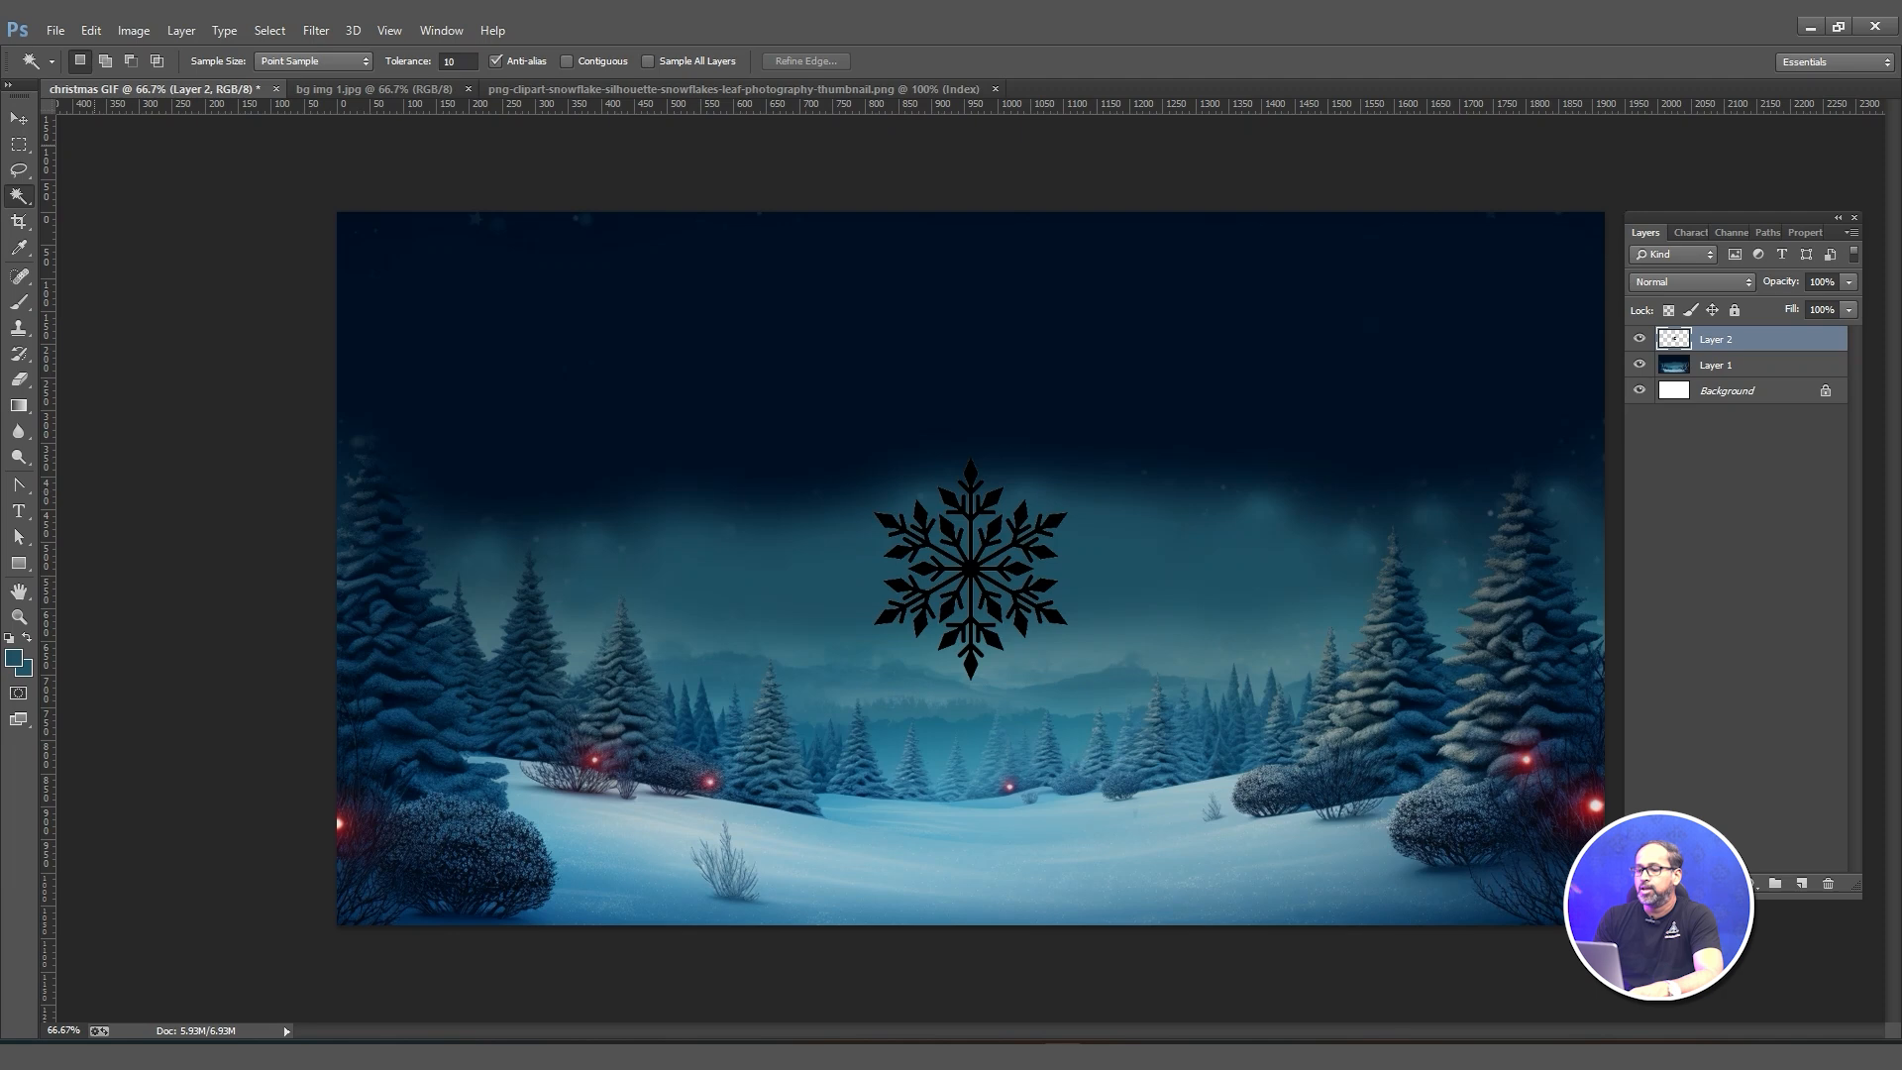
Scale the snowflake down to about 18.6% and rotate it about 40.7° around its centre.
key("v")
key("ctrl+t")
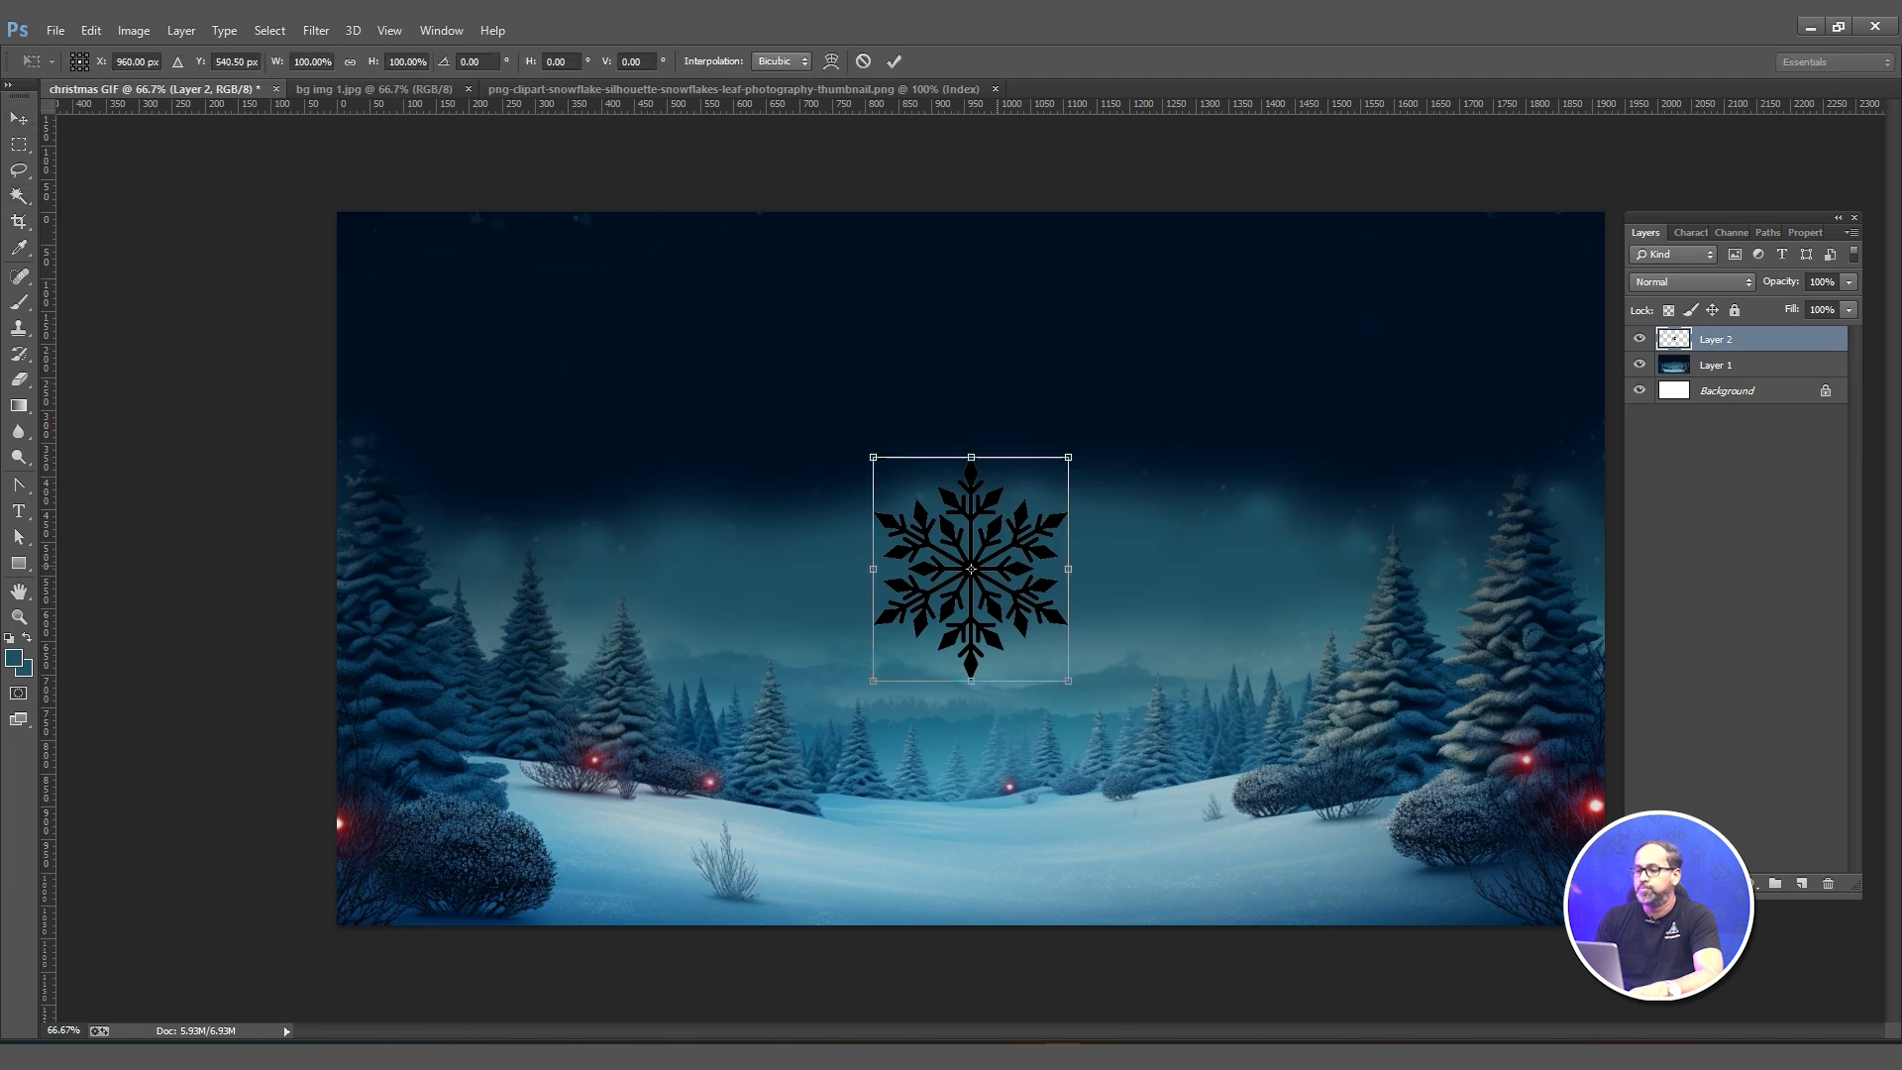
left_click_drag(1098, 446, 997, 565)
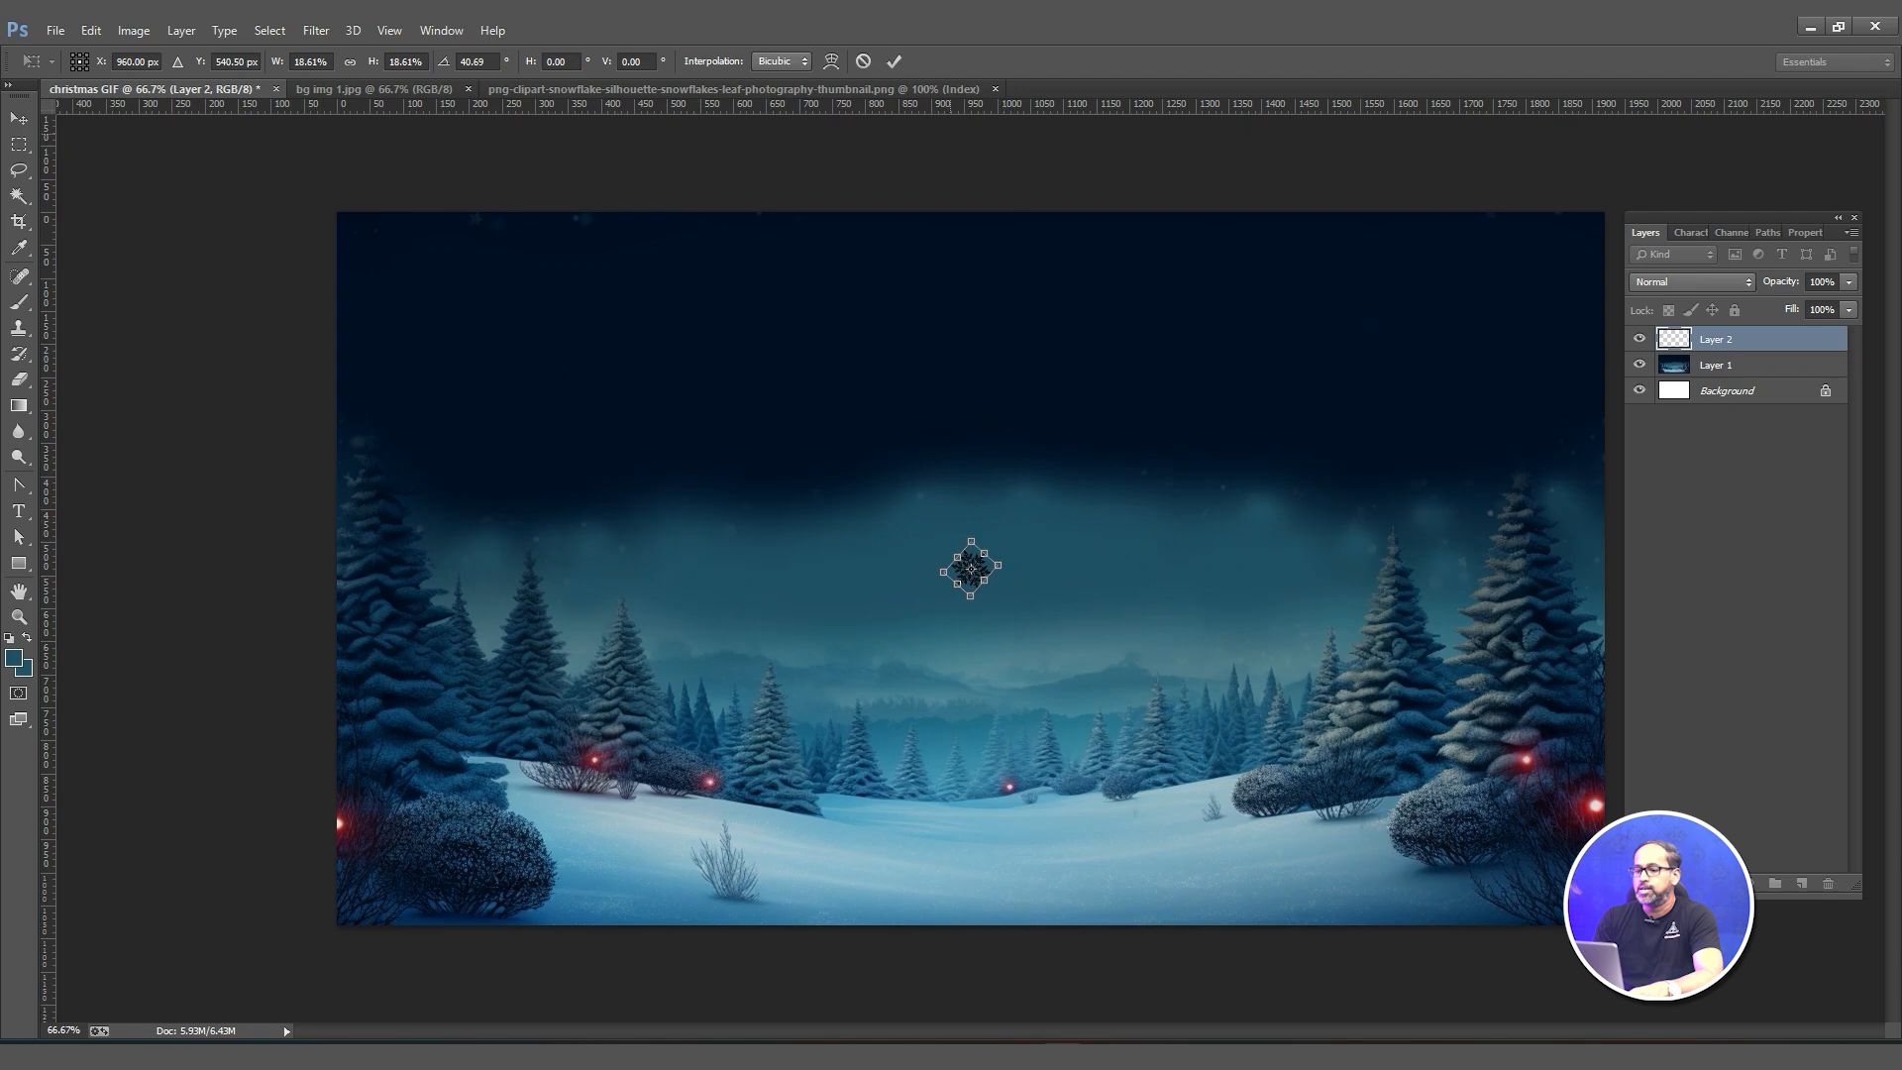
key("Return")
Turn the snowflake white with a Hue/Saturation adjustment, setting Lightness to +100.
key("ctrl+u")
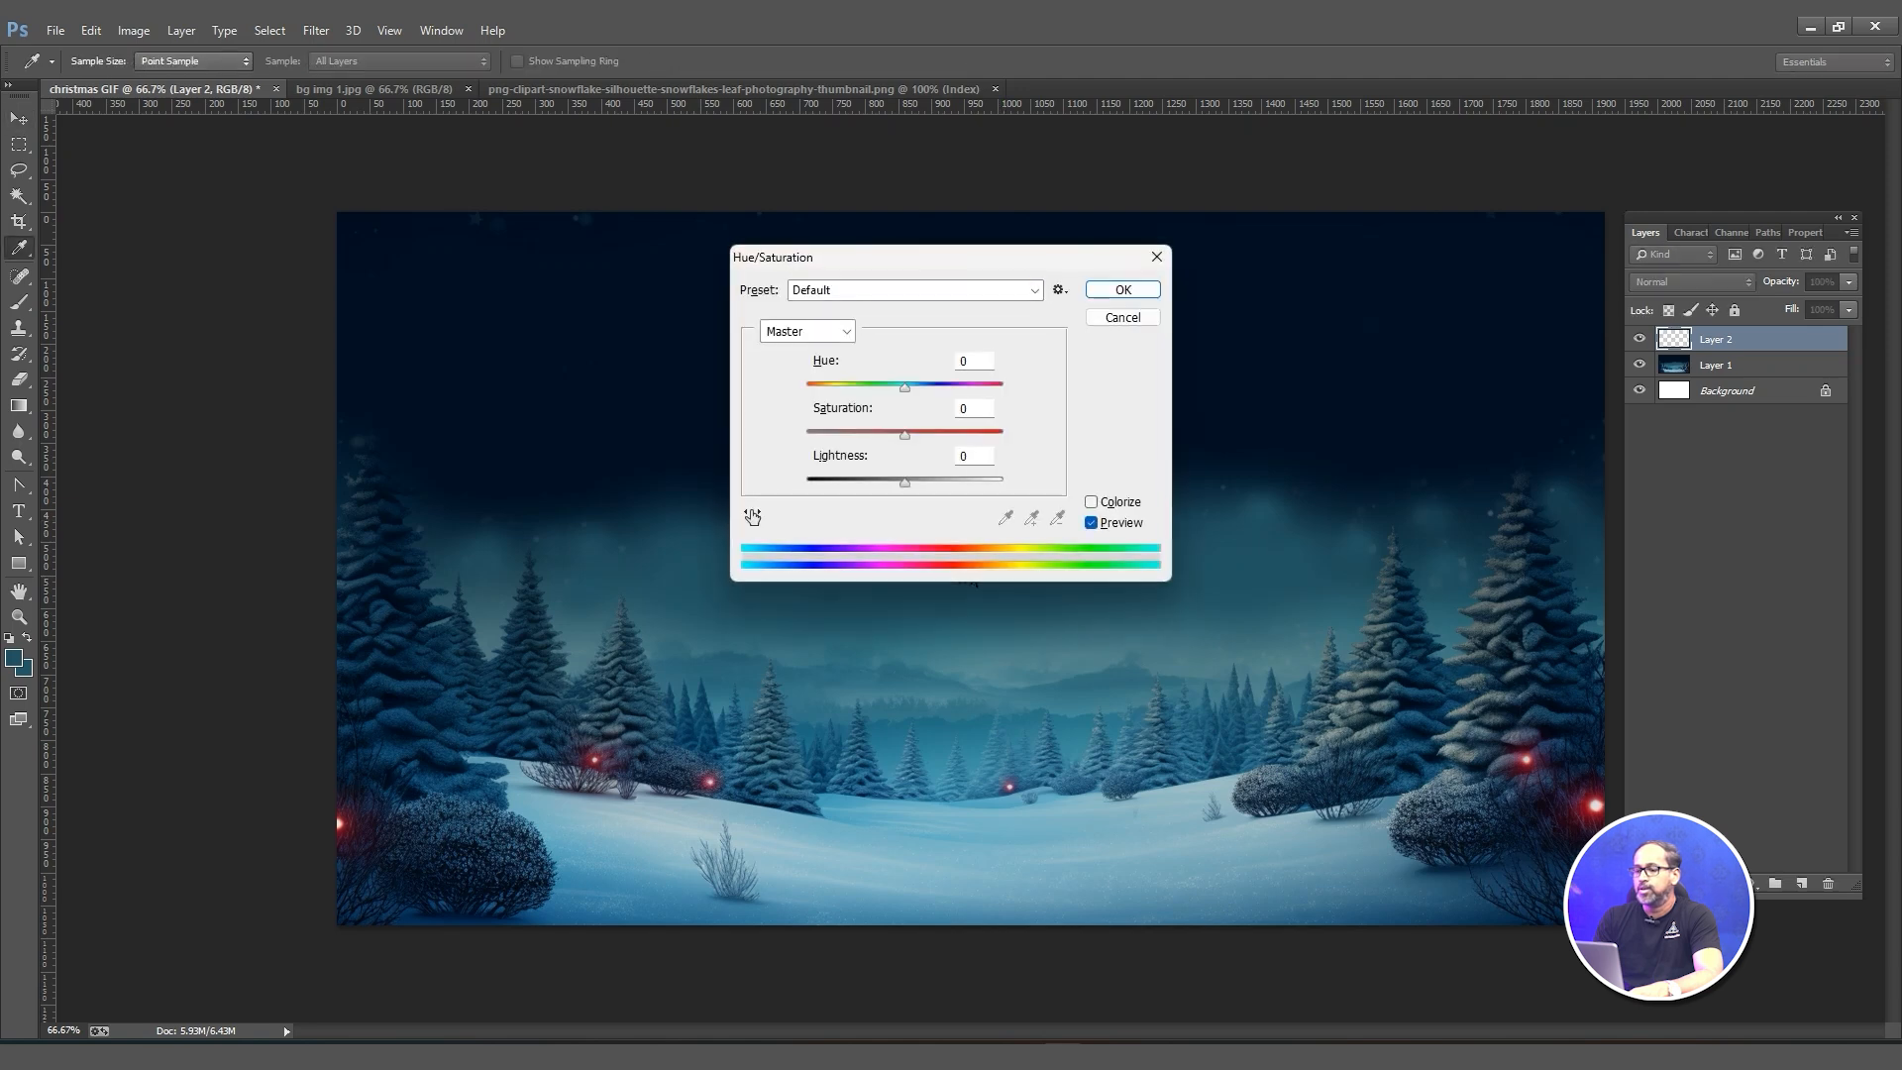
left_click_drag(904, 483, 1003, 484)
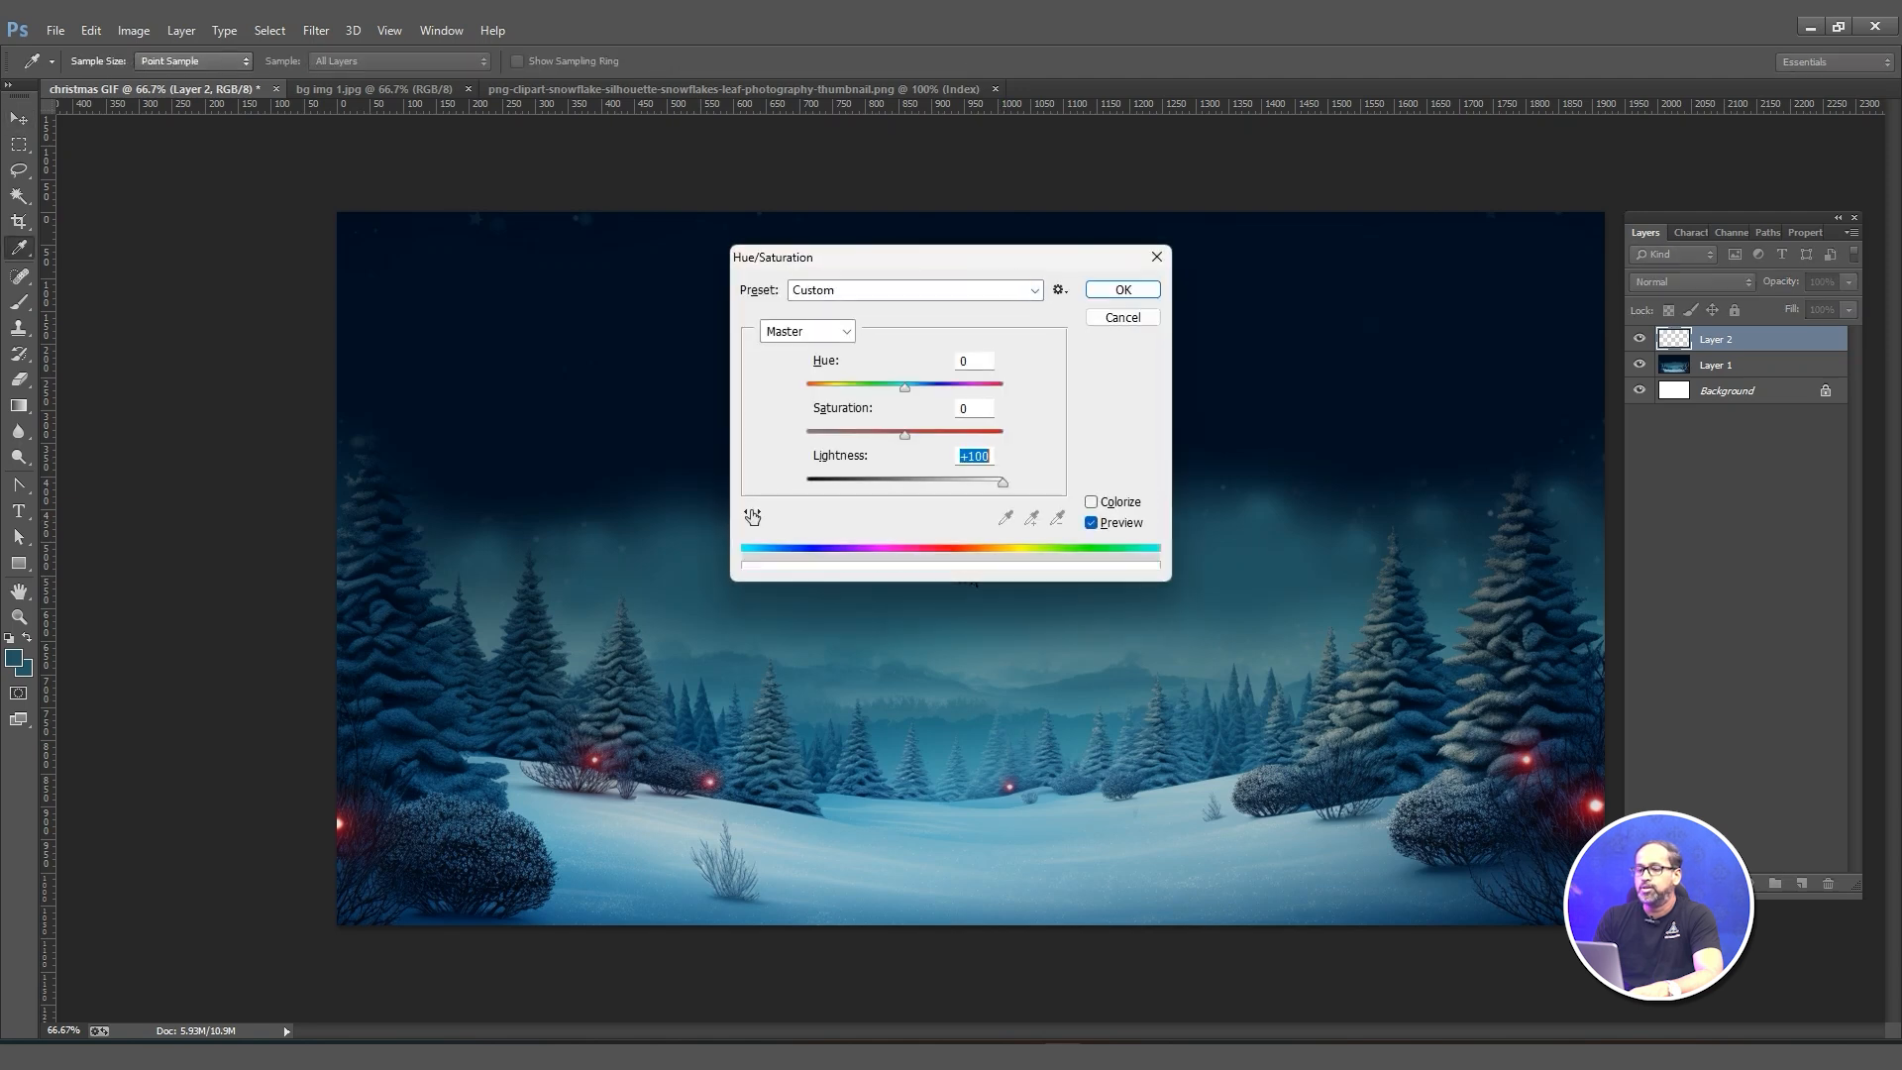
key("Return")
Duplicate the white snowflake layer and place a slightly smaller copy to the upper left of the original.
key("ctrl+j")
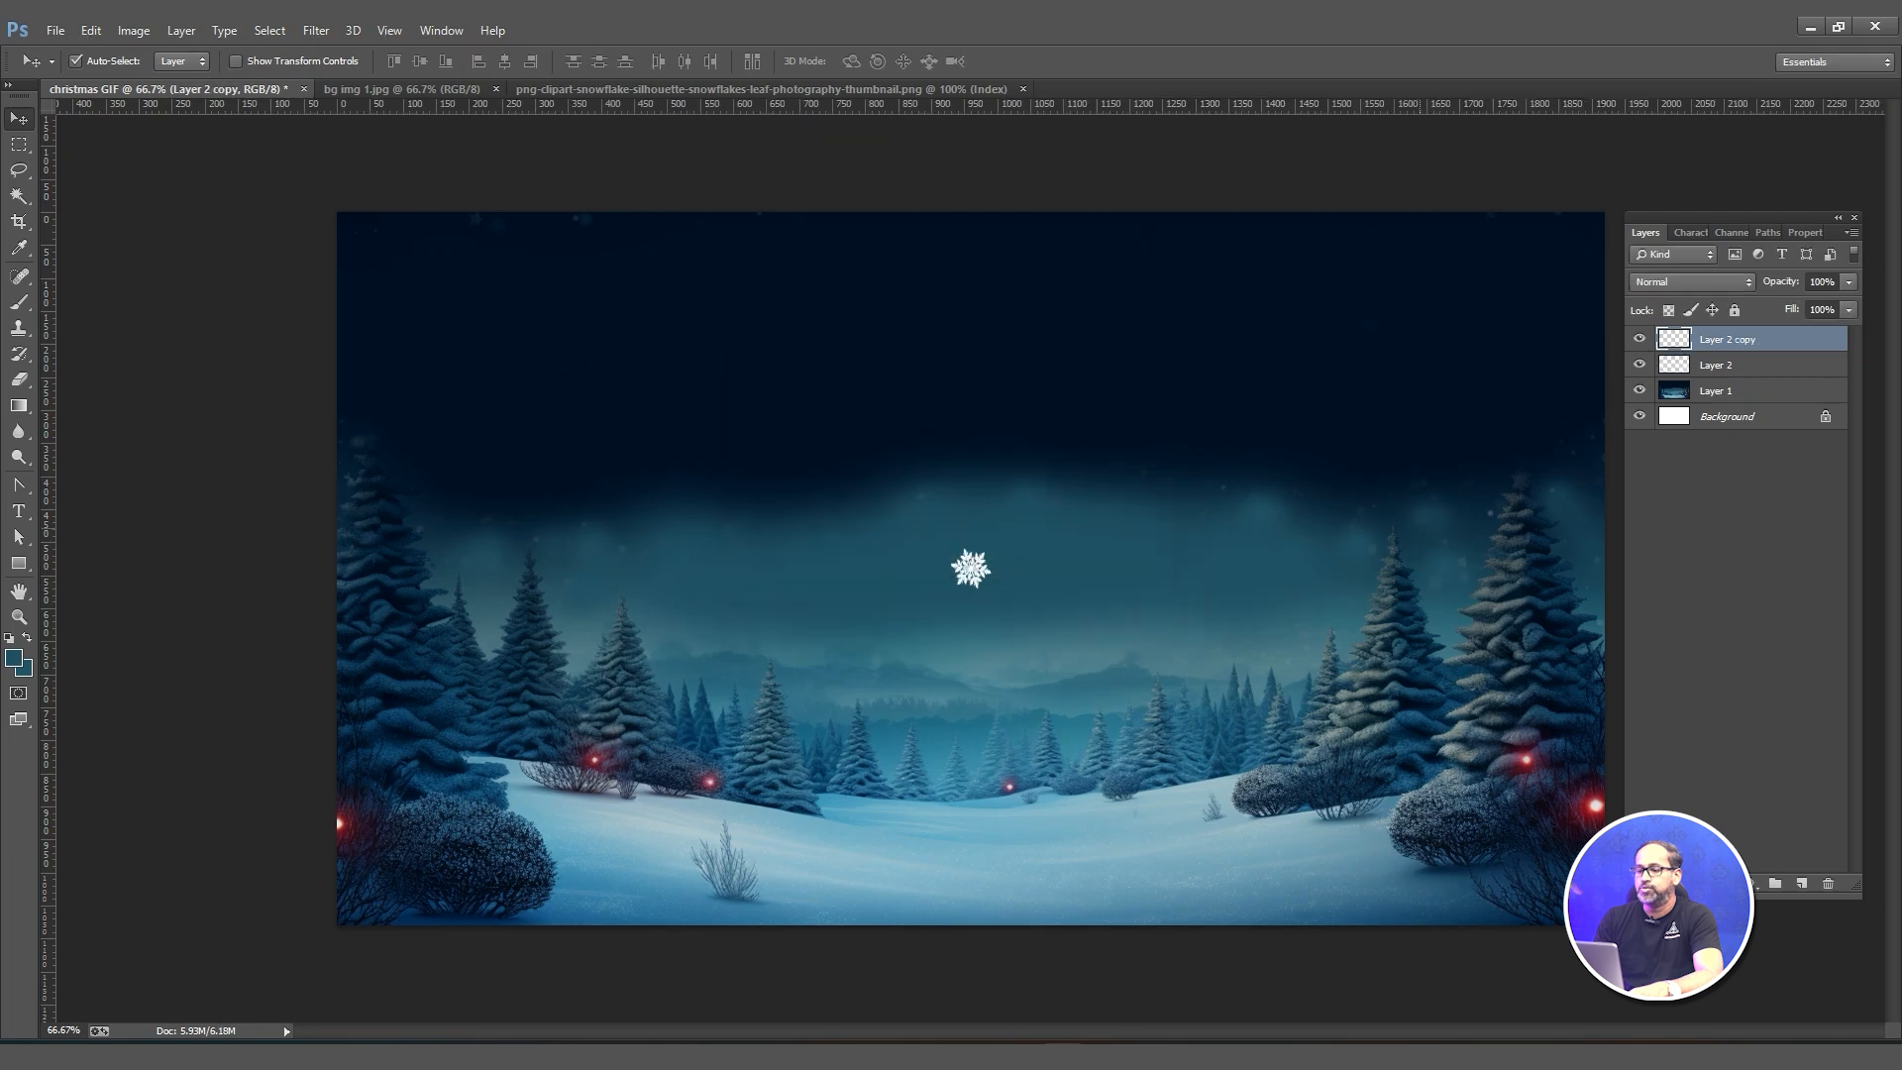
left_click_drag(971, 568, 915, 503)
key("ctrl+t")
left_click(894, 60)
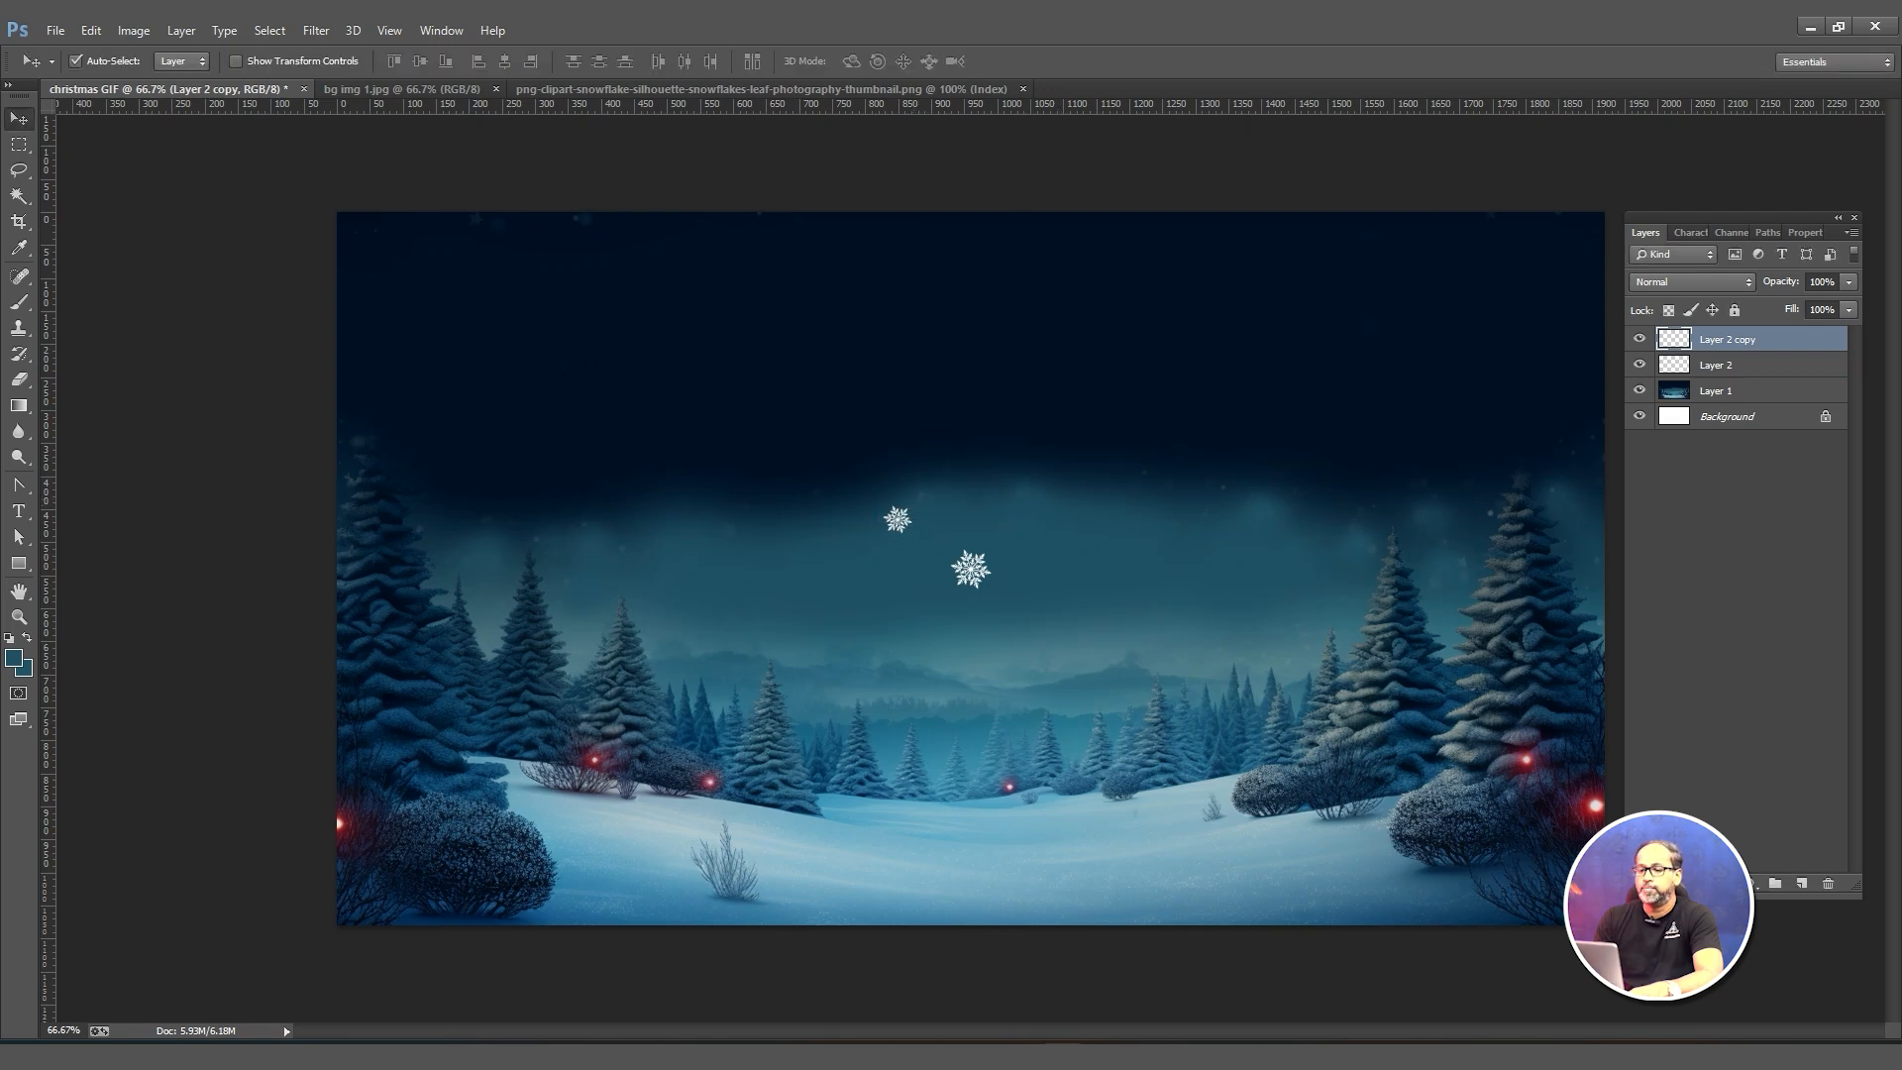
Draw a circle of about 35 px in the sky left of the snowflakes and fill it with white.
left_click(19, 379)
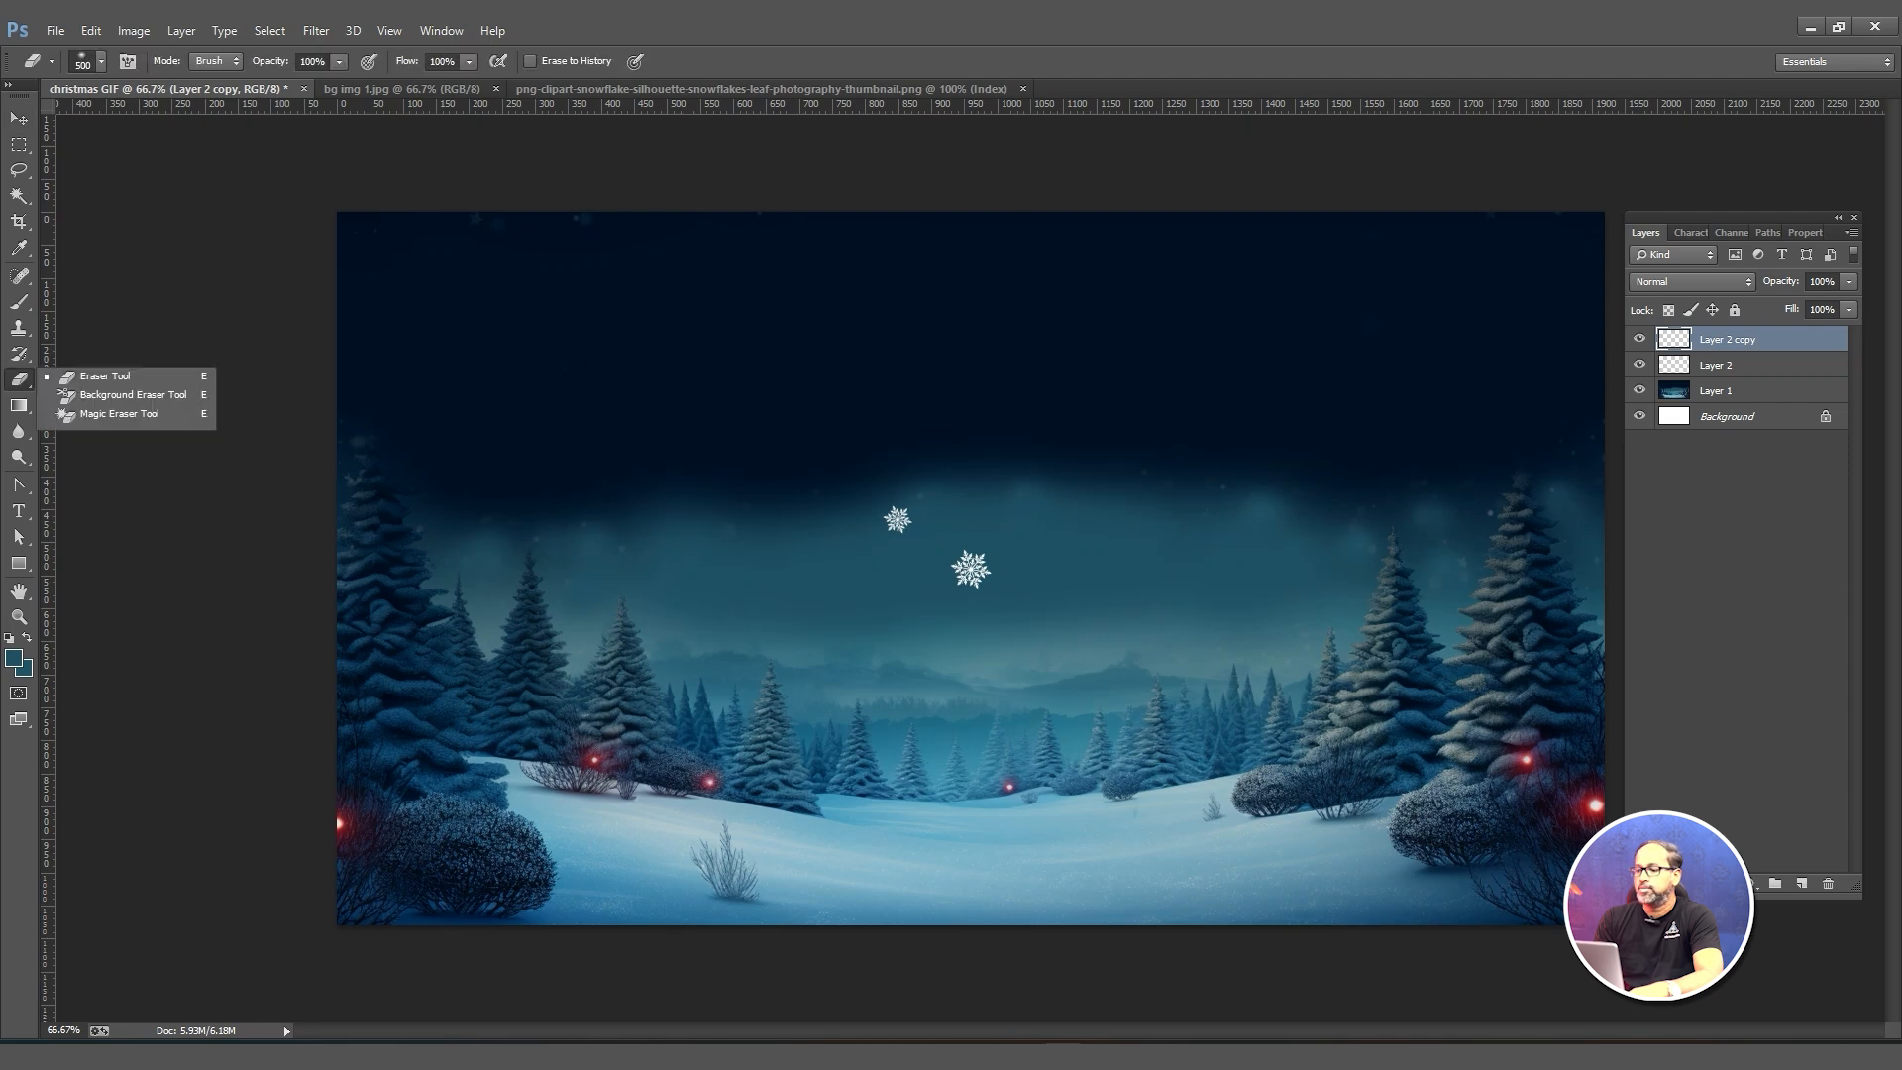
left_click(19, 563)
left_click(111, 596)
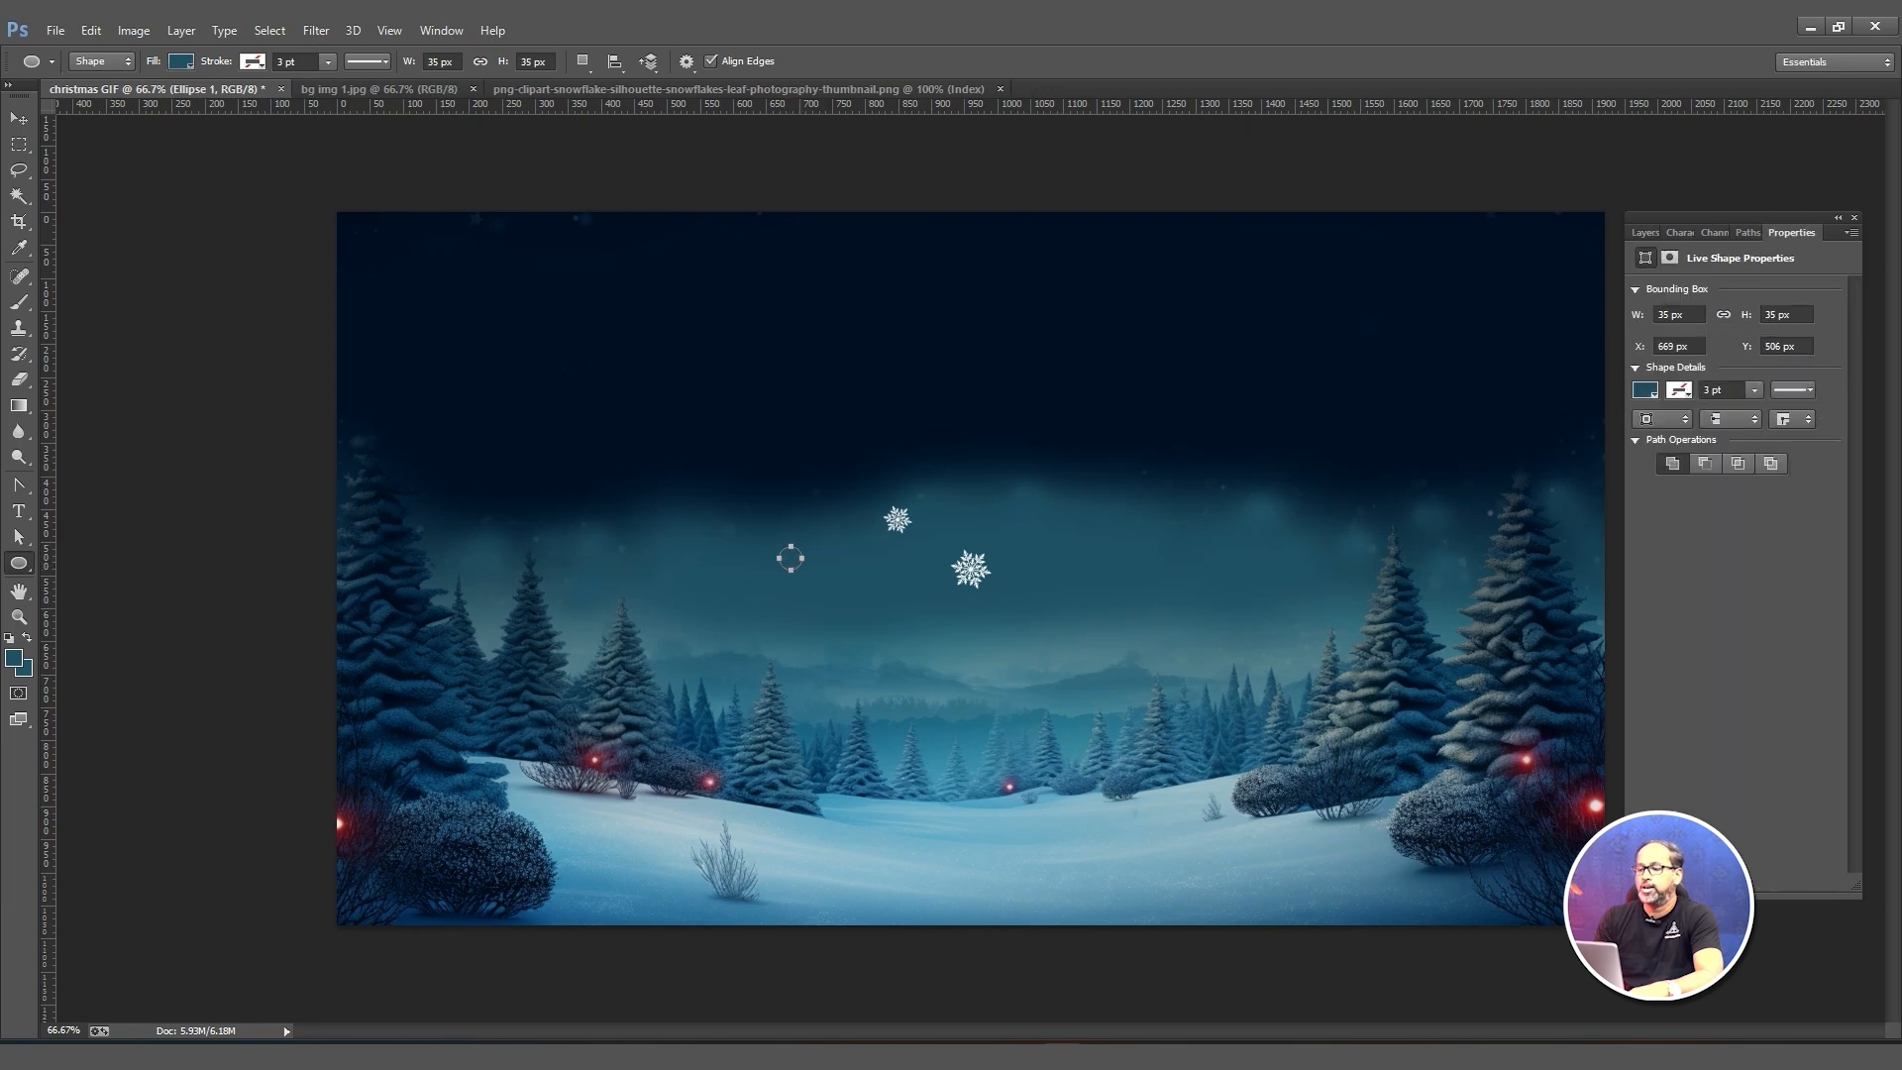
left_click(182, 61)
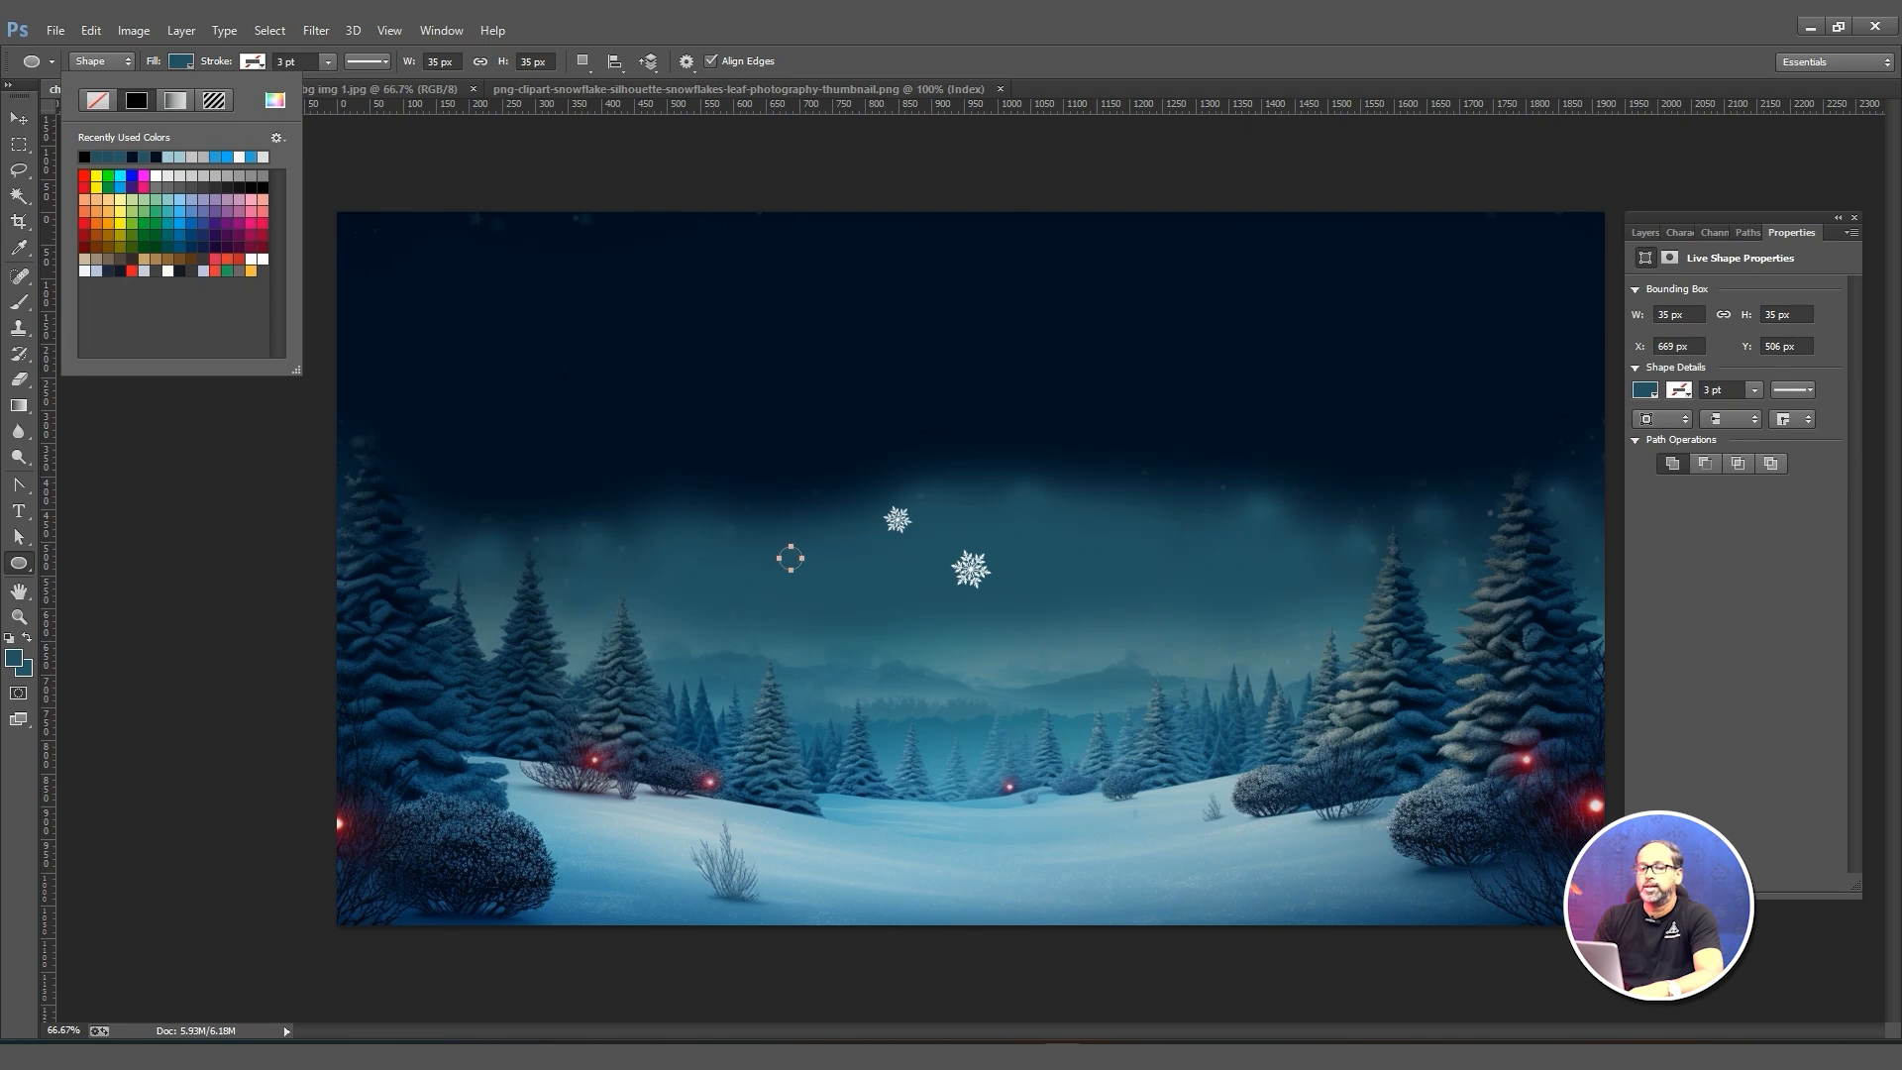
key("v")
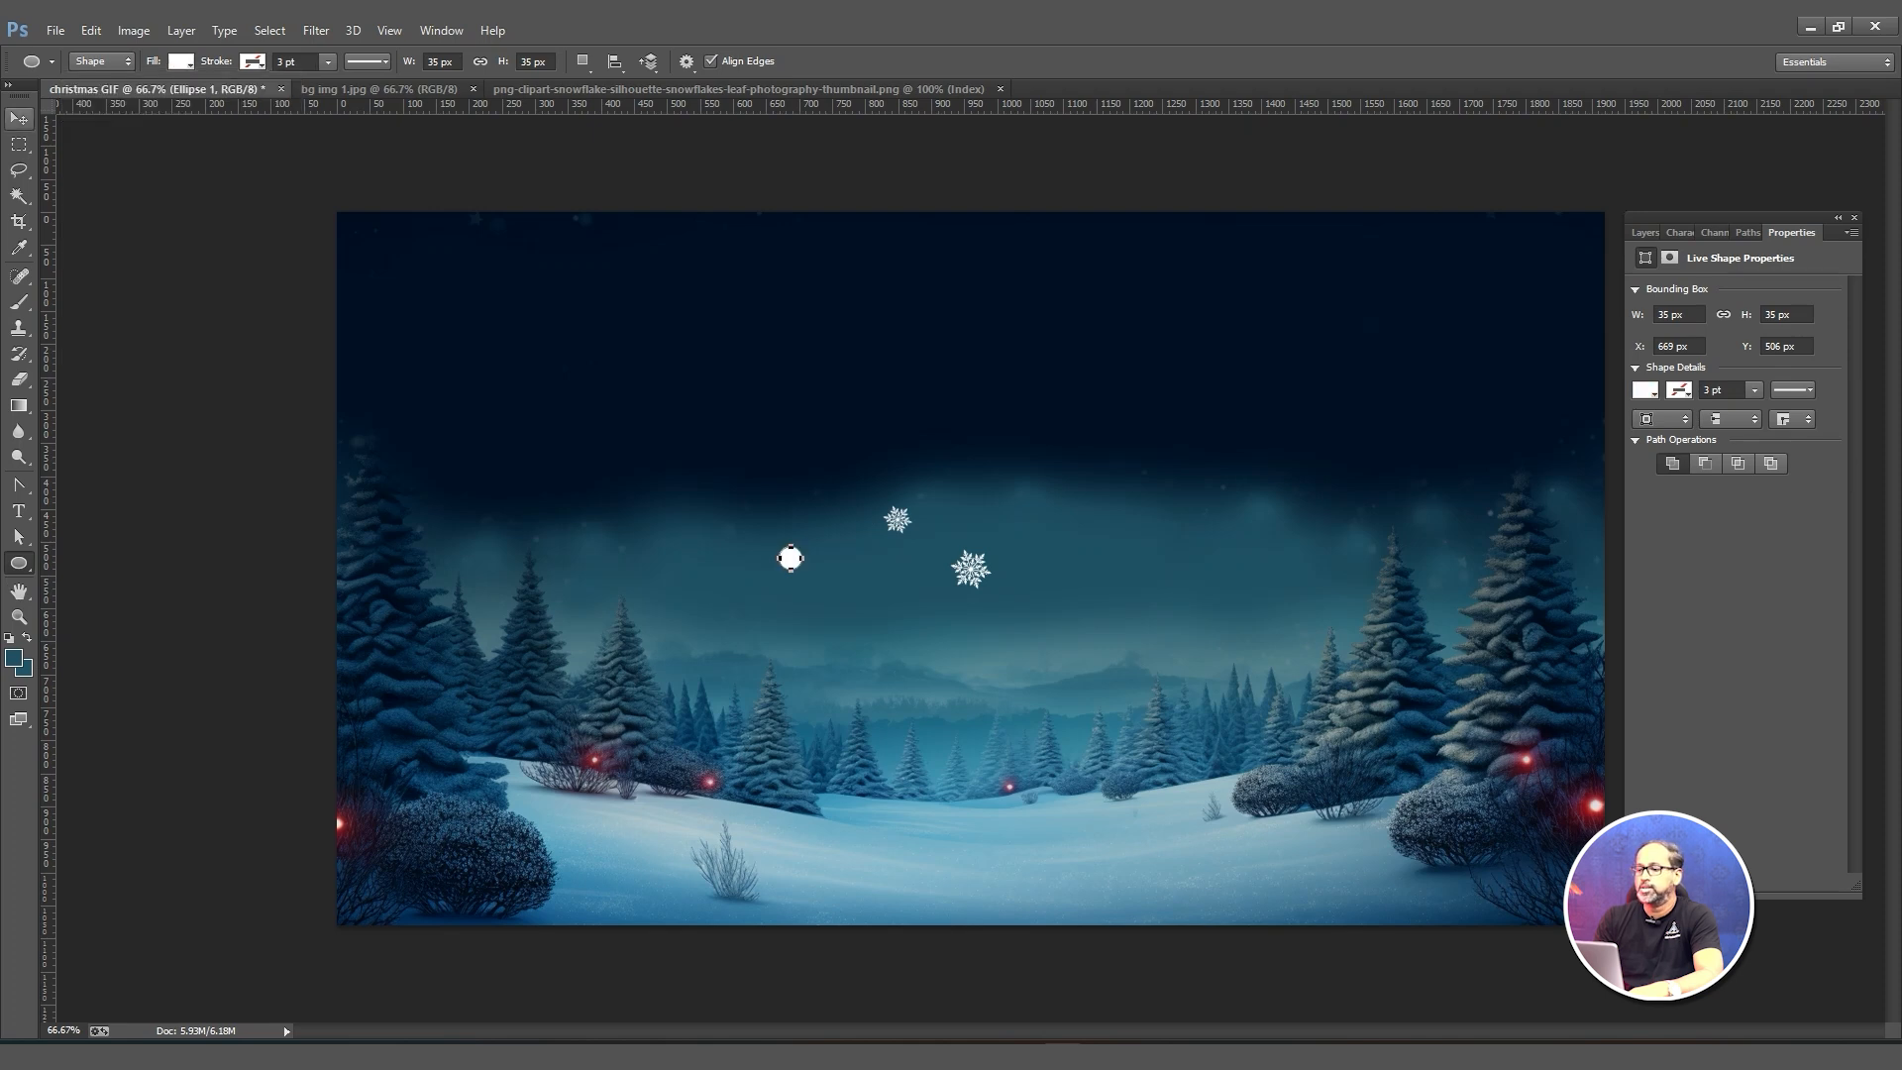
Add an Outer Glow layer style to the white circle.
left_click(1644, 233)
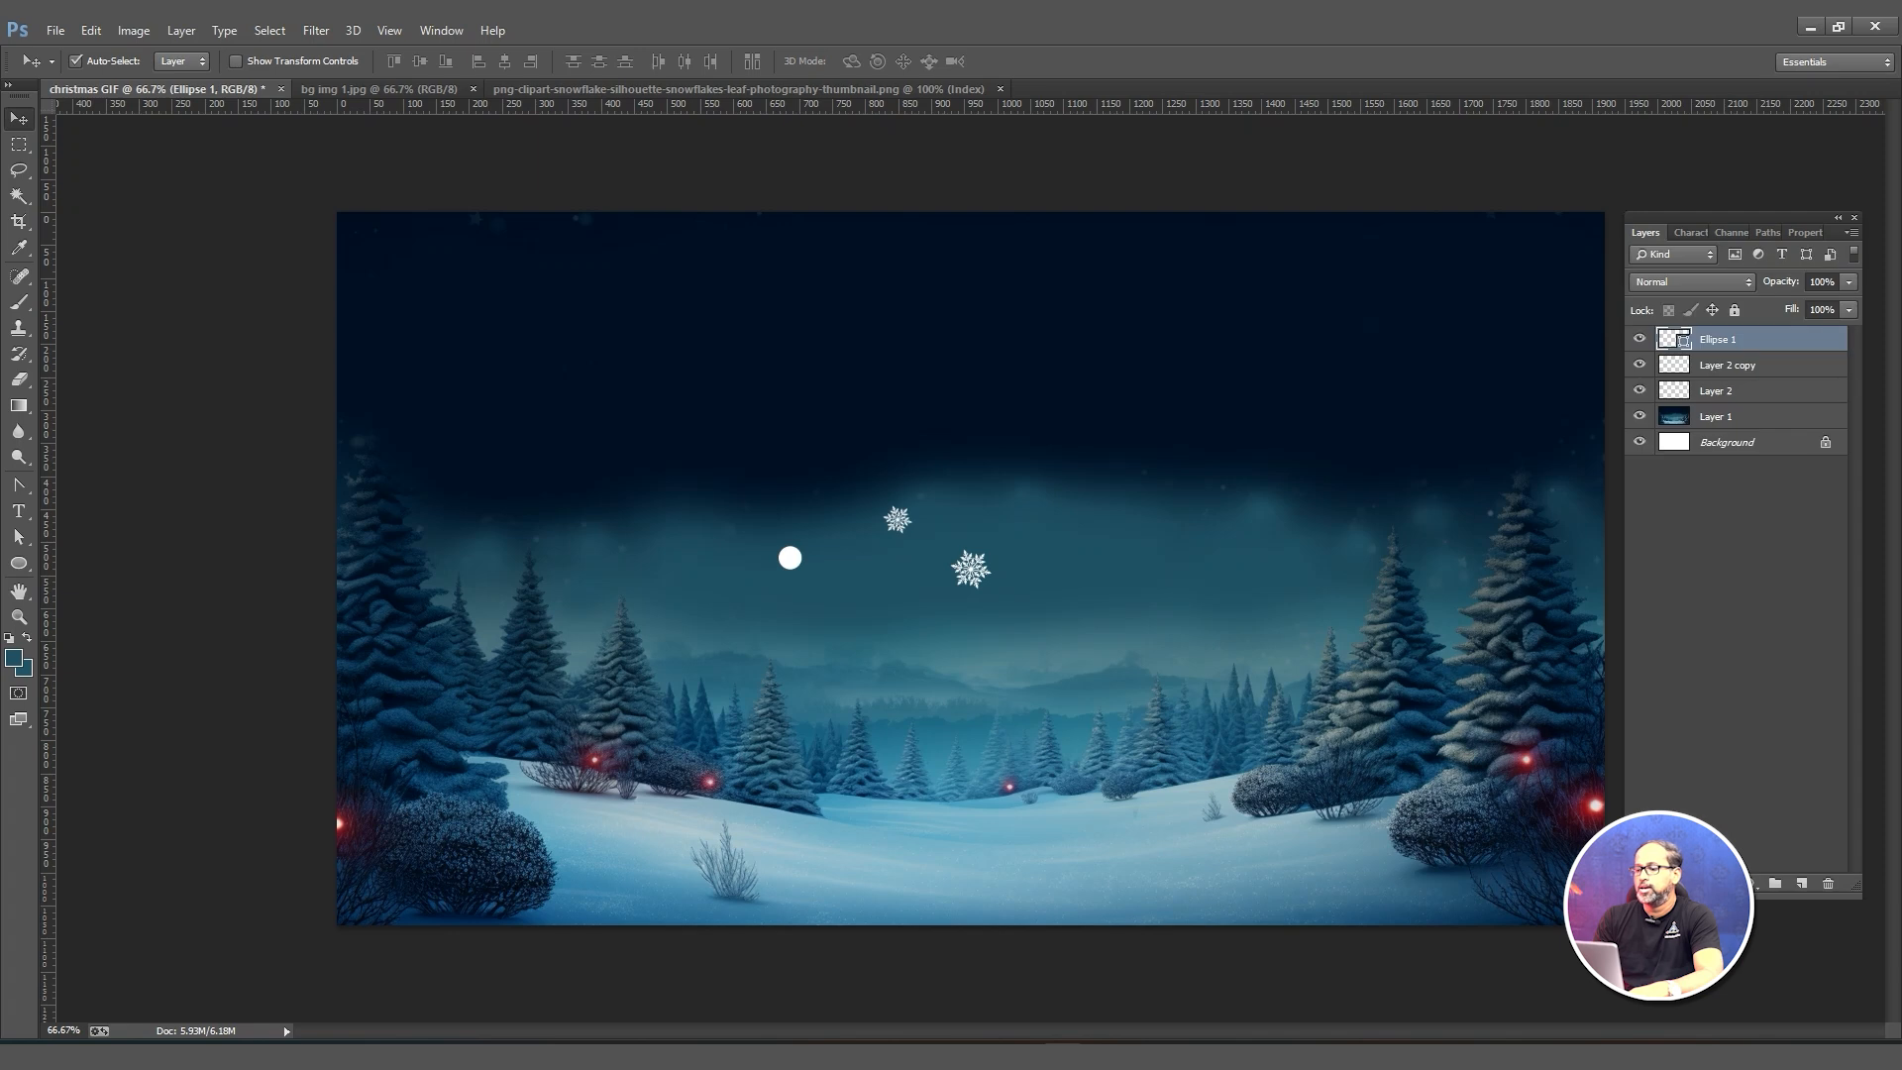
right_click(1752, 340)
left_click(1625, 208)
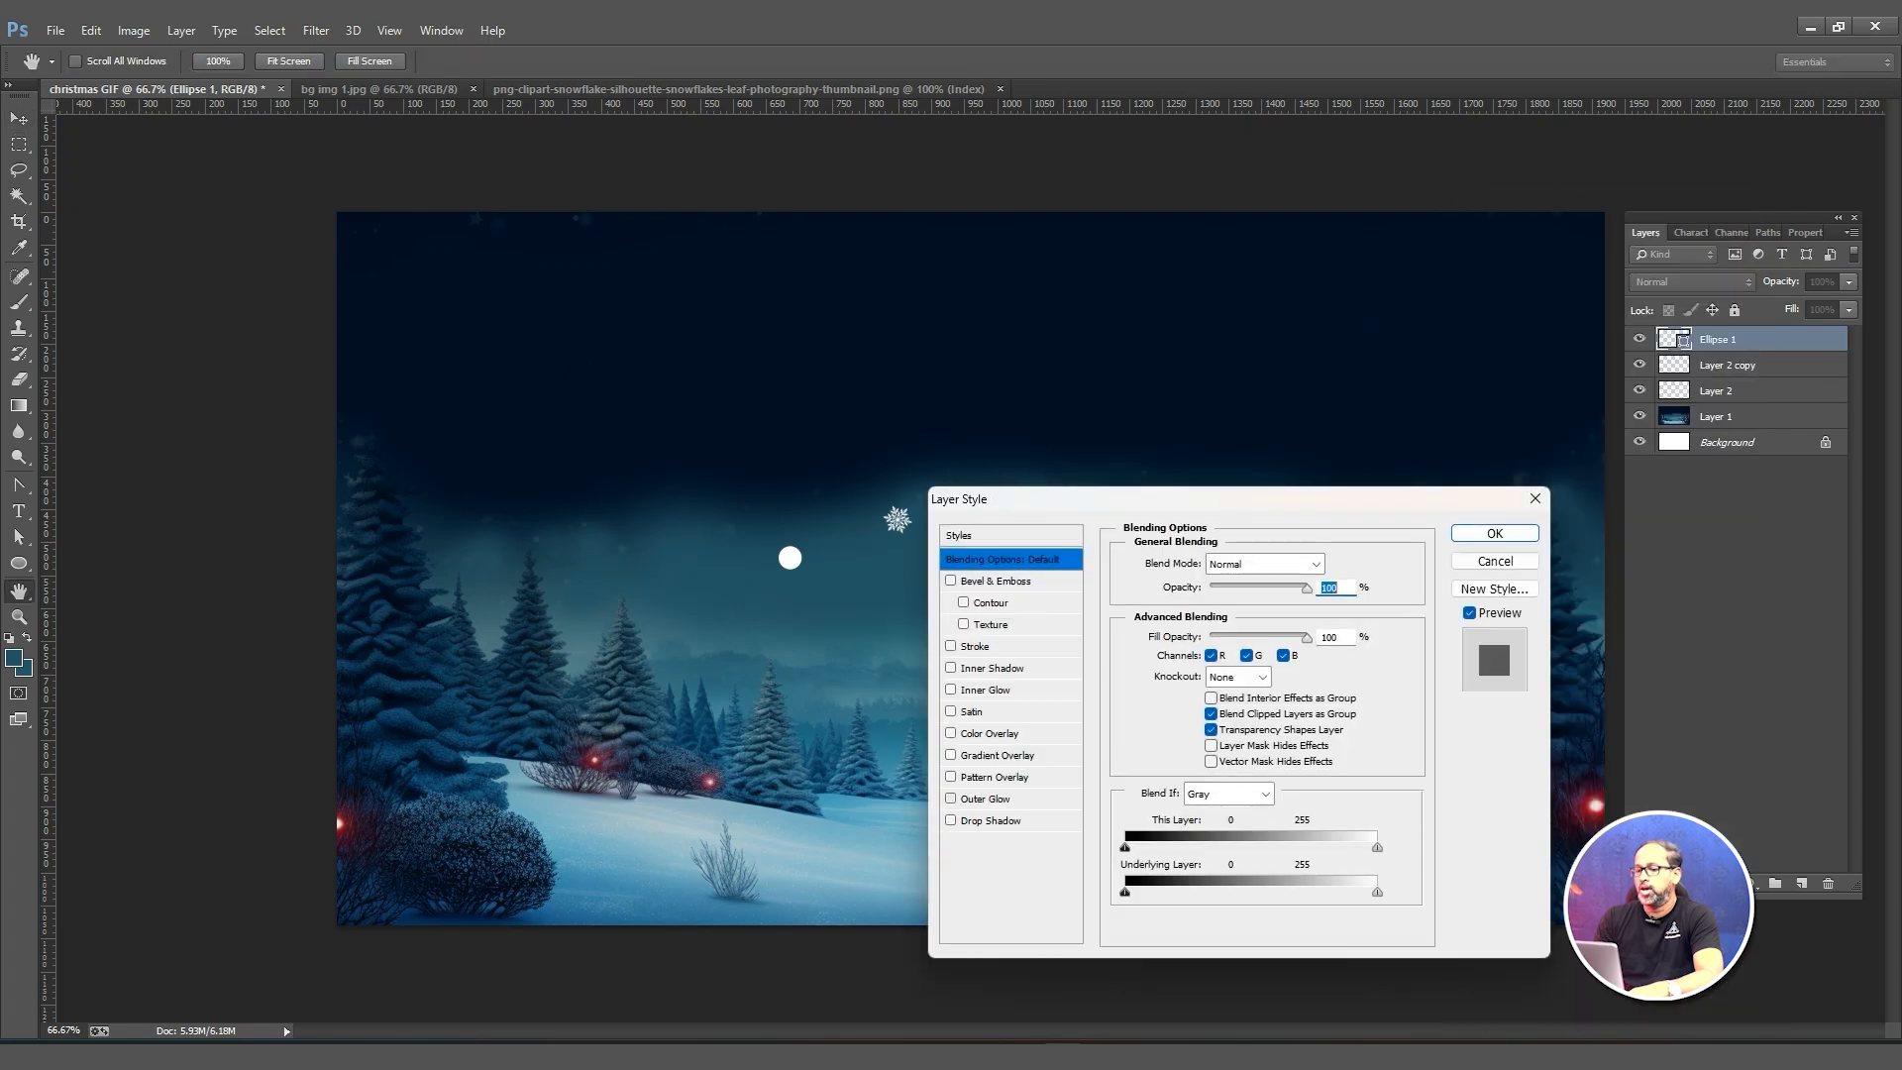
left_click(985, 798)
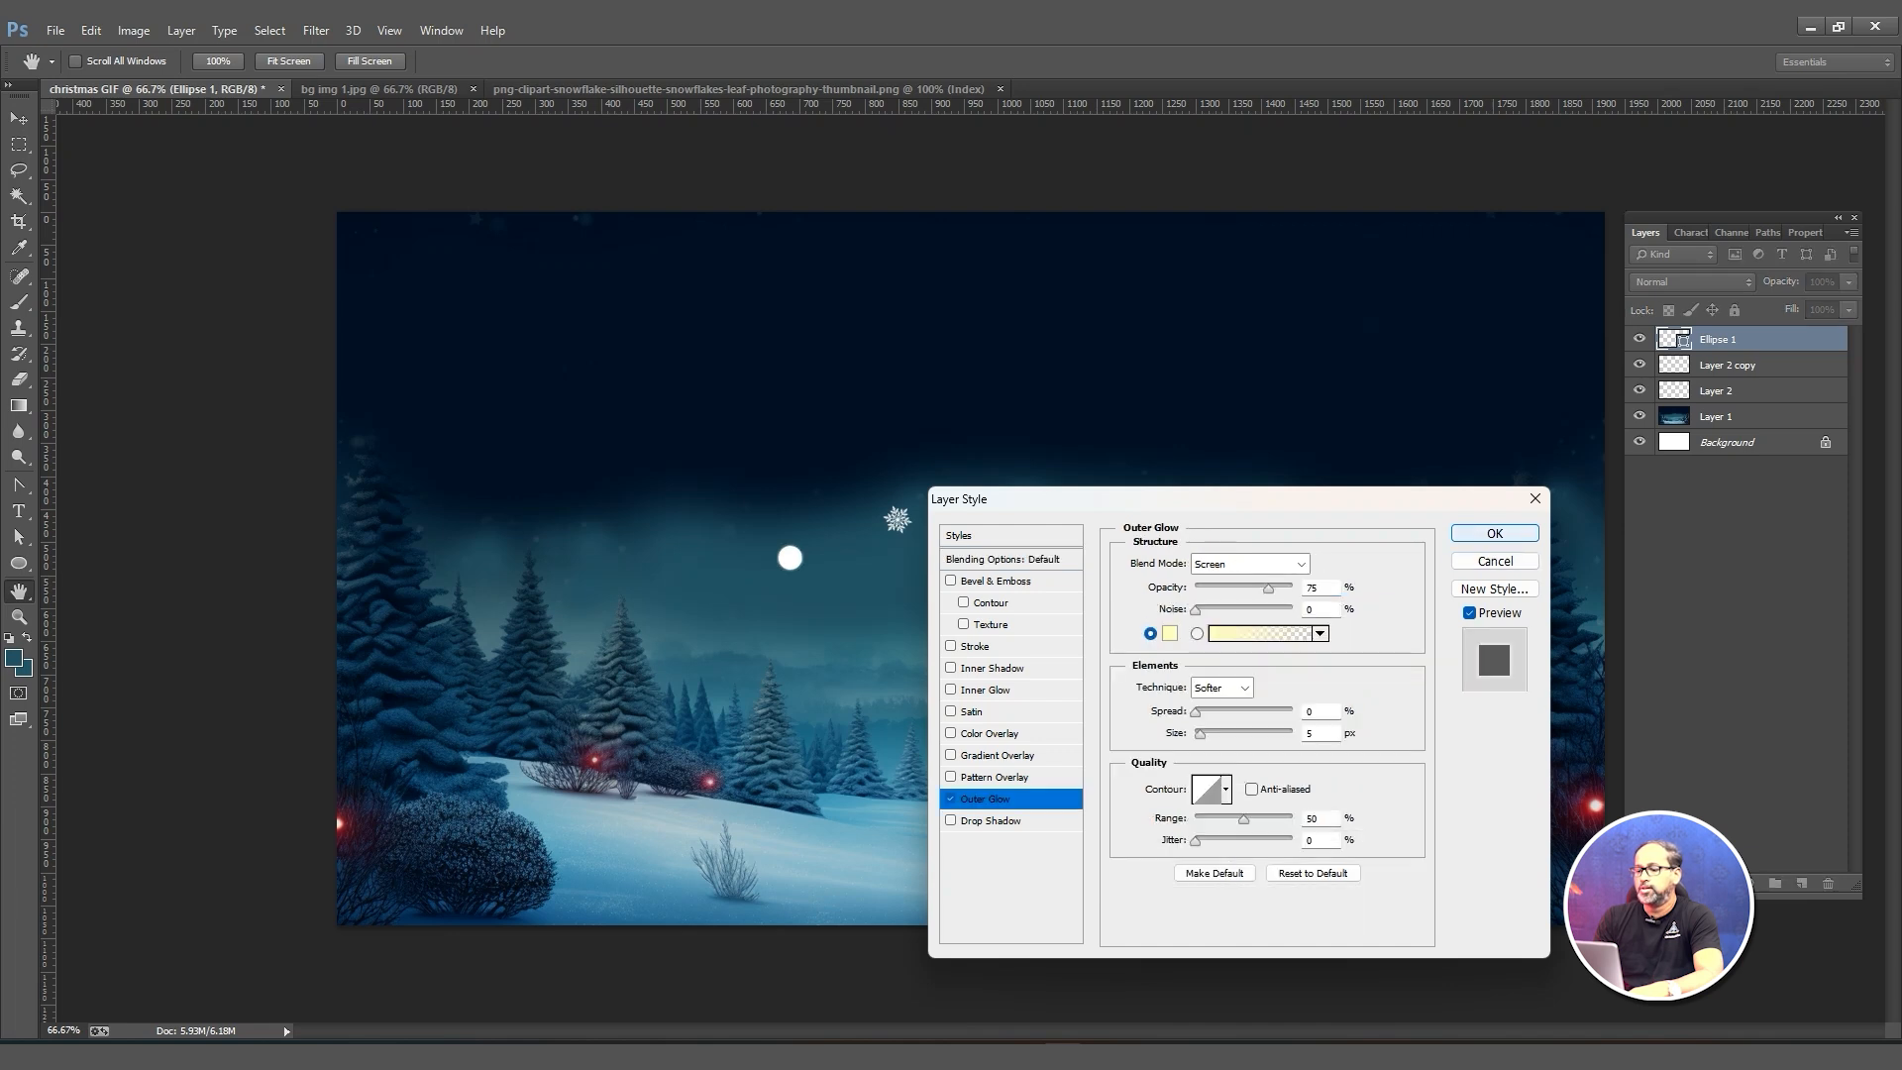
key("Return")
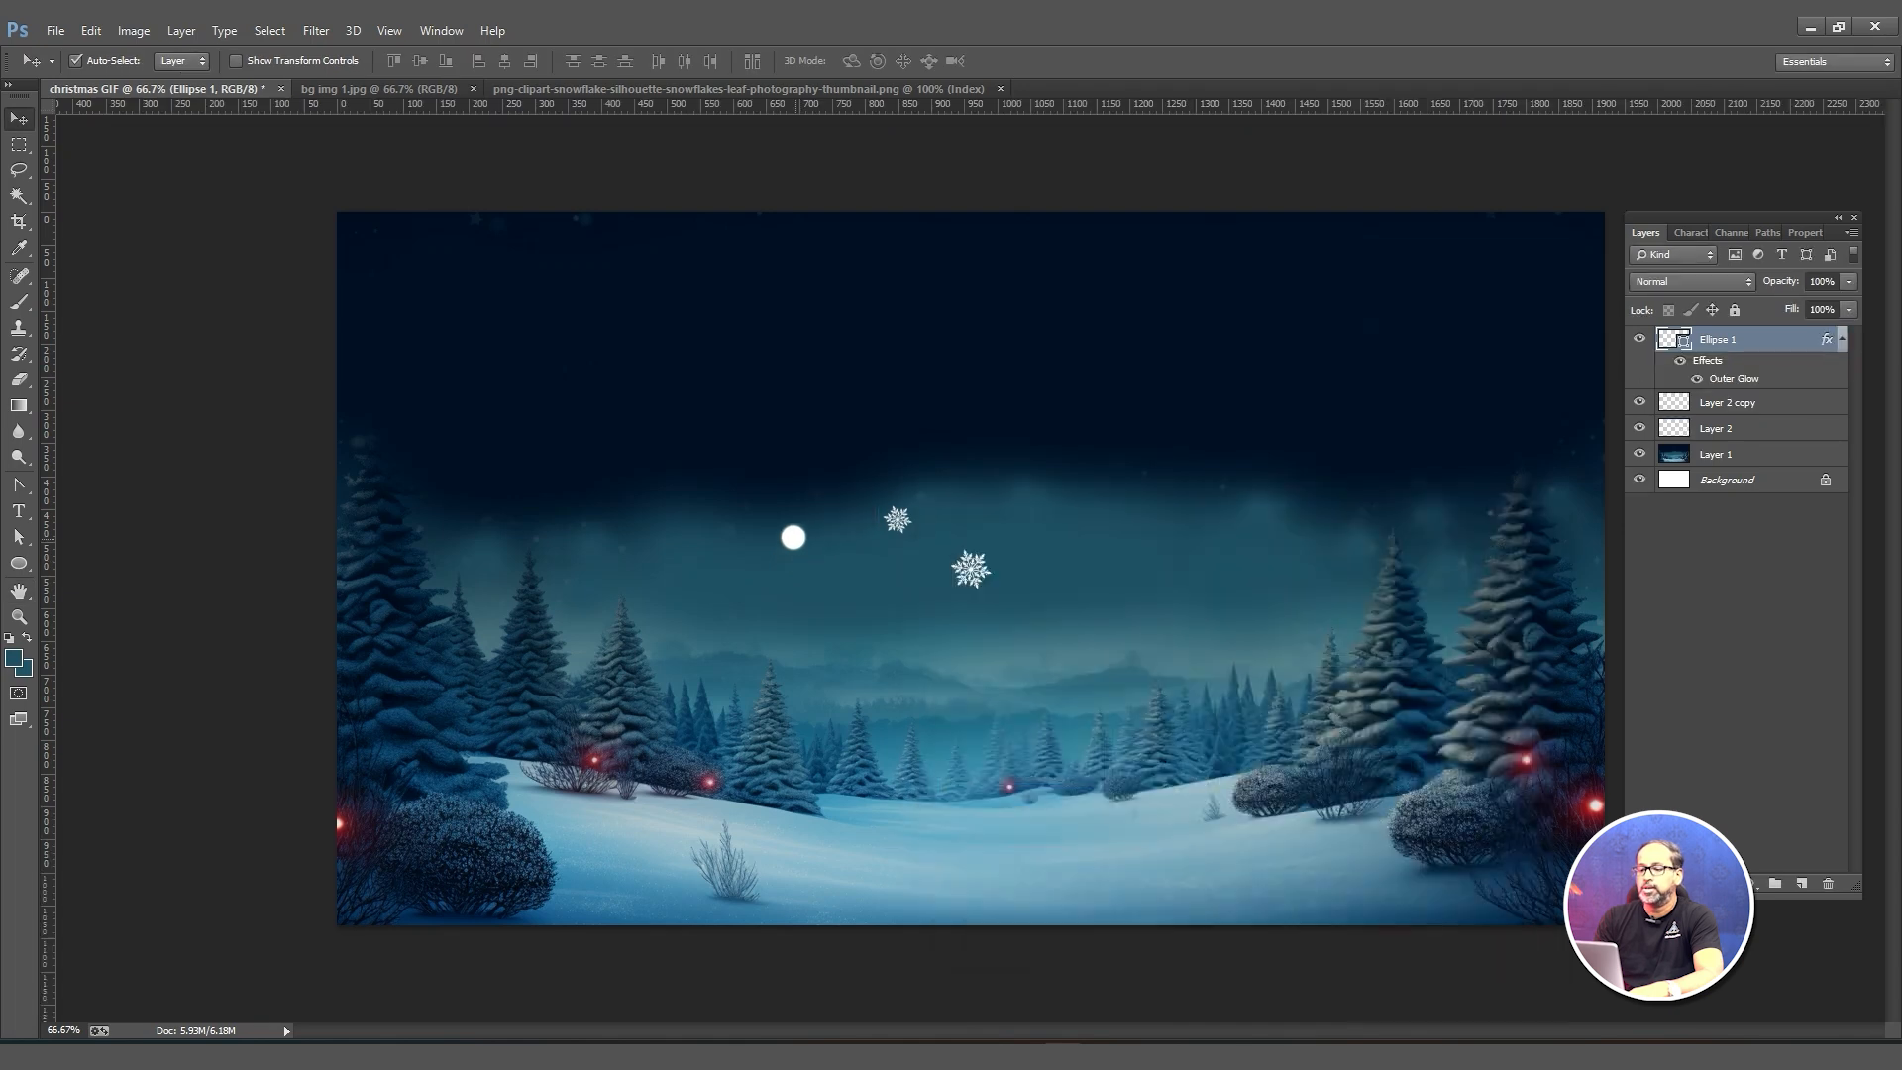
Scale the glowing circle down to about 26 px, keeping its proportions.
key("ctrl+t")
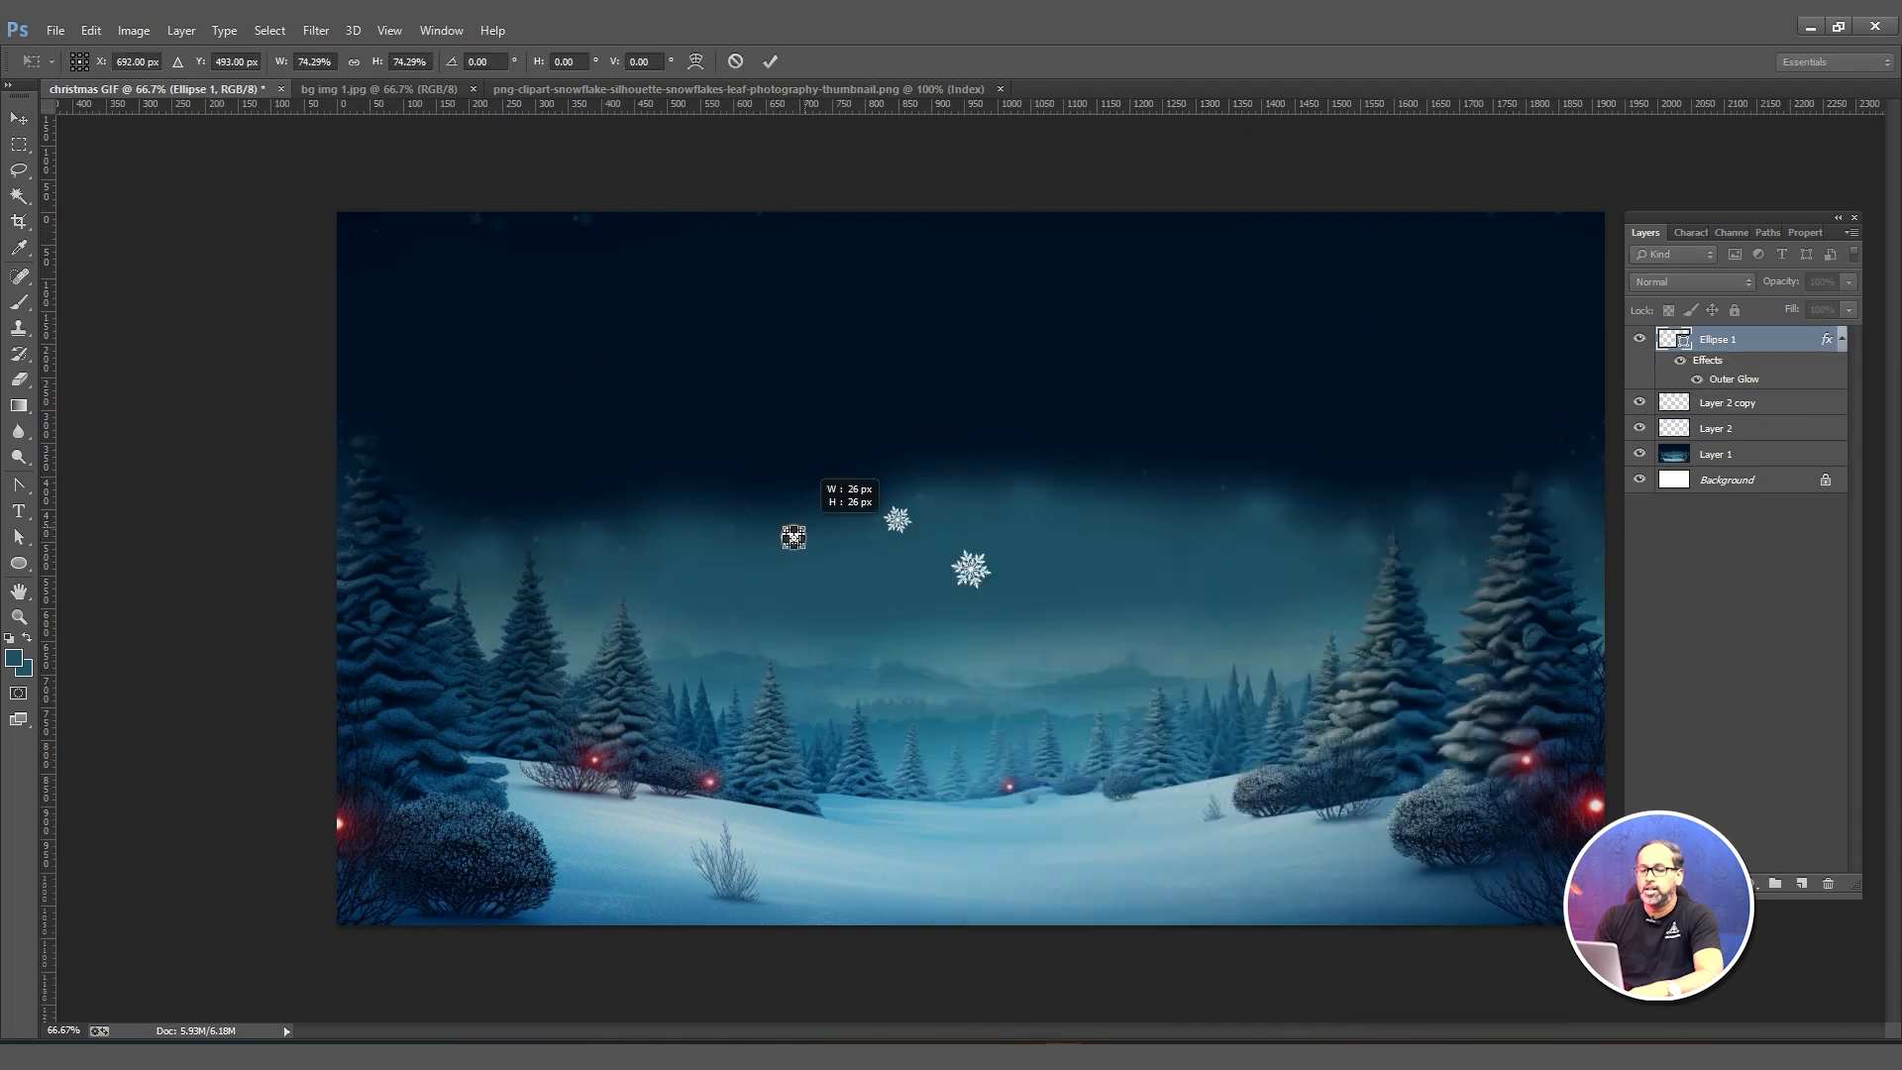
key("Return")
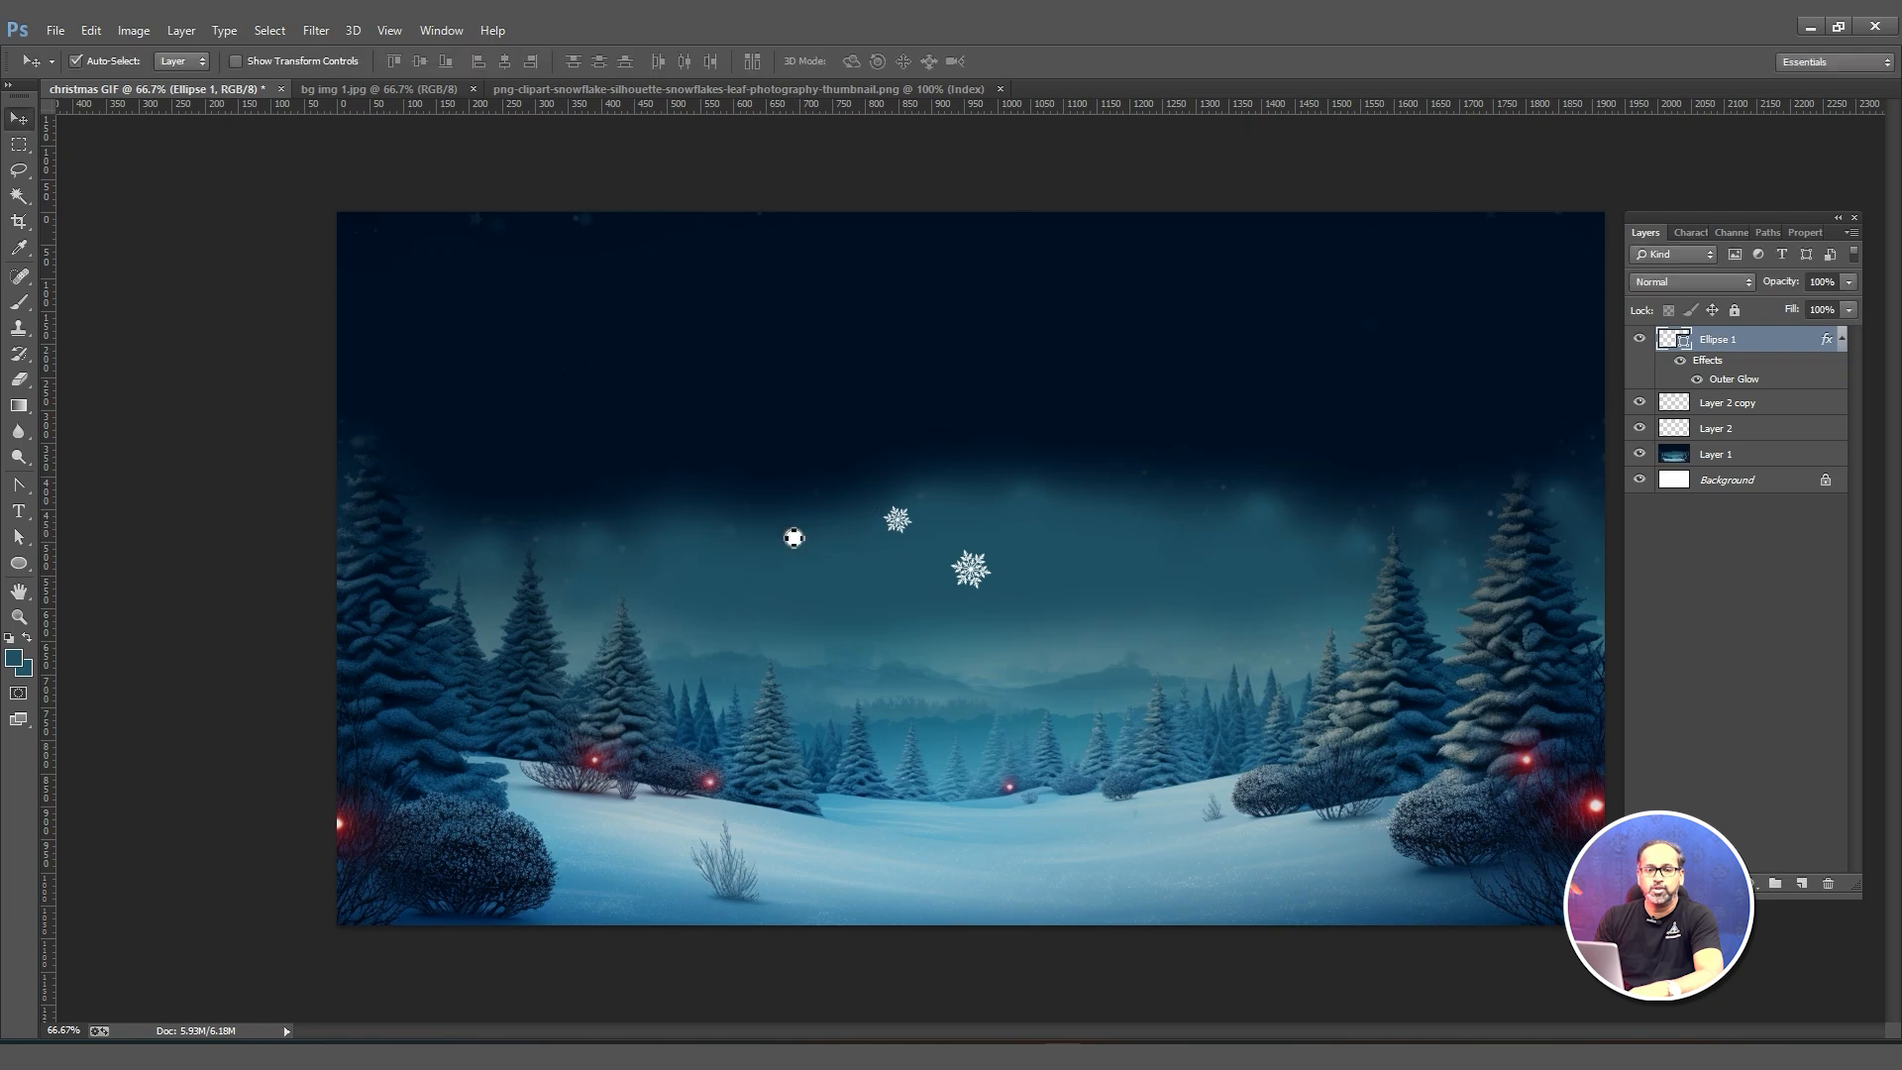
left_click(794, 537)
Scatter copies of the glowing circle across the upper-left part of the night sky.
left_click_drag(794, 536, 758, 496)
left_click_drag(606, 435, 427, 288)
left_click_drag(428, 289, 456, 396)
left_click_drag(456, 396, 428, 466)
left_click_drag(428, 465, 532, 329)
left_click_drag(532, 330, 742, 297)
Scatter small snowflake copies among the circles in the upper-left sky and adjust the circles' spacing.
left_click_drag(896, 519, 498, 489)
left_click_drag(497, 489, 488, 452)
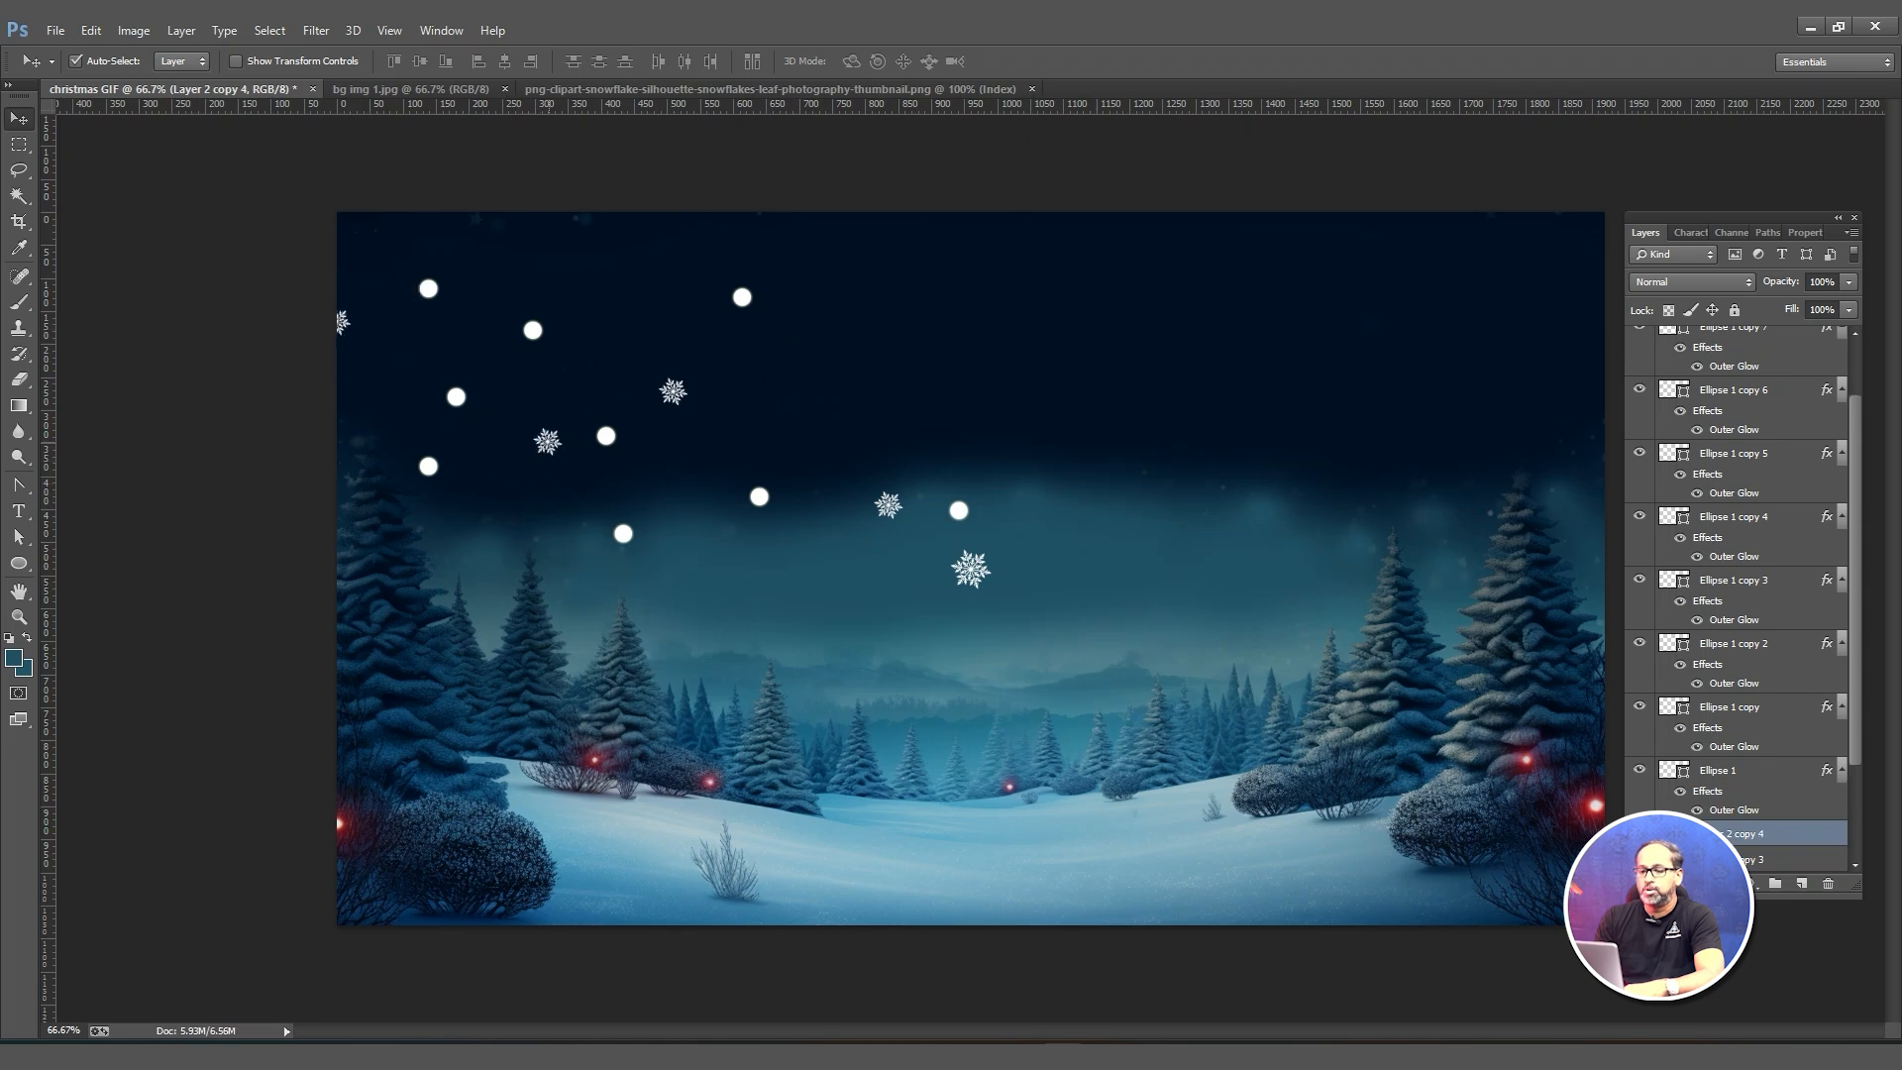
left_click_drag(482, 215, 597, 291)
left_click_drag(532, 329, 563, 358)
left_click_drag(597, 291, 470, 336)
left_click_drag(456, 396, 472, 405)
left_click_drag(428, 465, 383, 422)
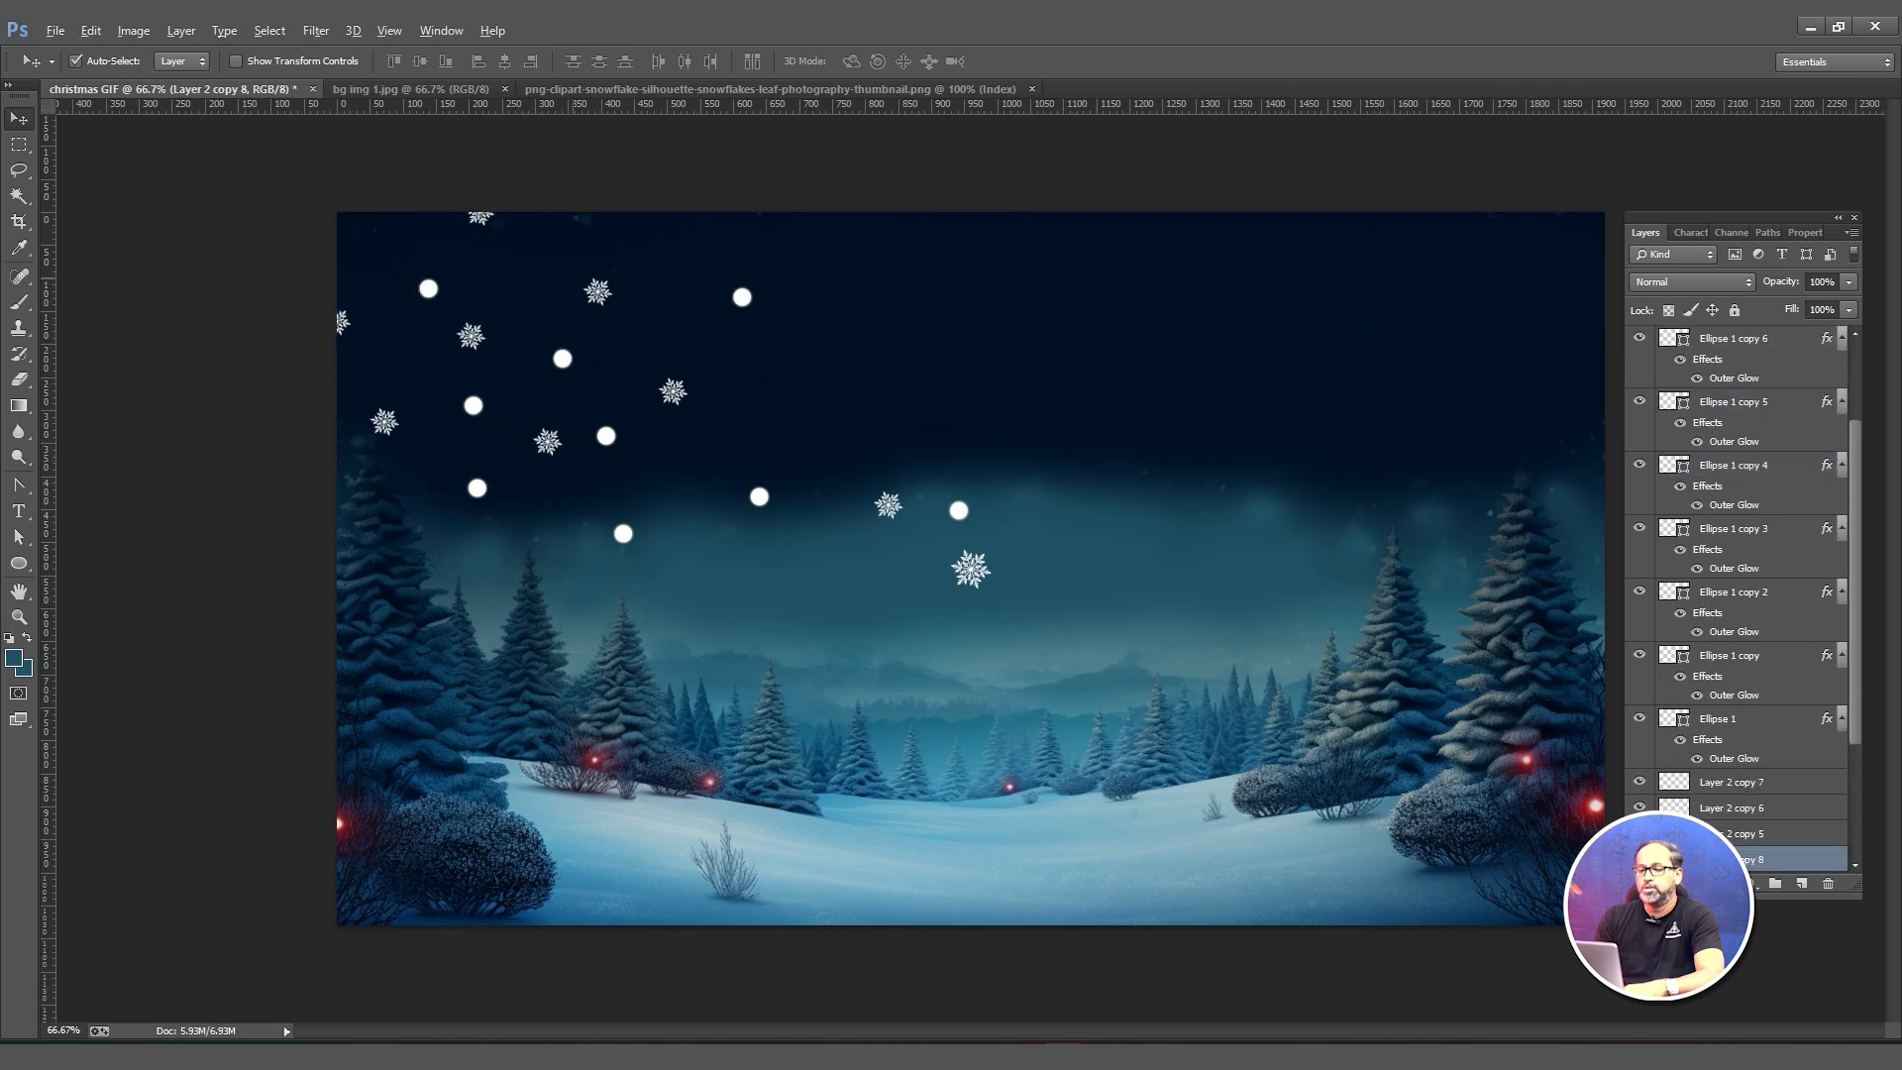
Spread more small snowflakes and glowing circles over the left-centre sky and even out their spacing.
left_click_drag(888, 505, 838, 434)
left_click_drag(755, 499, 737, 467)
left_click_drag(958, 510, 825, 525)
left_click_drag(742, 298, 793, 344)
left_click_drag(742, 297, 742, 255)
left_click_drag(673, 391, 740, 320)
left_click_drag(742, 463, 718, 453)
left_click_drag(825, 526, 777, 516)
Place copies of the large snowflake along the top centre of the sky with more glowing circles below them.
left_click_drag(971, 570, 823, 223)
left_click_drag(793, 343, 953, 326)
left_click_drag(823, 223, 1051, 216)
left_click_drag(954, 325, 962, 470)
left_click_drag(776, 516, 895, 542)
left_click_drag(1051, 216, 1146, 285)
Copy a group of glowing circles to the right half of the sky and spread further circles down towards the trees.
left_click(895, 541, "shift")
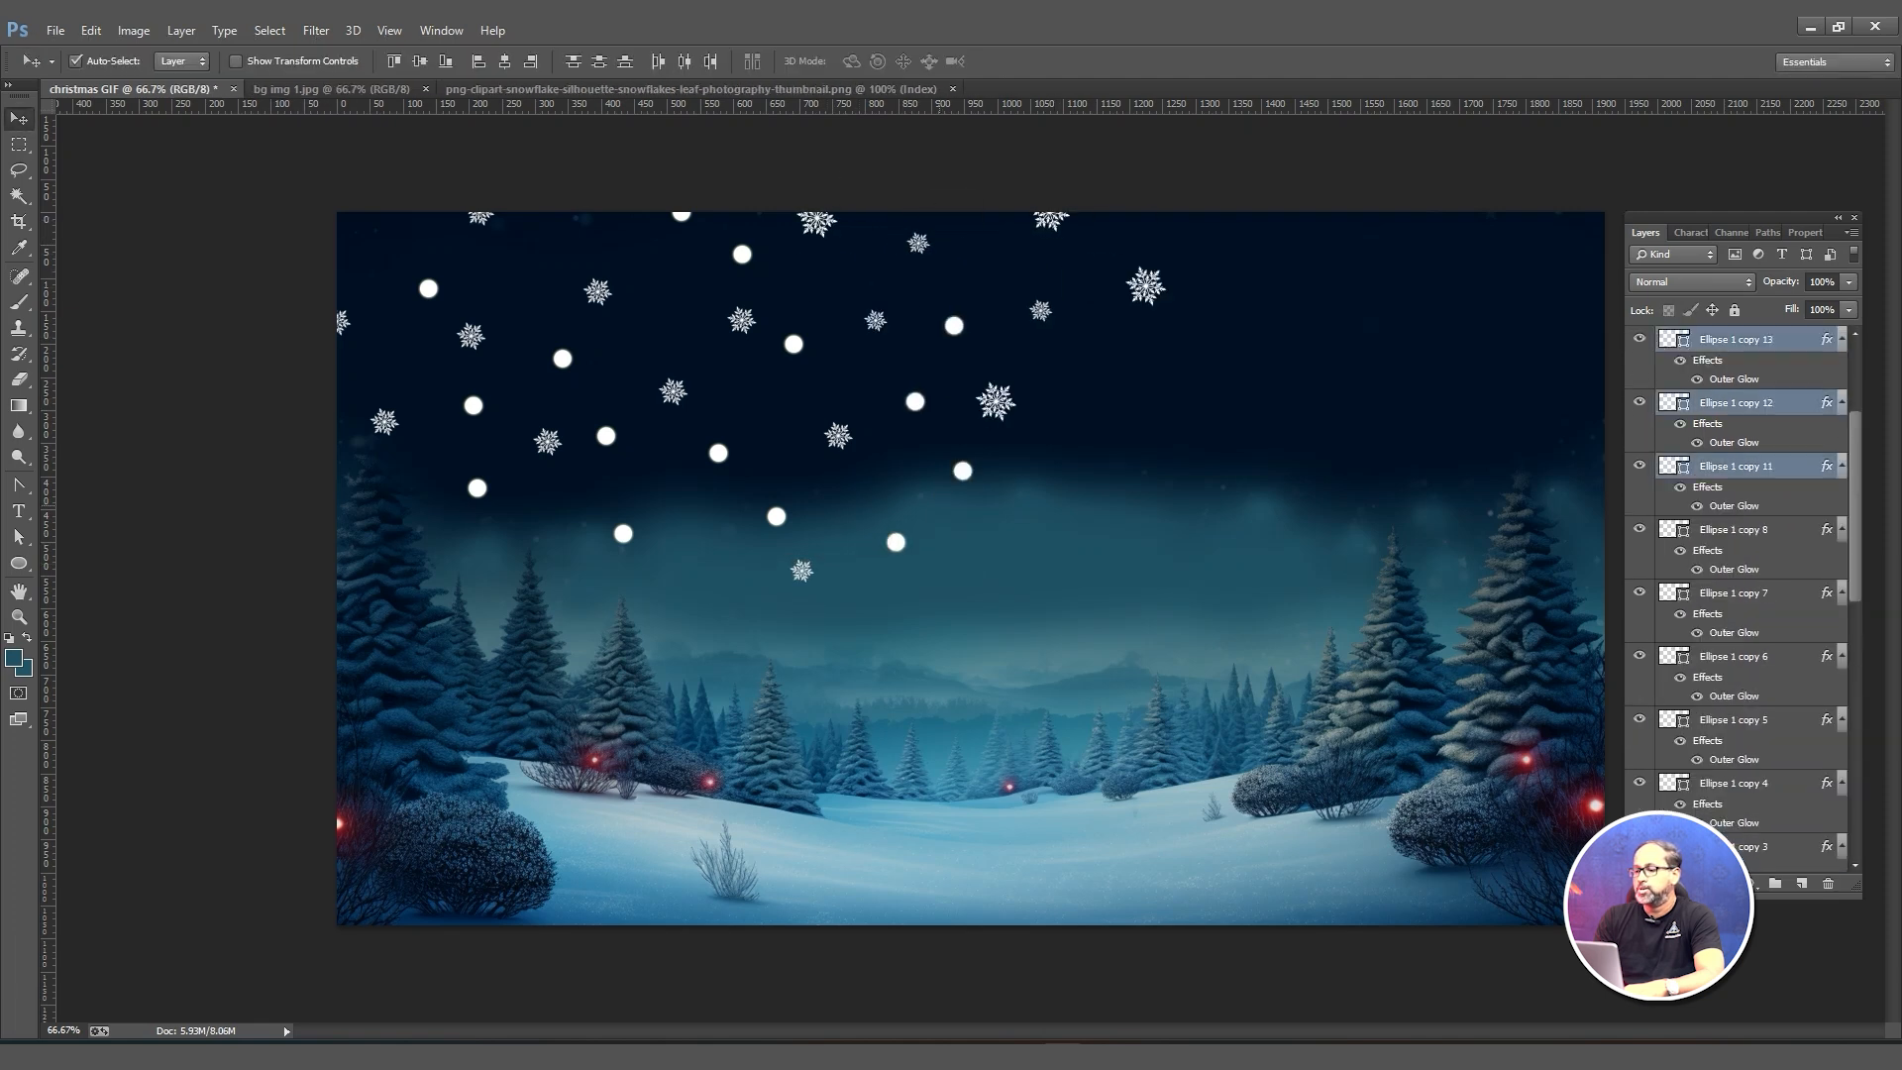
left_click_drag(718, 453, 1310, 453)
key("ctrl+t")
key("Return")
left_click_drag(1215, 534, 1157, 500)
left_click_drag(1157, 501, 1190, 592)
left_click_drag(1190, 592, 1272, 583)
left_click_drag(1273, 582, 1322, 653)
left_click_drag(1386, 294, 1396, 496)
left_click_drag(1396, 496, 1434, 582)
Distribute large and small snowflake copies among the circles across the right side of the sky.
left_click_drag(1146, 285, 1155, 442)
left_click_drag(1041, 310, 1437, 364)
left_click_drag(1273, 317, 1403, 222)
left_click_drag(1146, 285, 1321, 505)
left_click_drag(1403, 222, 1601, 396)
left_click_drag(1403, 222, 1584, 225)
left_click_drag(1437, 363, 1449, 466)
left_click_drag(1437, 364, 1253, 220)
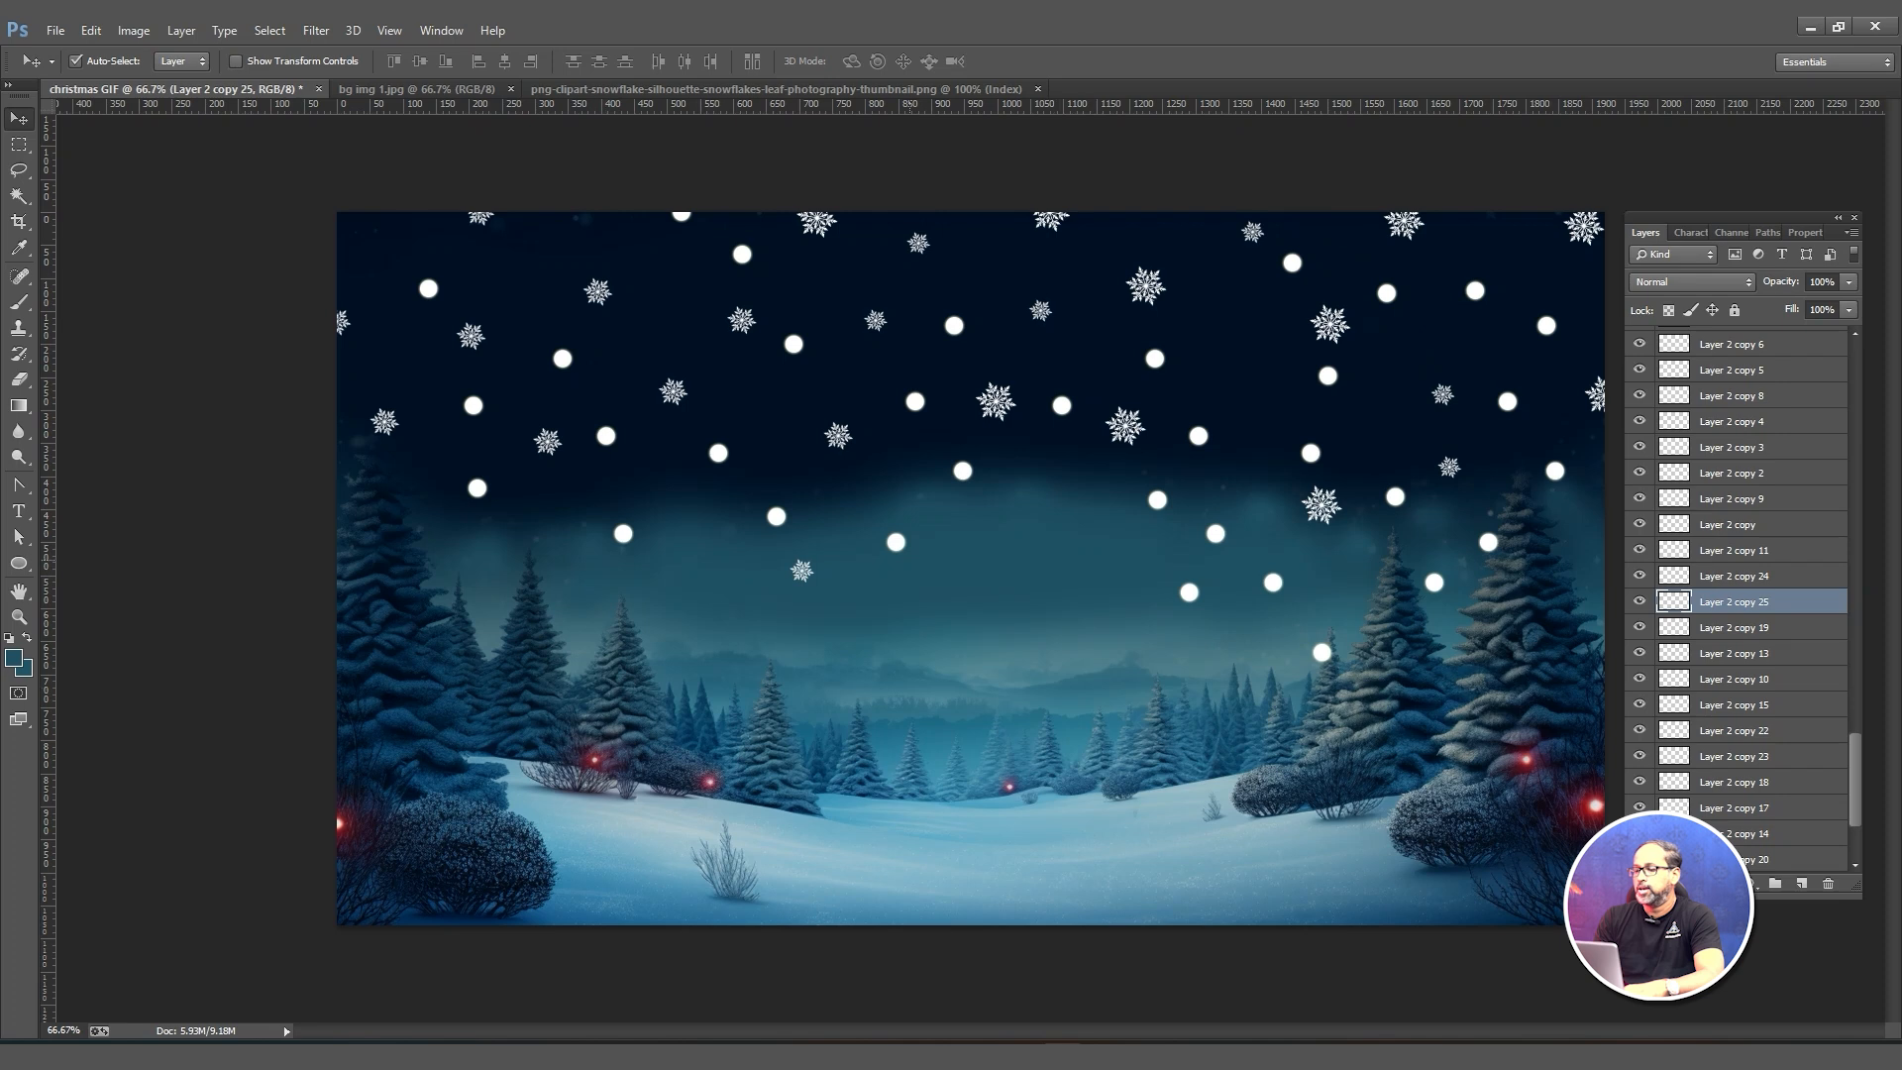
Select the glowing circle layers together in the layer stack.
left_click(1783, 402, "ctrl")
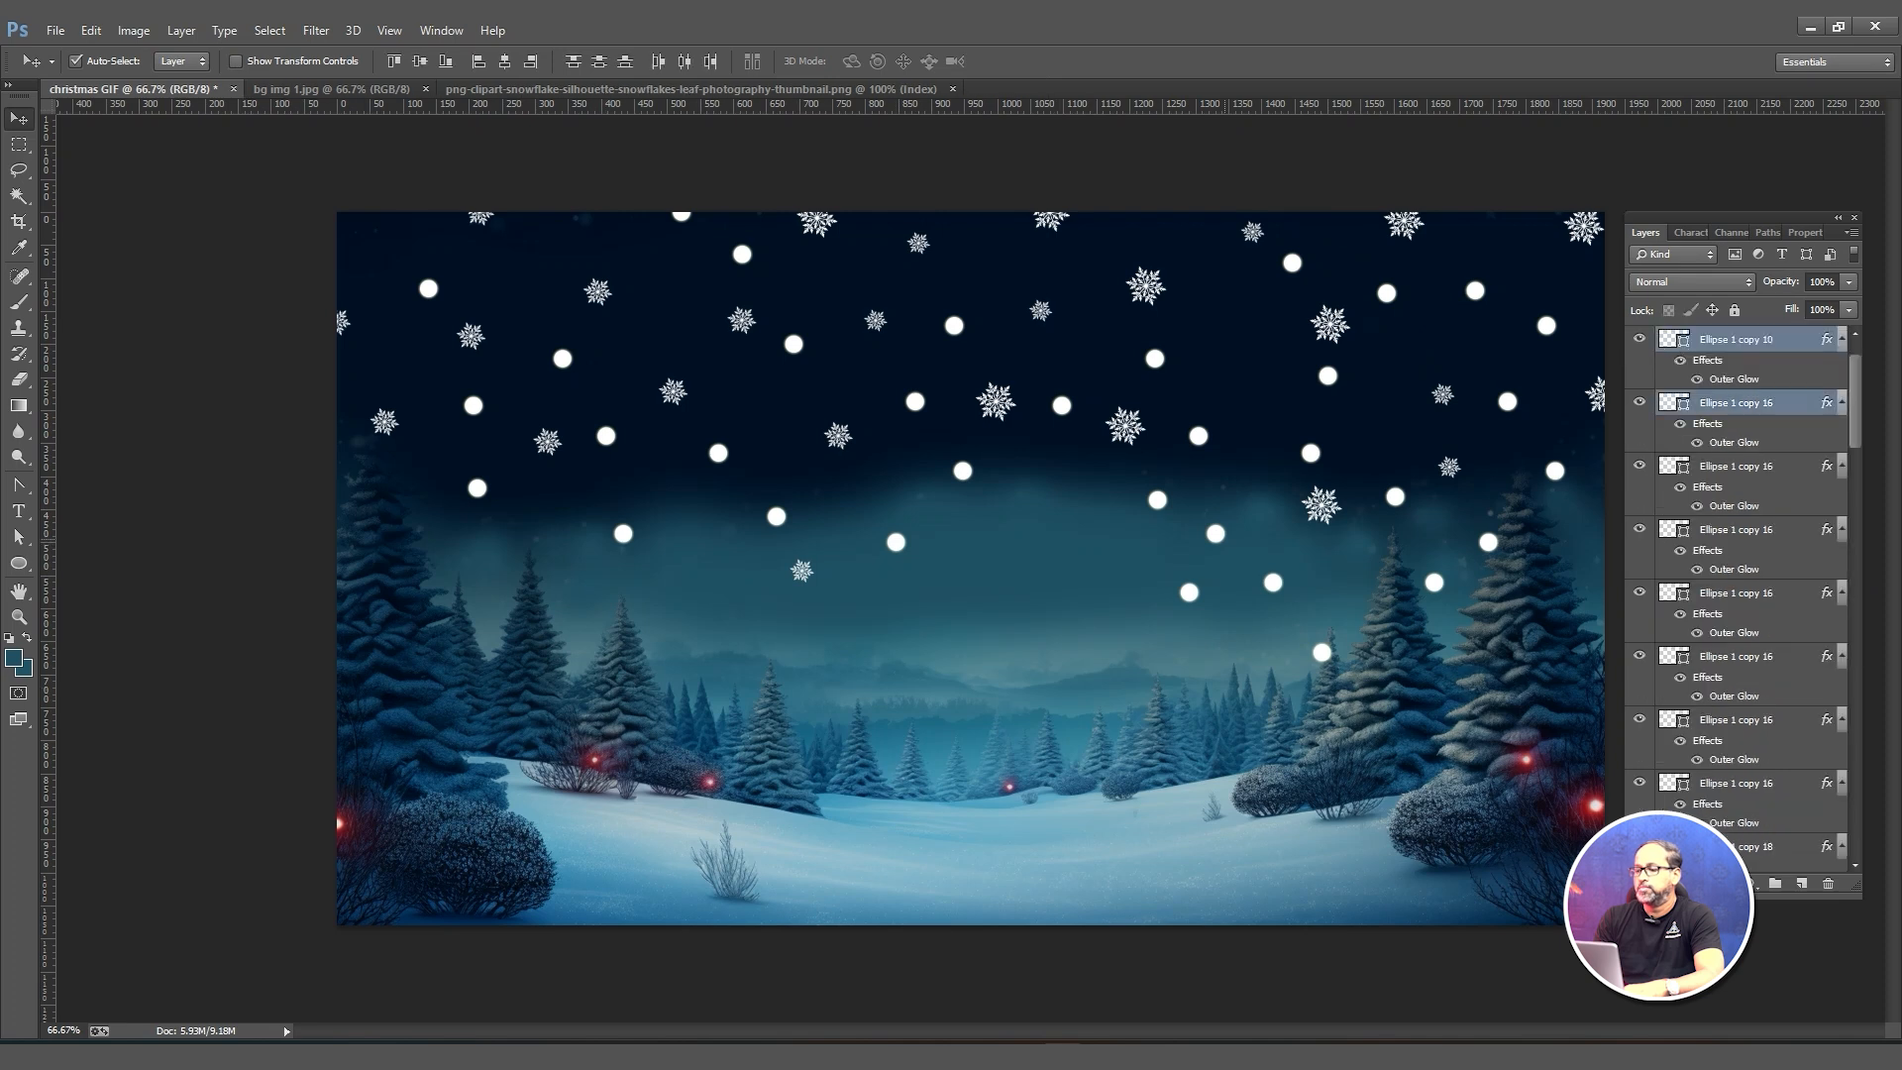
left_click(1782, 465, "ctrl")
left_click(1783, 528, "ctrl")
left_click(1783, 592, "ctrl")
right_click(1792, 593)
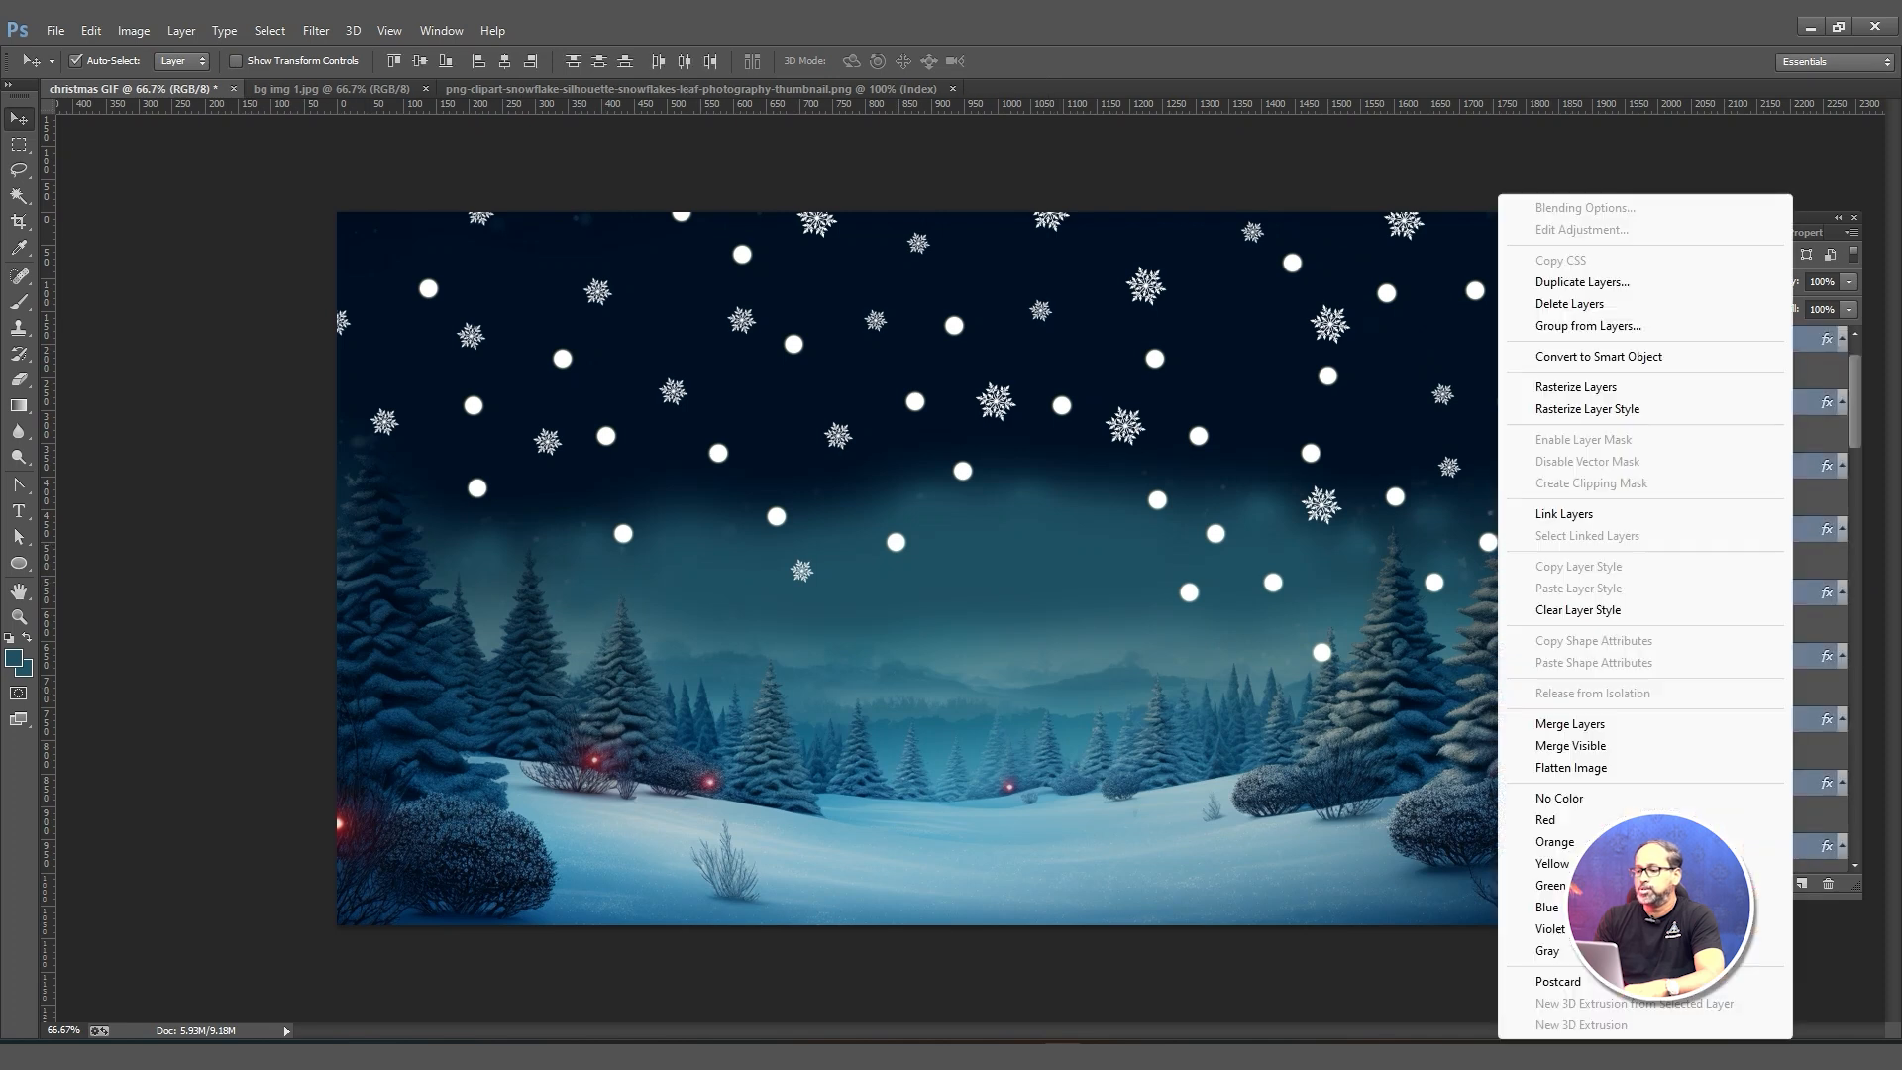
left_click(1570, 724)
key("ctrl+z")
Correct the layer selection so that it holds only glowing circle shapes, and merge them into one layer.
scroll(1757, 639, "down", 10)
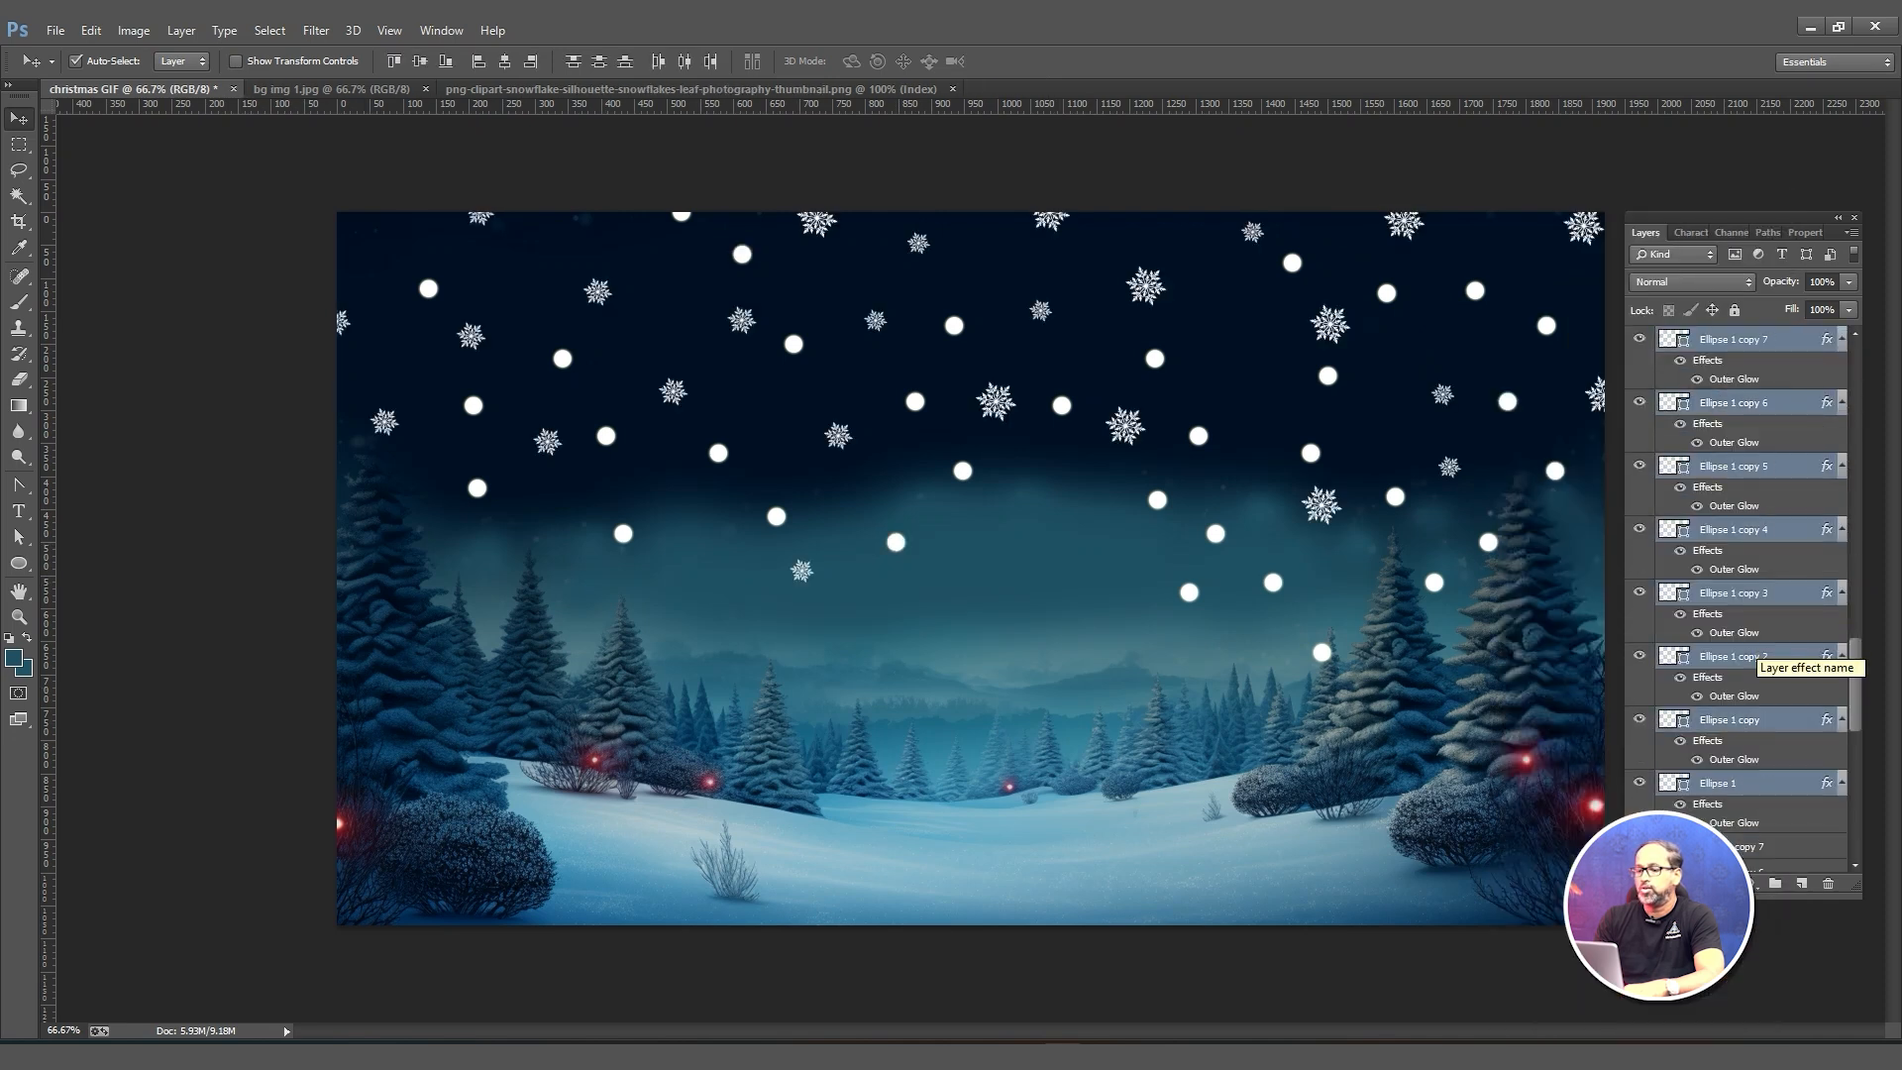
scroll(1757, 638, "down", 6)
left_click(1780, 833, "ctrl")
scroll(1780, 656, "up", 15)
right_click(1802, 592)
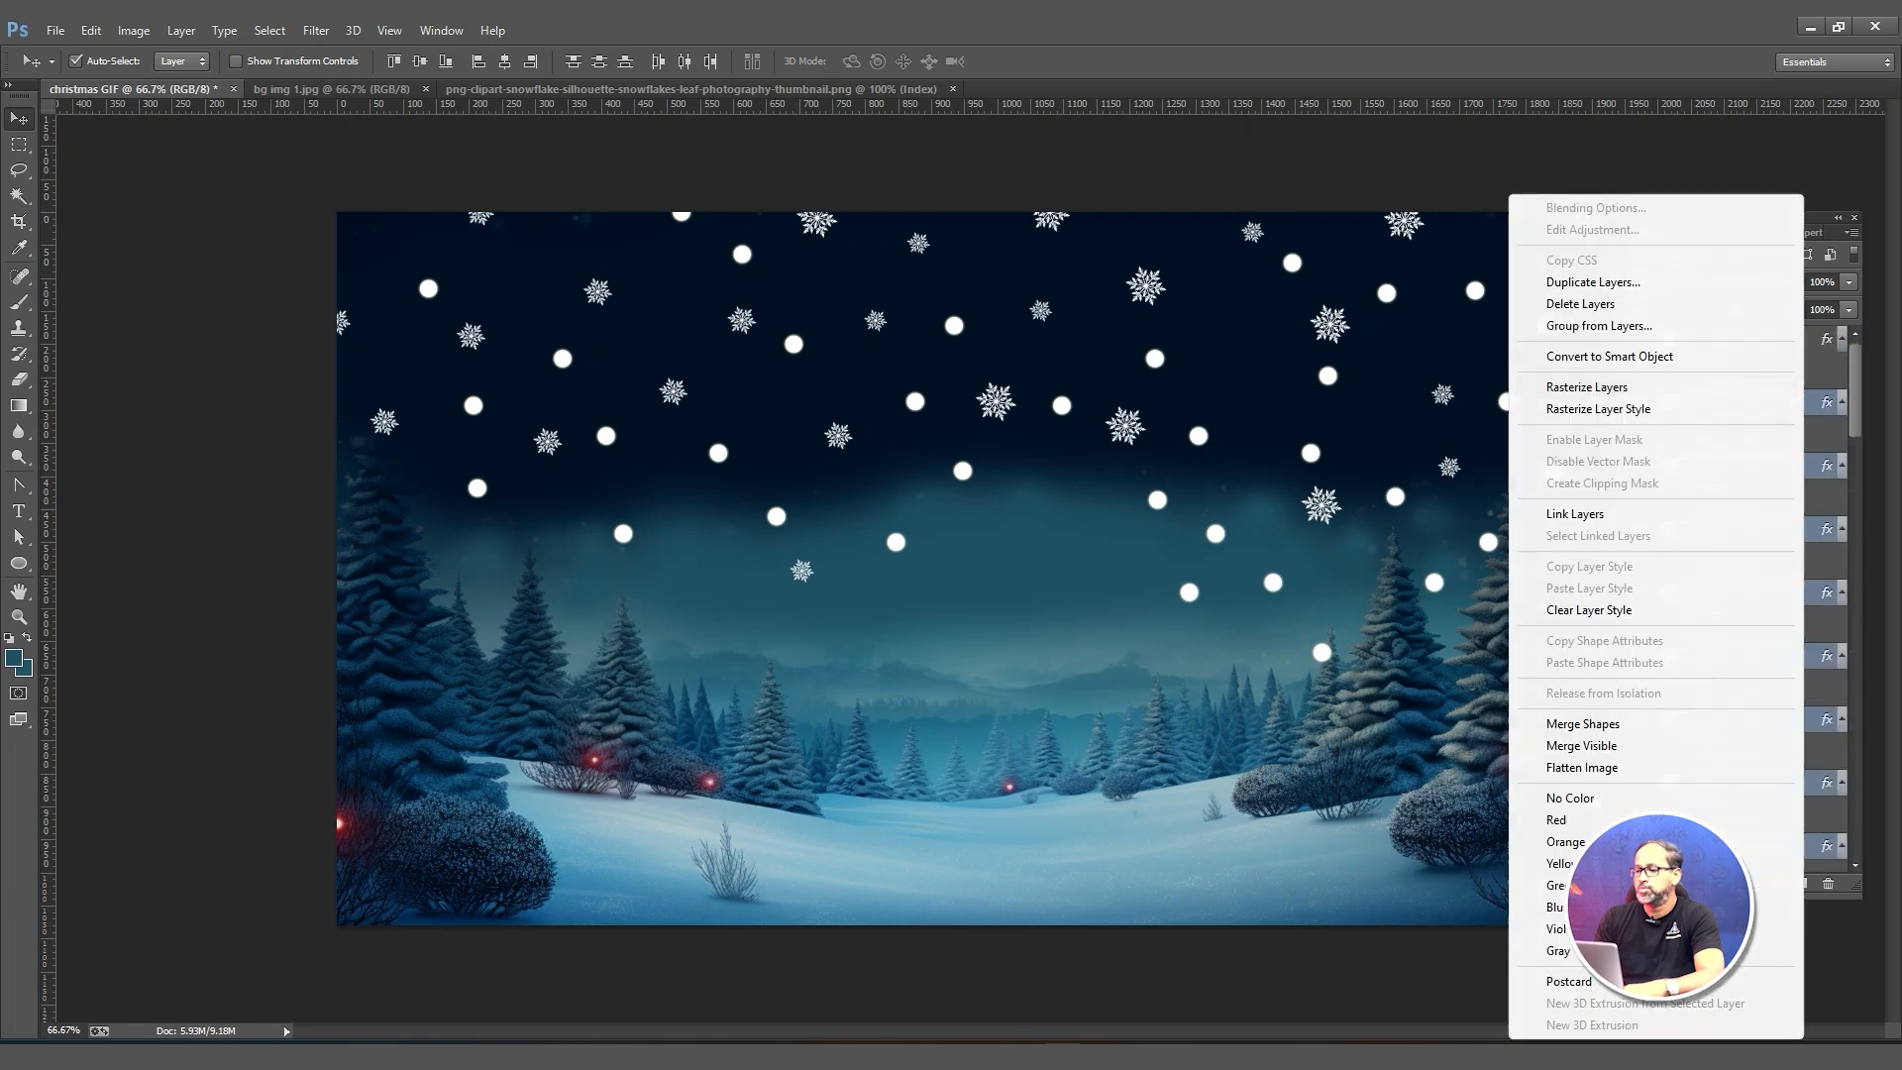
left_click(1581, 724)
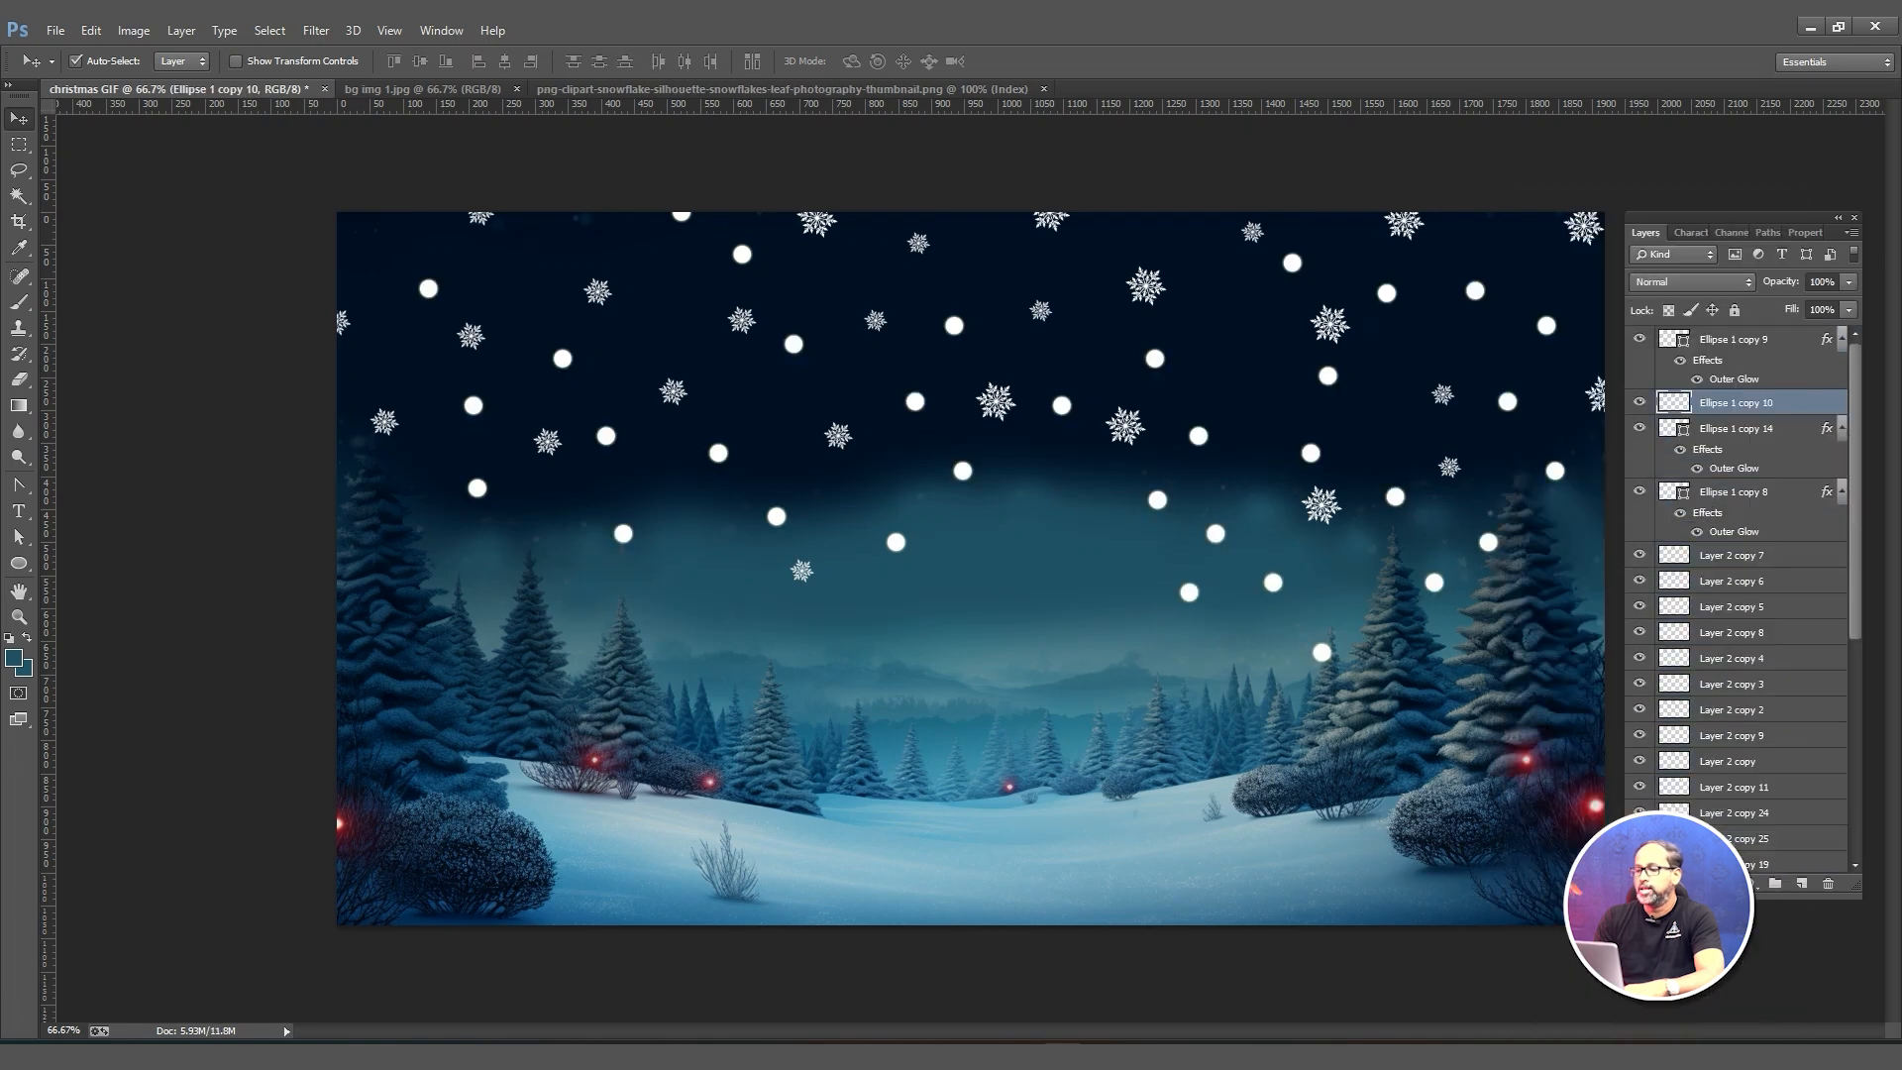
Merge the remaining glowing circle layers and the already merged circles into one single layer.
left_click(1741, 428)
left_click(1740, 340)
left_click(1740, 491, "shift")
right_click(1740, 403)
left_click(1581, 387)
right_click(1740, 404)
left_click(1582, 724)
Check which shapes the merged circle layer holds and rename it as Snow.
left_click(1639, 339)
left_click(1639, 339)
double_click(1738, 340)
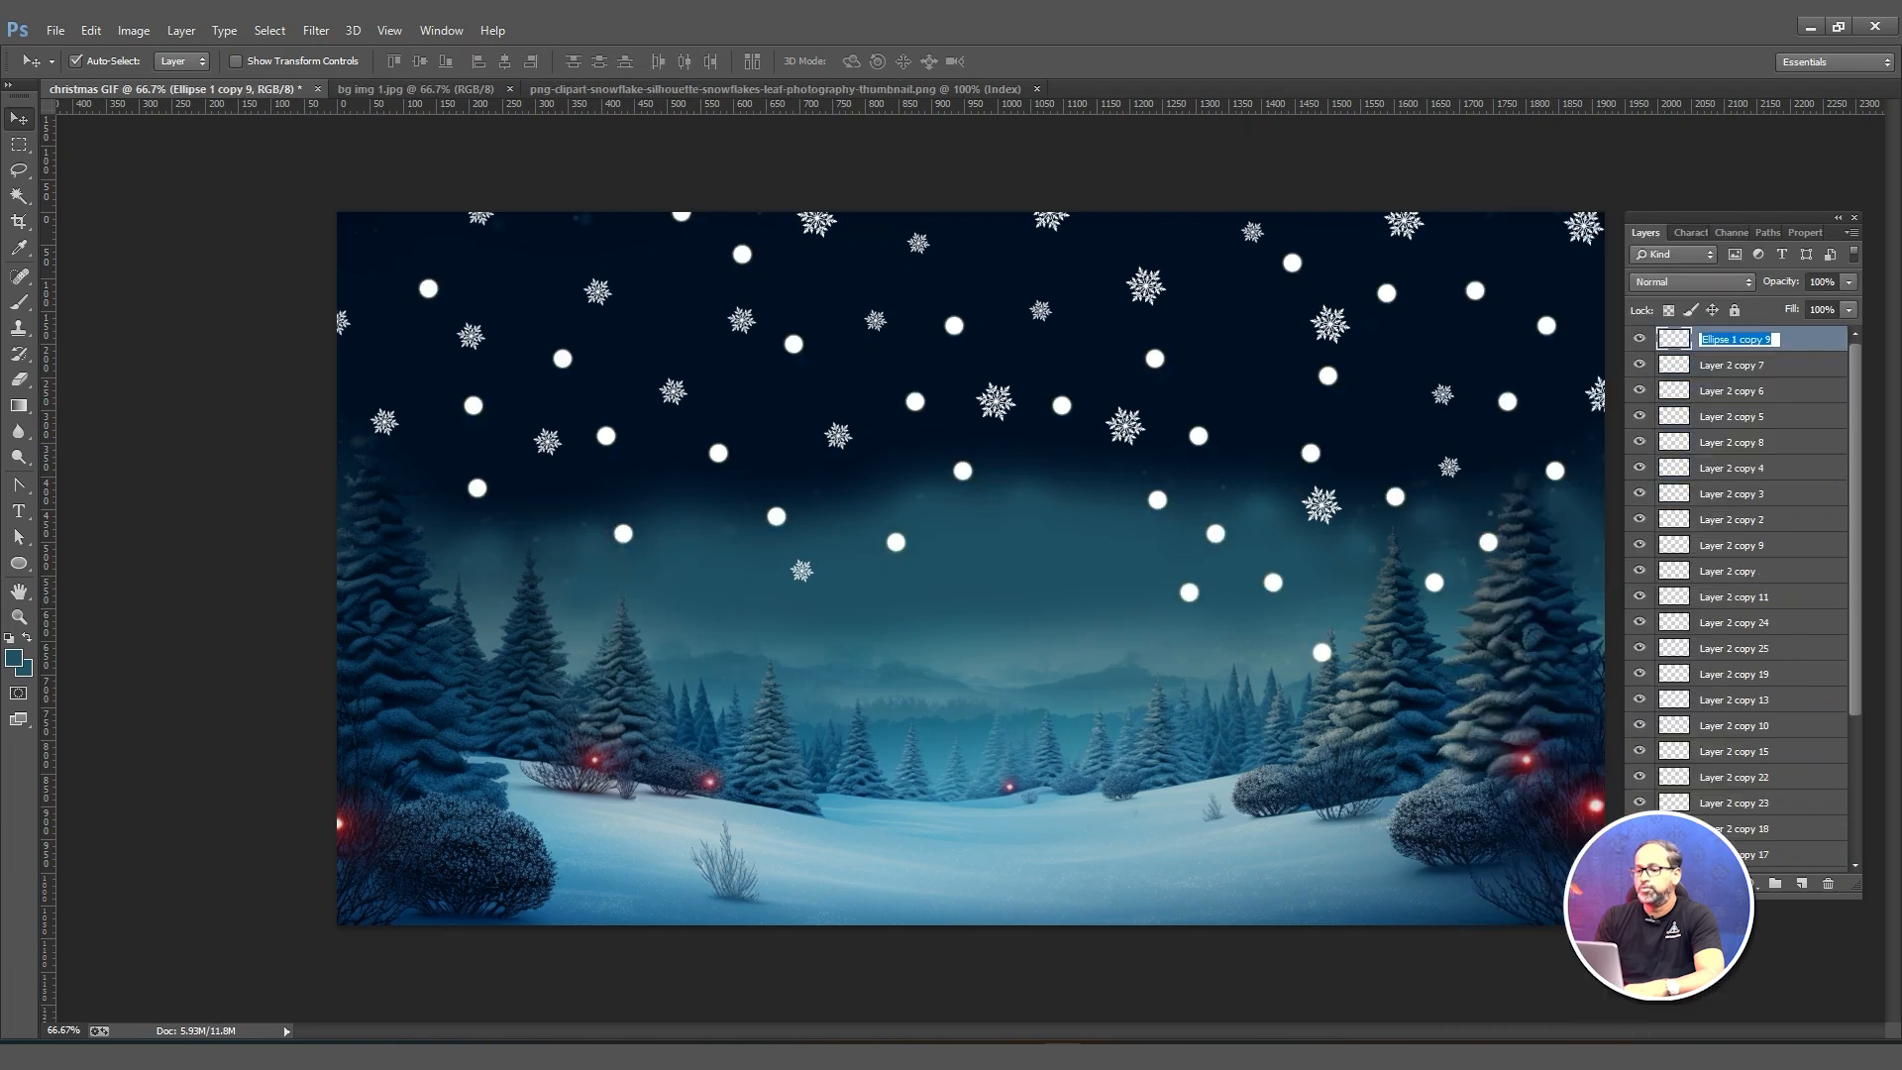
type("Snow")
key("Return")
Merge all the snowflake layers from Layer 2 copy 7 down to Layer 2 and name the result Snow Flaks.
left_click(1740, 365)
scroll(1740, 416, "down", 5)
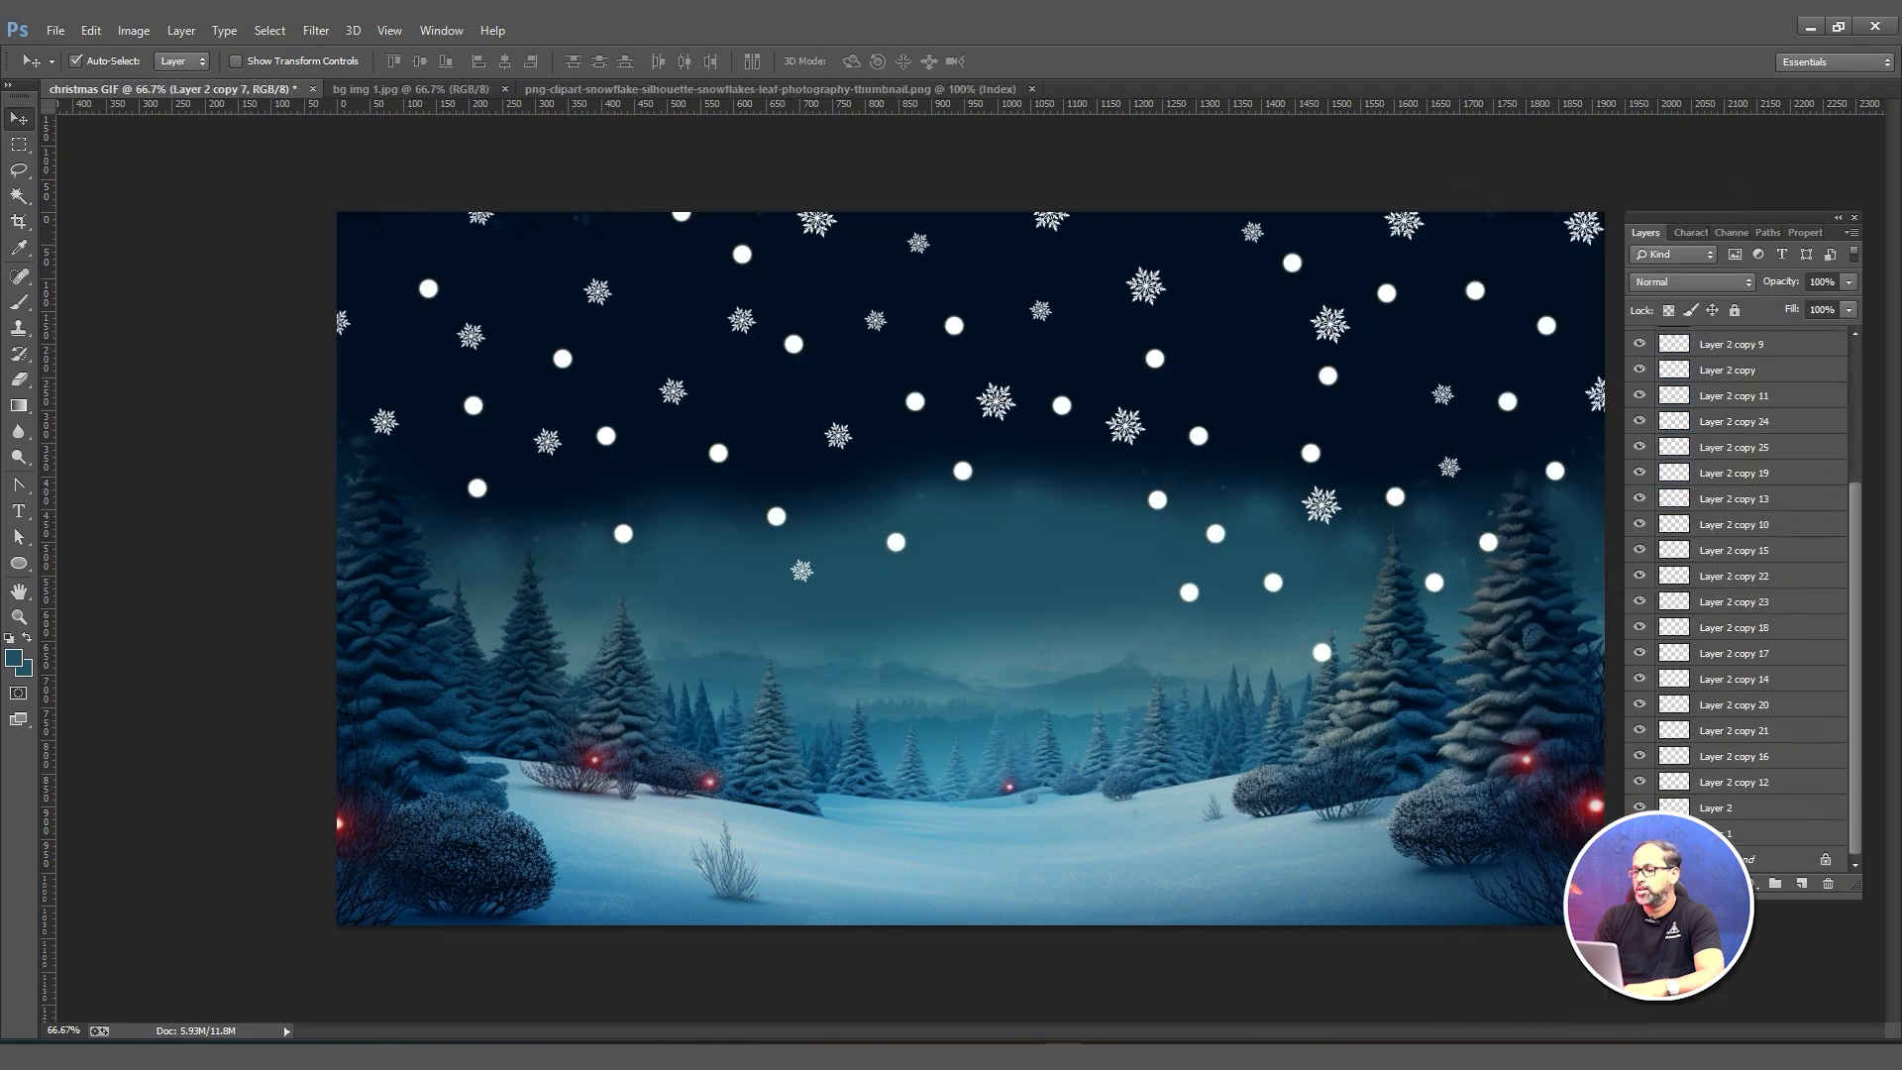
left_click(1743, 808, "shift")
right_click(1761, 369)
left_click(1539, 724)
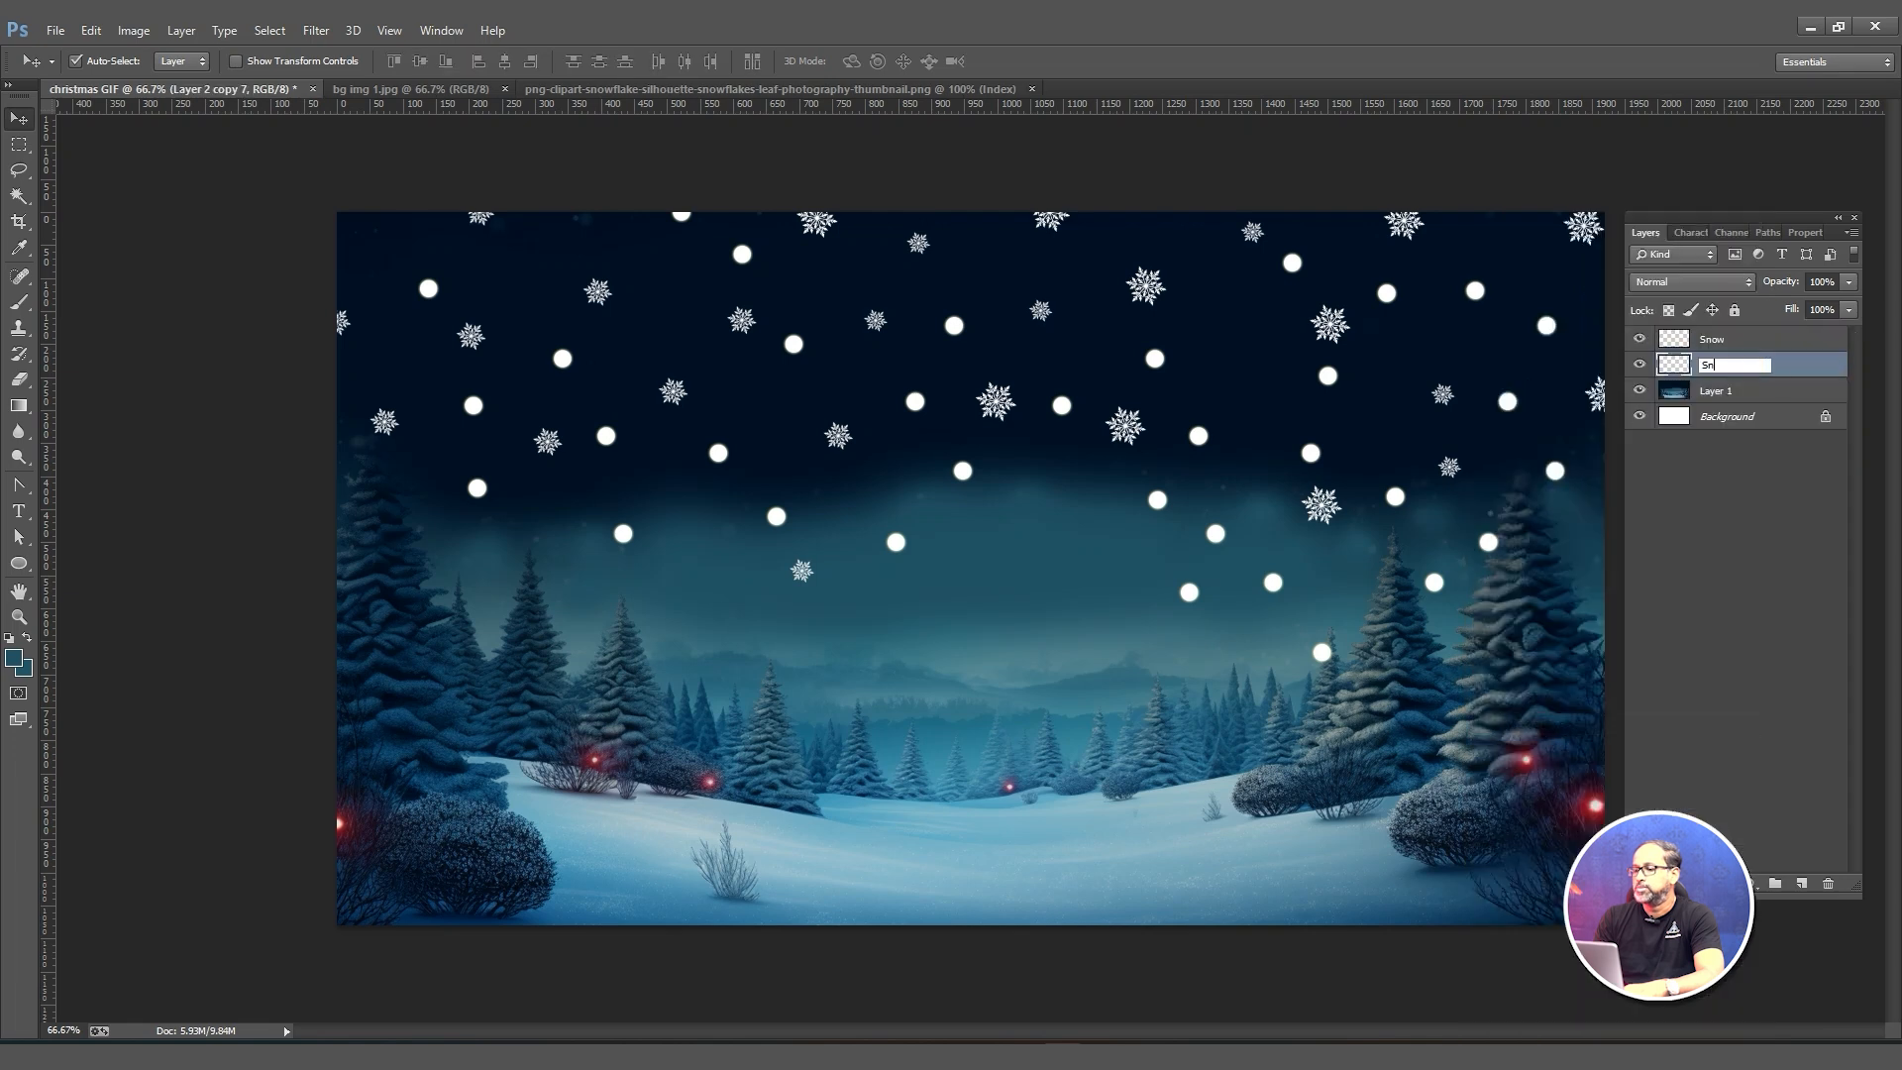
type("Snow Flaks")
key("Return")
Lower the opacity of the Snow layer, set the Snow Flaks layer to 40% opacity, and select both layers together.
left_click(1740, 340)
left_click(1740, 365)
left_click(1740, 340)
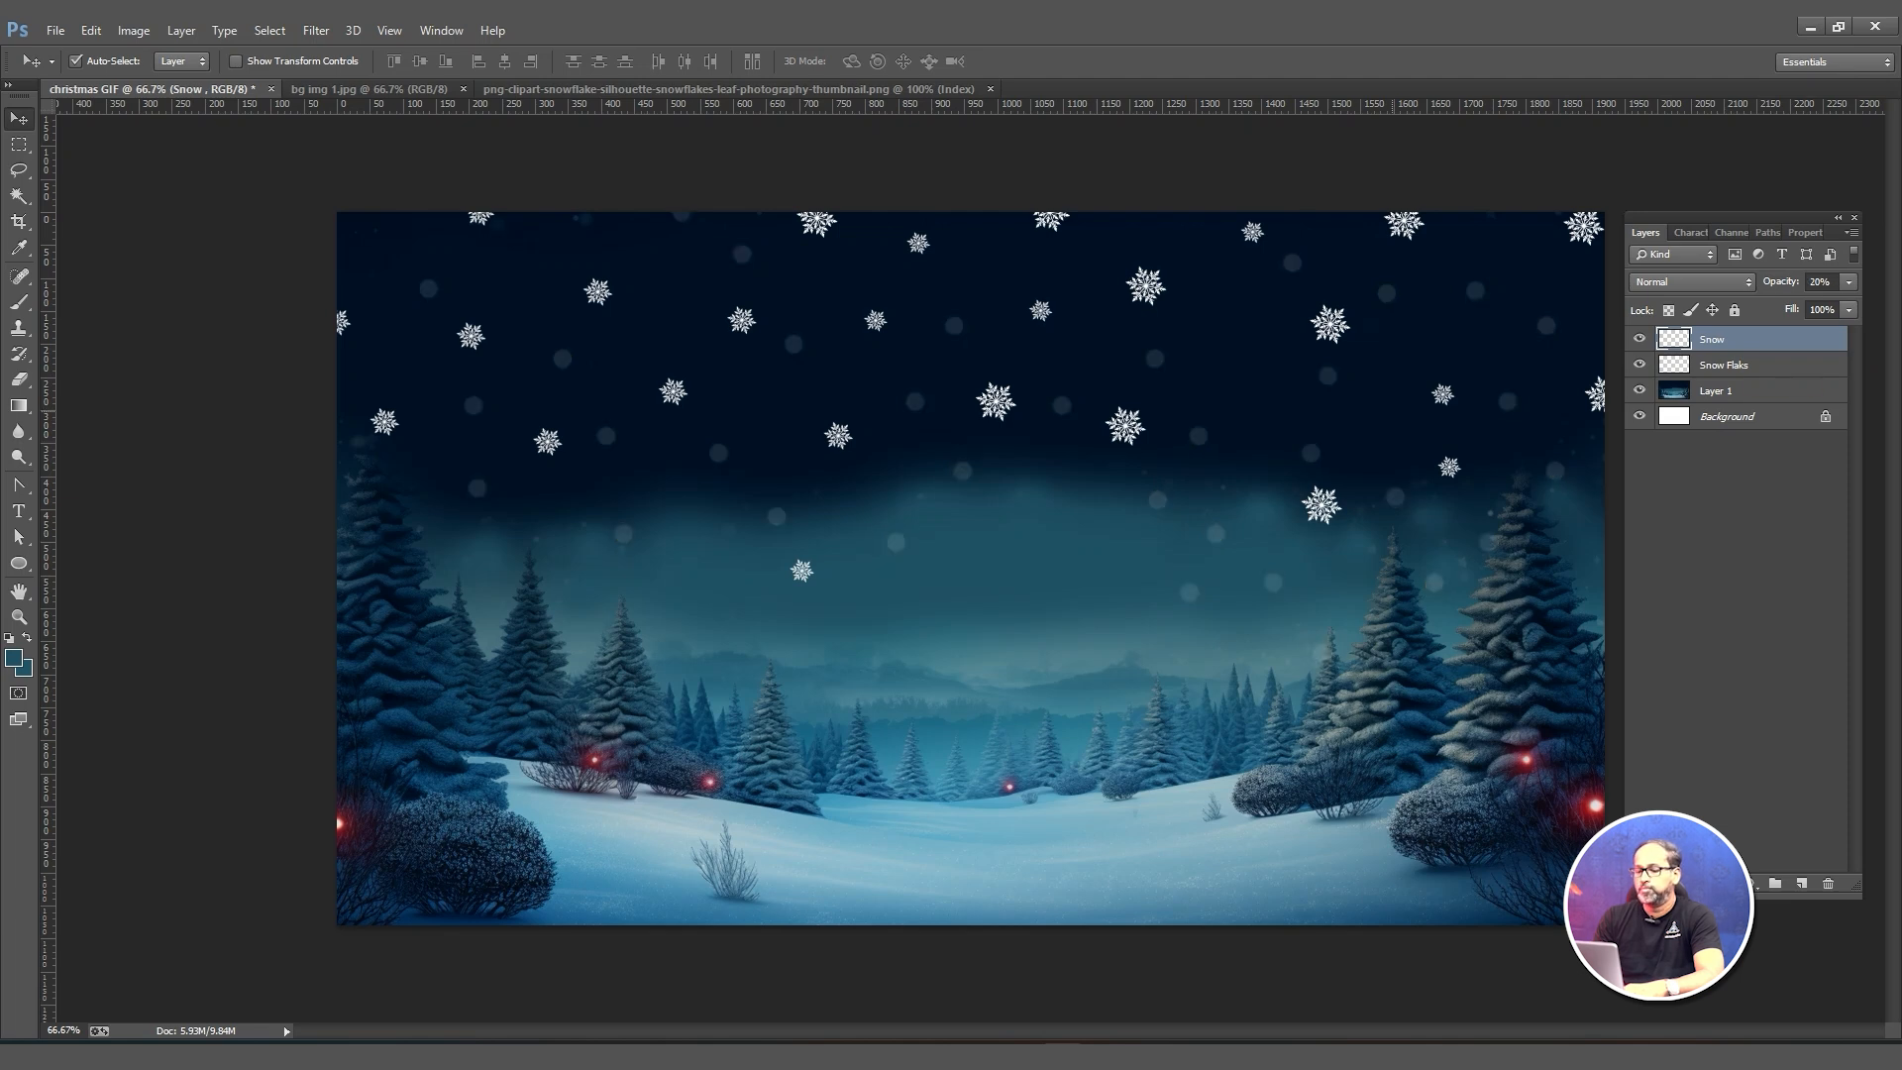
key("3")
left_click(1740, 365)
key("4")
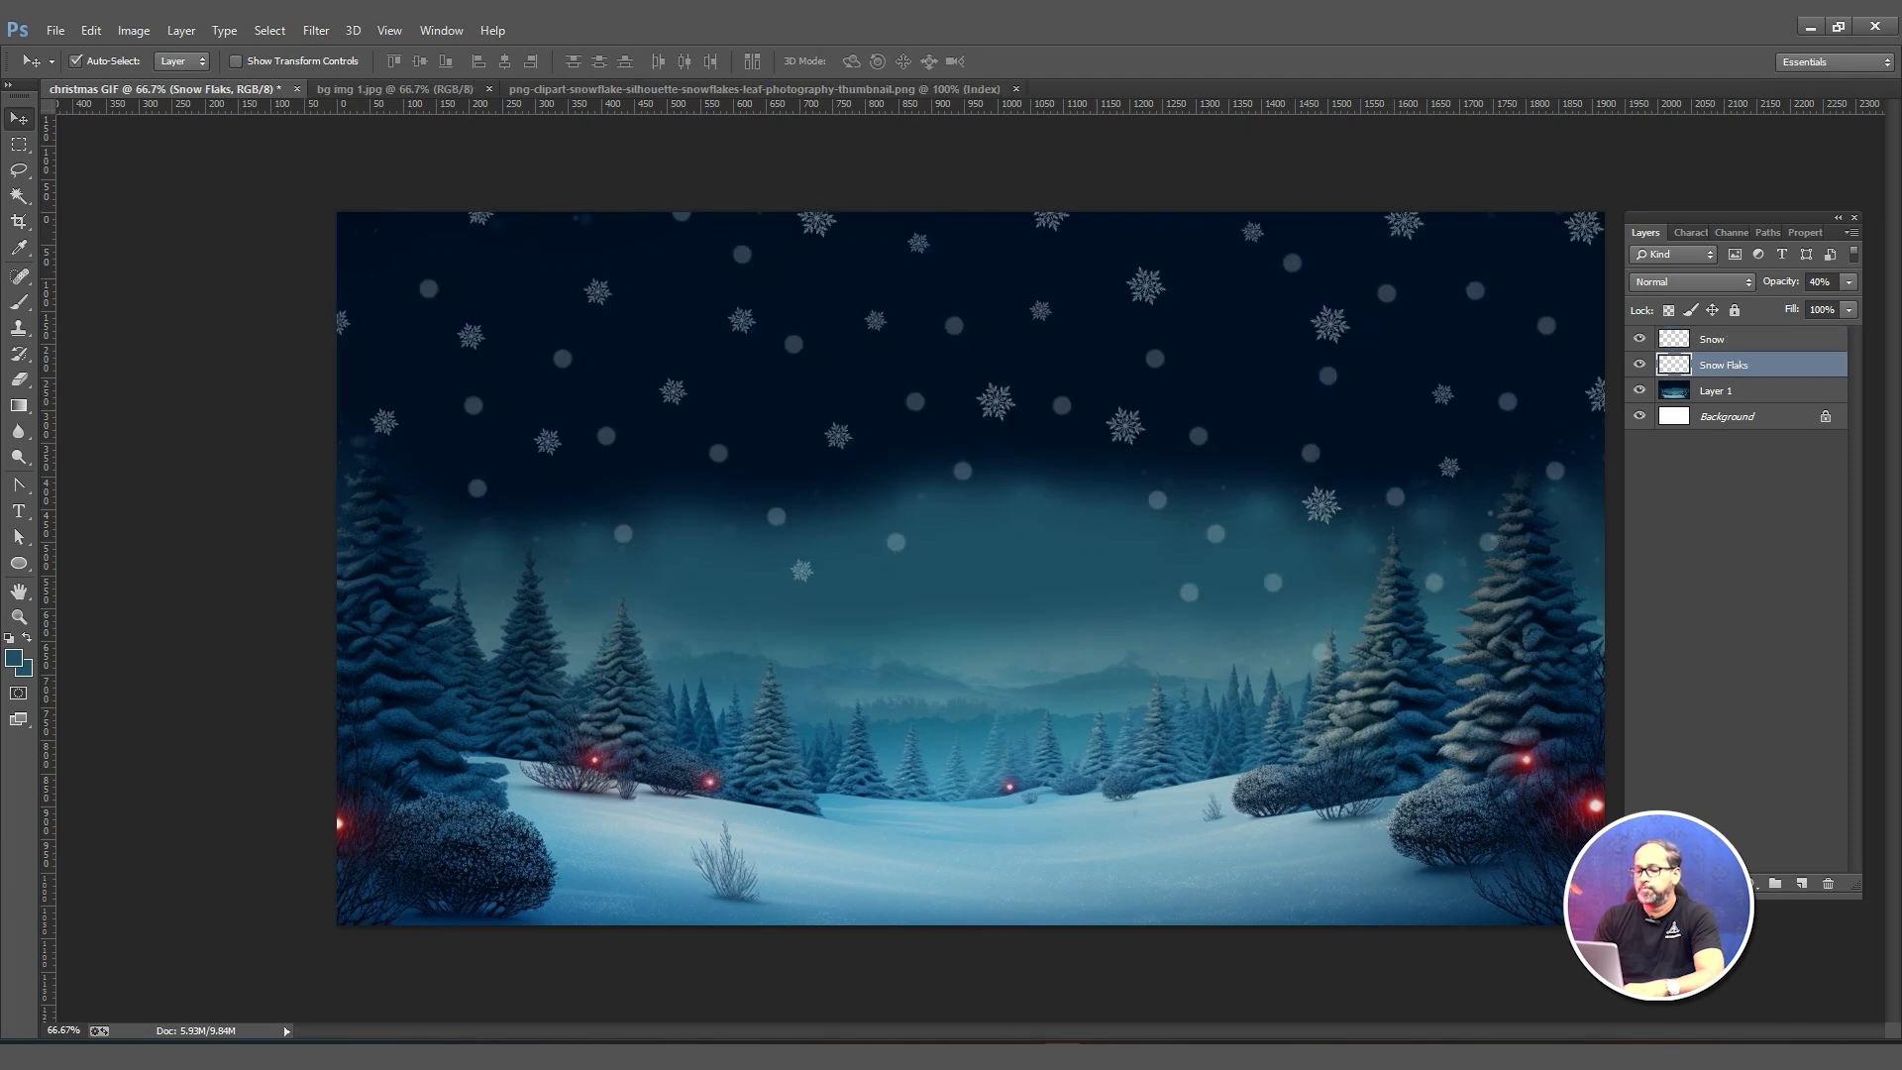
left_click(1730, 340, "shift")
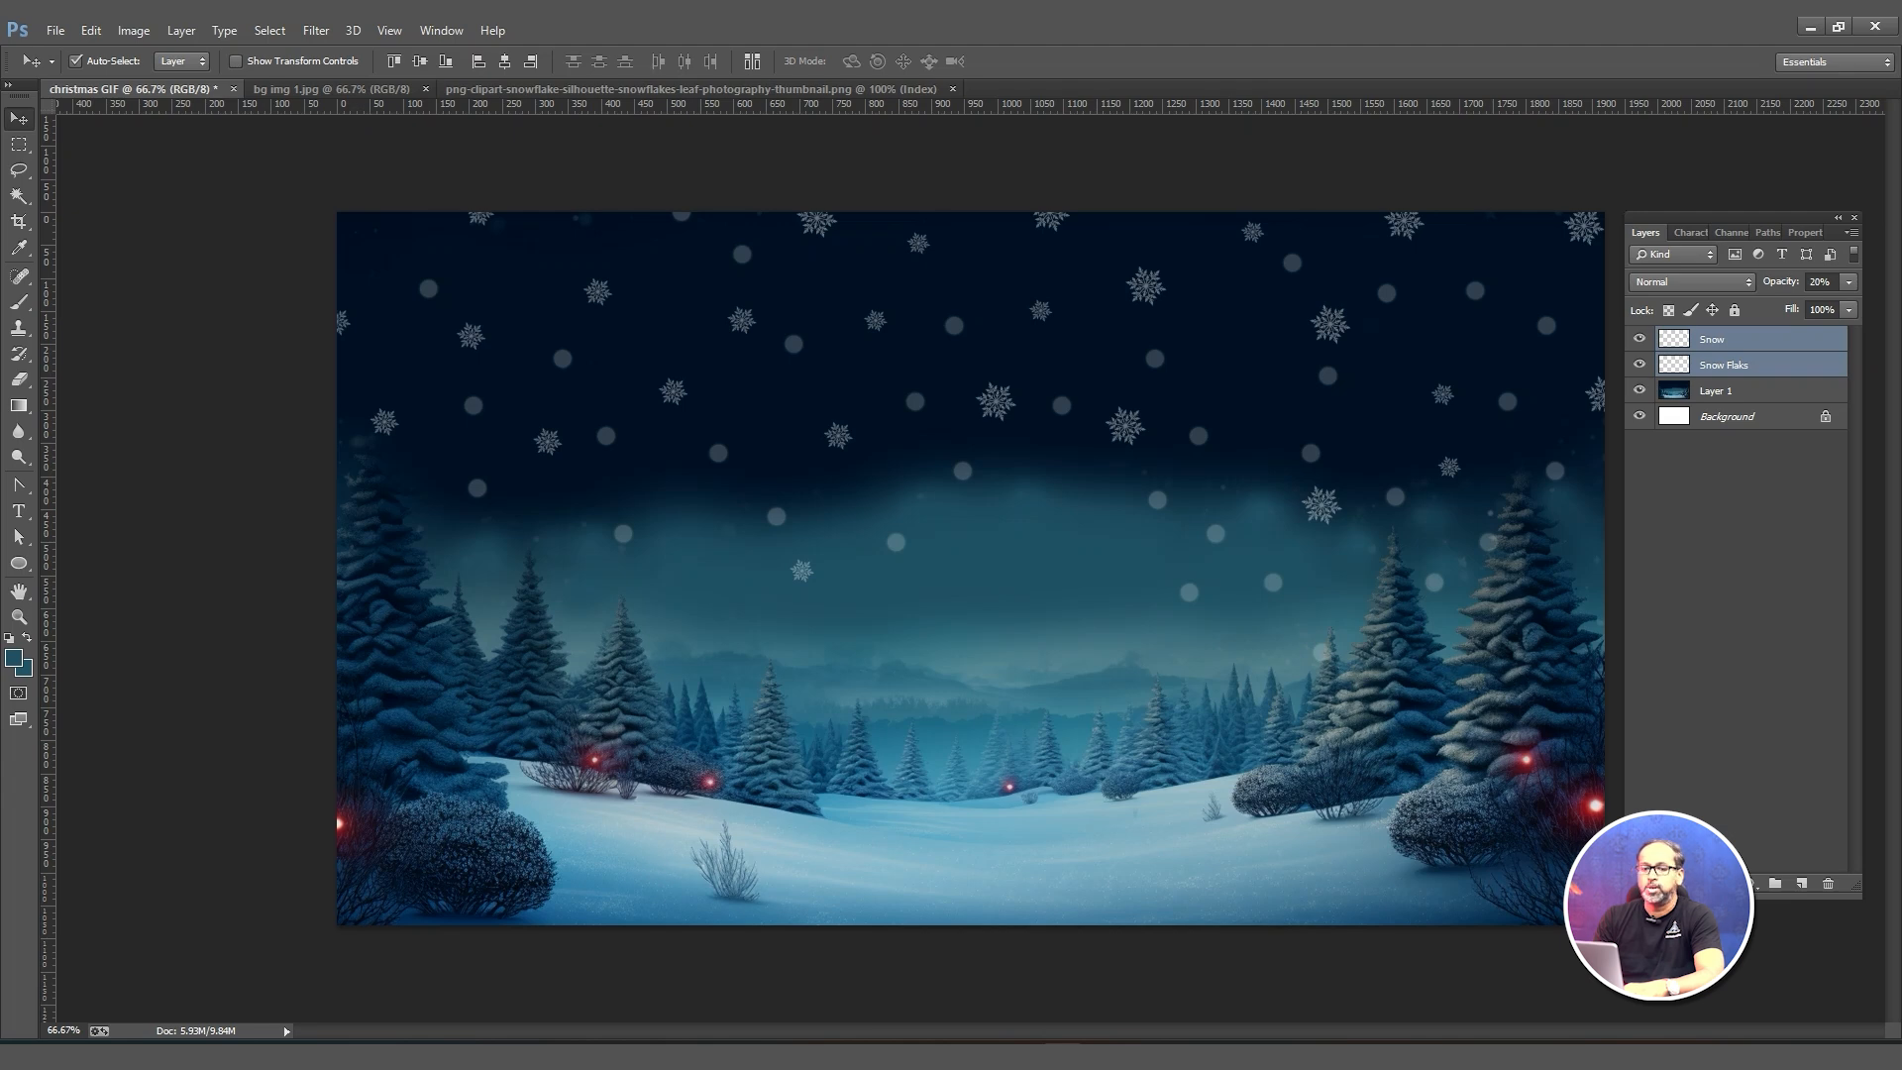
Open the Christmas tree image, bring the tree with gifts into the scene and centre it horizontally on the canvas.
left_click(56, 31)
left_click(80, 70)
left_click(1255, 496)
double_click(1254, 486)
left_click_drag(961, 513, 988, 620)
left_click_drag(989, 621, 993, 629)
key("ctrl+a")
left_click(504, 61)
key("ctrl+d")
Save the scene as Christmas GIF in Photoshop format and close the bg img 1 and snowflake source images.
key("ctrl+s")
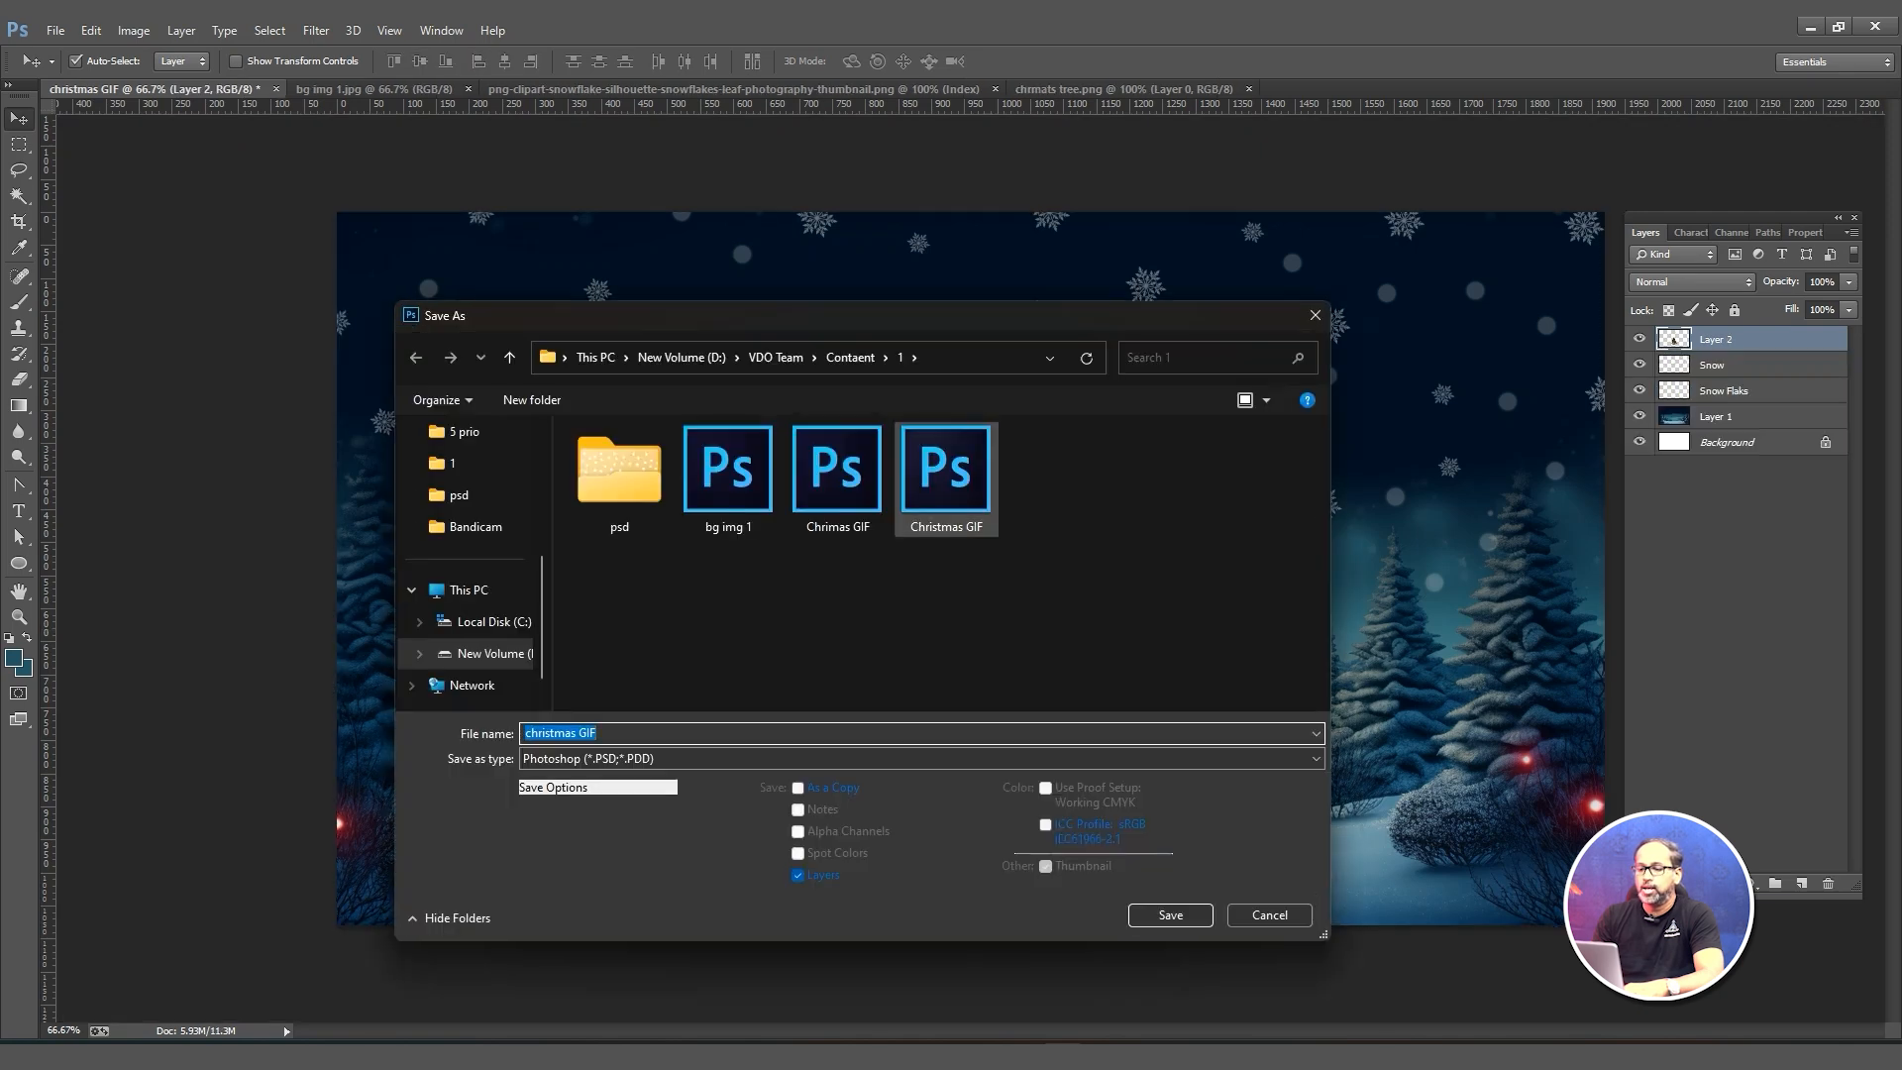
key("Return")
key("Return")
key("Return")
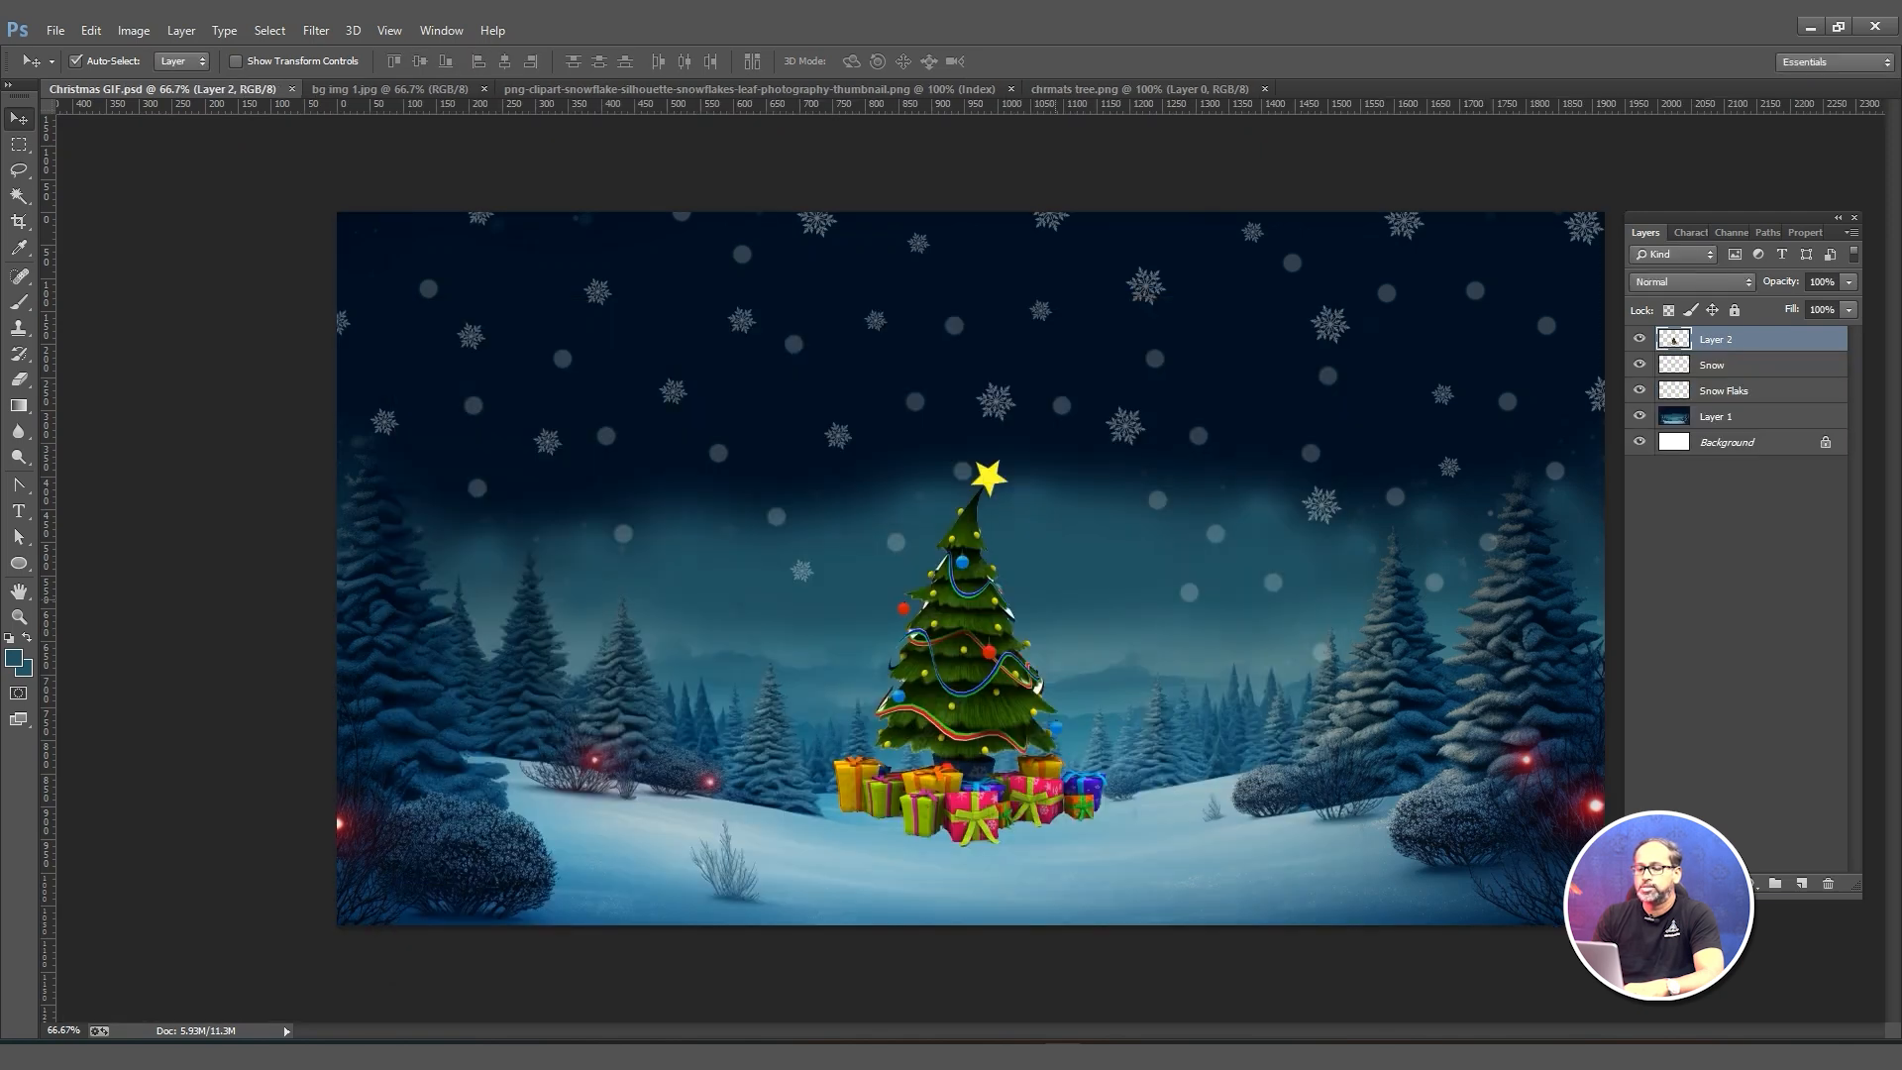
left_click(484, 90)
left_click(818, 89)
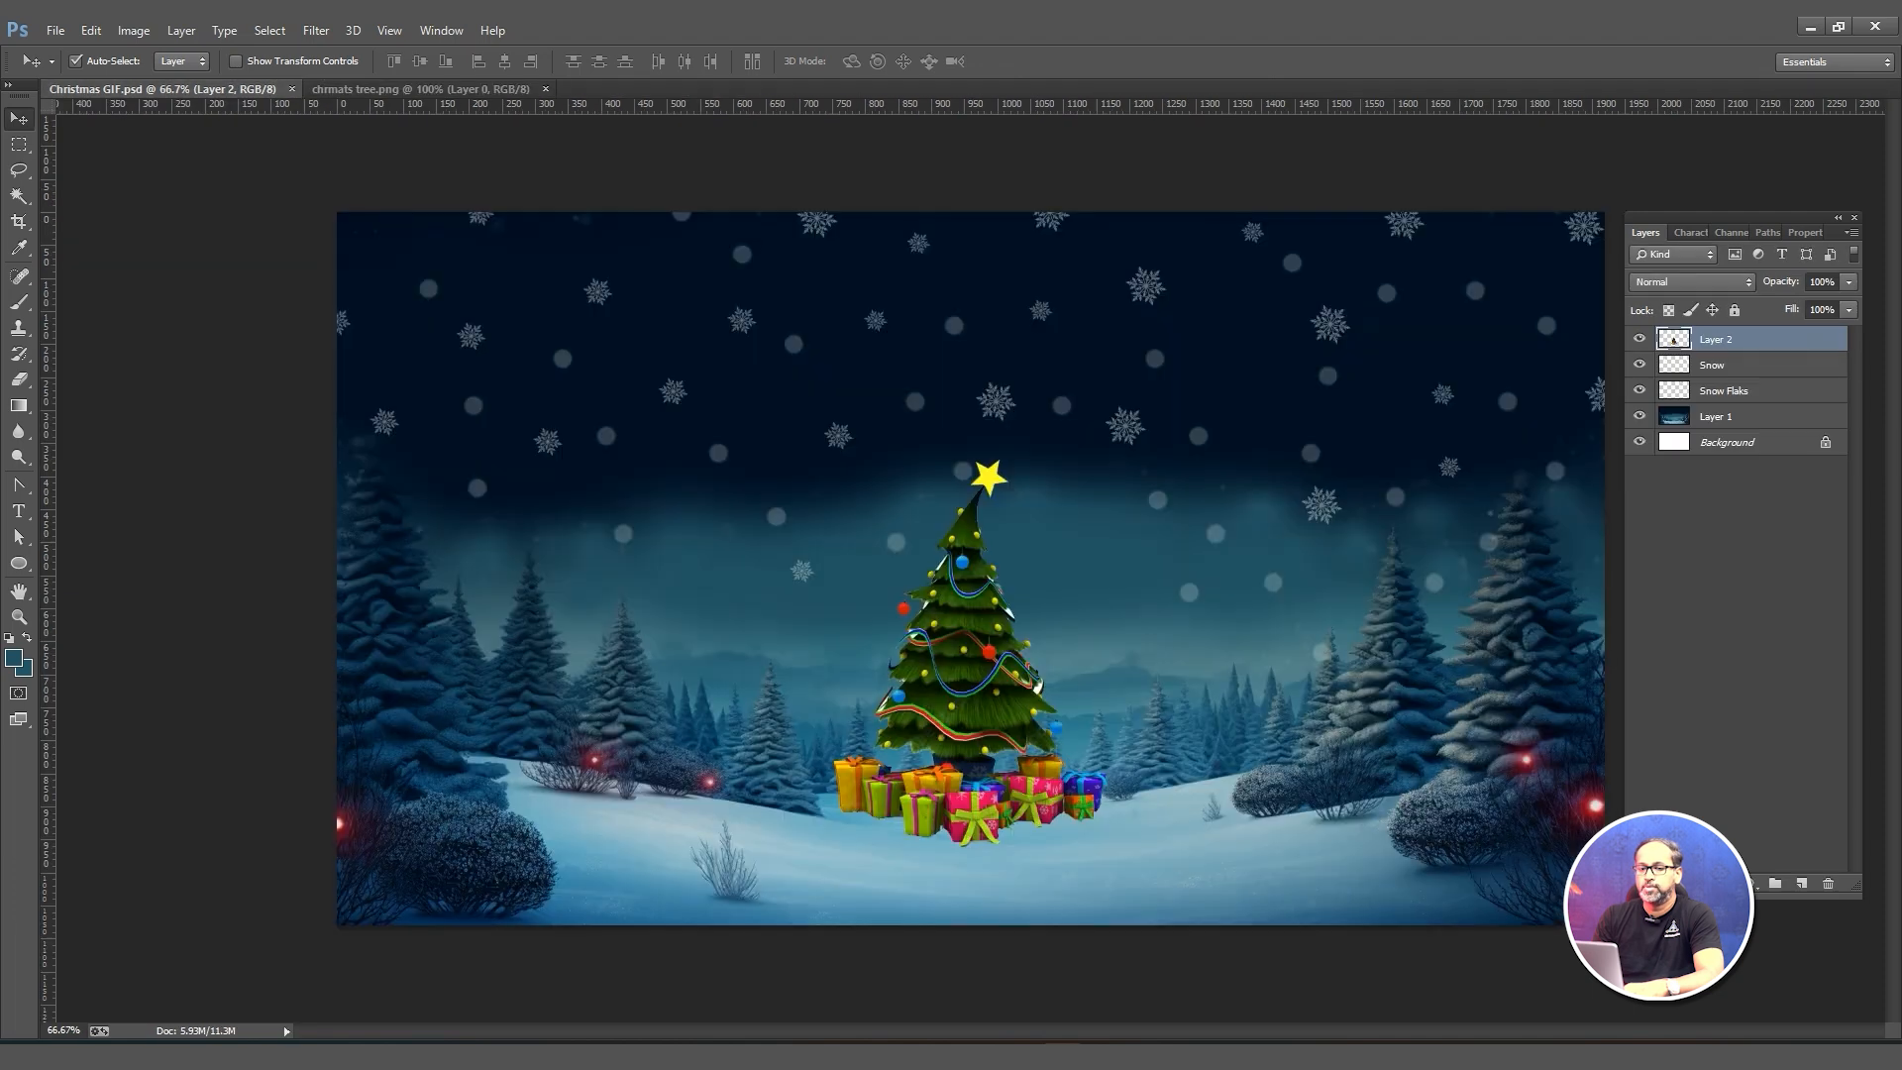
left_click(420, 89)
left_click(163, 89)
Open the img 1 Santa image and bring the Santa into the Christmas scene.
left_click(55, 30)
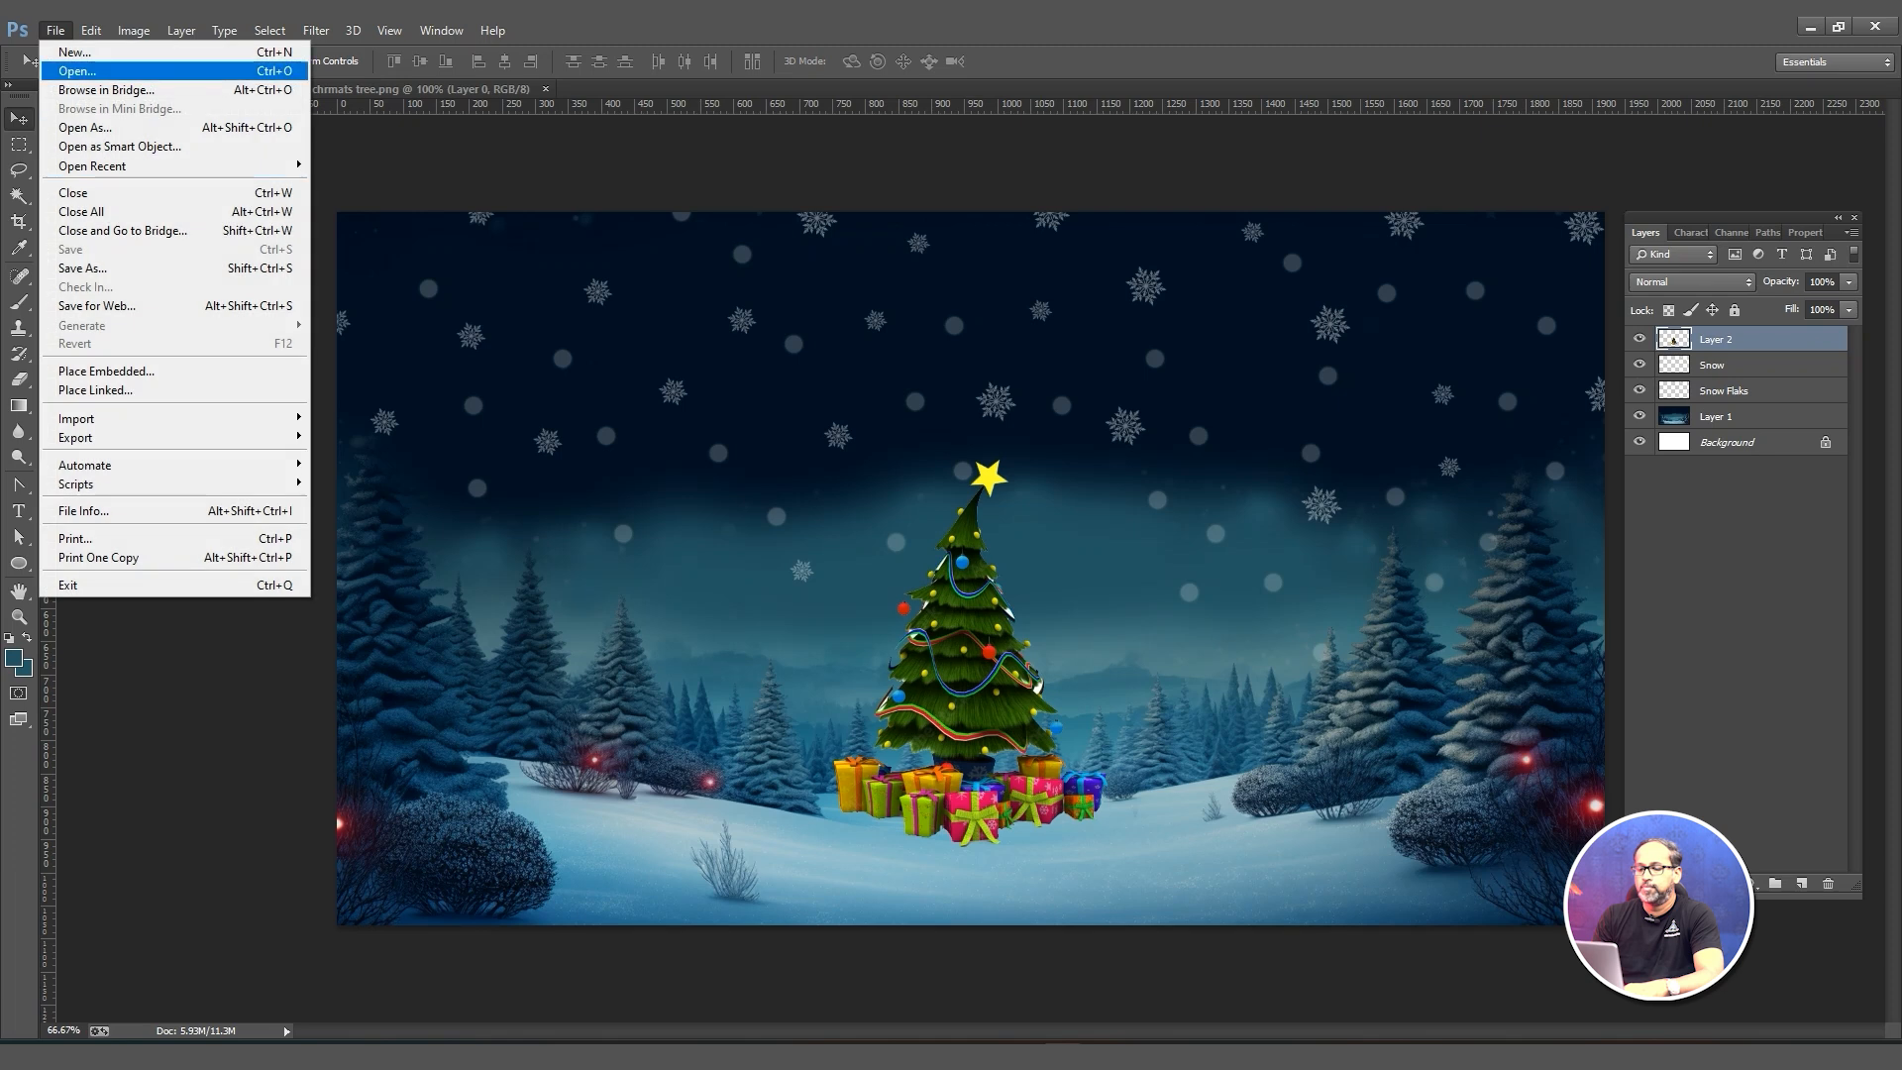
left_click(77, 70)
double_click(835, 585)
left_click_drag(941, 475, 754, 535)
Scale the Santa down, flip him horizontally and place him just right of the gifts, facing the tree.
key("ctrl+t")
left_click_drag(930, 361, 834, 607)
left_click_drag(804, 685, 1379, 704)
right_click(823, 699)
left_click(899, 1000)
left_click_drag(1447, 576, 1433, 564)
left_click_drag(1345, 732, 1090, 753)
key("Return")
Open the moon image, add it to the upper-left sky and scale it to about 78%.
left_click(55, 31)
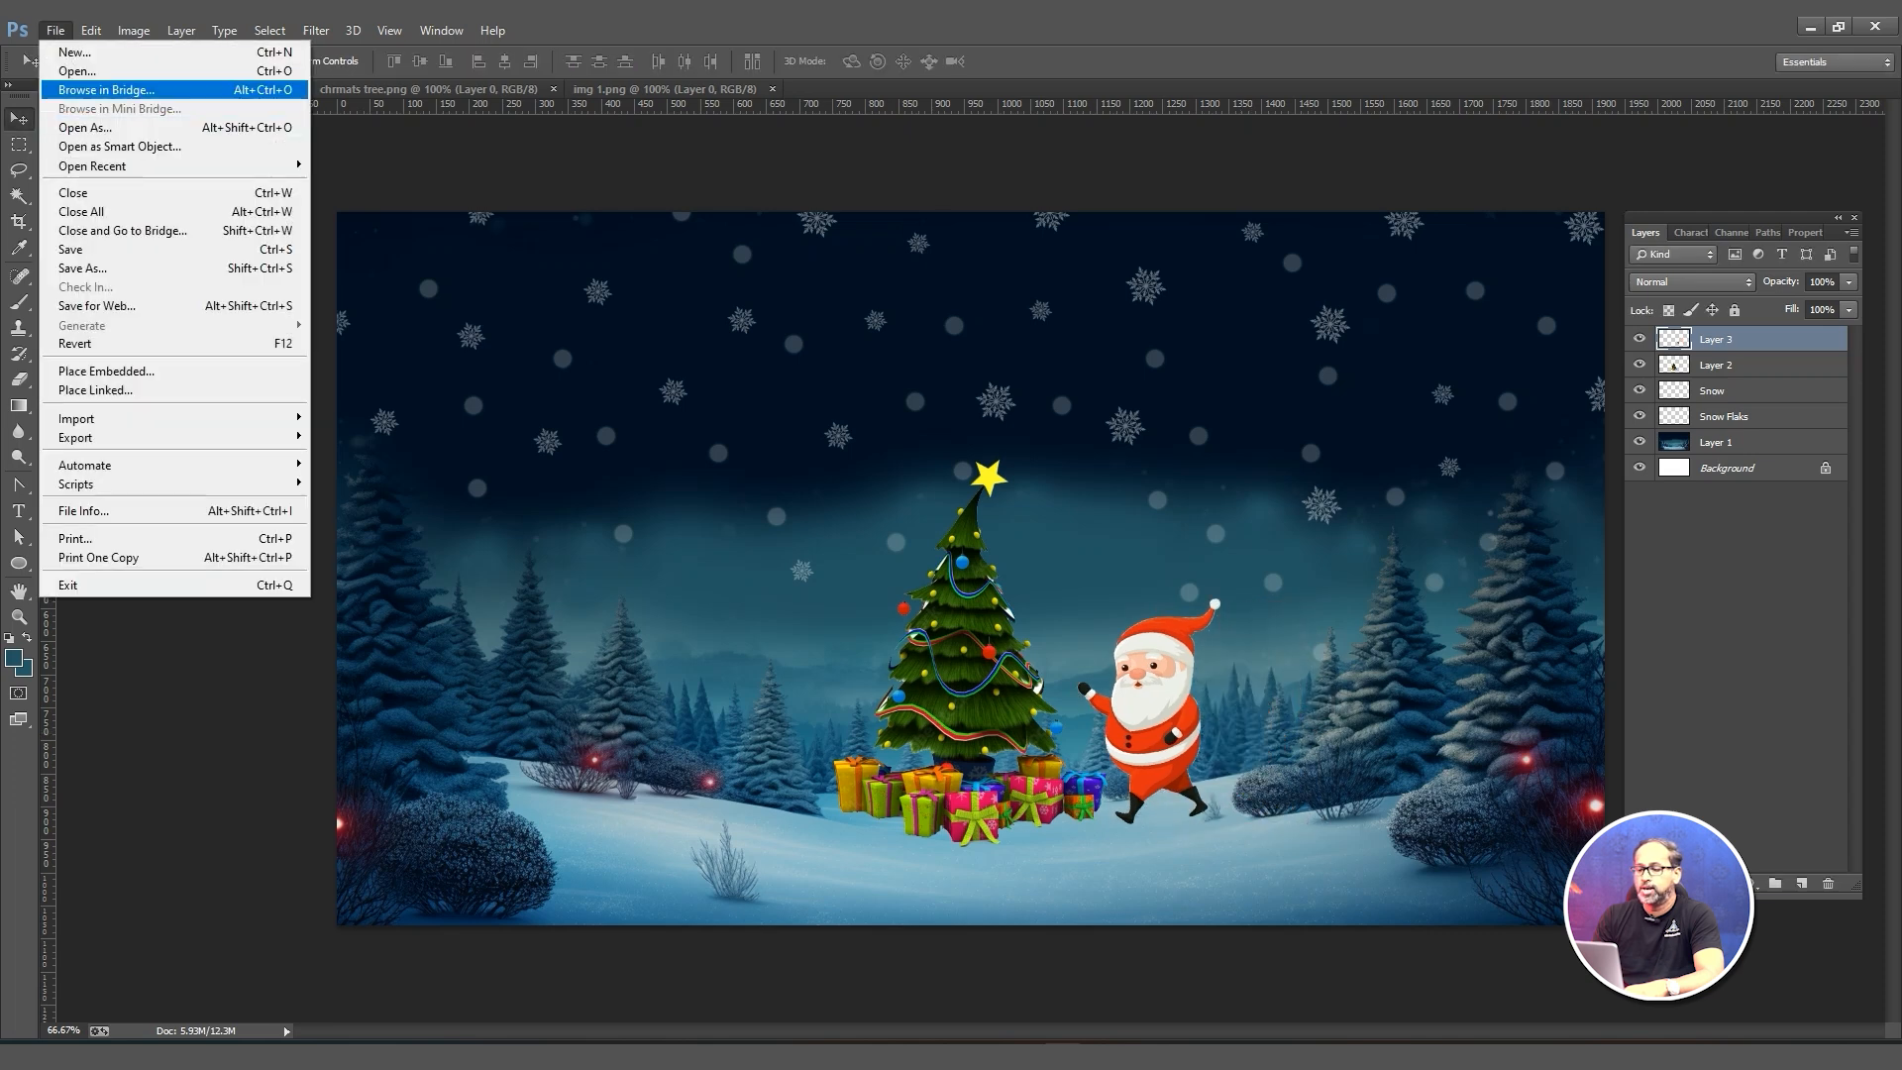
left_click(84, 71)
left_click(937, 594)
left_click(1255, 595)
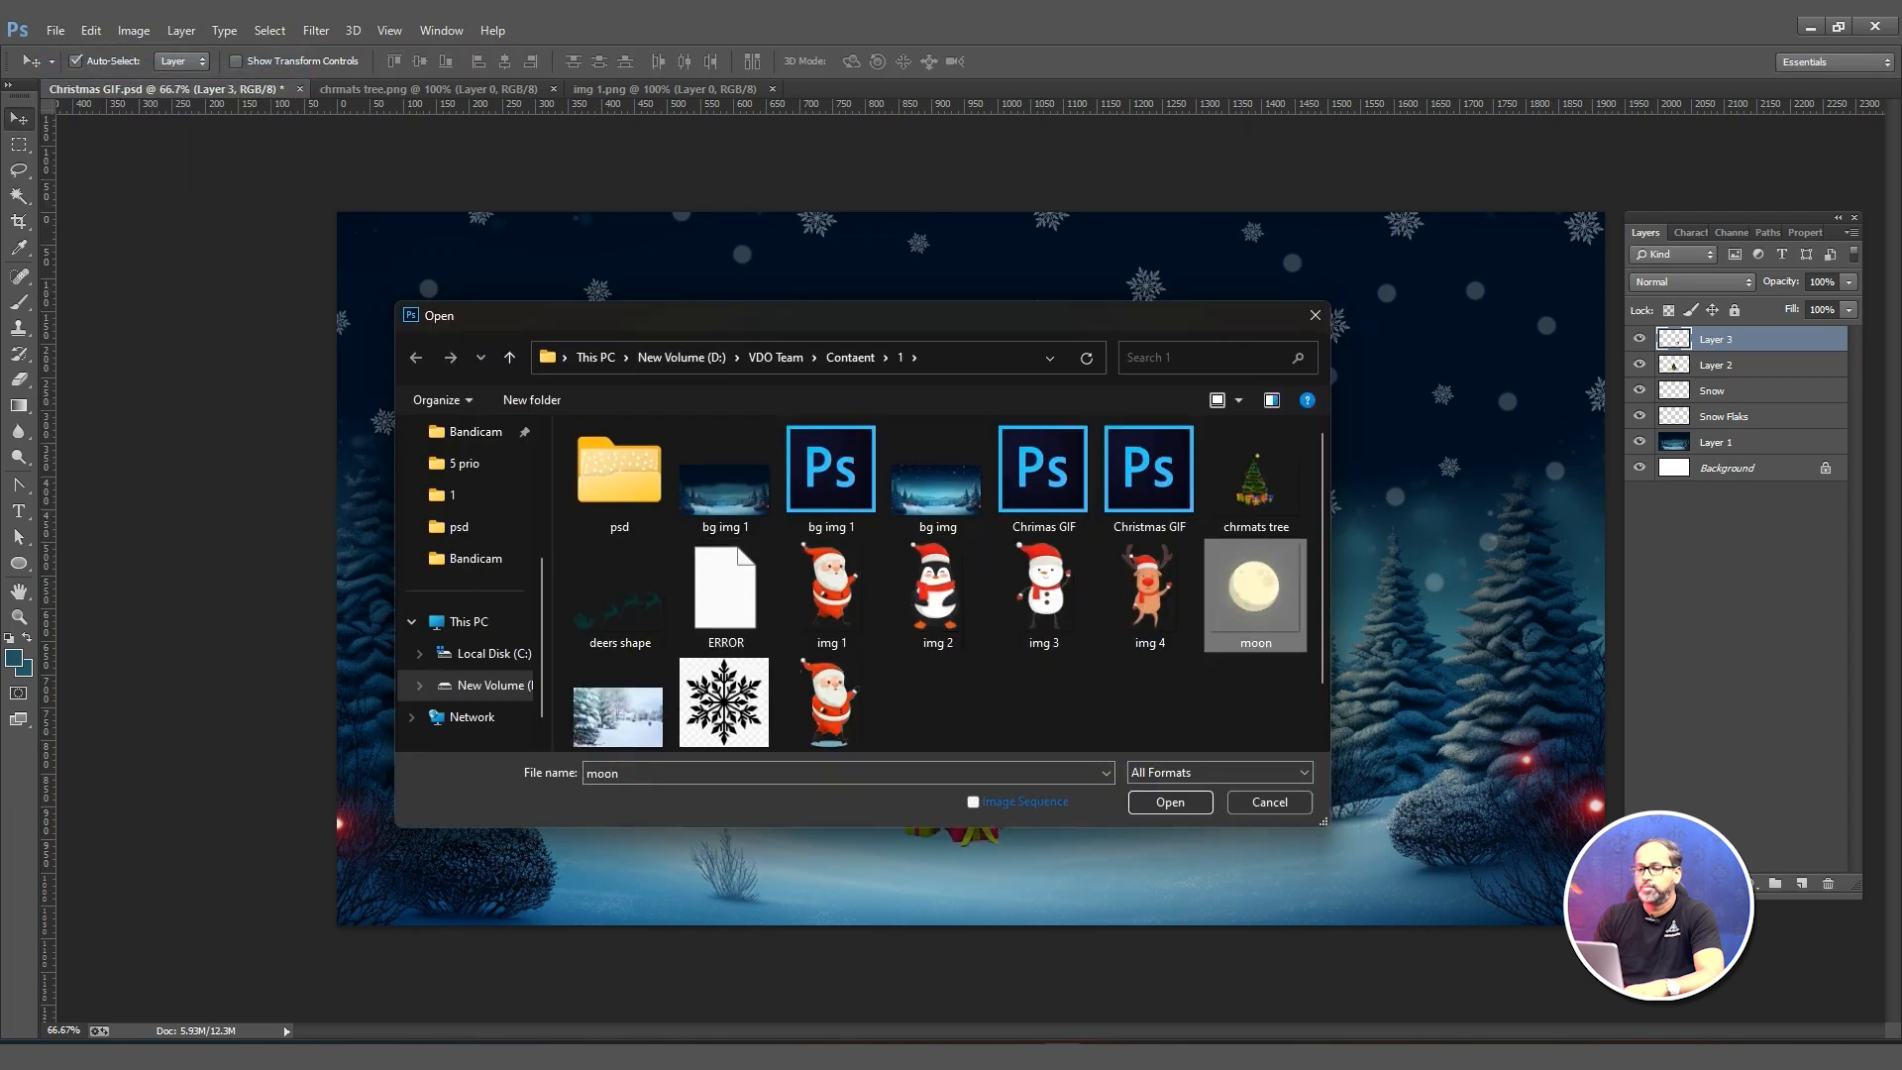
key("Return")
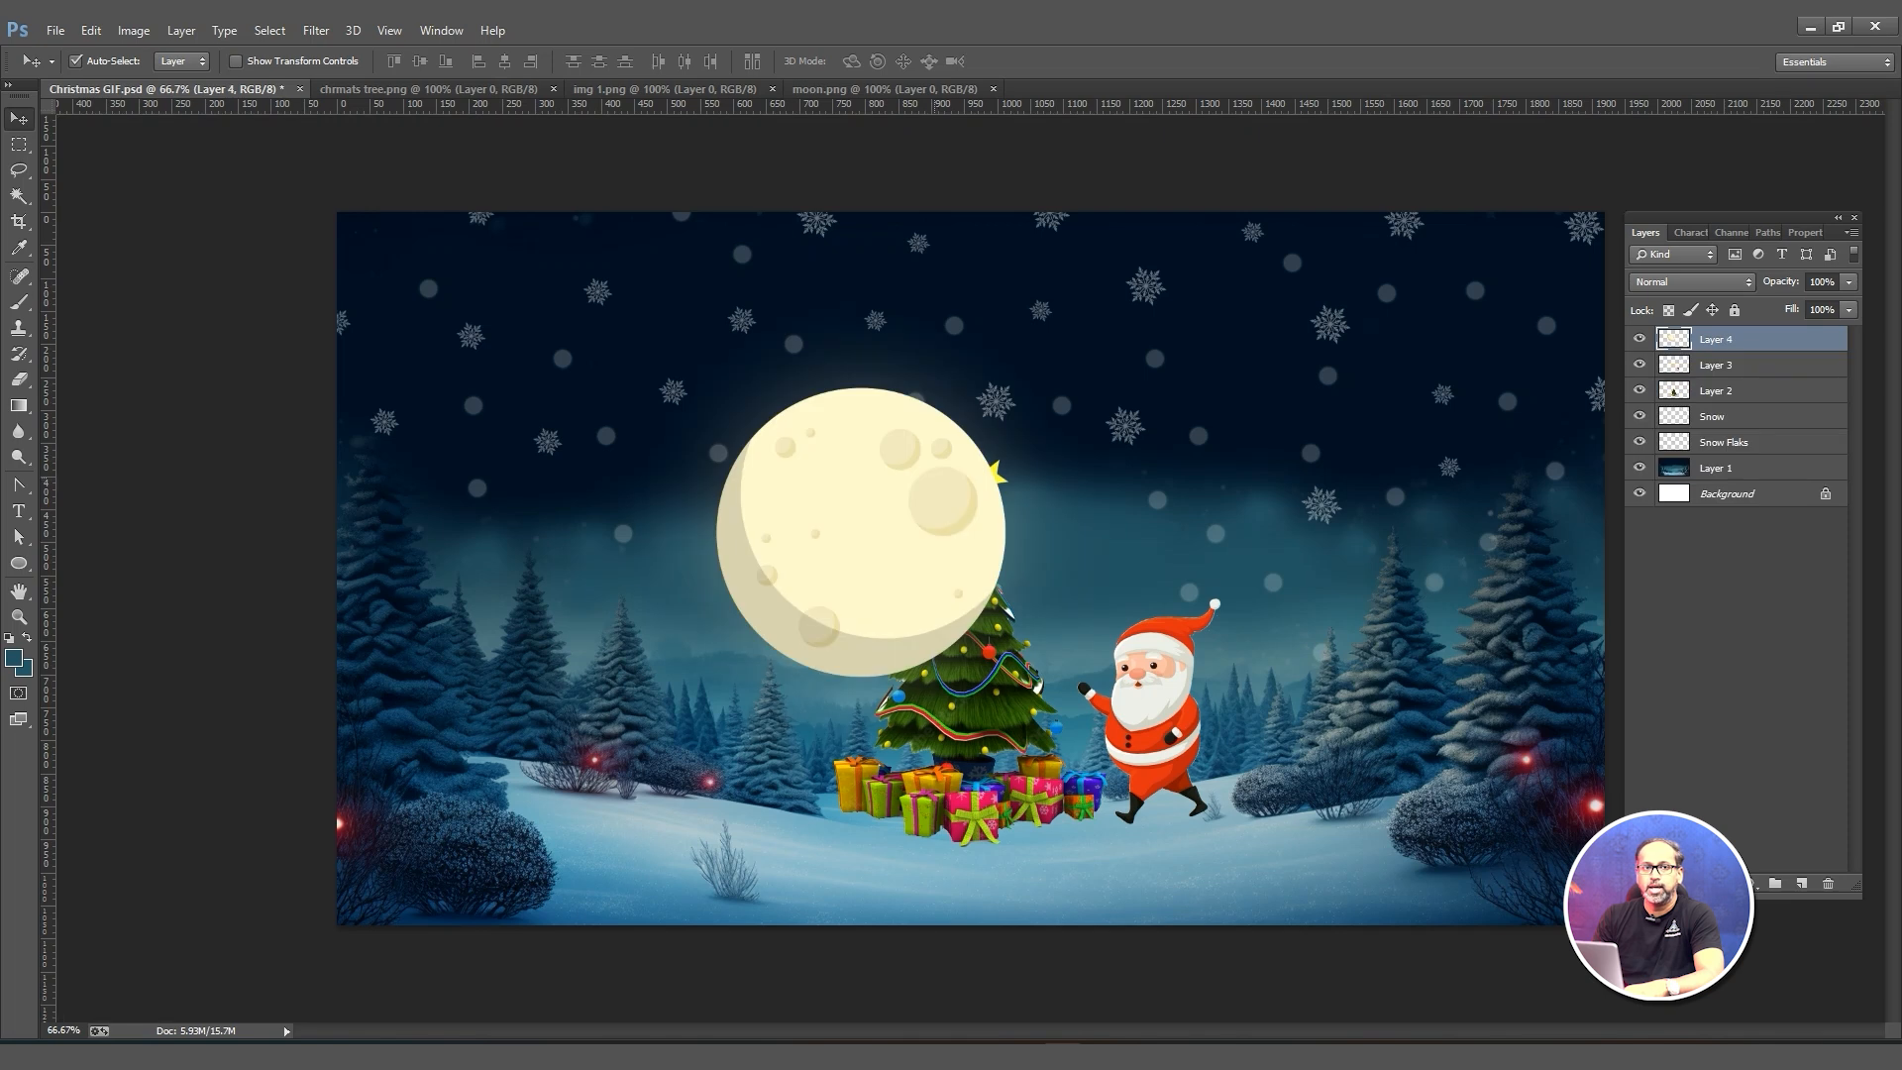
left_click_drag(872, 475, 637, 348)
key("ctrl+t")
left_click_drag(897, 629, 889, 623)
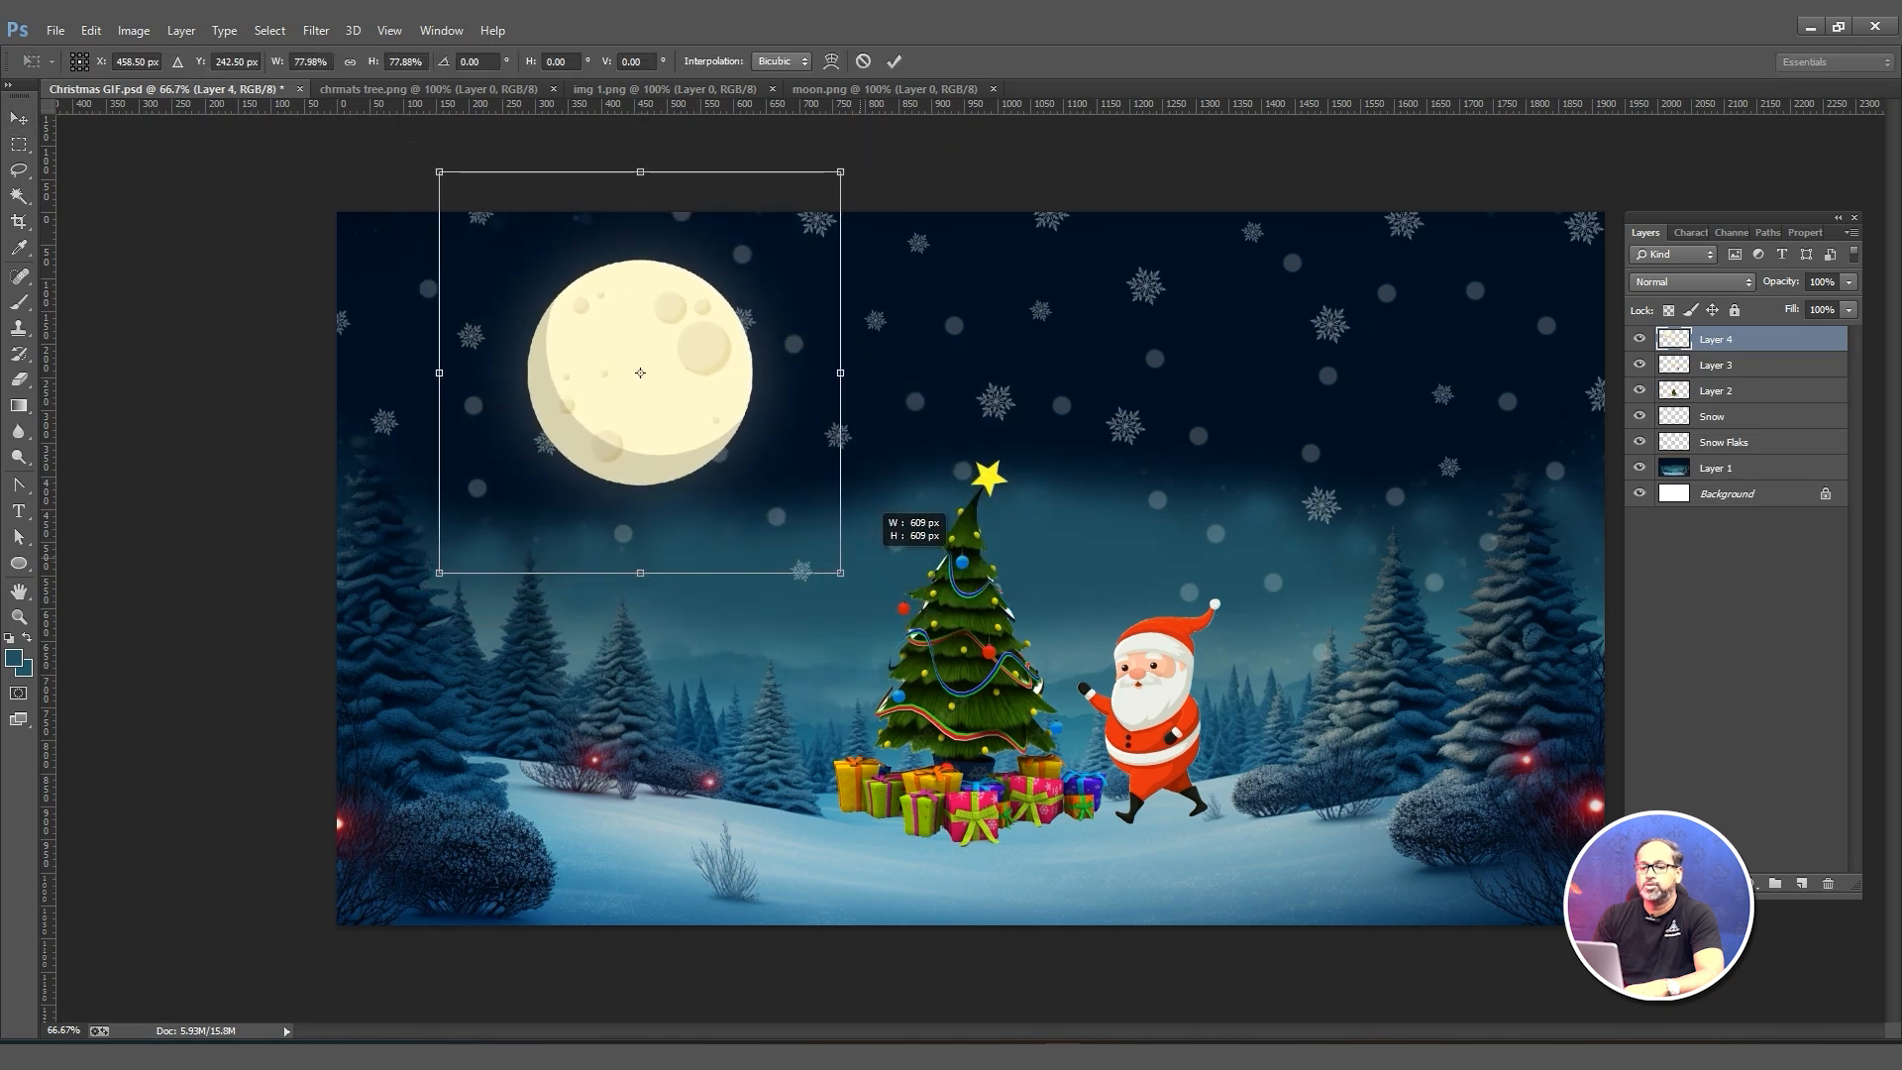
key("Return")
Open the img 2 penguin image and place the penguin on the snow left of the Christmas tree.
left_click(55, 31)
left_click(83, 70)
left_click(935, 590)
left_click(1044, 589, "ctrl")
key("Return")
left_click_drag(264, 96, 649, 670)
Open the img 3 snowman image, scale the snowman to about 44% and place it on the snow right of Santa.
key("ctrl+o")
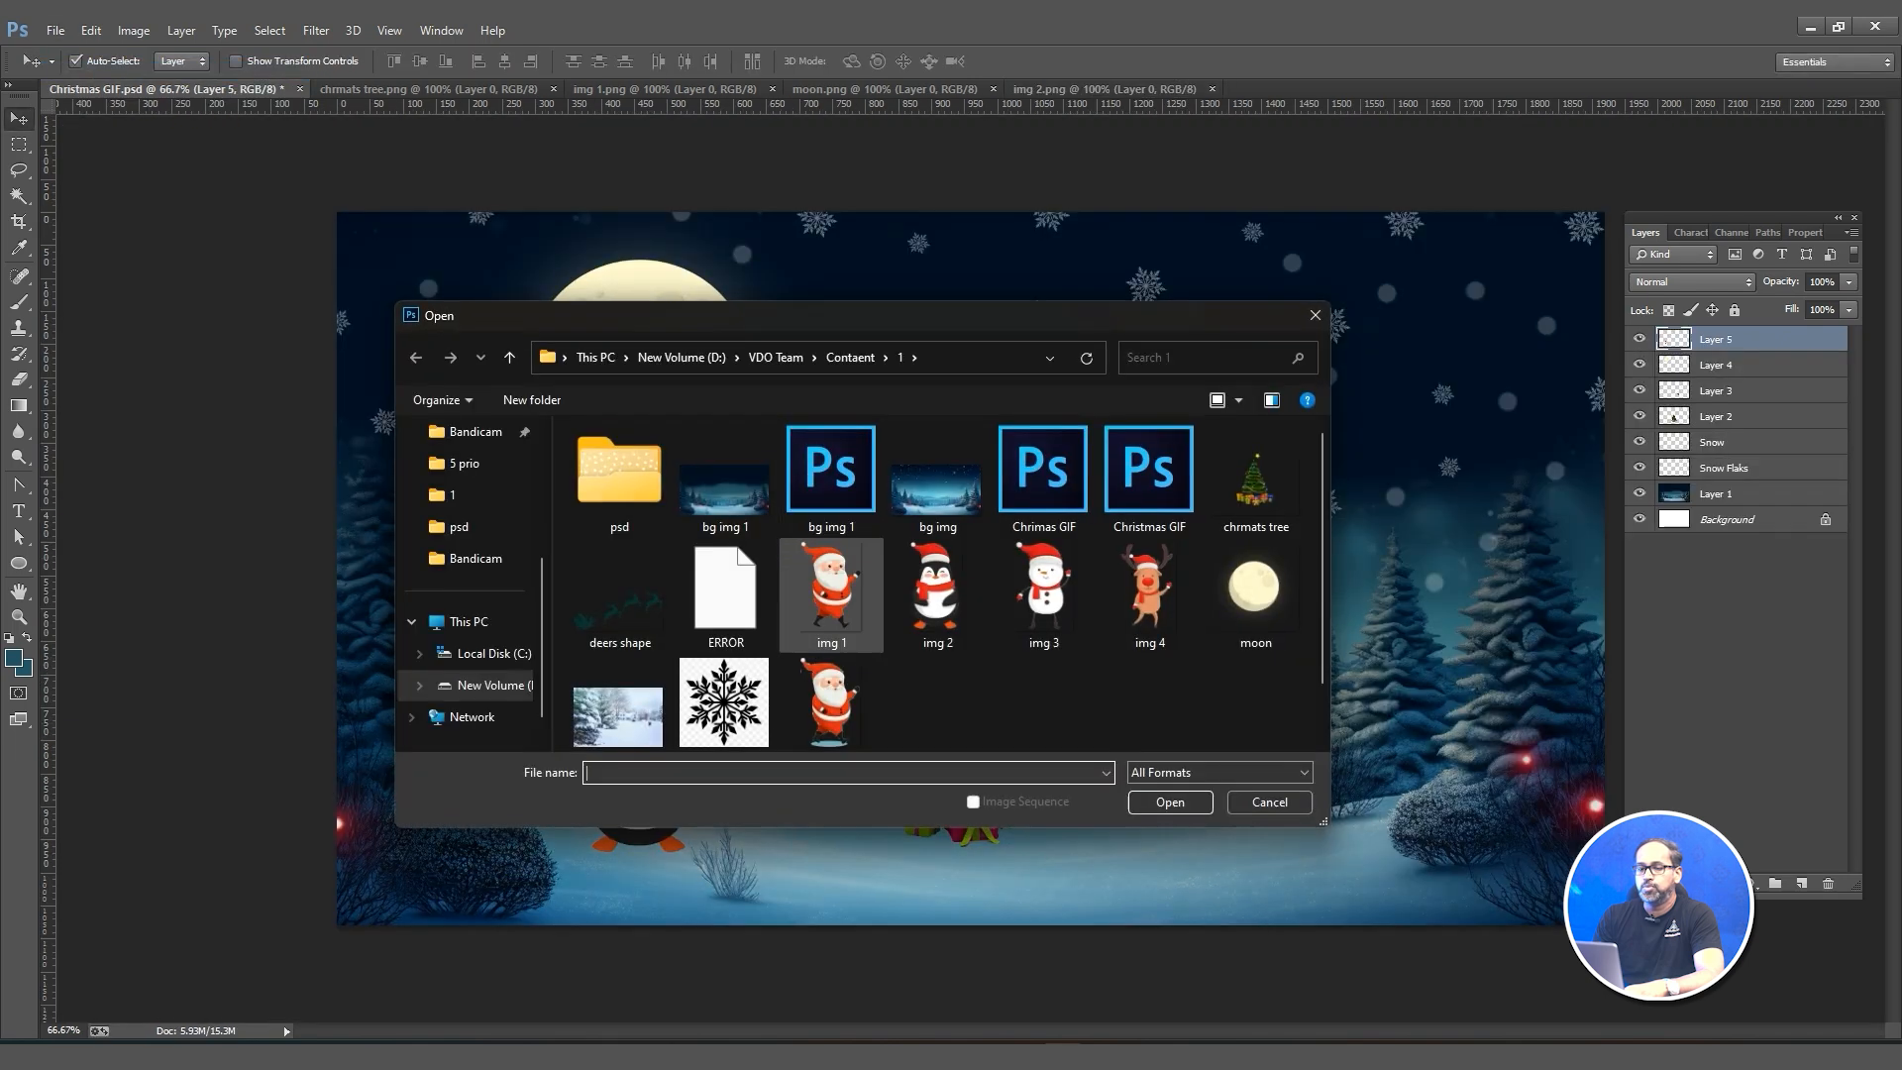
left_click(1044, 592)
key("Return")
left_click_drag(976, 594, 1100, 708)
key("ctrl+t")
left_click_drag(1242, 475, 1097, 692)
left_click_drag(1045, 778, 1336, 756)
left_click_drag(1385, 671, 1370, 690)
mouse_move(1314, 762)
left_mouse_down()
mouse_move(1345, 770)
mouse_move(1332, 792)
left_mouse_up()
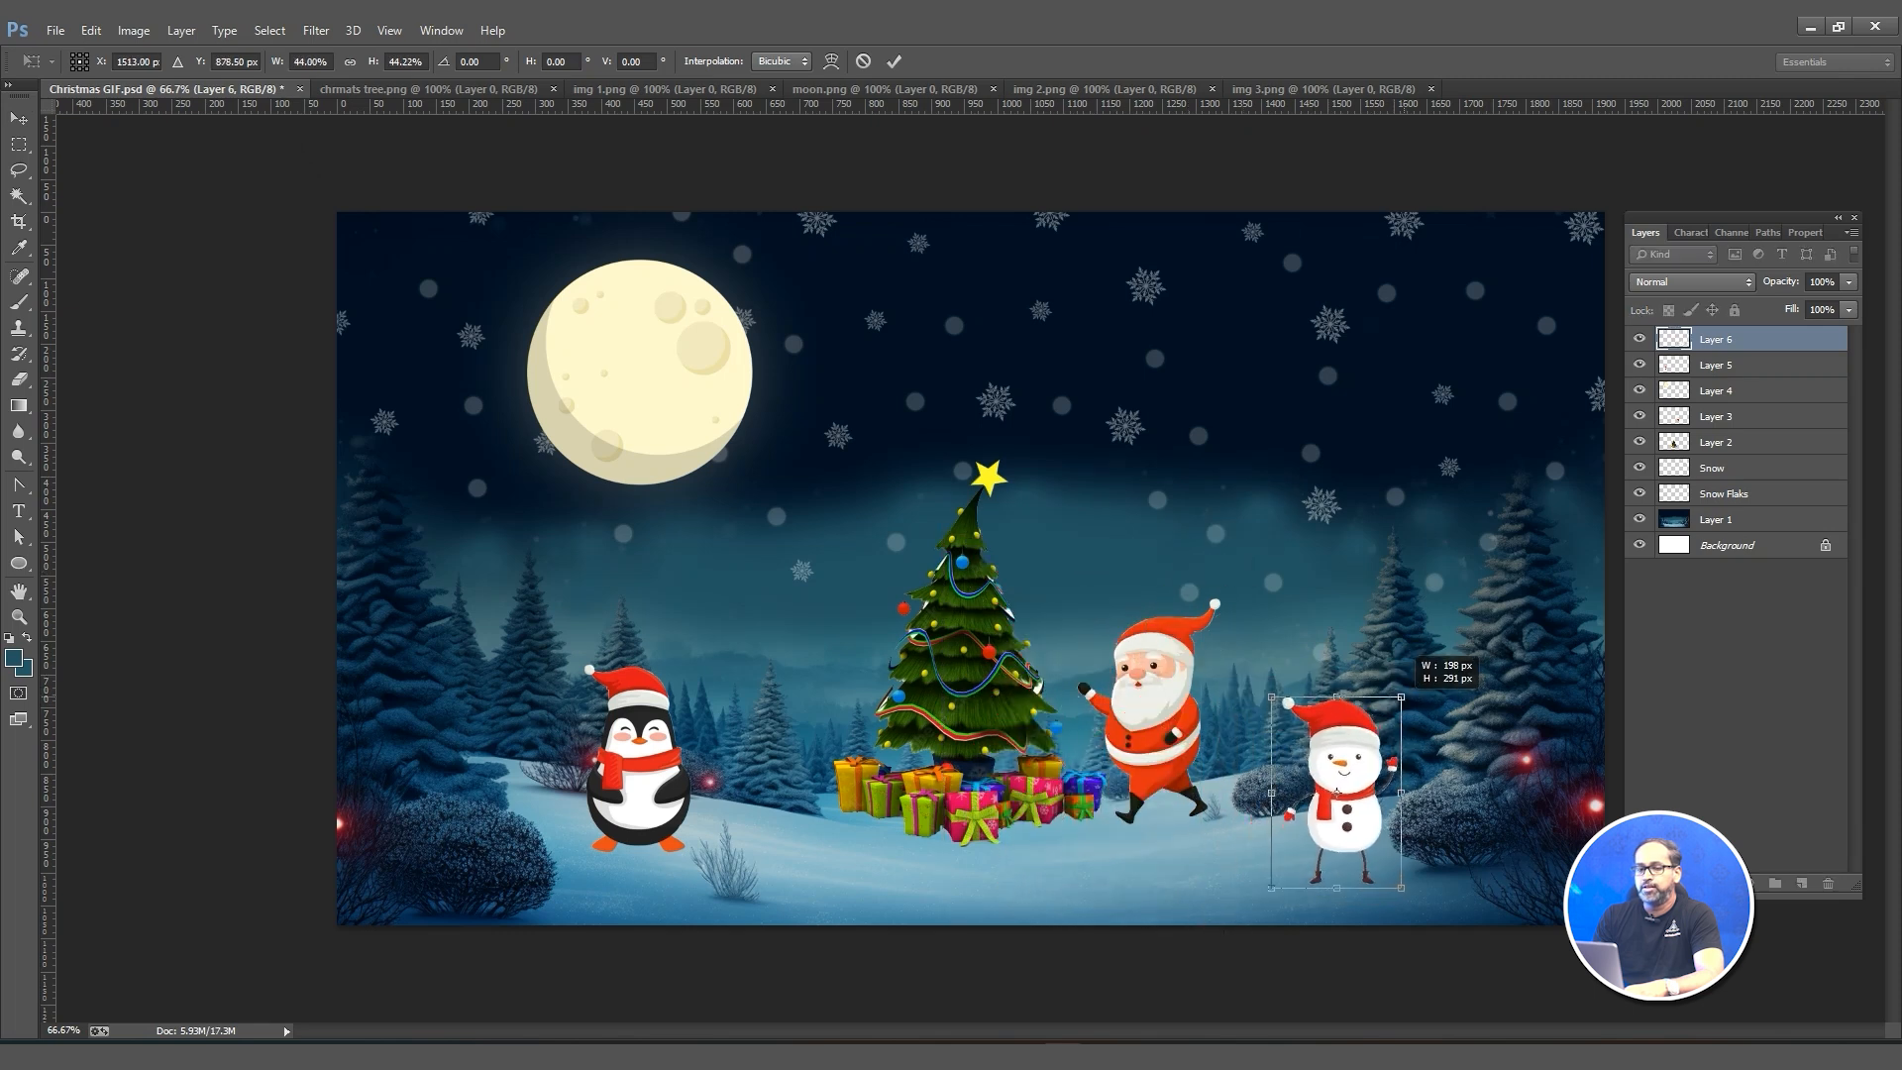
left_click(893, 61)
Open the img 4 reindeer image and add a small reindeer on the foreground snow between the penguin and the tree.
left_click(55, 30)
left_click(77, 70)
double_click(1138, 594)
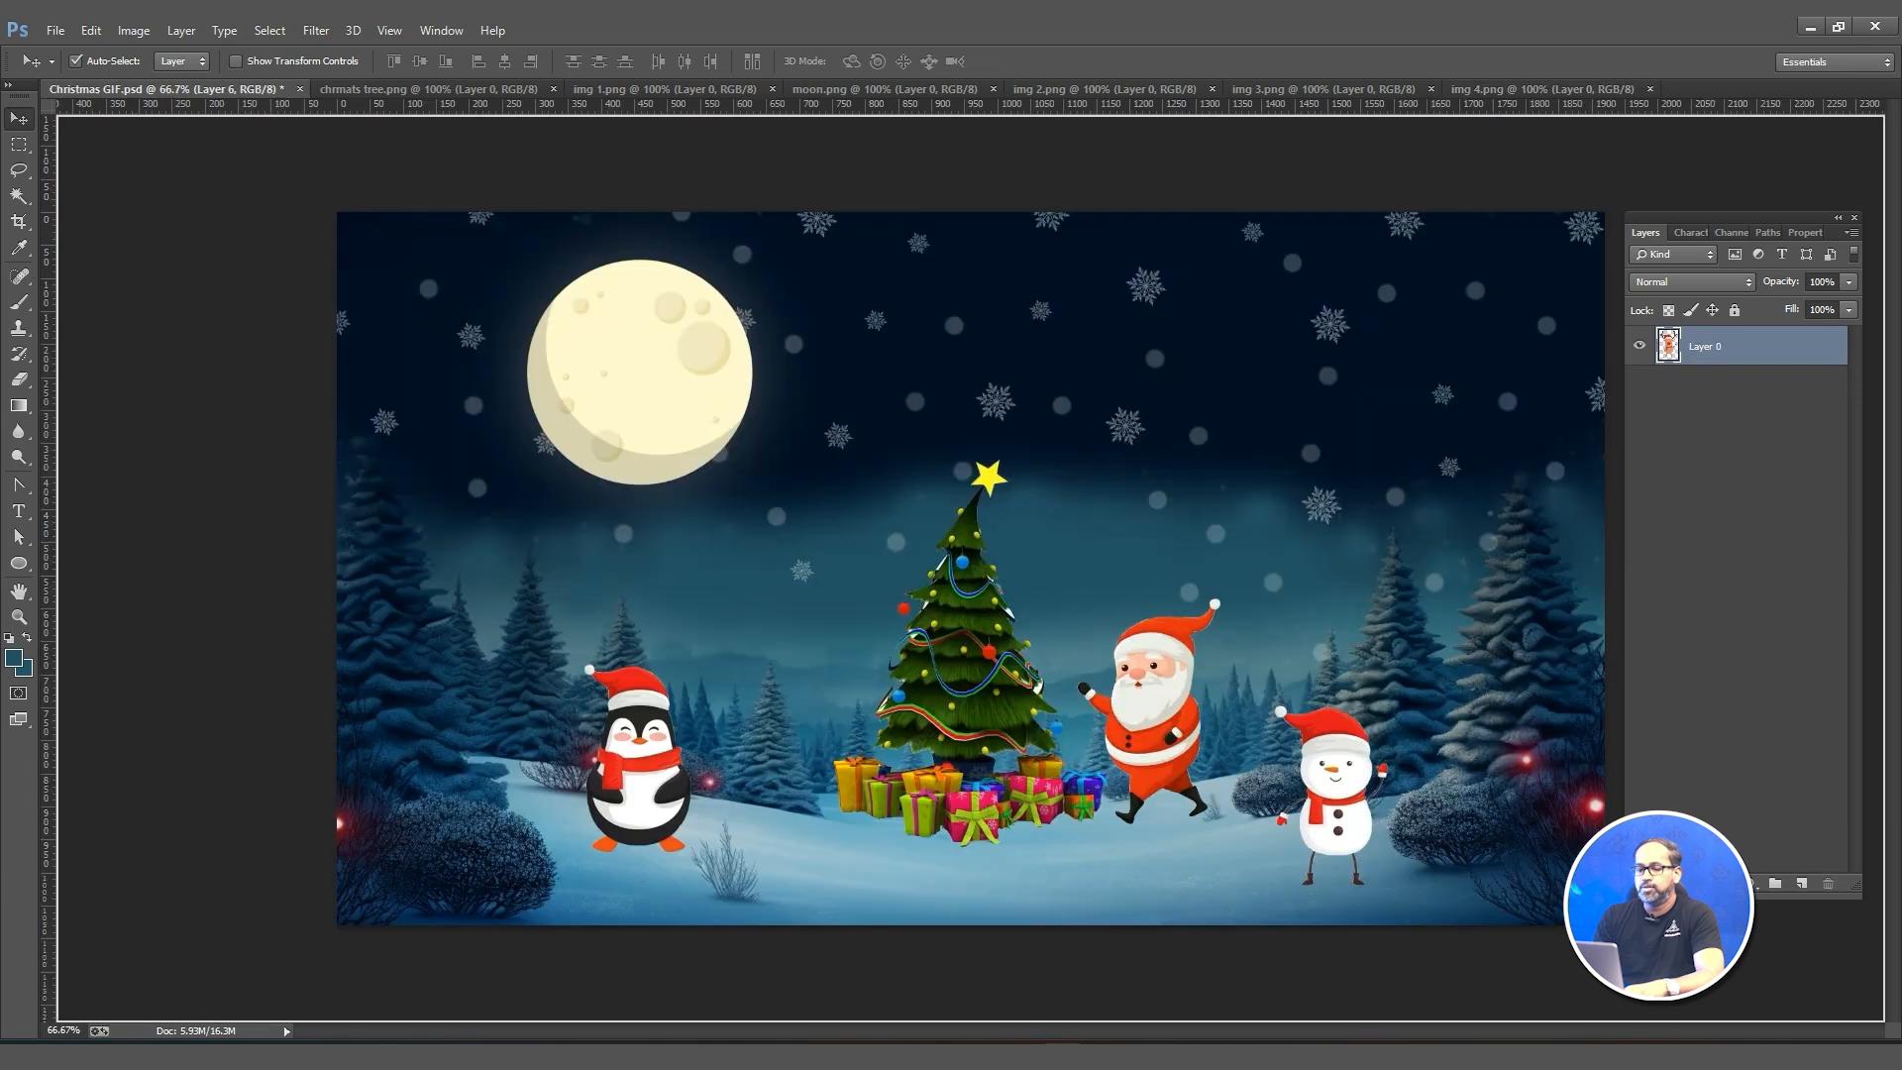
Open the deers shape image and place the sleigh and reindeer silhouette across the moon.
key("ctrl+o")
scroll(947, 583, "down", 1)
left_click(620, 535)
double_click(620, 535)
left_click_drag(1020, 540, 178, 96)
left_click_drag(634, 297, 636, 298)
Apply an Outer Glow to the sleigh silhouette layer and nudge the silhouette slightly left over the moon.
right_click(1783, 339)
left_click(1545, 208)
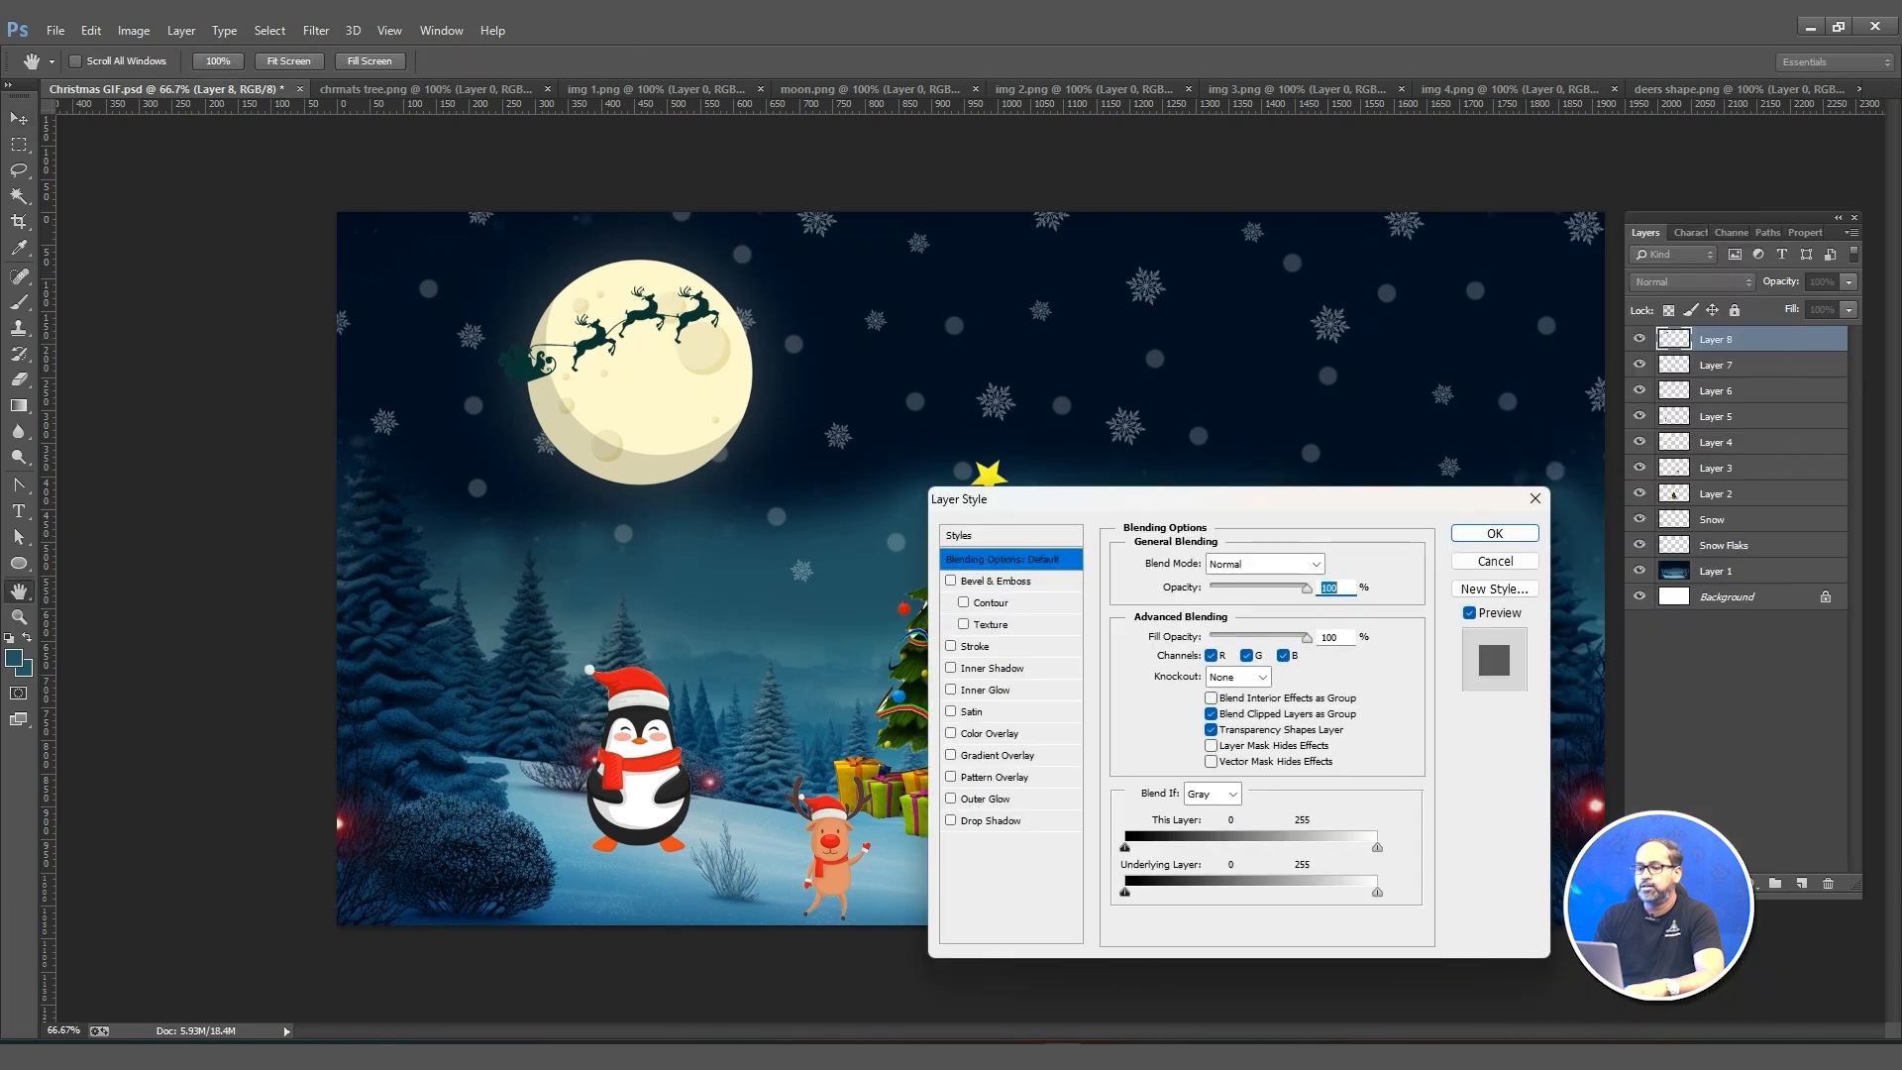
left_click(985, 799)
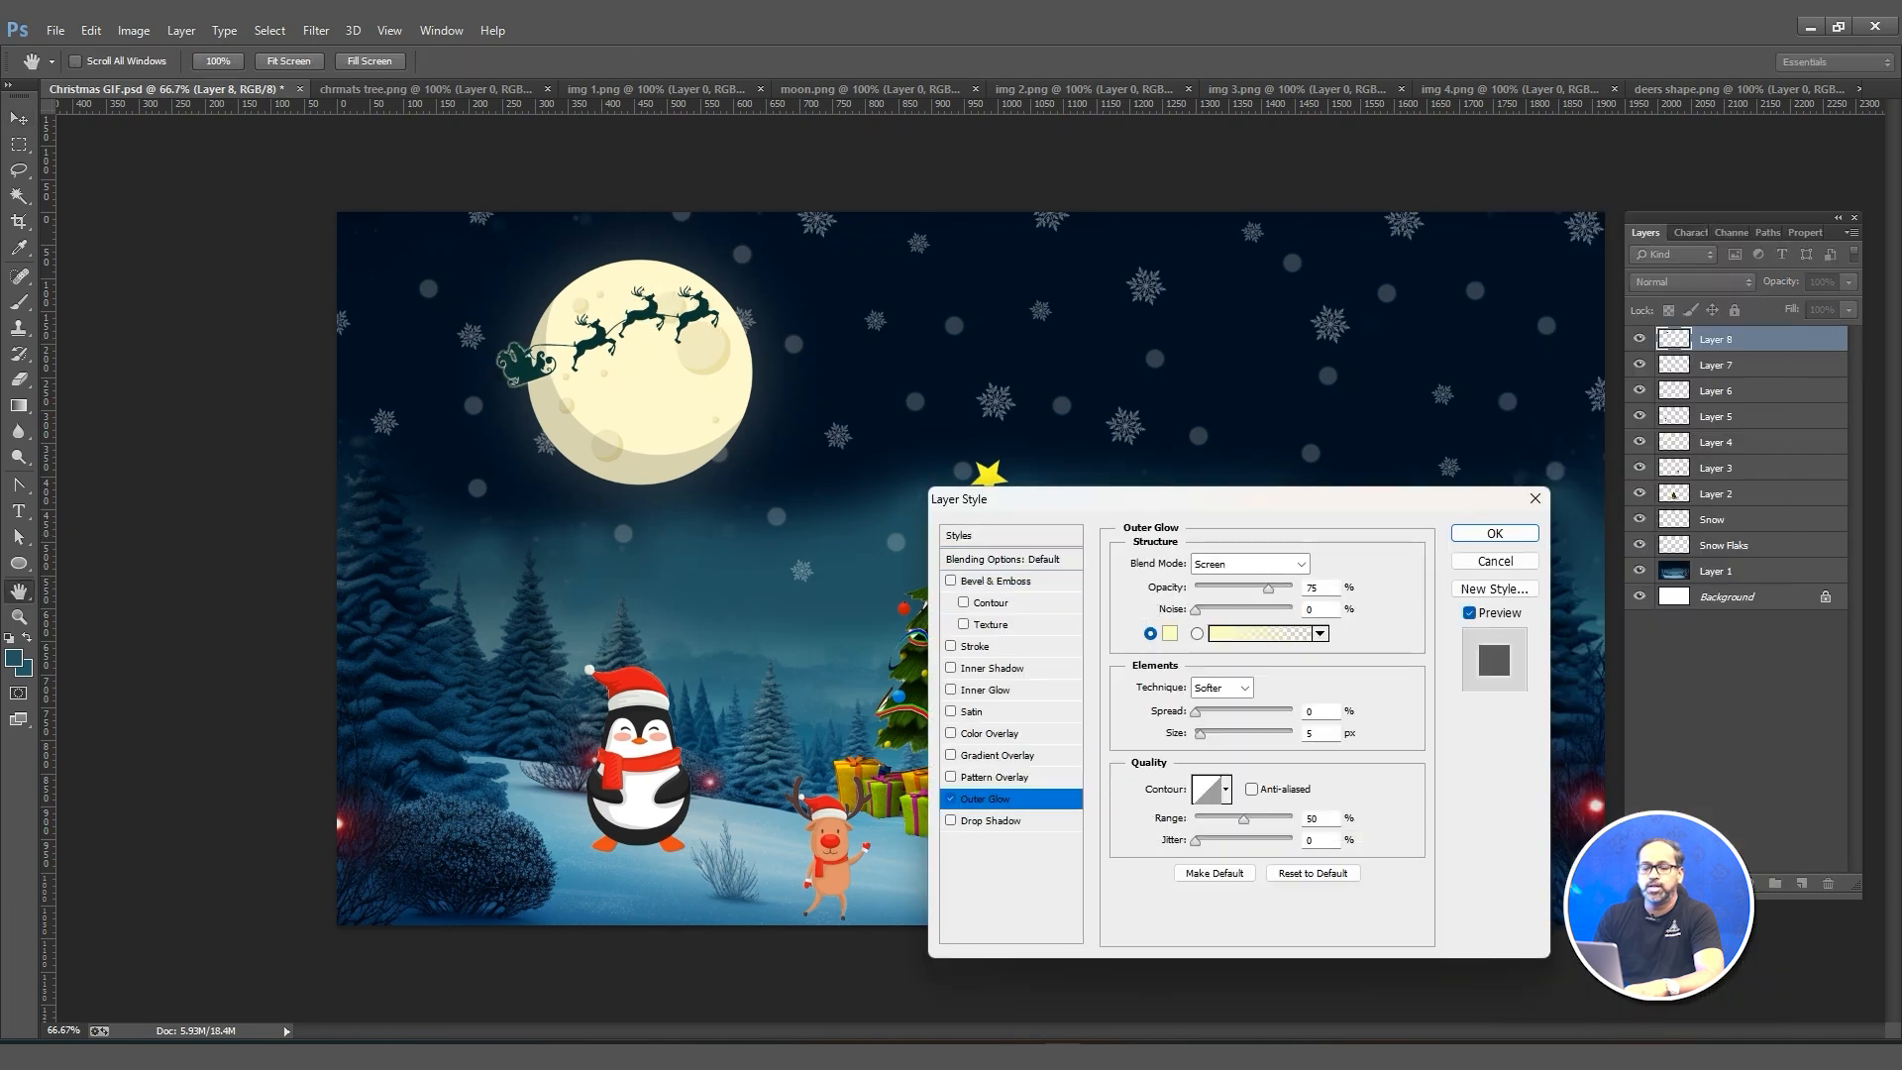
left_click(1495, 533)
mouse_move(510, 374)
left_mouse_down()
mouse_move(819, 461)
mouse_move(710, 380)
mouse_move(518, 355)
mouse_move(502, 377)
left_mouse_up()
Add a Color Overlay to the sleigh silhouette layer in the dark navy of the night sky, 011023.
right_click(1750, 338)
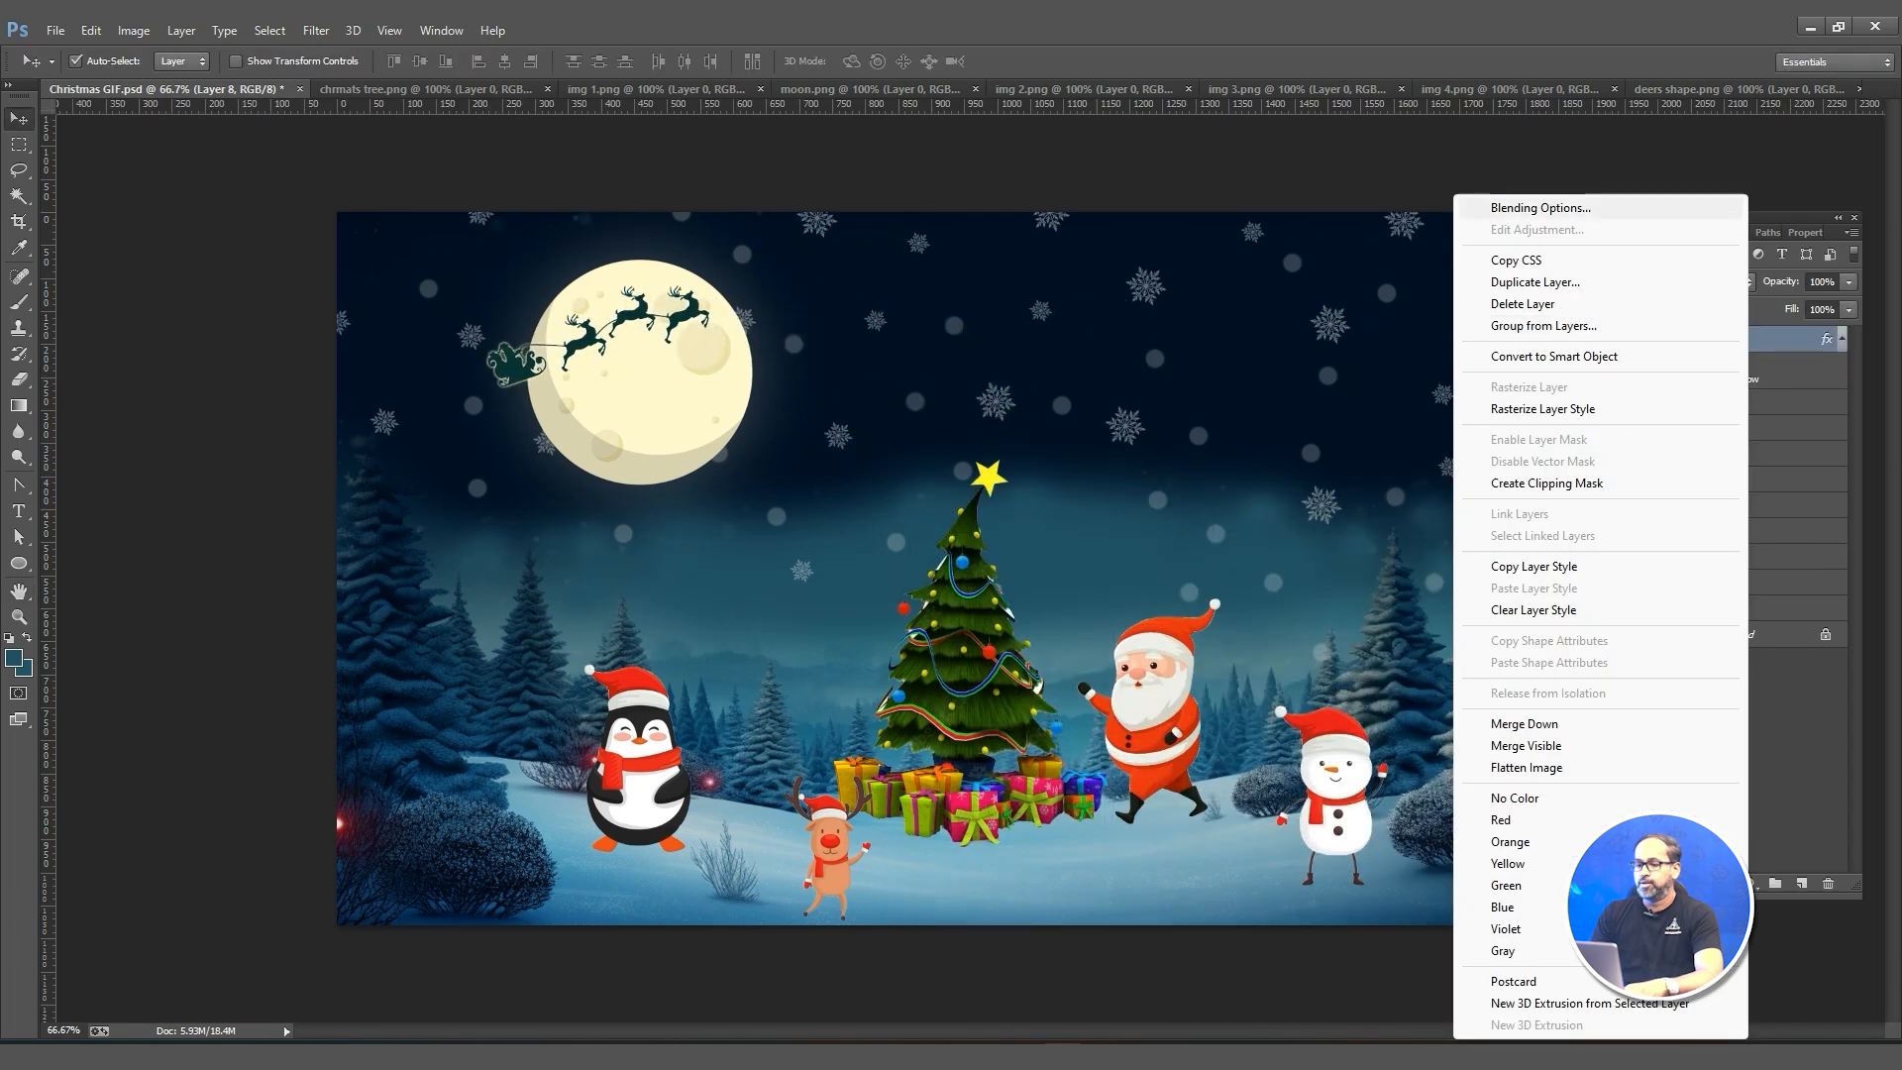
left_click(1540, 208)
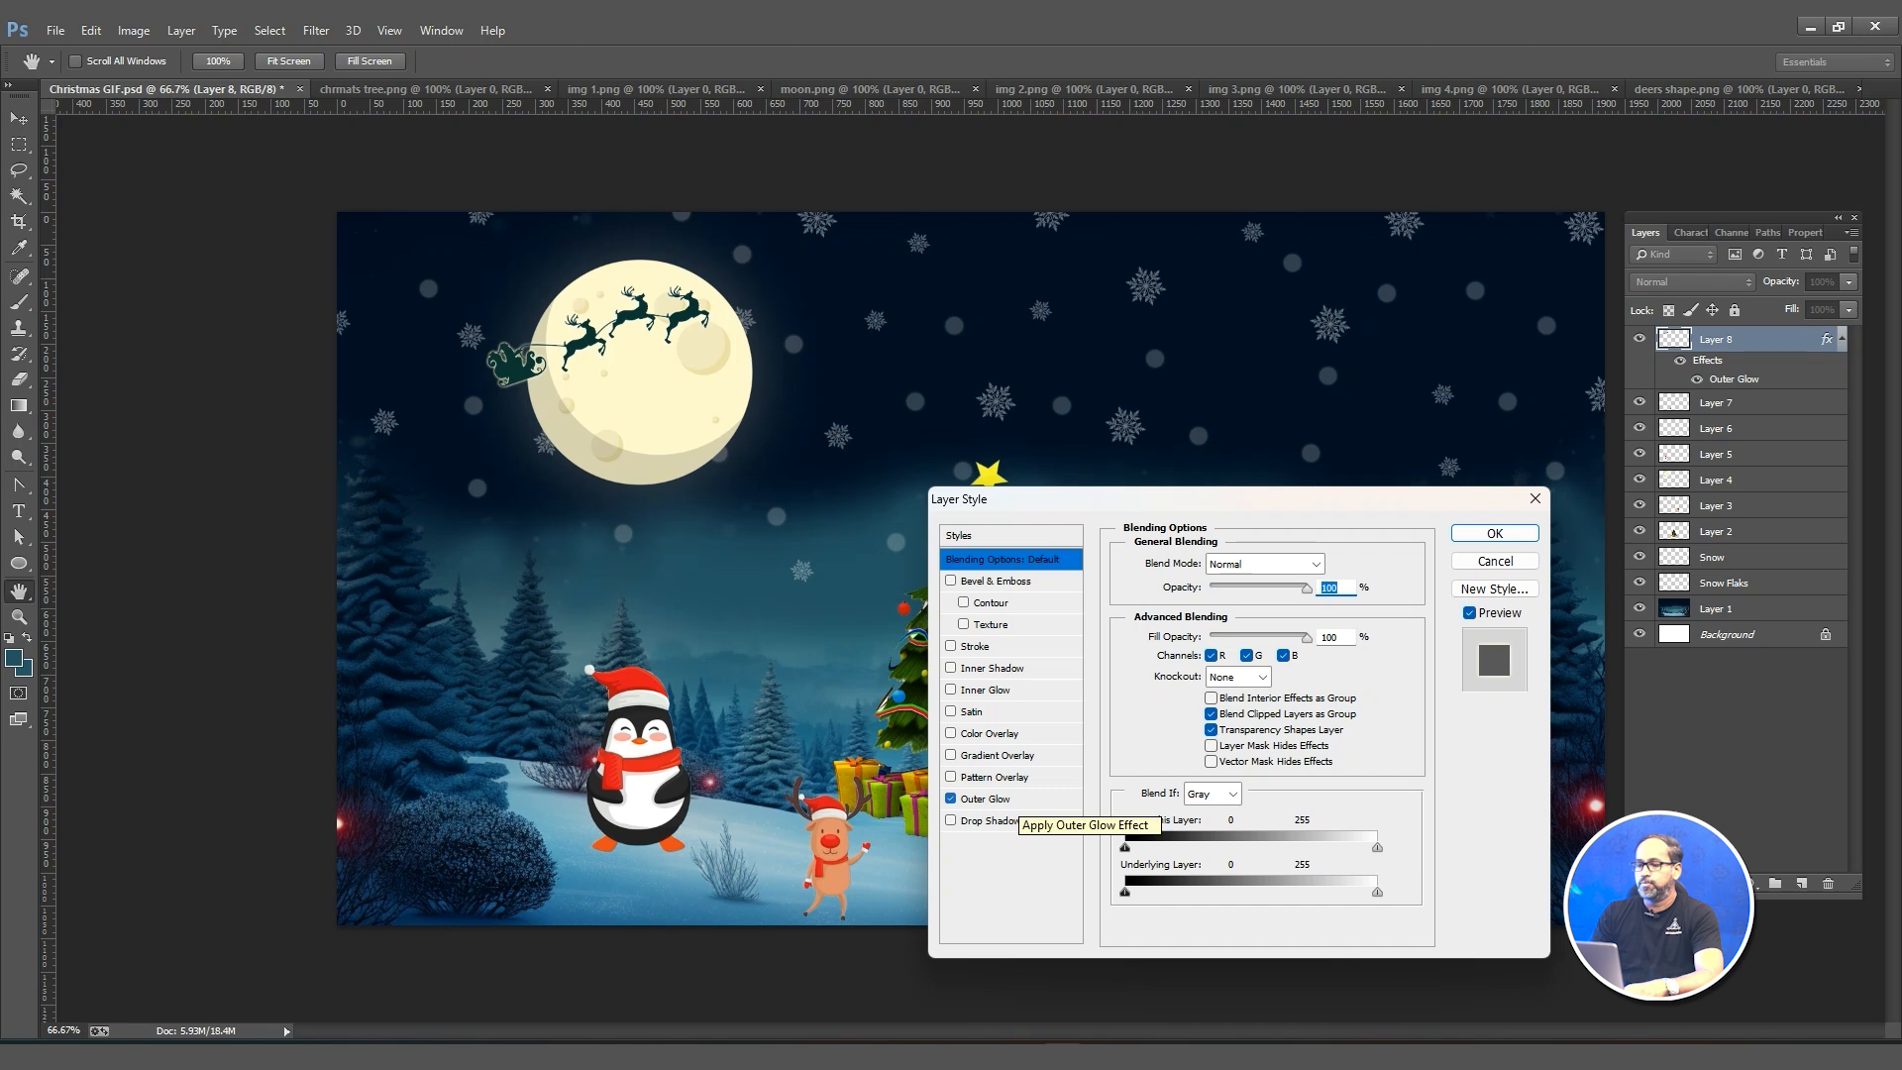
left_click(987, 733)
left_click(1330, 564)
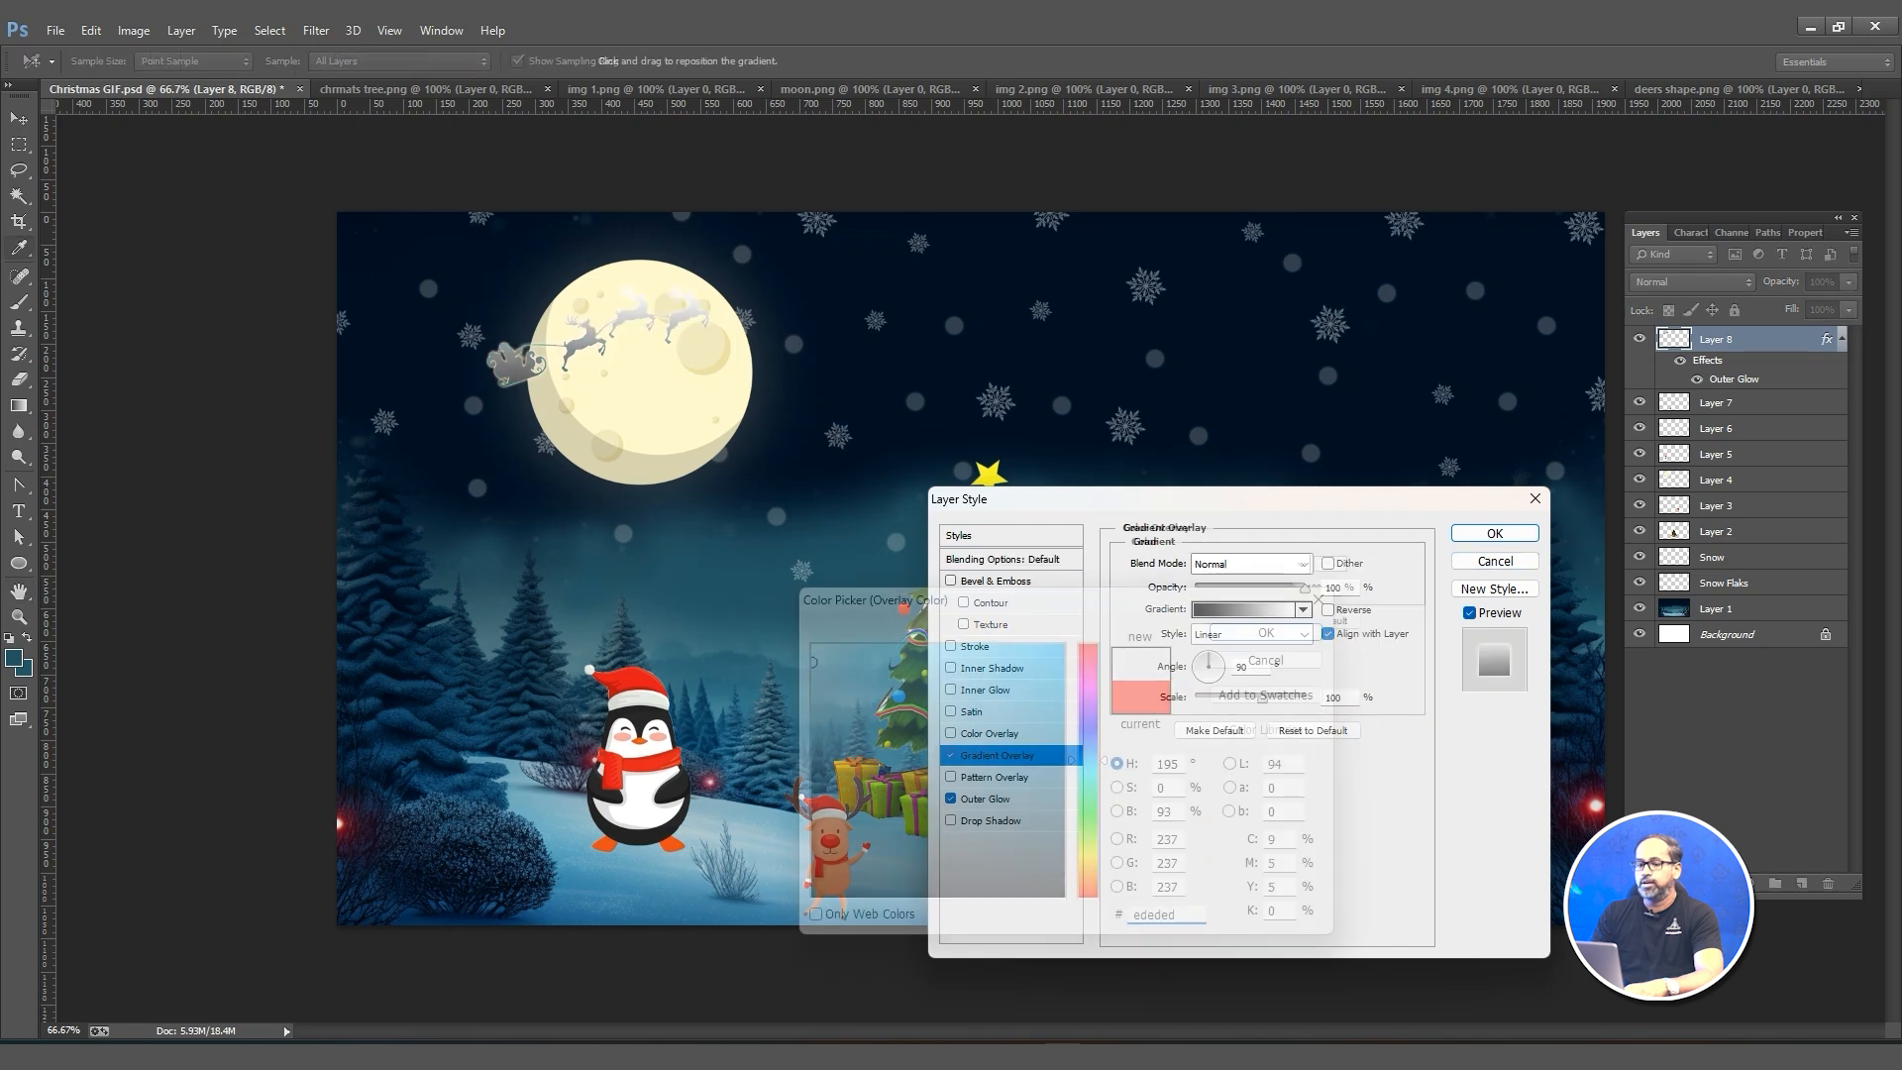
left_click(814, 647)
left_click(925, 295)
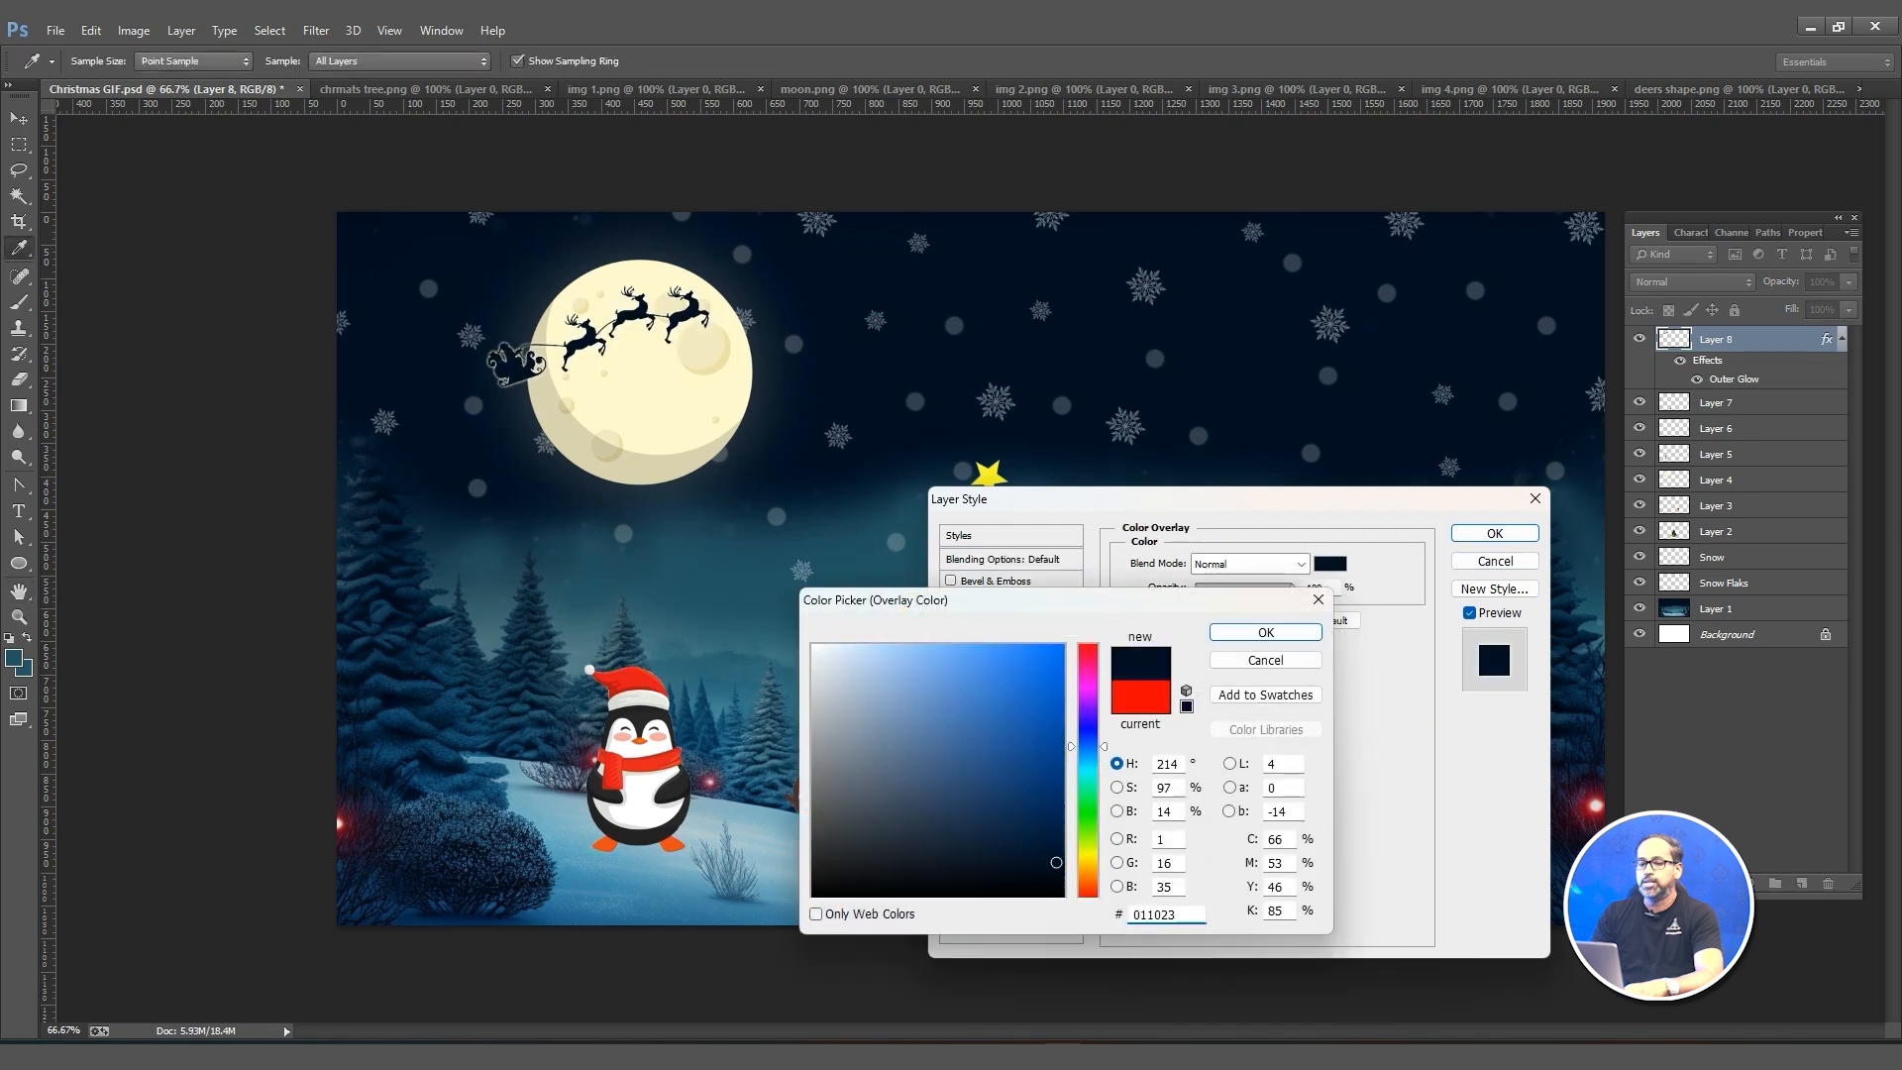
key("Return")
key("Return")
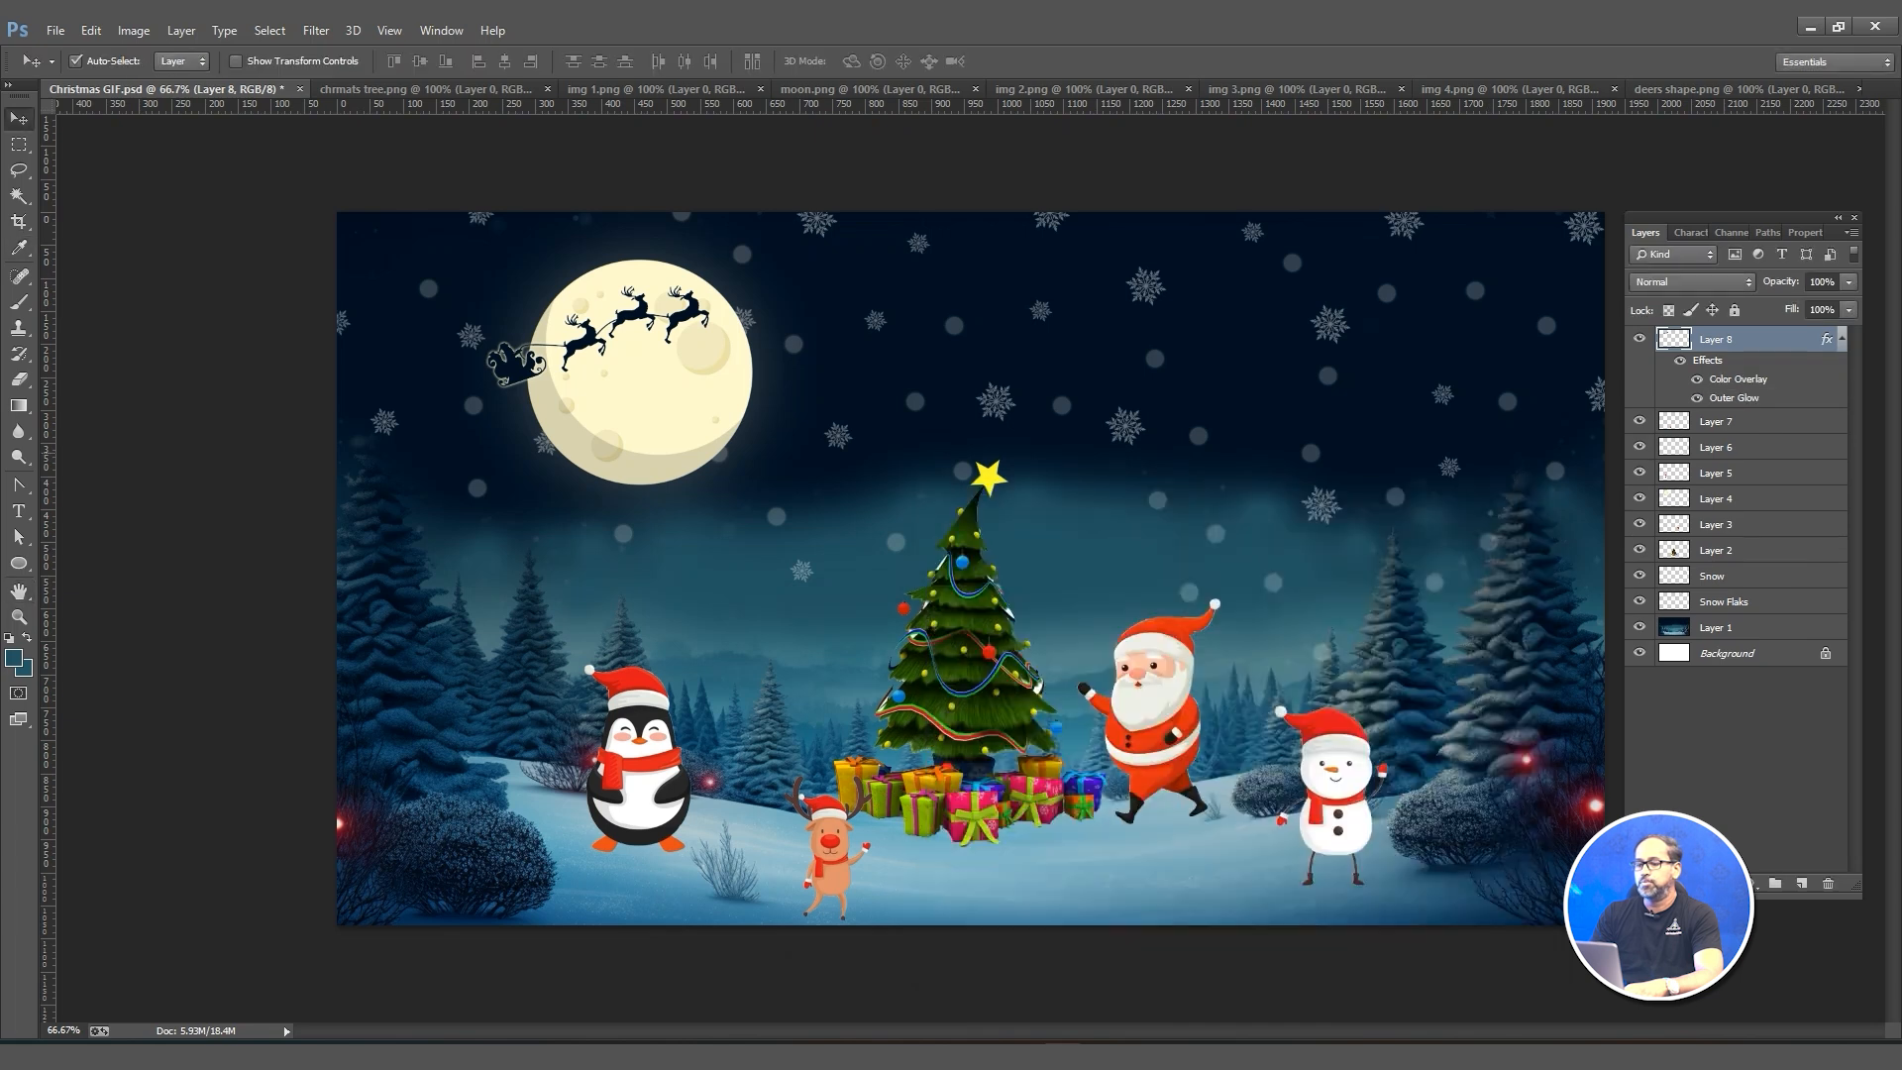
right_click(1763, 339)
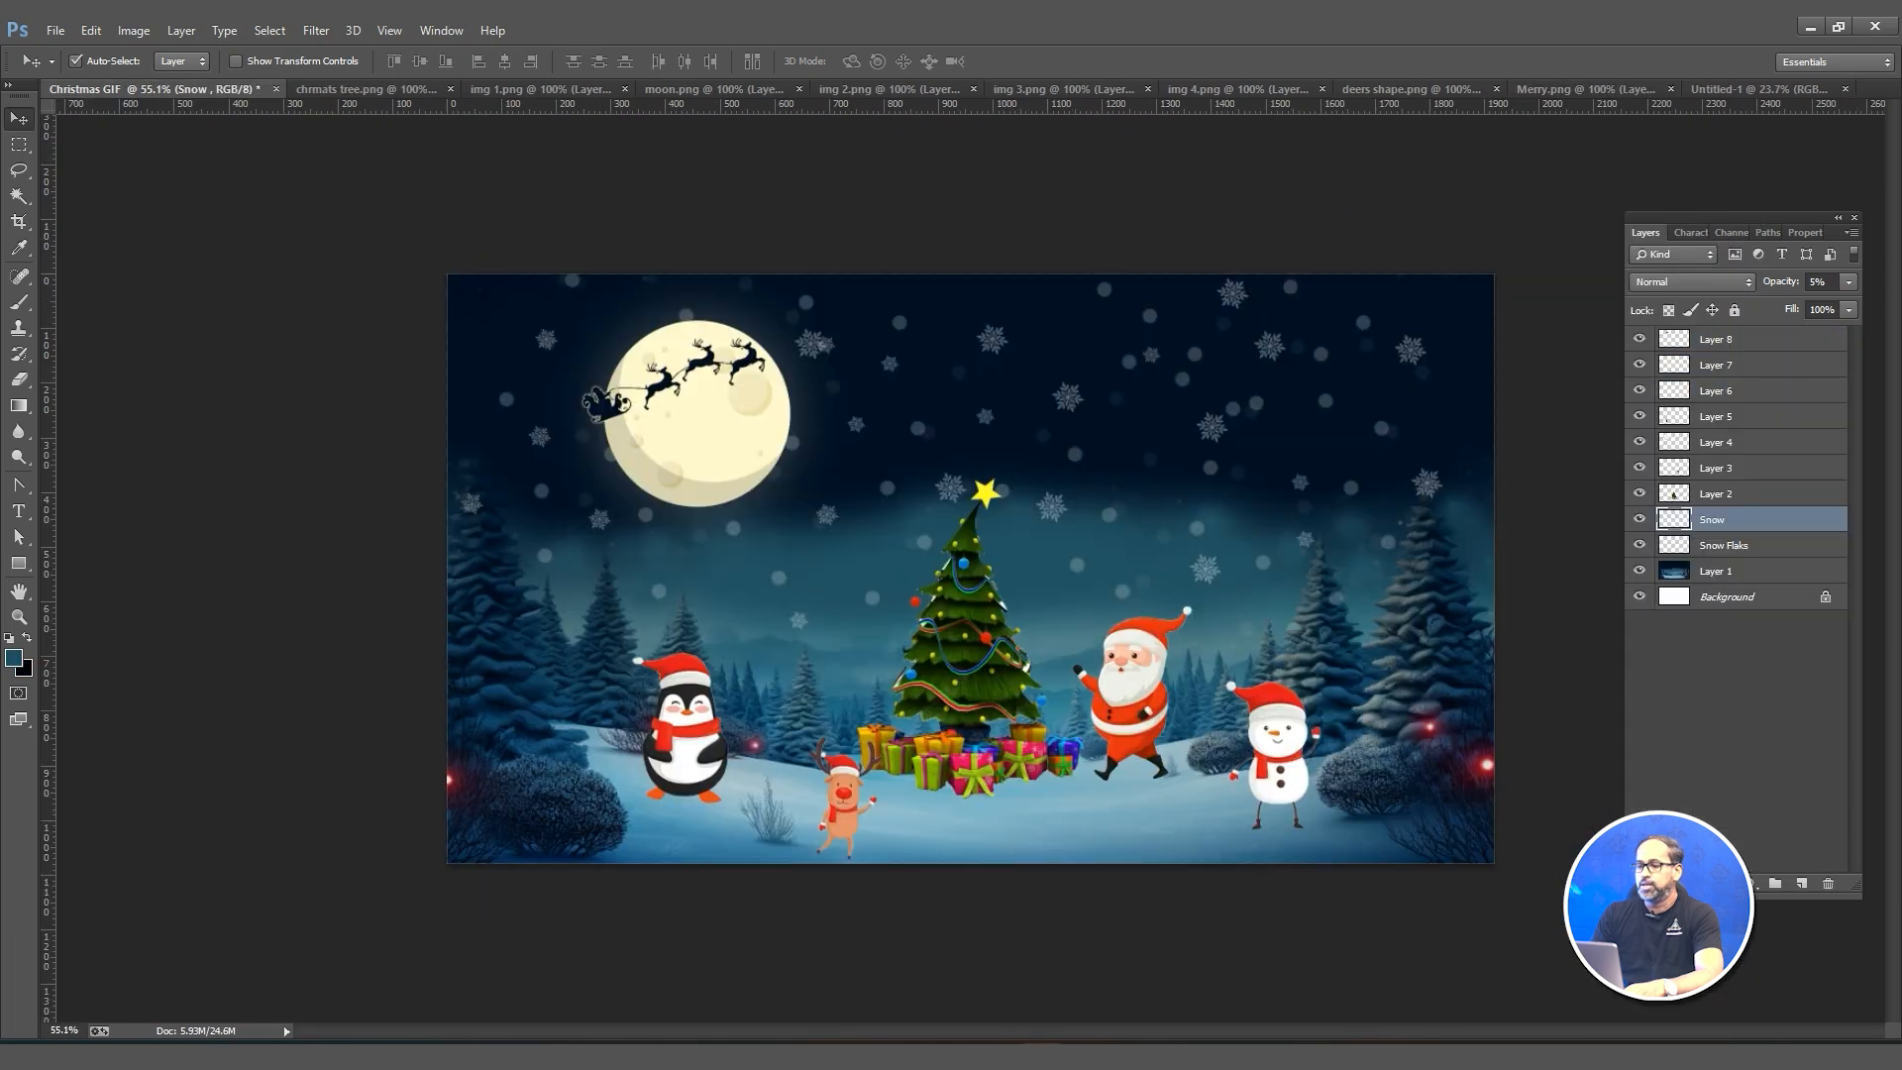
Paste the white Merry Christmas lettering above the sleigh layer and scale it down over the top of the tree.
left_click(1763, 339)
key("ctrl+v")
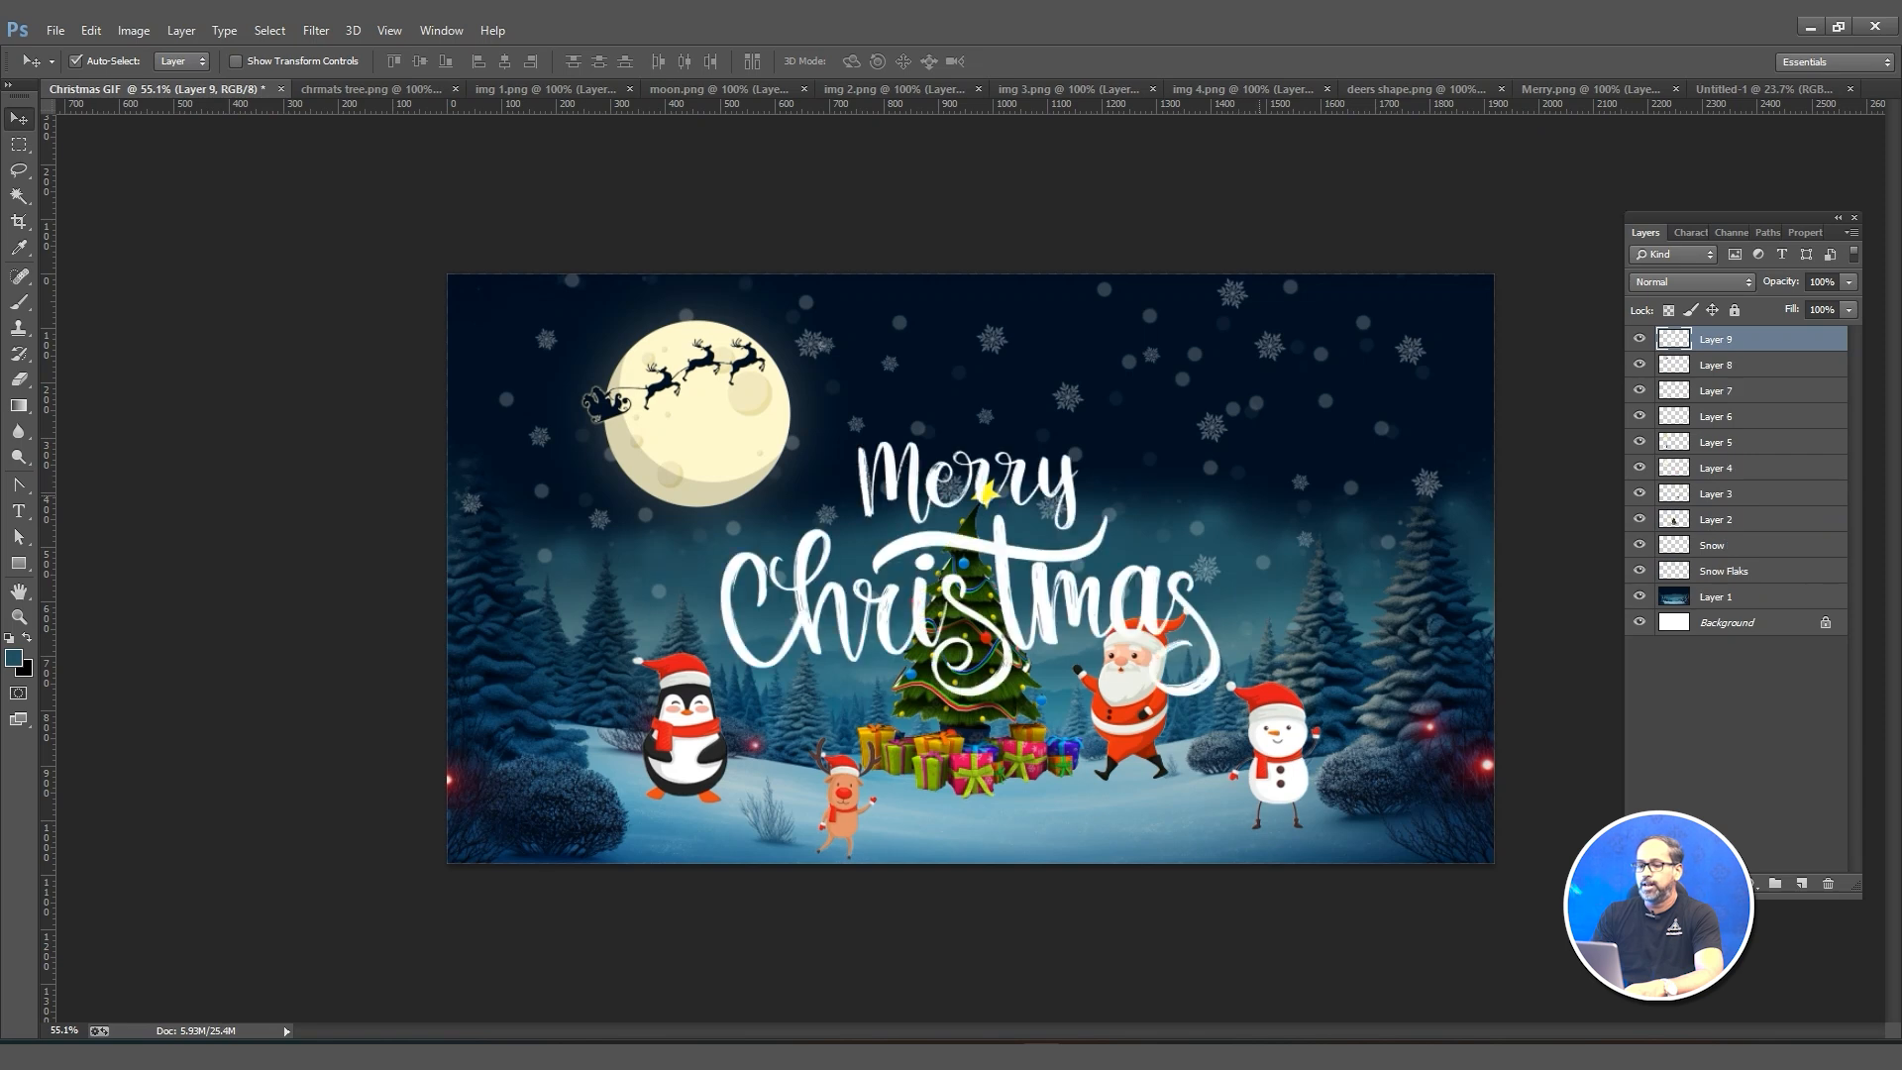
key("ctrl+t")
left_click_drag(1219, 441, 1163, 471)
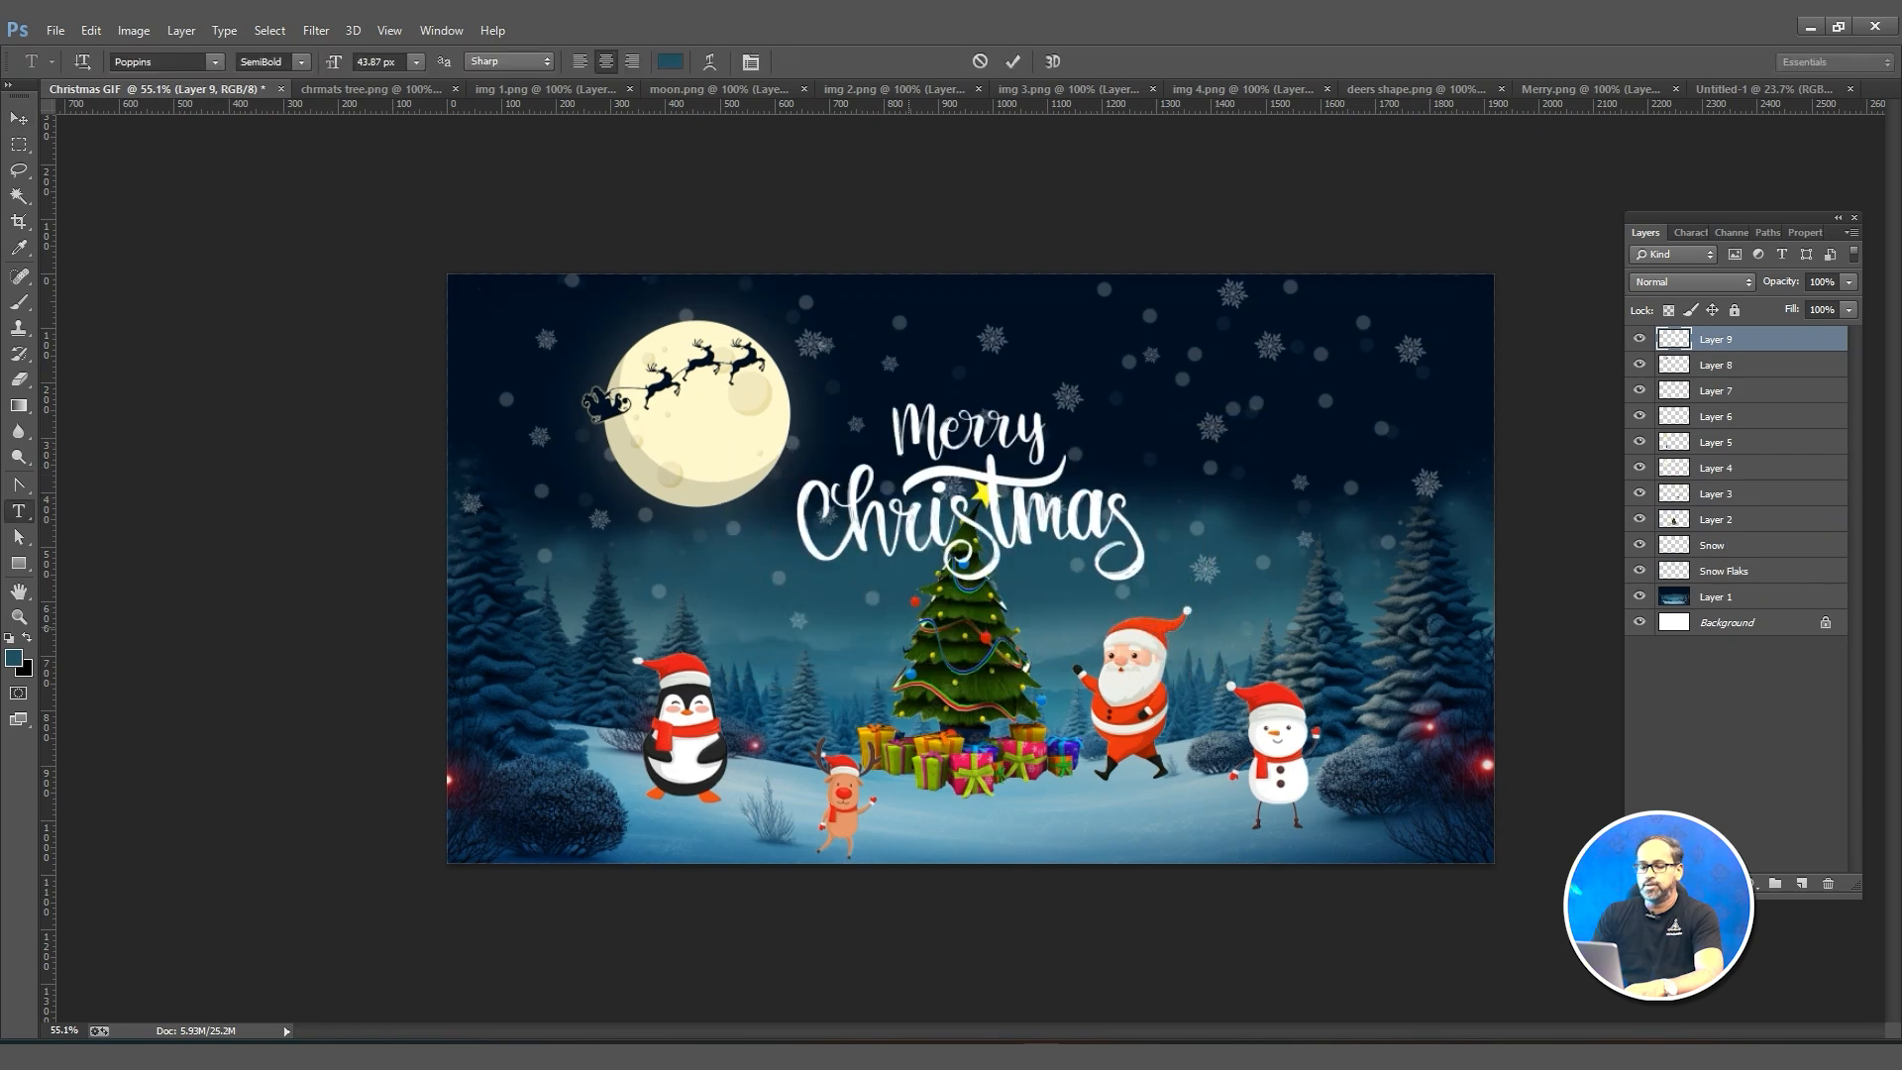
Add the text "AND A HAPPY NEW YEAR" in white Poppins SemiBold at 43.87 px below the Merry Christmas lettering.
left_click(907, 626)
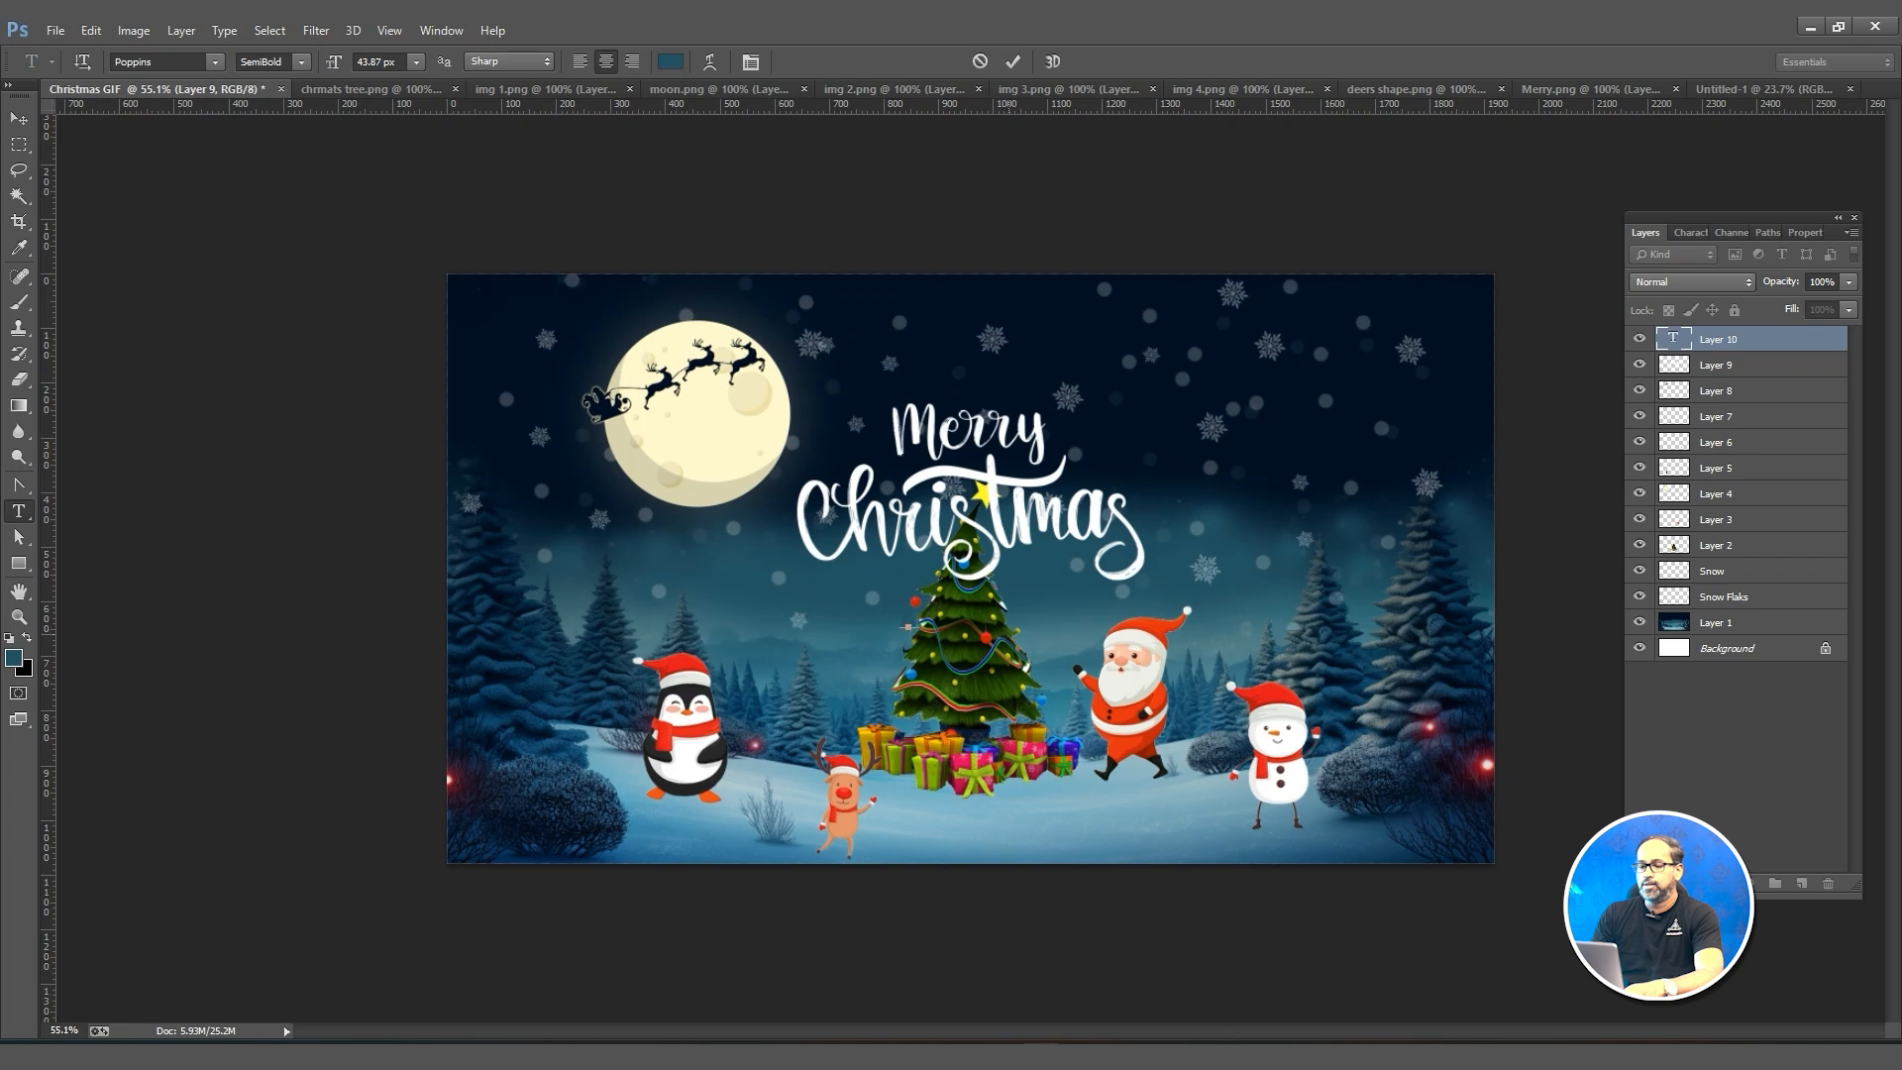
key("ctrl+a")
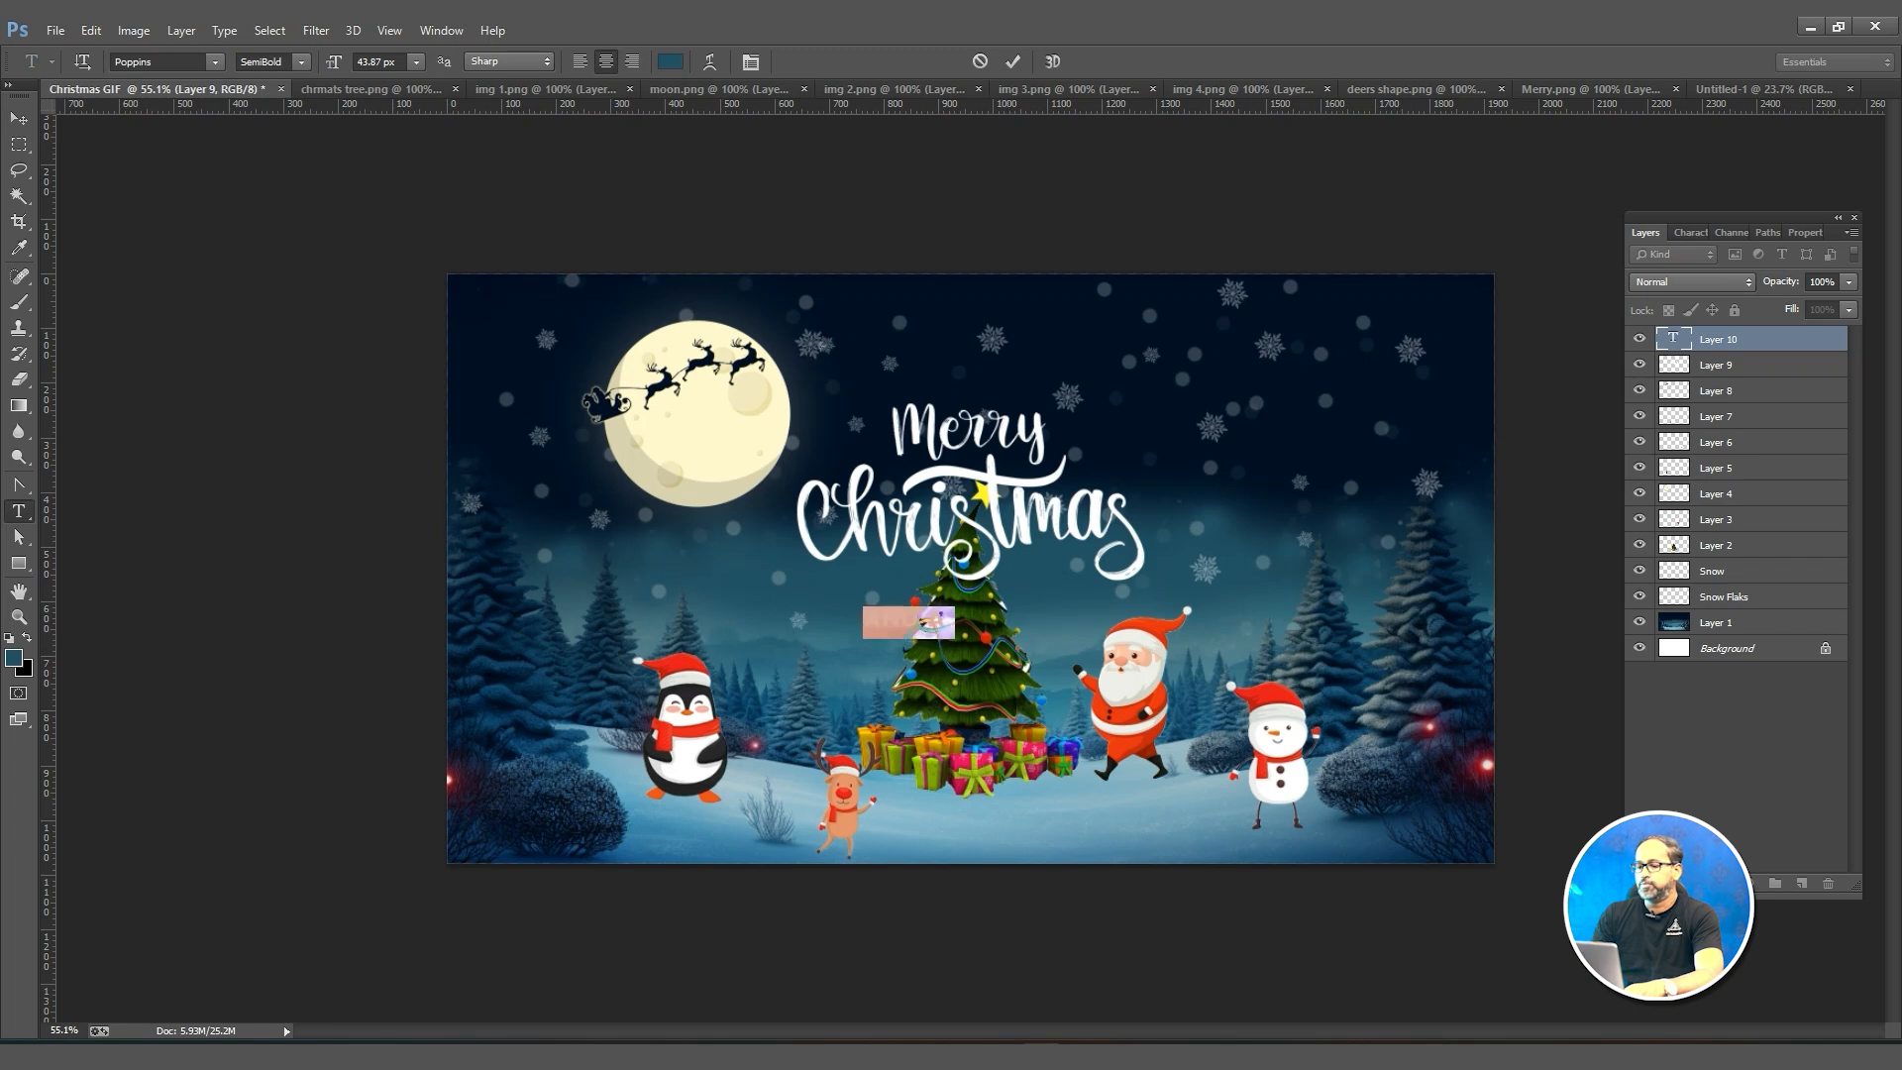
left_click(671, 61)
left_click(1316, 750)
left_click(1769, 733)
left_click(961, 621)
type("AND A HAPPY NEW YEAR")
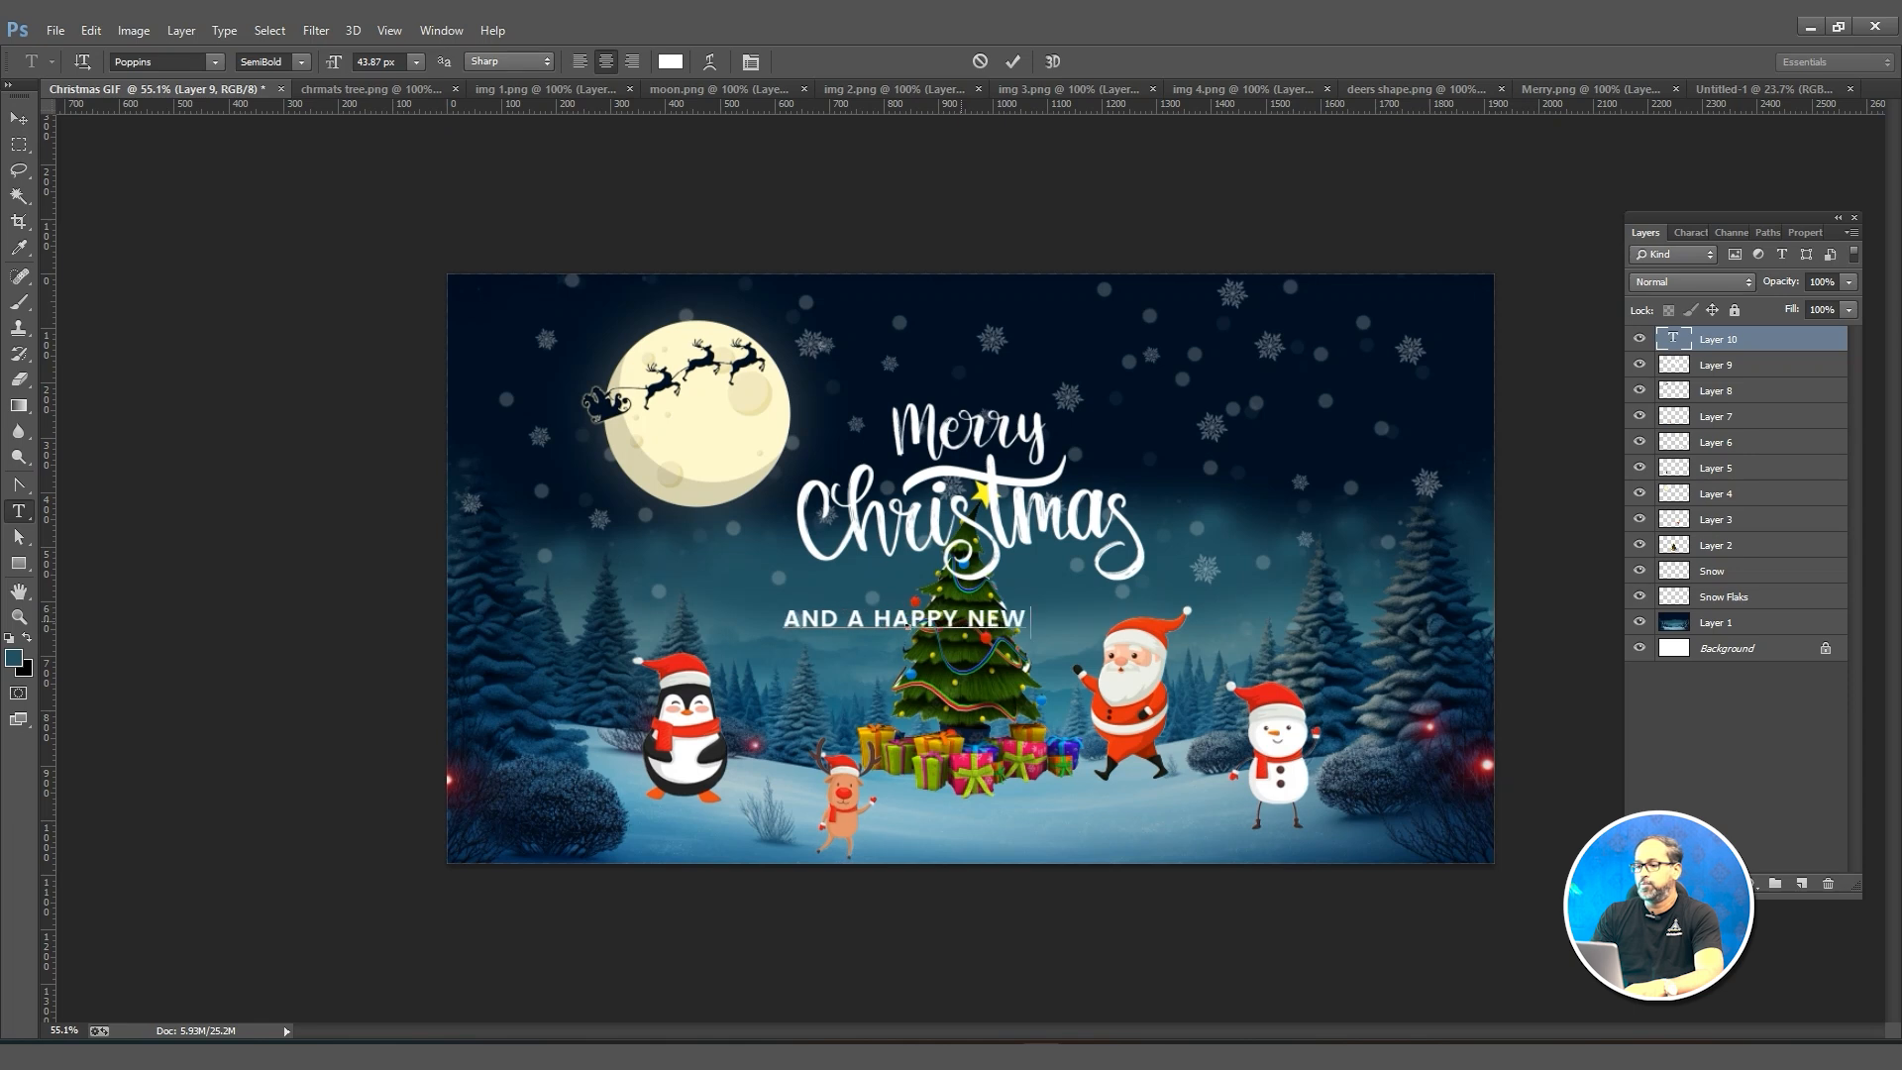
key("ctrl+Return")
Centre the new year text horizontally on the canvas.
key("v")
key("ctrl+a")
left_click(504, 62)
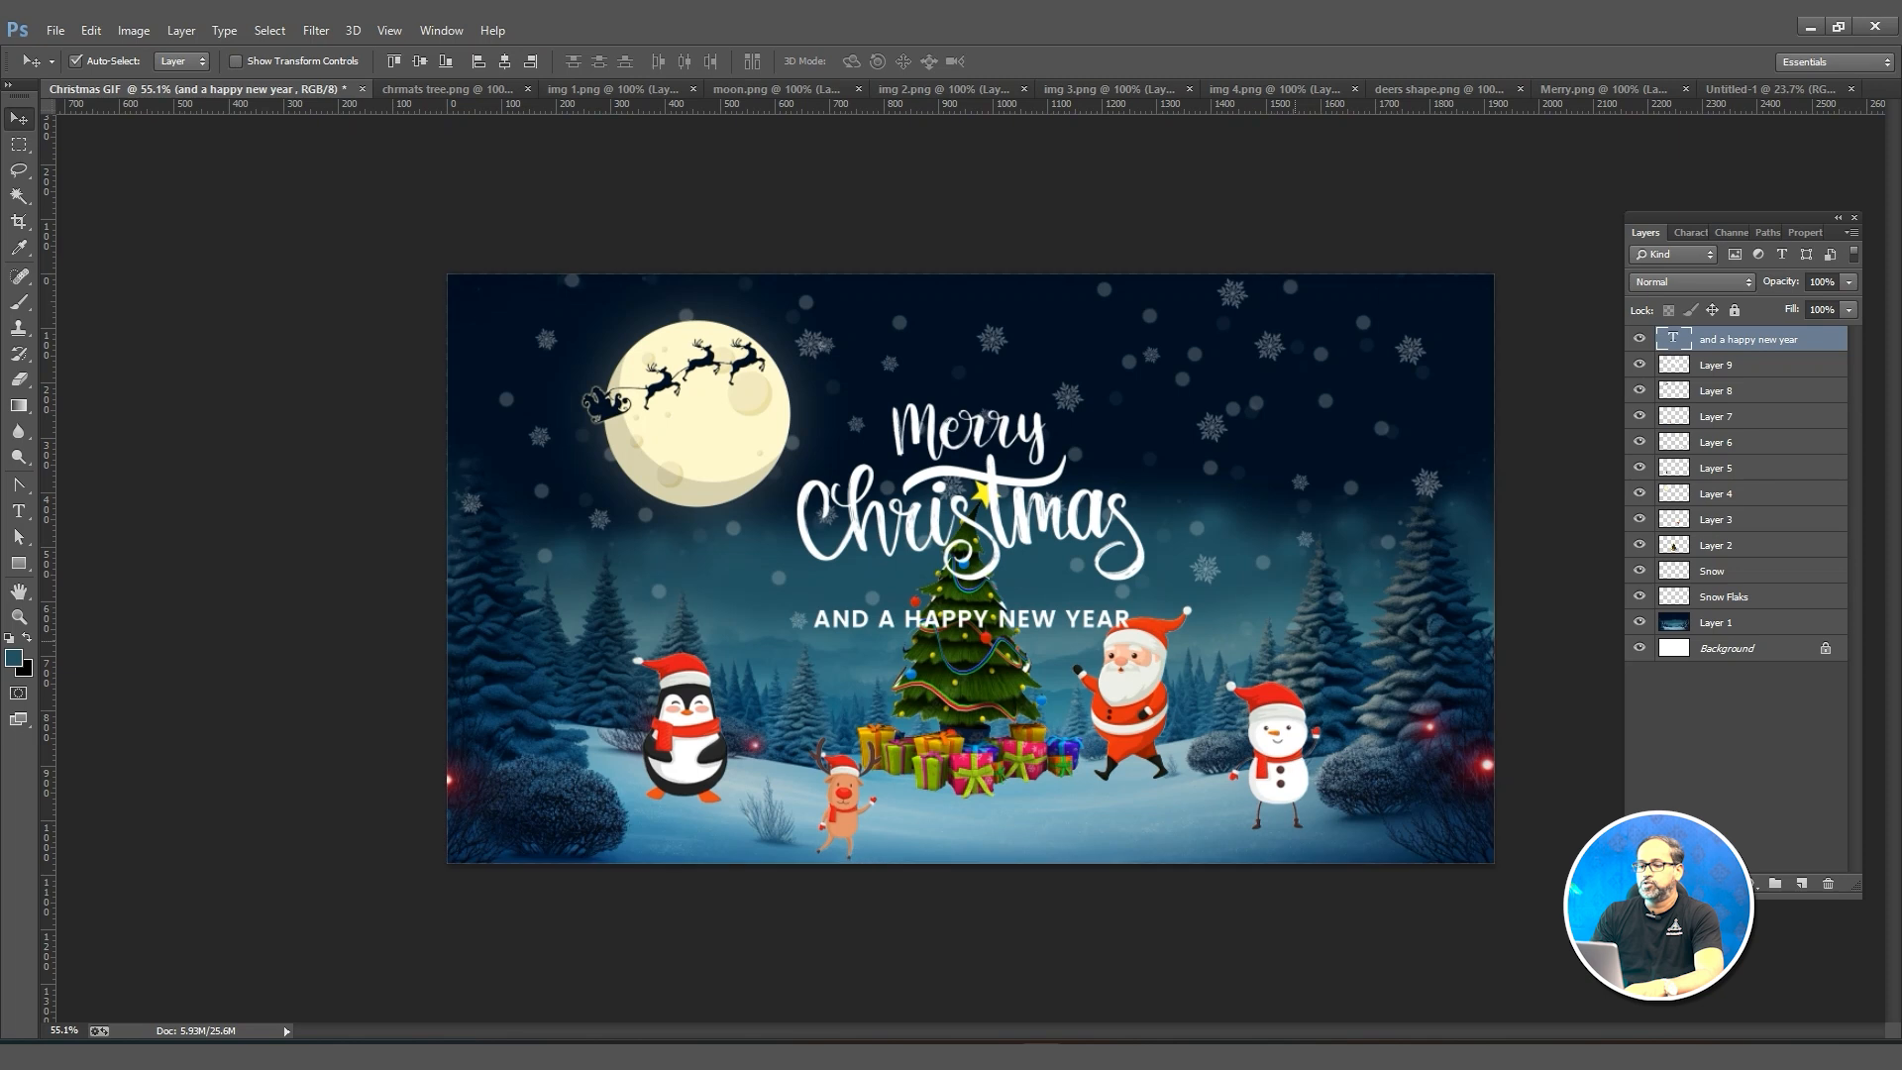
key("ctrl+d")
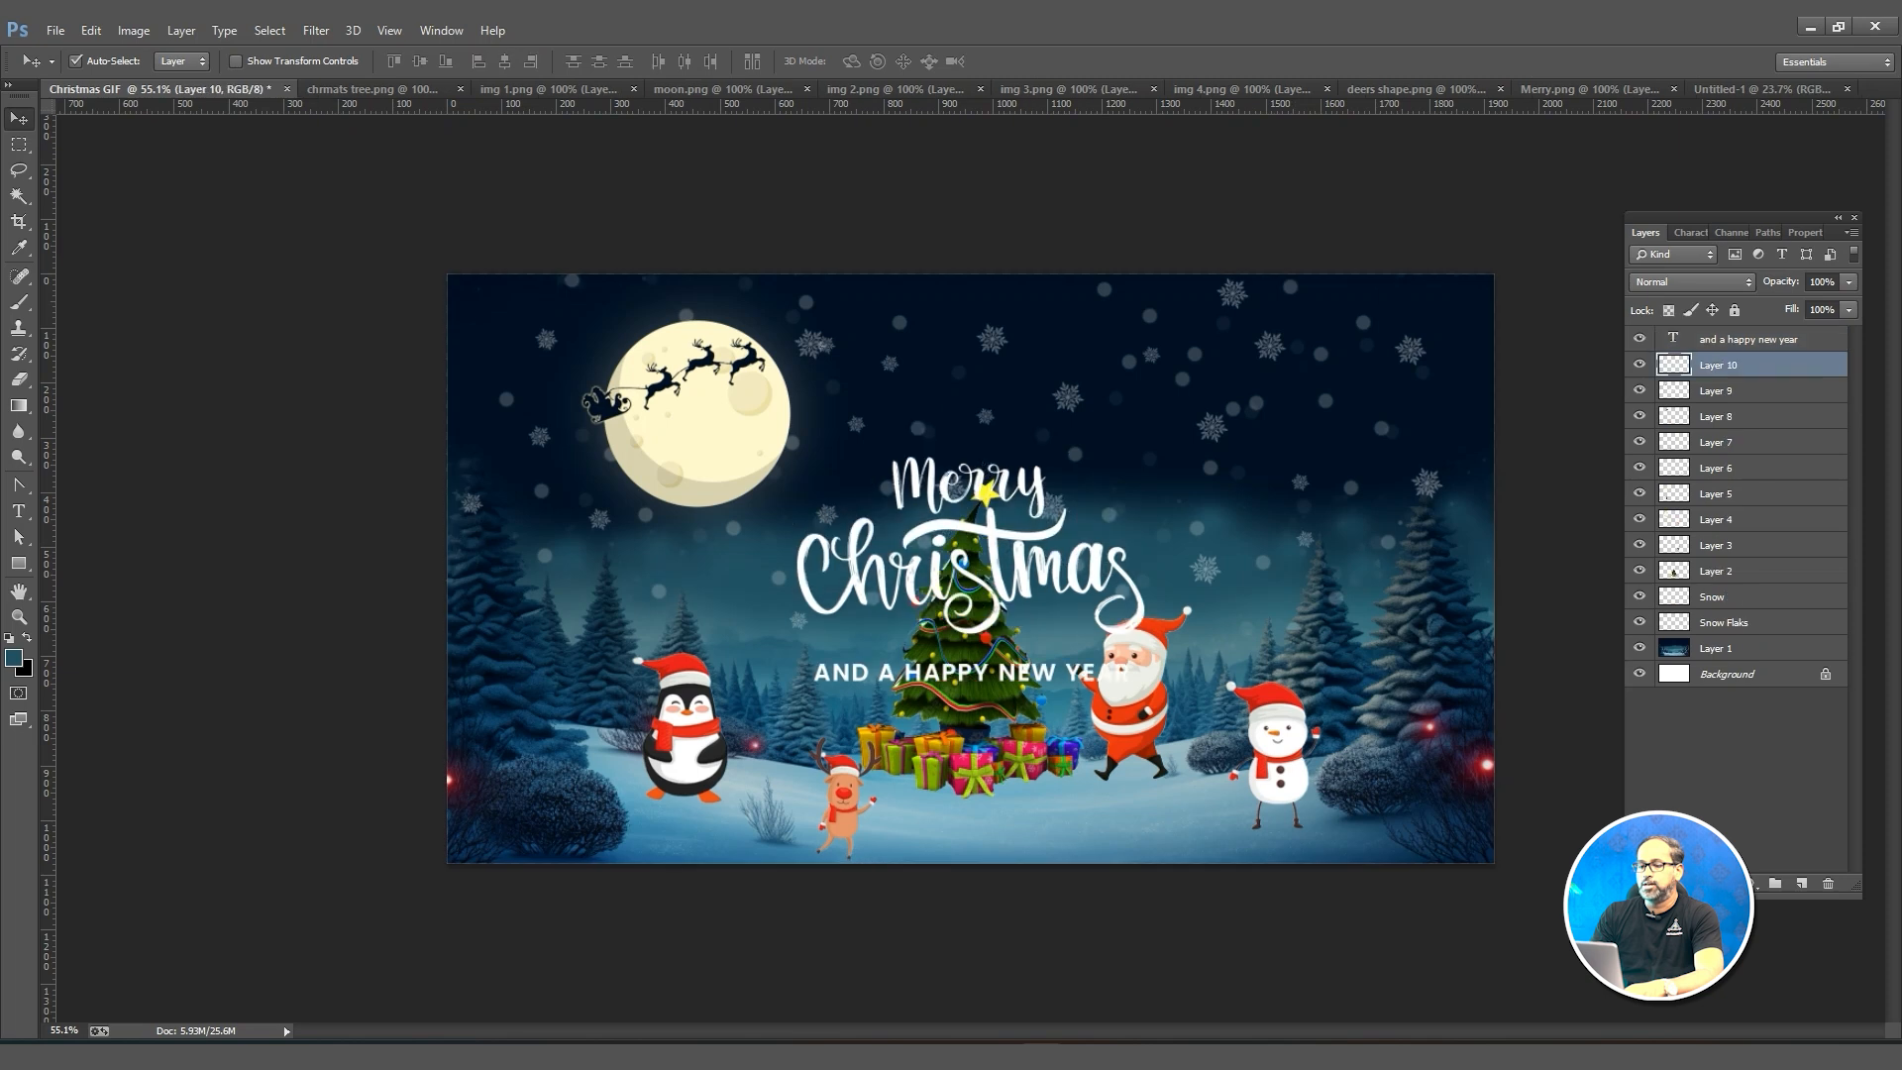
Fill the empty Layer 10 with black and move it beneath the Merry Christmas lettering layer.
key("shift+F5")
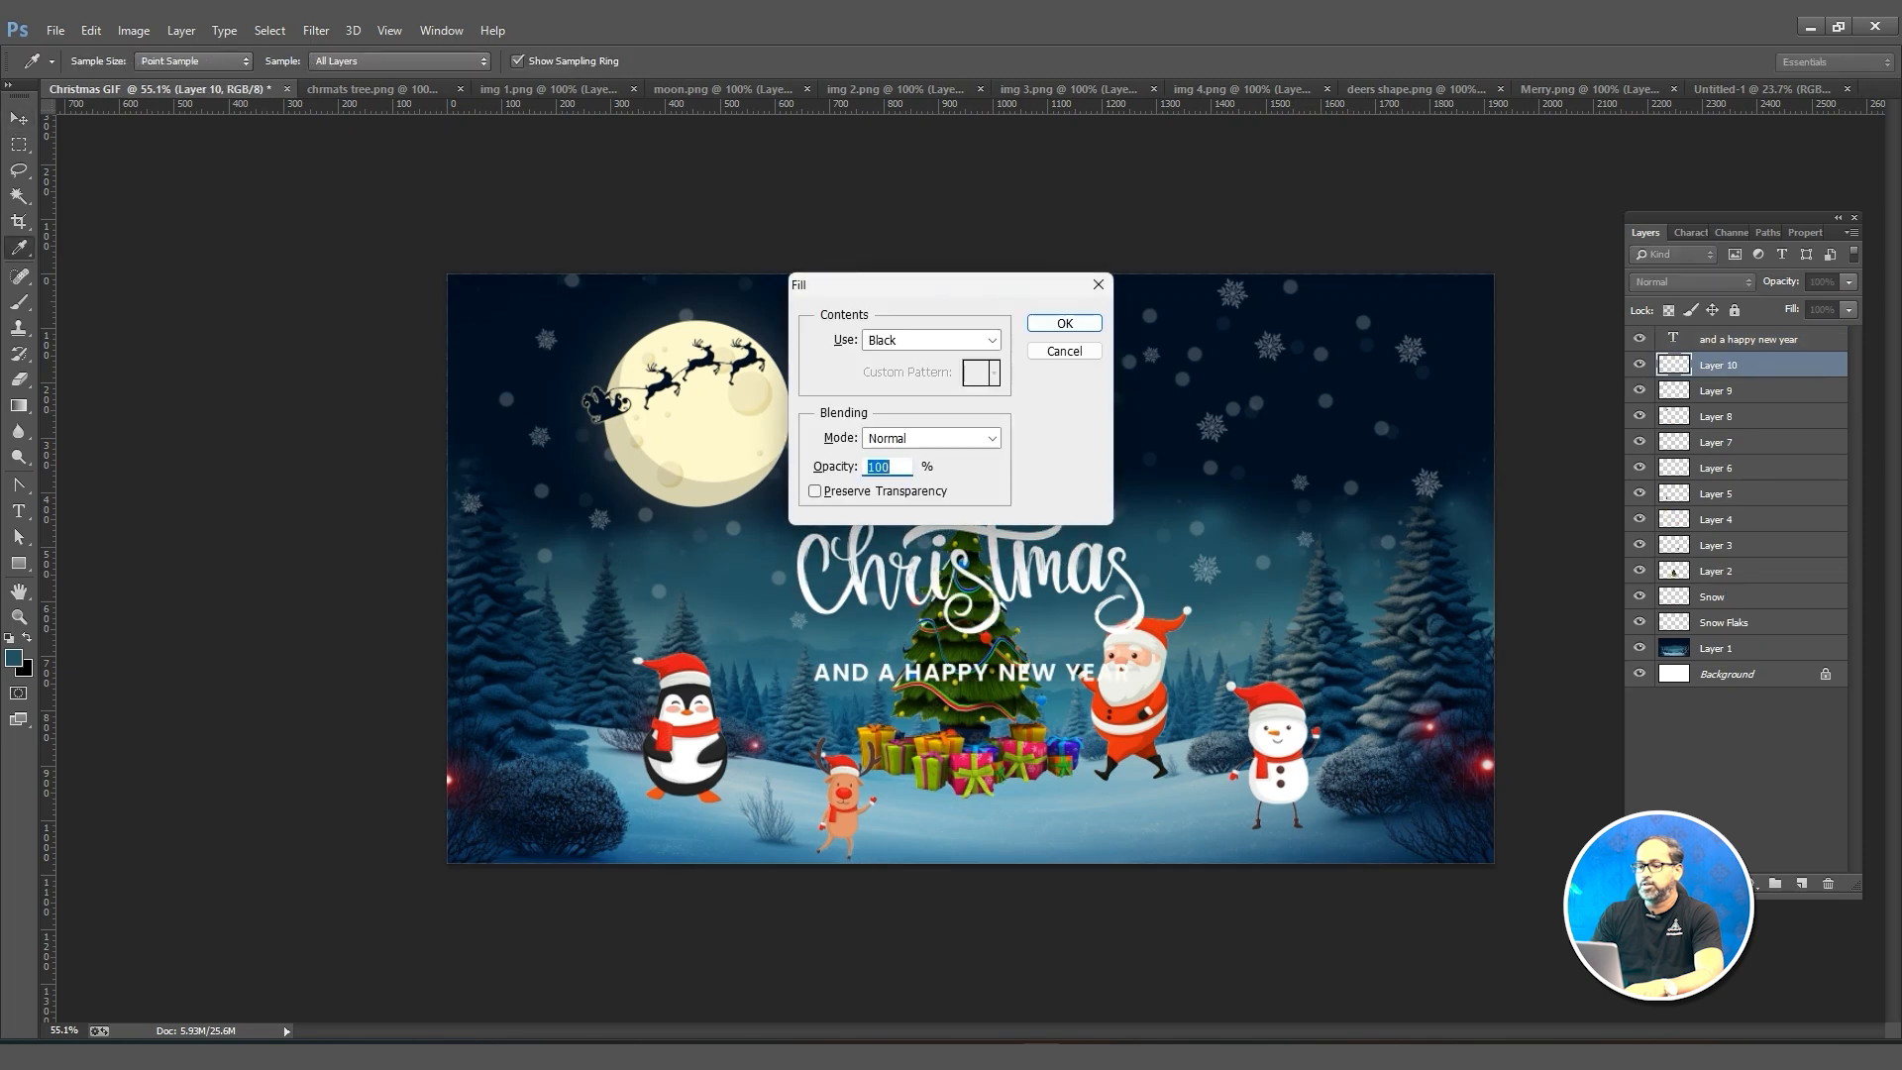
key("Escape")
key("ctrl+BackSpace")
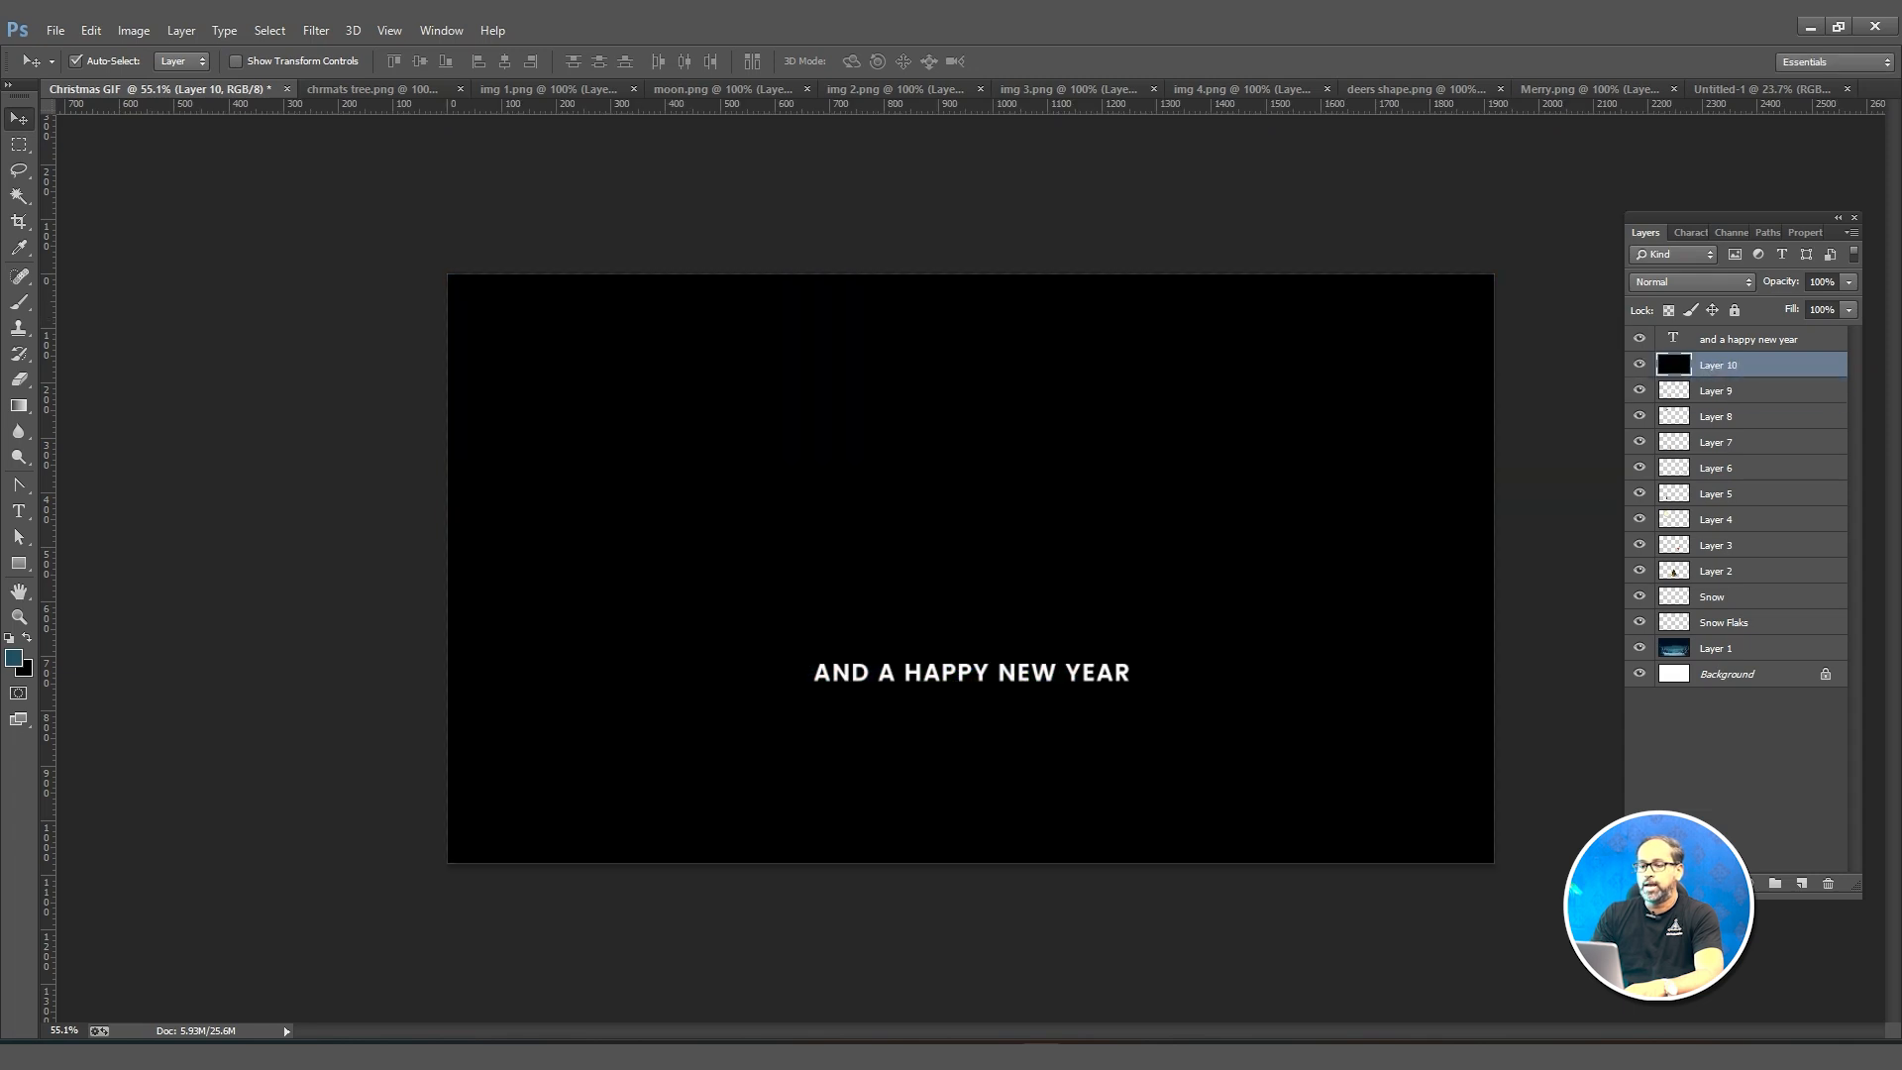
key("ctrl+bracketleft")
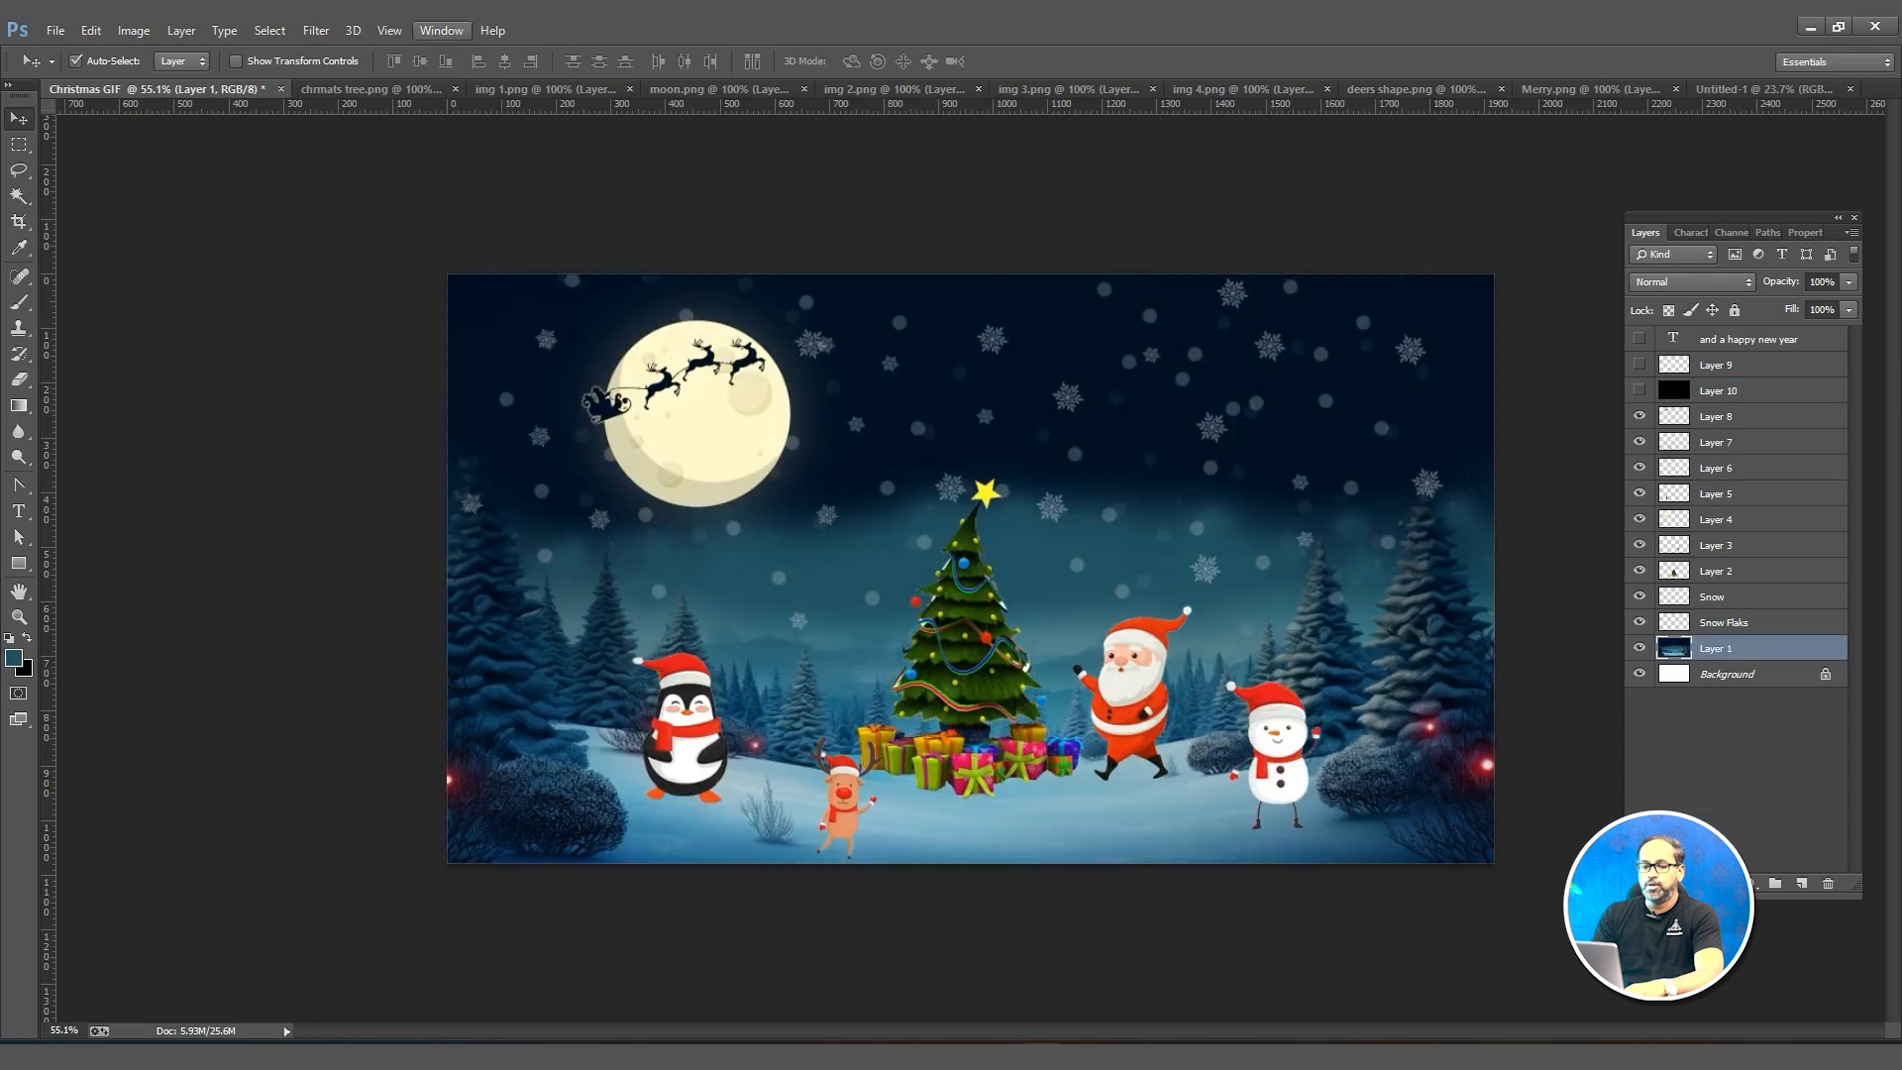
Open the Timeline and try making animation frames from the layers.
key("alt+w")
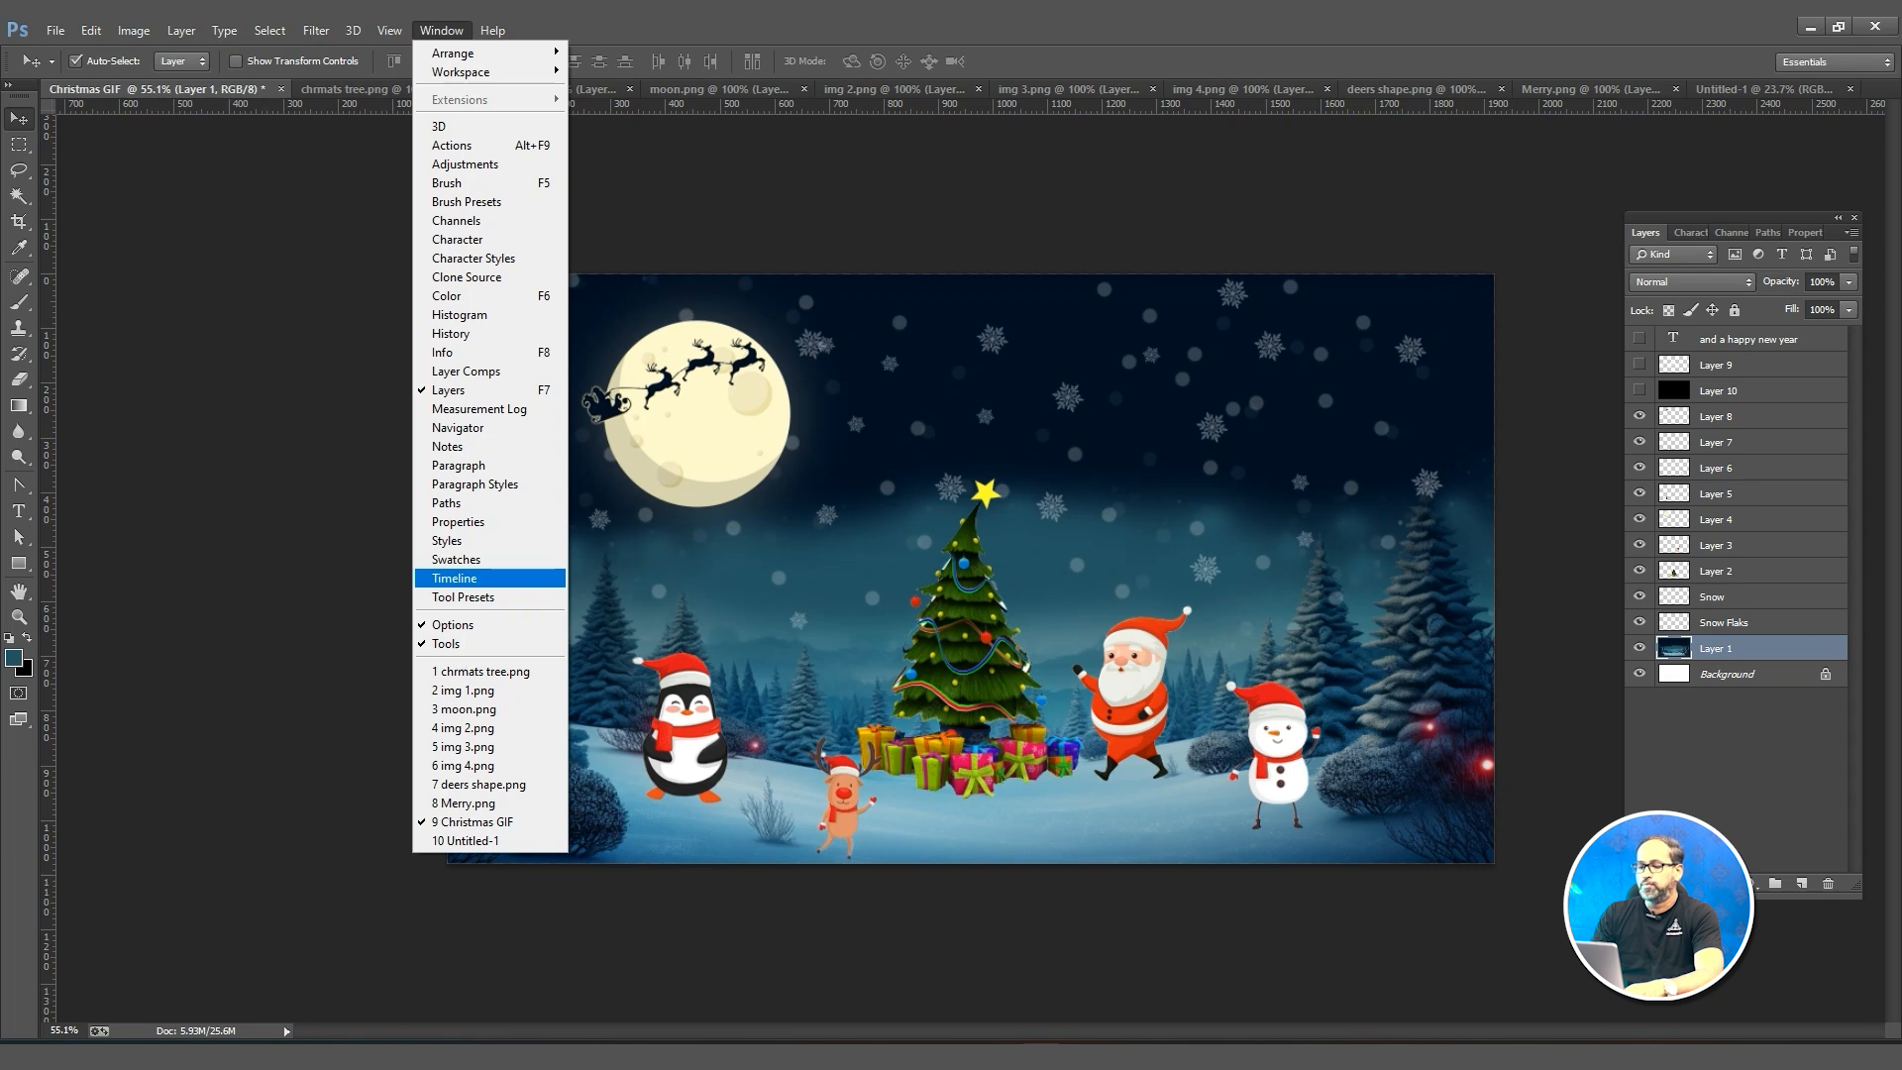
left_click(455, 579)
left_click(1871, 923)
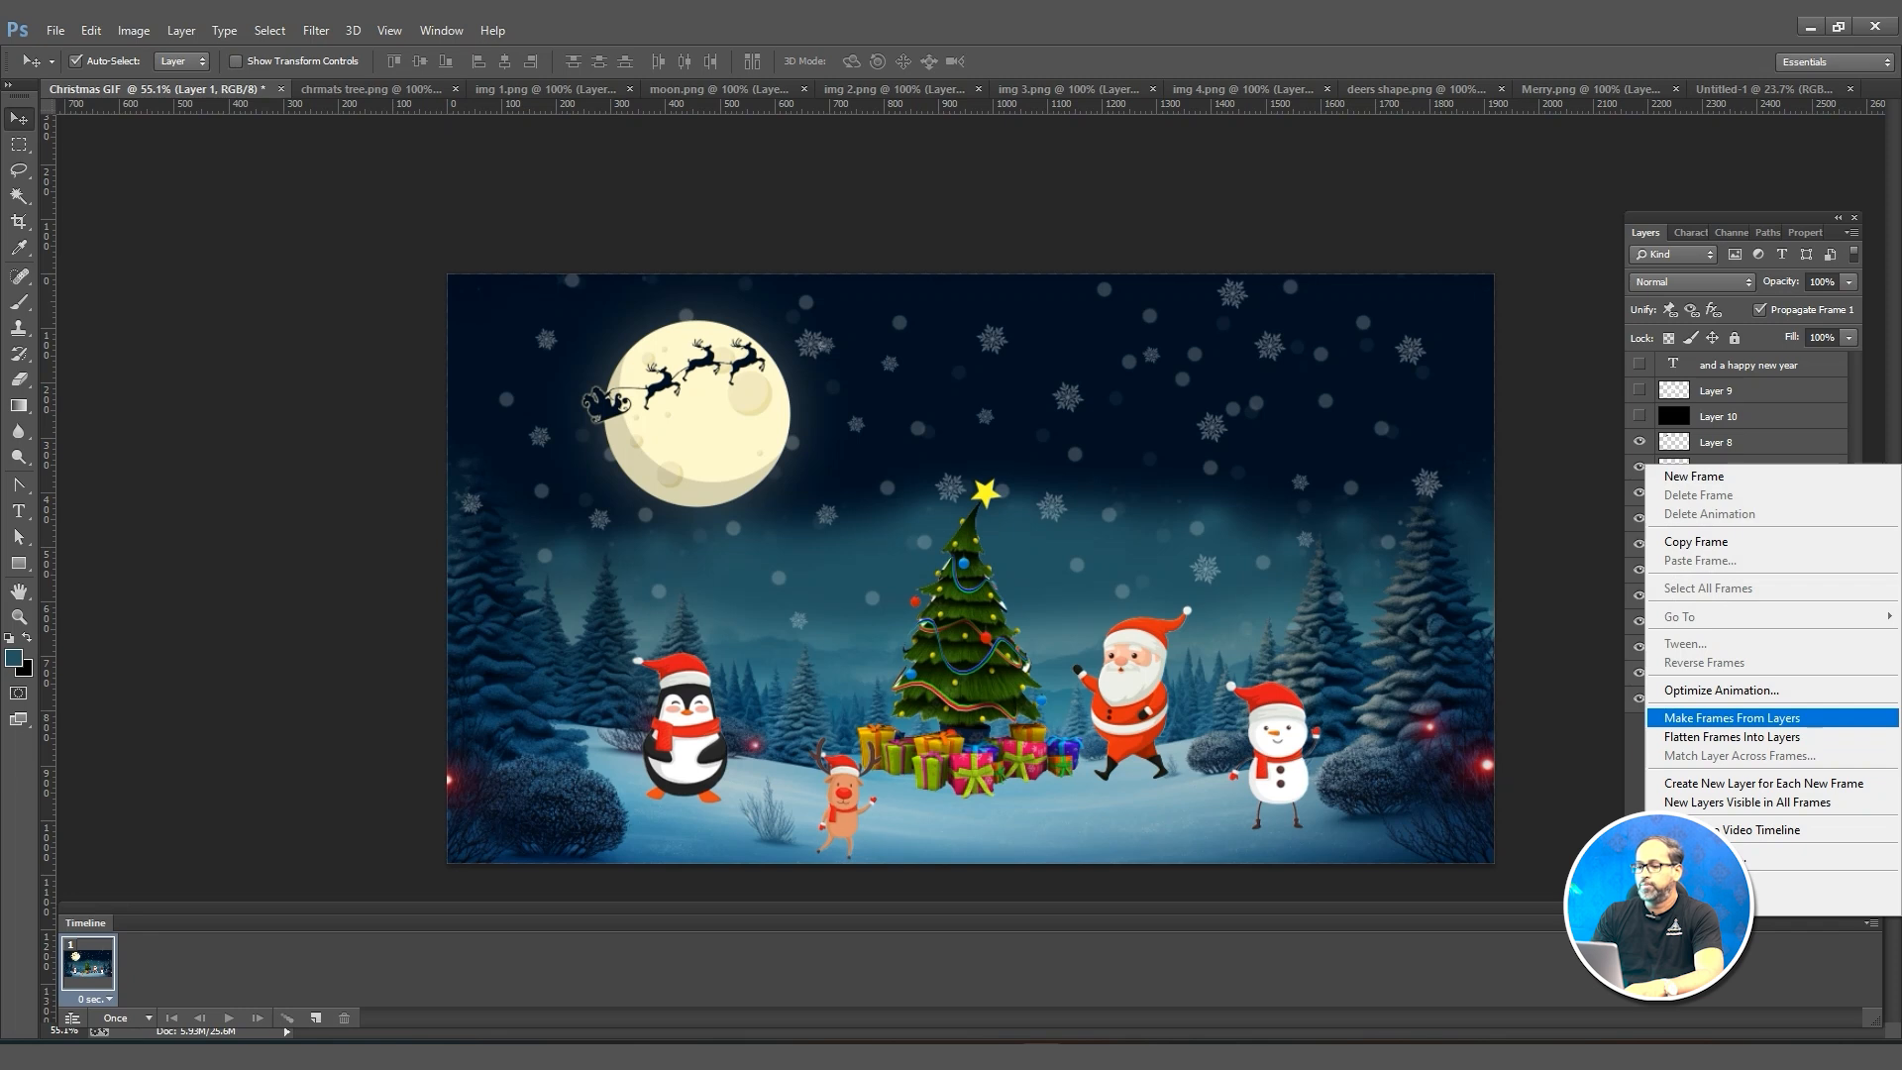
left_click(1732, 717)
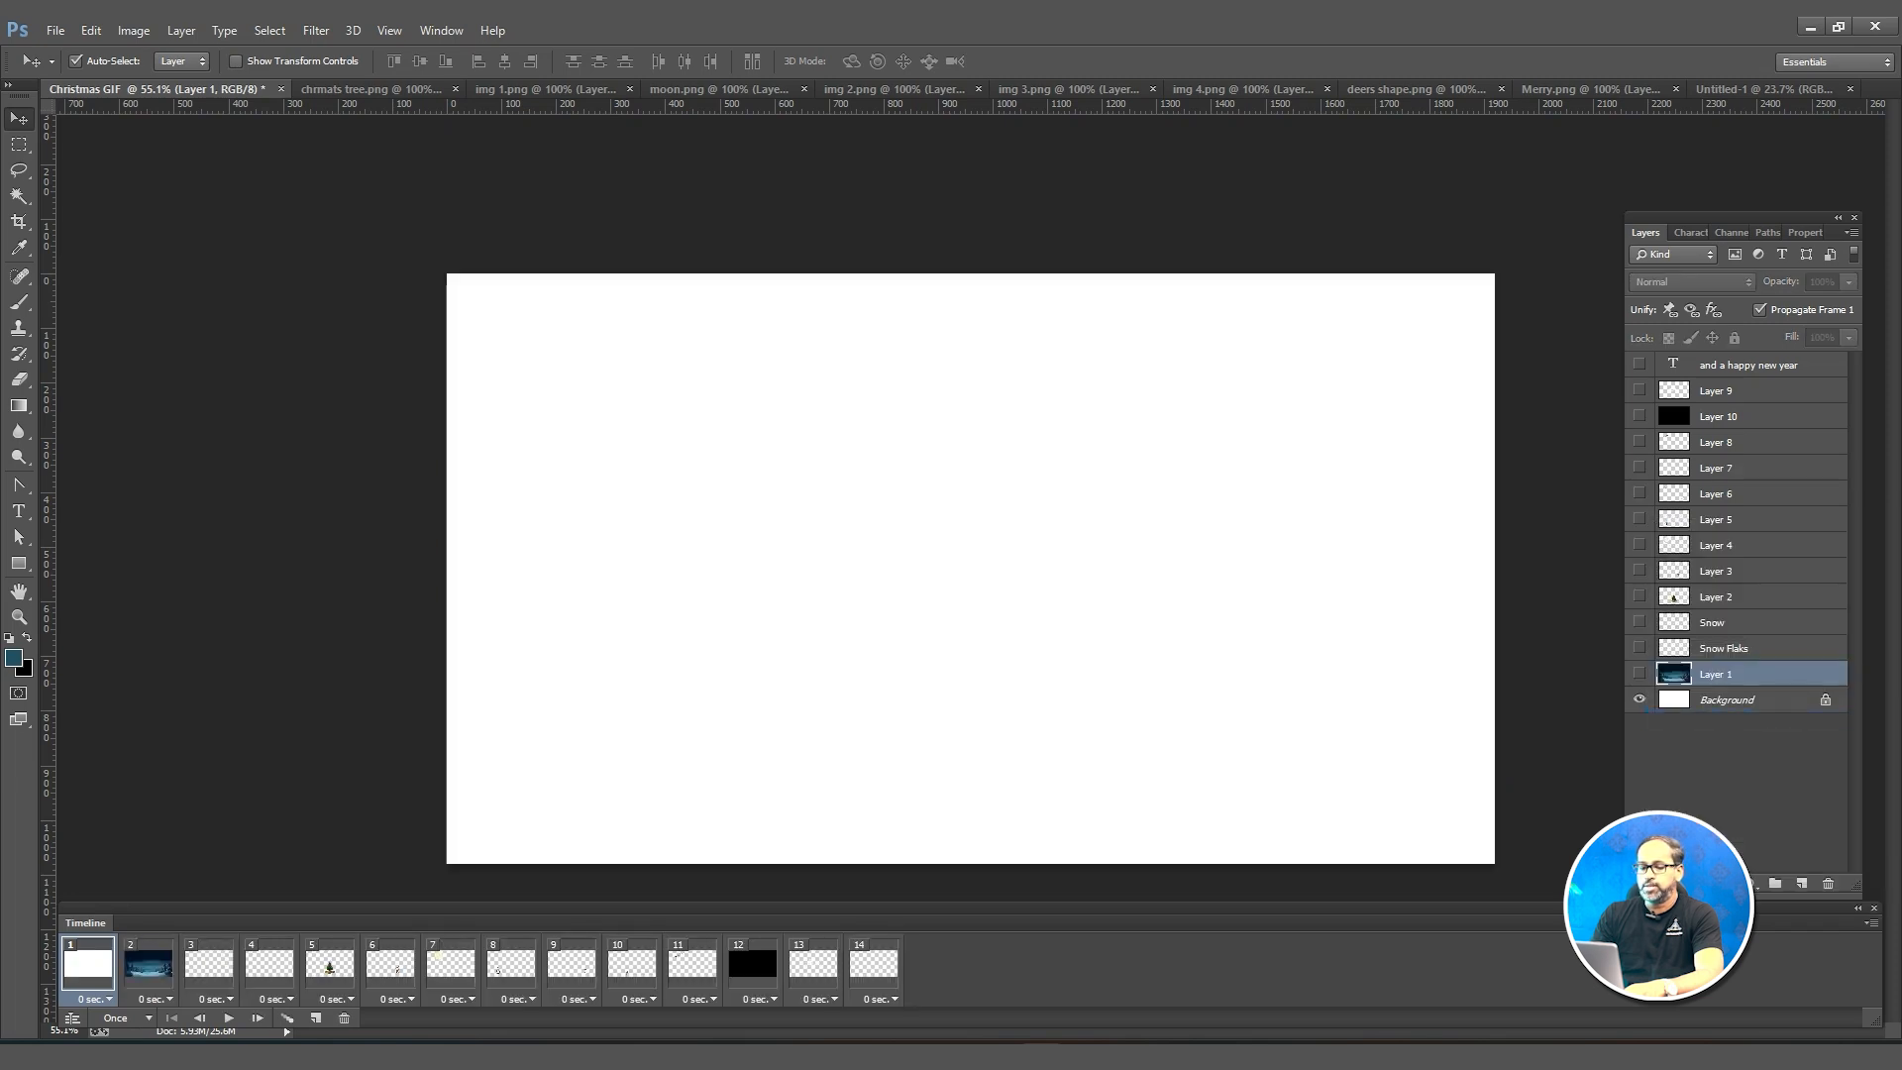
Rename the four character layers Image-1 to Image-4 and the sleigh layer Image-5, ordering them consecutively above Layer 4.
double_click(1717, 519)
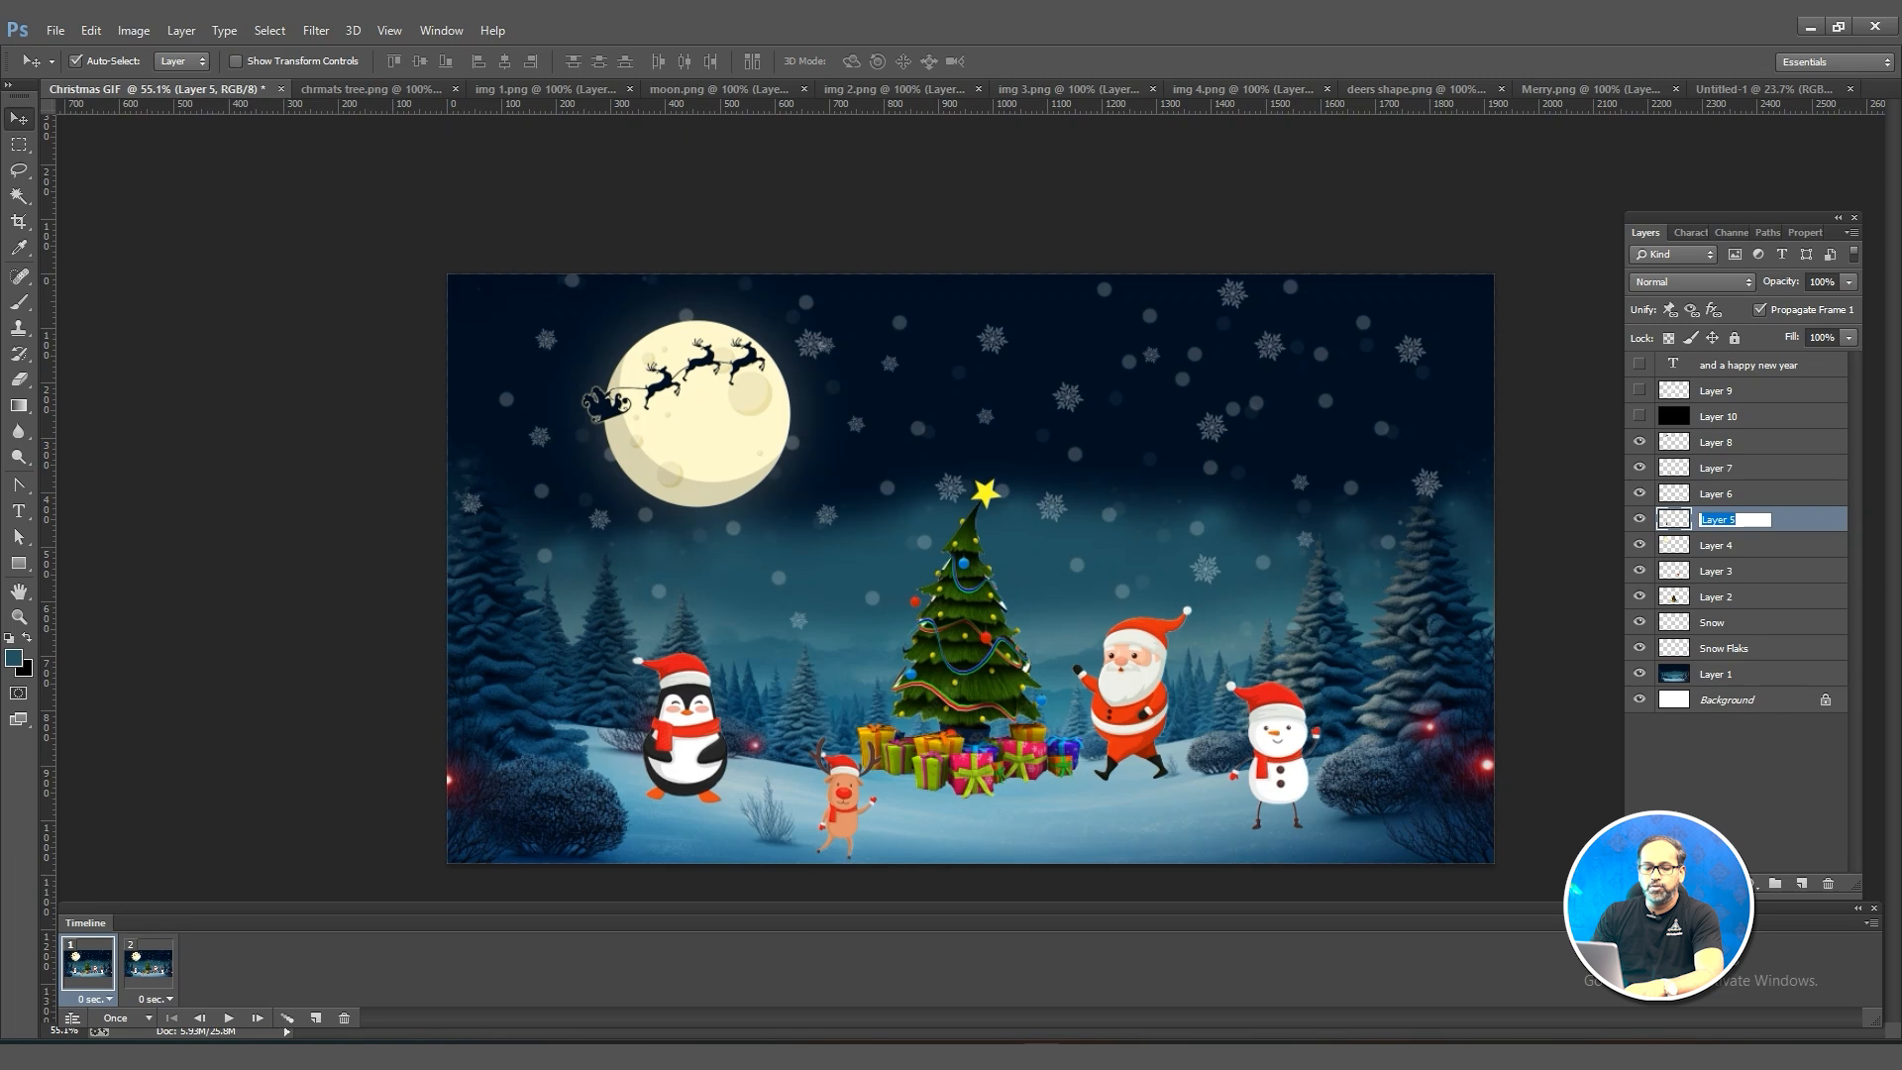
type("Pen")
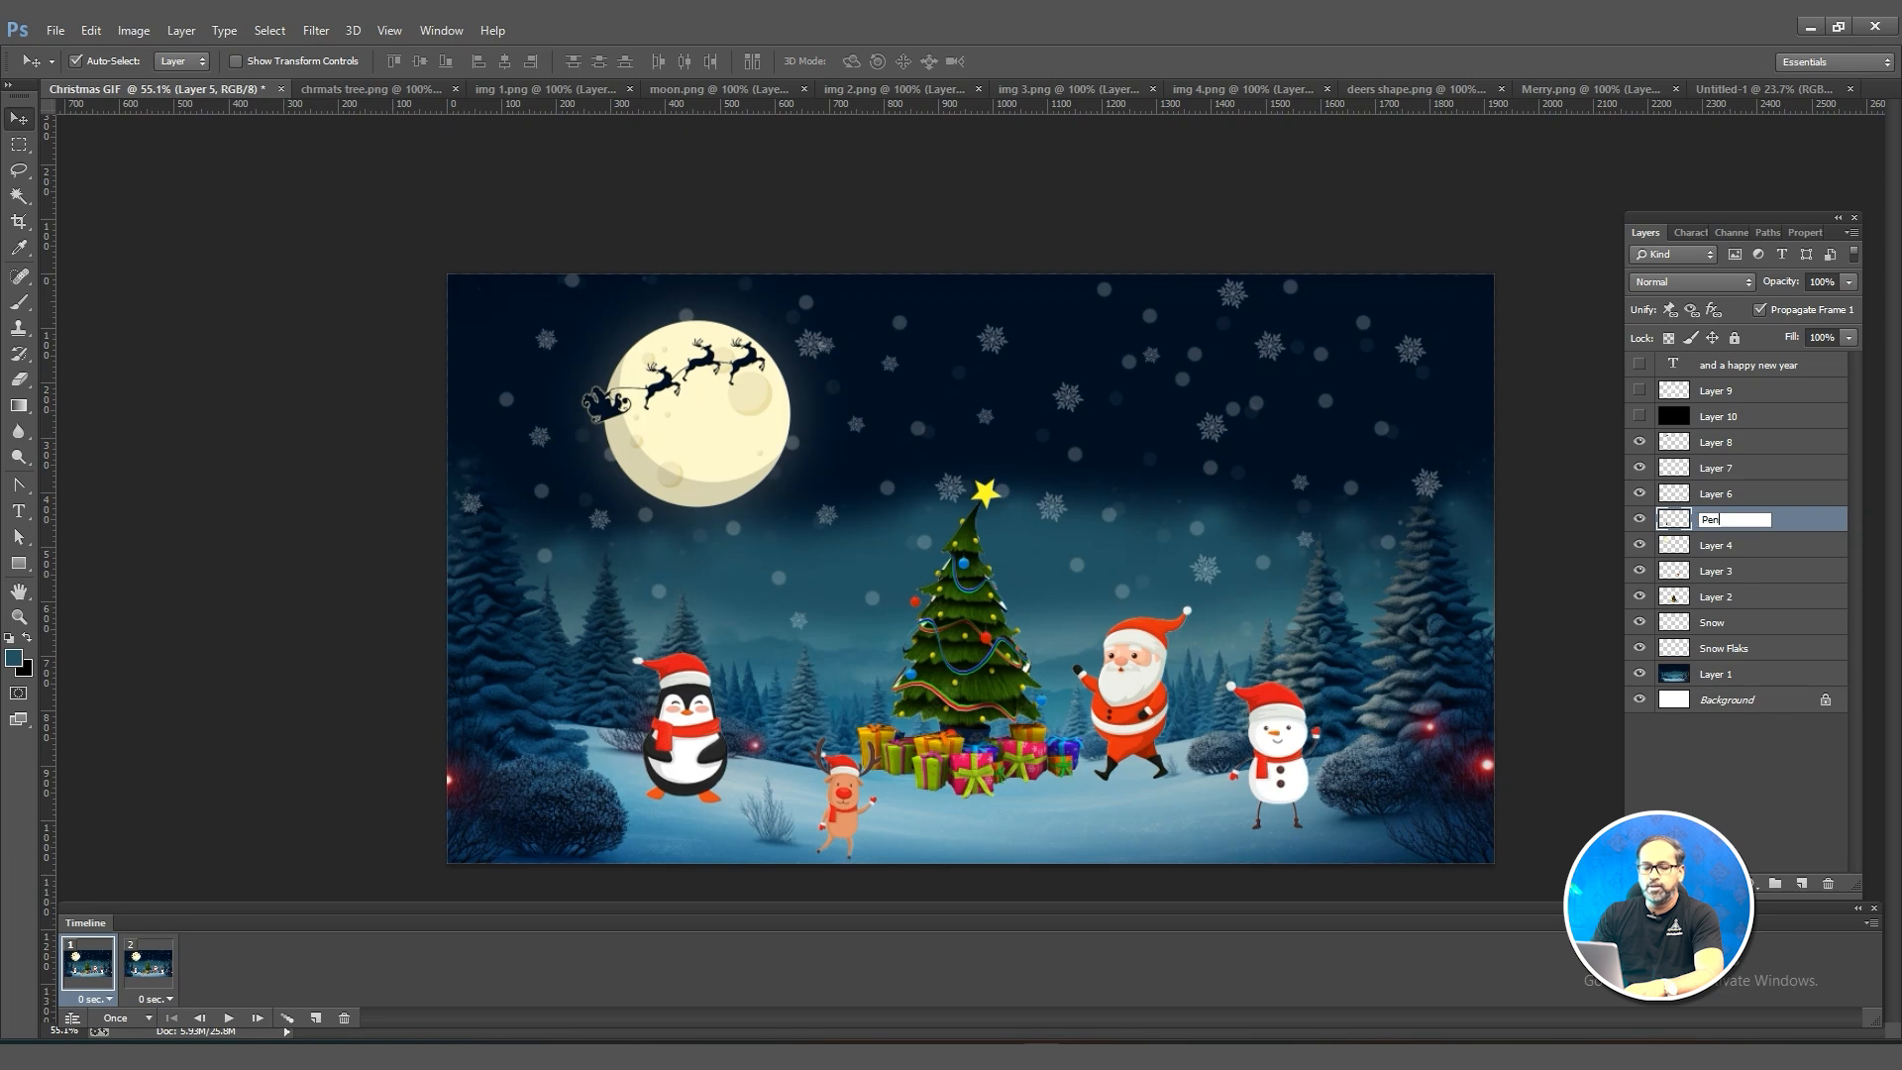
type("guin")
key("ctrl+a")
type("Ima")
key("Return")
double_click(1716, 467)
type("Im")
key("Return")
key("ctrl+]")
key("ctrl+[")
key("ctrl+[")
Move the penguin on layer Image-1 horizontally off the left edge of the canvas in frame 1.
left_click(1716, 571)
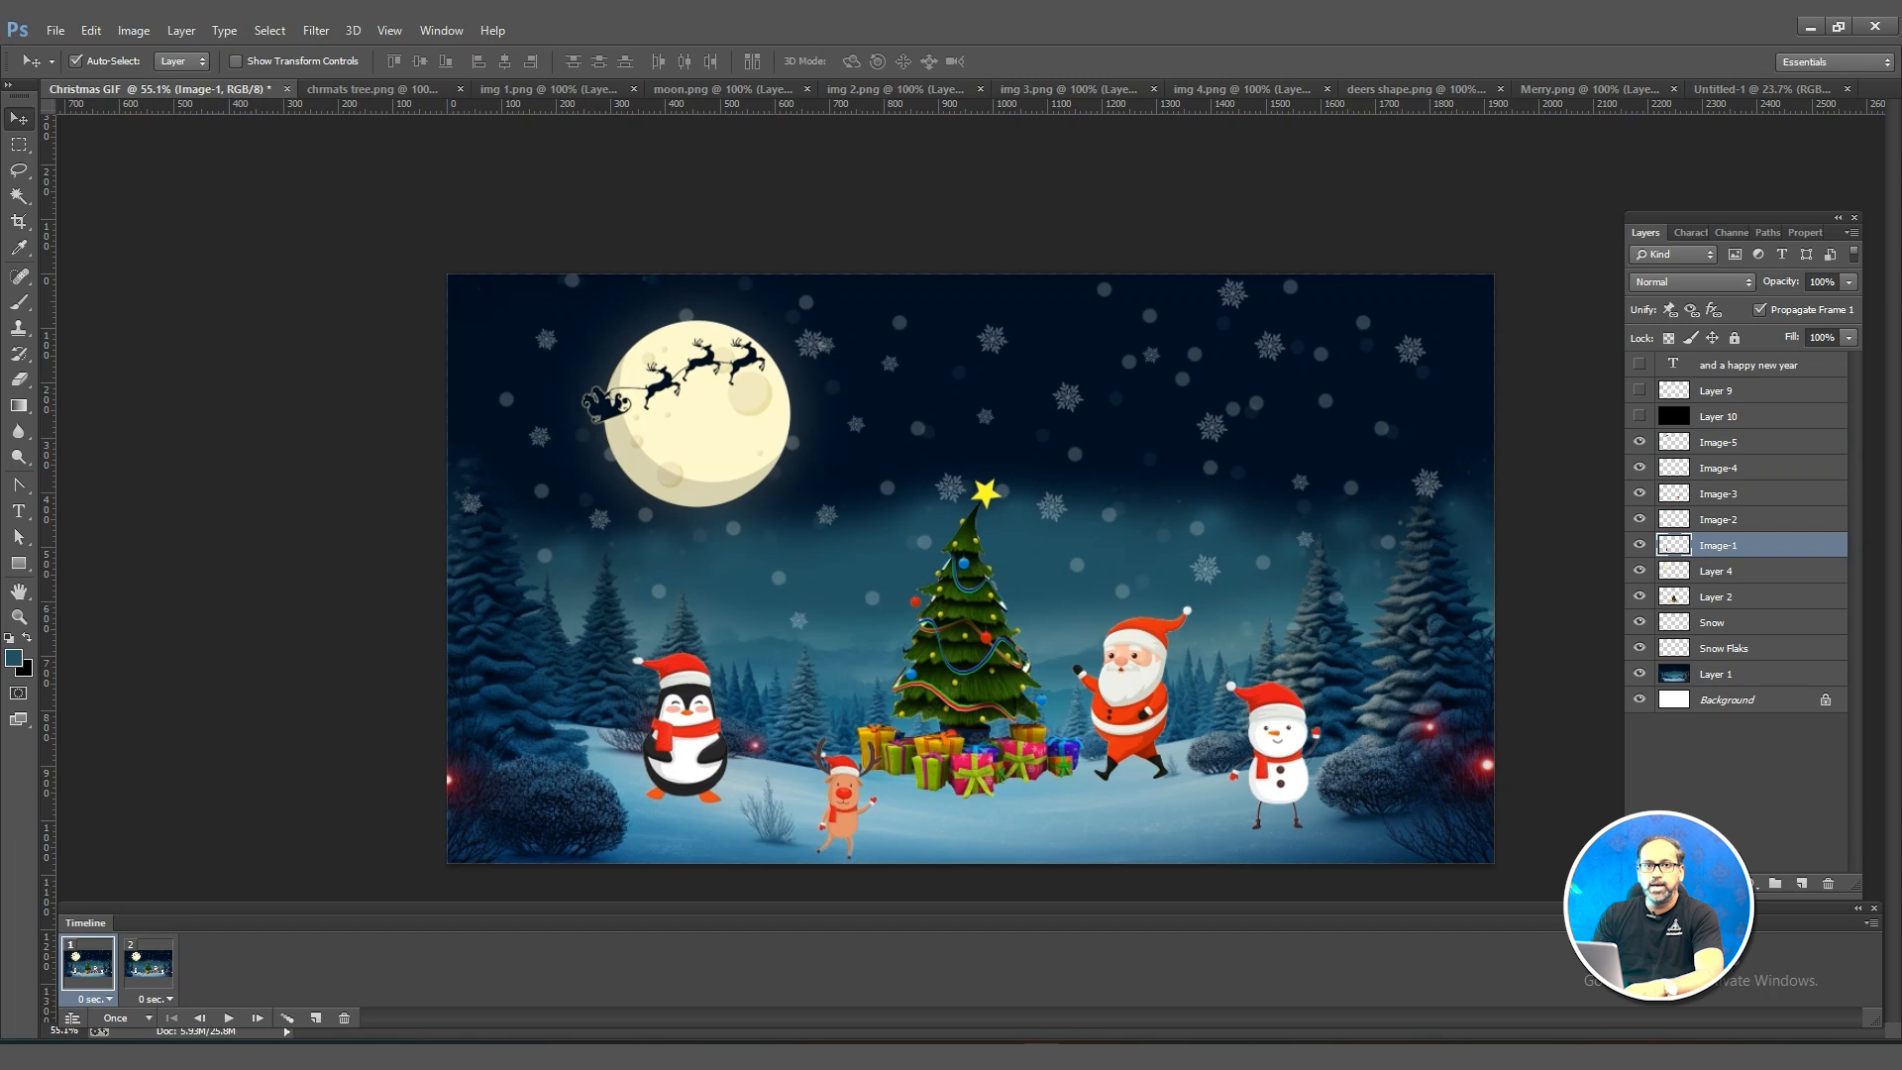
key("shift+Left")
key("shift+Left")
key("shift+Left")
key("shift+Left")
key("shift+Left")
key("shift+Left")
key("shift+Left")
key("shift+Left")
key("shift+Left")
key("shift+Left")
key("shift+Left")
key("shift+Left")
key("shift+Left")
key("shift+Left")
key("shift+Left")
key("shift+Left")
key("shift+Left")
key("shift+Left")
key("shift+Left")
key("shift+Left")
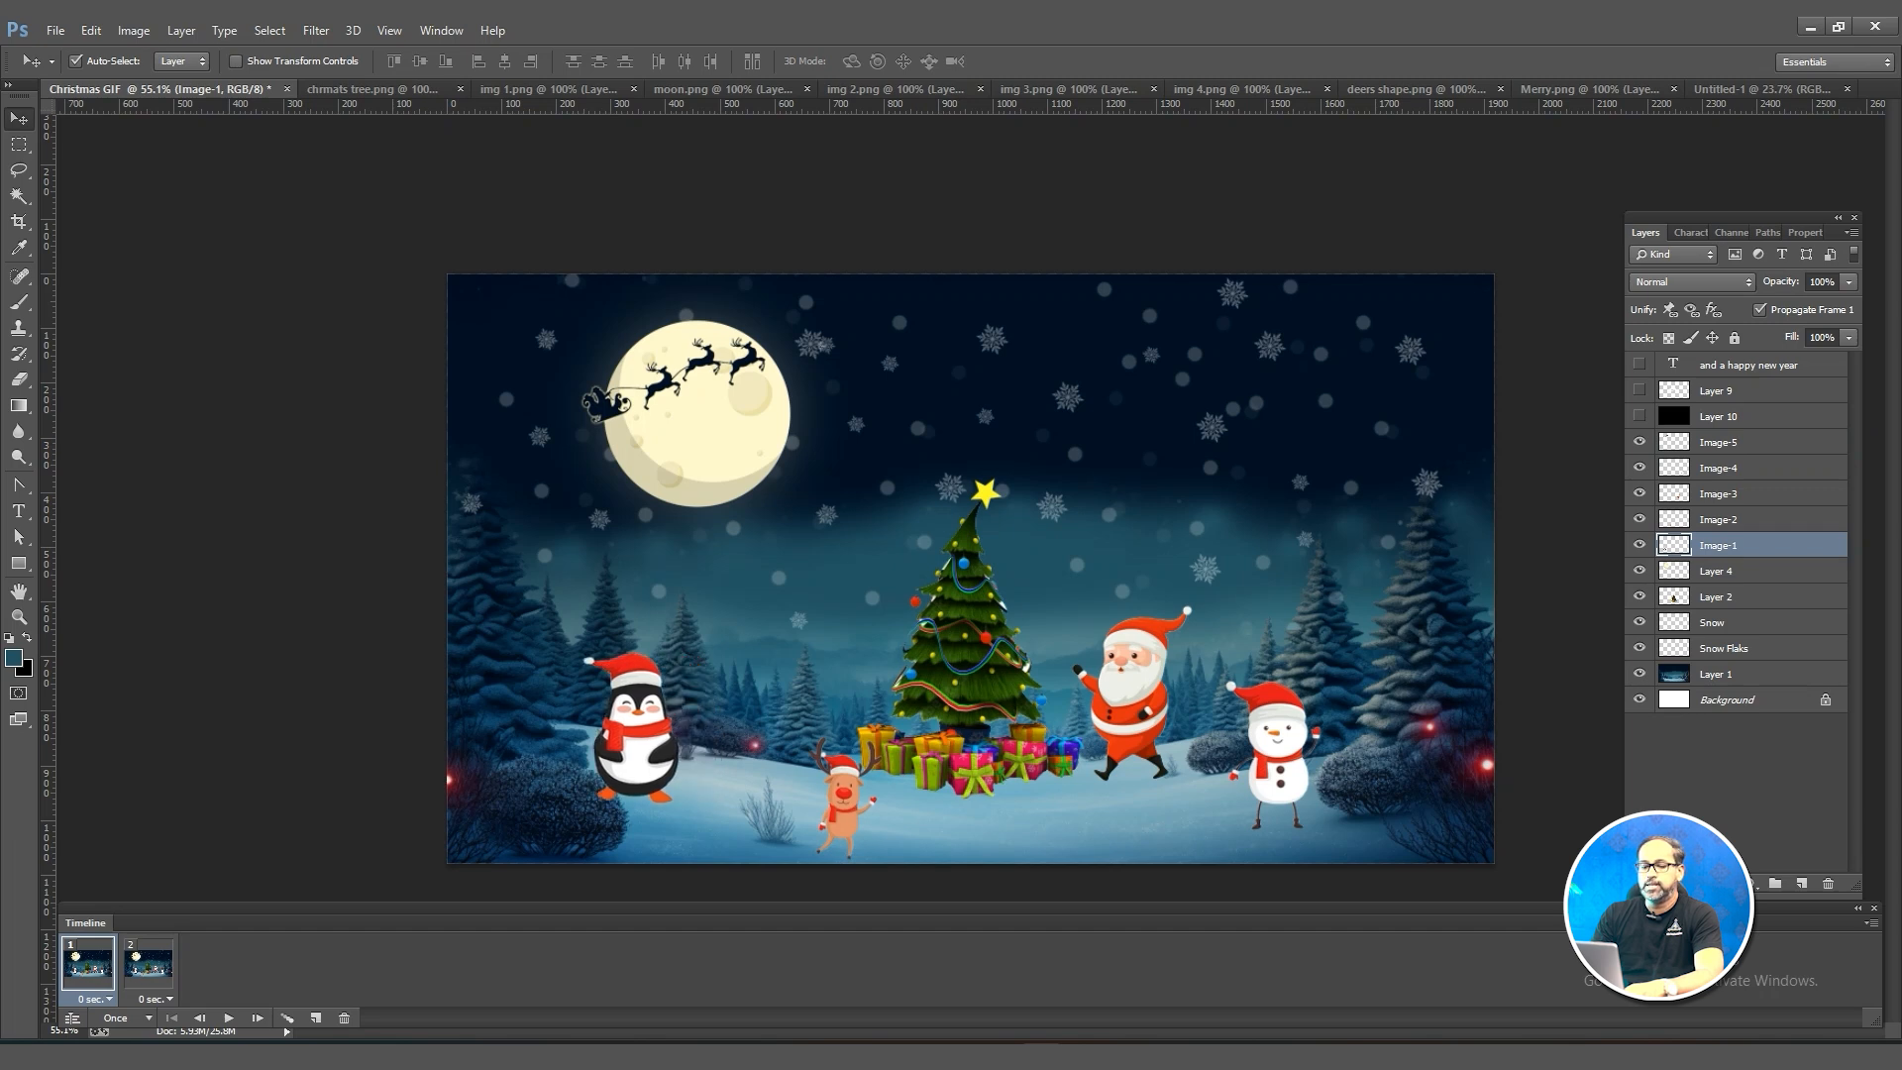
key("shift+Left")
key("shift+Left")
key("shift+Left")
key("shift+Left")
key("shift+Left")
key("shift+Left")
key("shift+Left")
key("shift+Left")
key("shift+Left")
key("shift+Left")
key("shift+Left")
key("shift+Left")
key("shift+Left")
key("shift+Left")
key("shift+Left")
key("shift+Left")
key("shift+Left")
key("shift+Left")
key("shift+Left")
key("shift+Left")
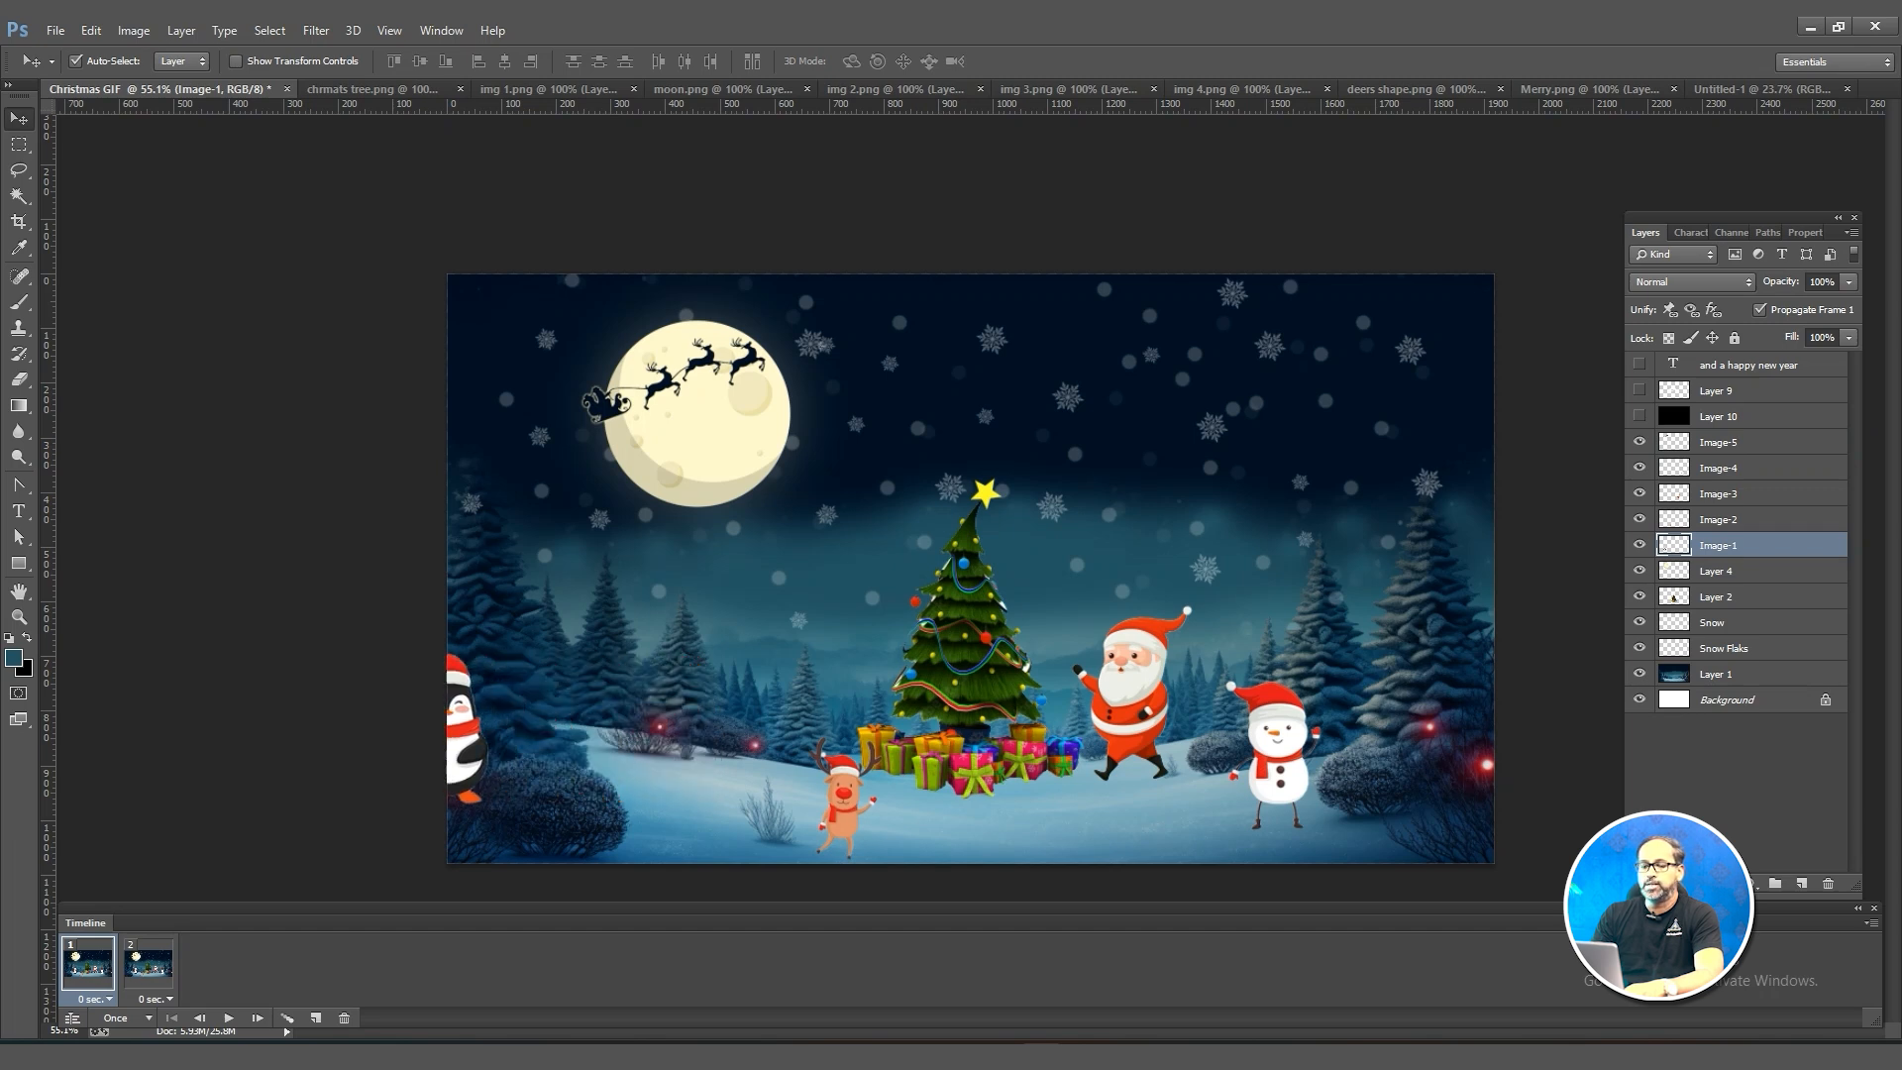
Move the reindeer on layer Image-2 horizontally off the left edge of the canvas in frame 1.
key("alt+bracketright")
key("shift+Left")
key("shift+Left")
key("shift+Left")
key("shift+Left")
key("shift+Left")
key("shift+Left")
key("shift+Left")
key("shift+Left")
key("shift+Left")
key("shift+Left")
key("shift+Left")
key("shift+Left")
key("shift+Left")
key("shift+Left")
key("shift+Left")
key("shift+Left")
key("shift+Left")
key("shift+Left")
key("shift+Left")
key("shift+Left")
key("shift+Left")
key("shift+Left")
key("shift+Left")
key("shift+Left")
key("shift+Left")
key("shift+Left")
key("shift+Left")
key("shift+Left")
key("shift+Left")
key("shift+Left")
key("shift+Left")
key("shift+Left")
key("shift+Left")
key("shift+Left")
key("shift+Left")
key("shift+Left")
key("shift+Left")
key("shift+Left")
key("shift+Left")
key("shift+Left")
Move the snowman on layer Image-4 horizontally off the right edge of the canvas in frame 1.
key("alt+bracketright")
key("alt+bracketright")
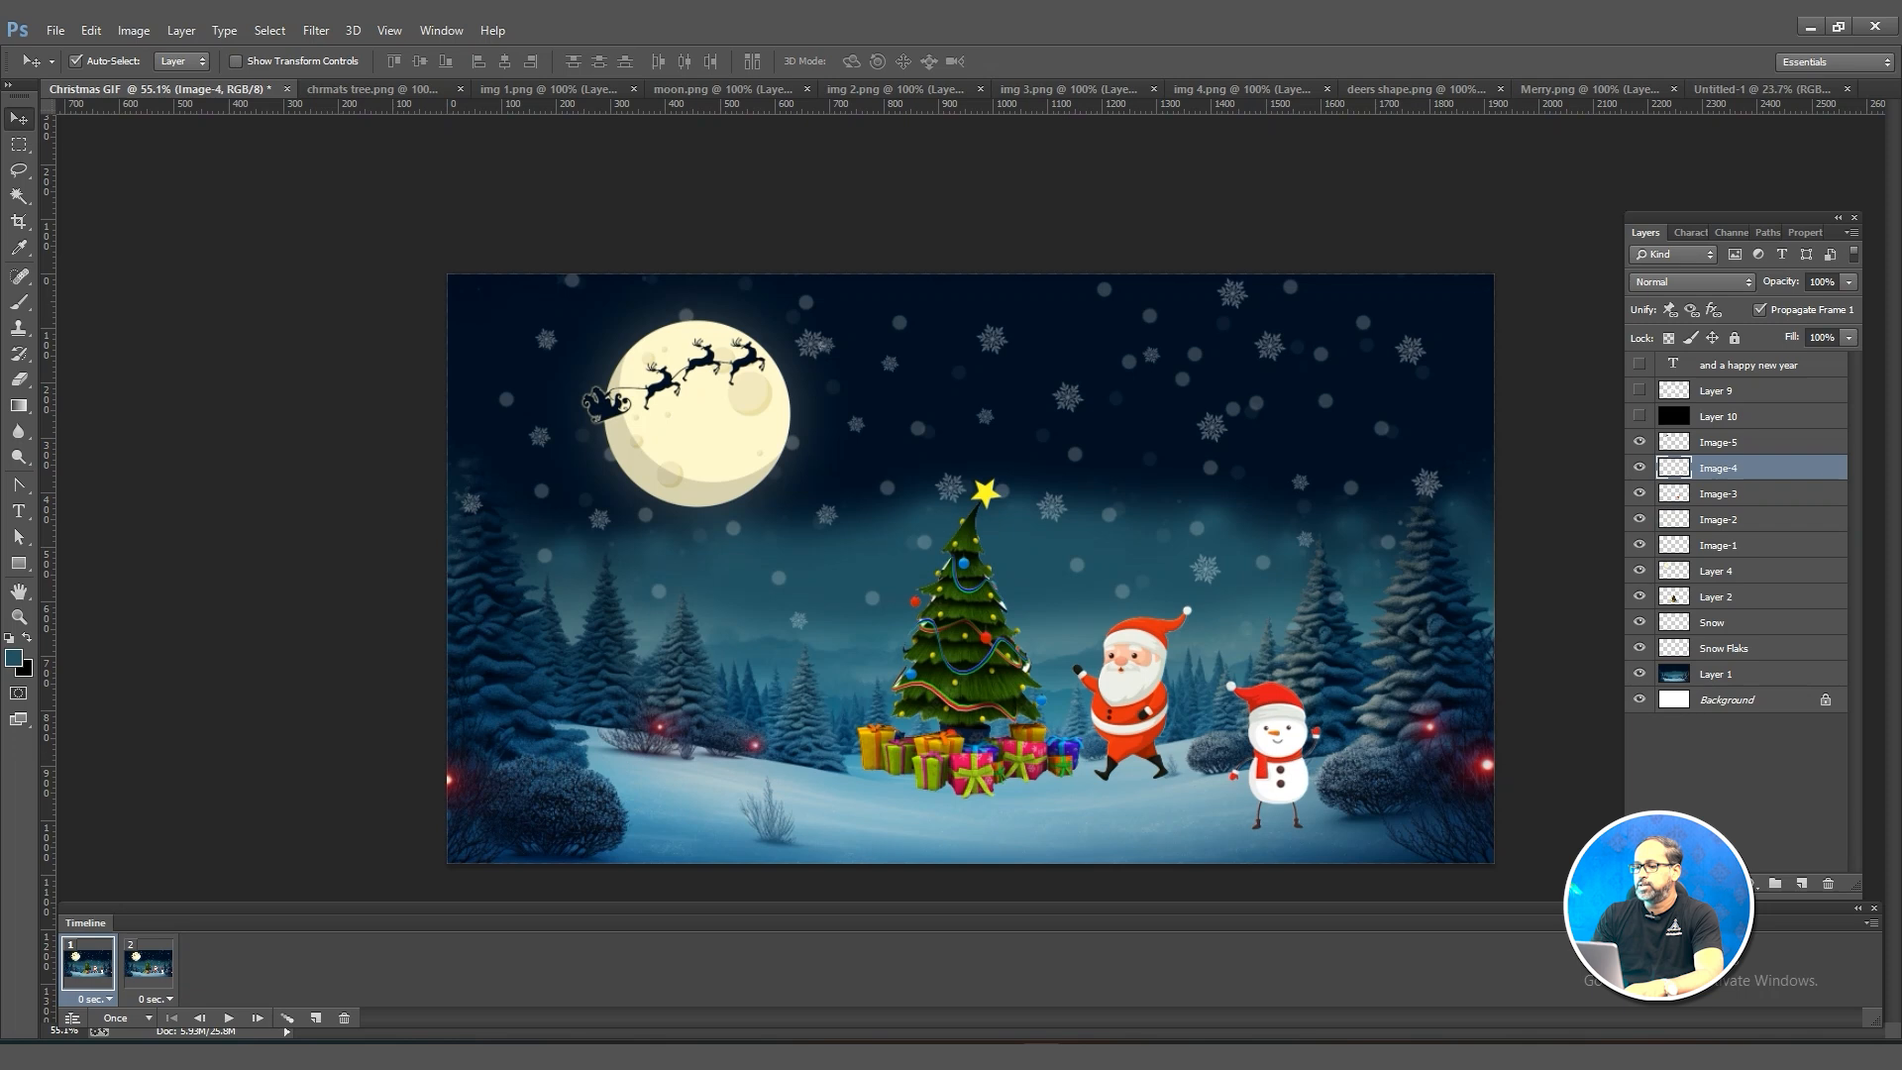
key("shift+Right")
key("shift+Right")
key("shift+Right")
key("shift+Right")
key("shift+Right")
key("shift+Right")
key("shift+Right")
key("shift+Right")
key("shift+Right")
key("shift+Right")
key("shift+Right")
key("shift+Right")
key("shift+Right")
key("shift+Right")
key("shift+Right")
key("shift+Right")
key("shift+Right")
key("shift+Right")
key("shift+Right")
key("shift+Right")
Move Santa on layer Image-3 horizontally off the right edge of the canvas in frame 1.
key("alt+bracketleft")
key("shift+Right")
key("shift+Right")
key("shift+Right")
key("shift+Right")
key("shift+Right")
key("shift+Right")
key("shift+Right")
key("shift+Right")
key("shift+Right")
key("shift+Right")
key("shift+Right")
key("shift+Right")
key("shift+Right")
key("shift+Right")
key("shift+Right")
key("shift+Right")
key("shift+Right")
key("shift+Right")
key("shift+Right")
key("shift+Right")
key("shift+Right")
key("shift+Right")
key("shift+Right")
key("shift+Right")
key("shift+Right")
key("shift+Right")
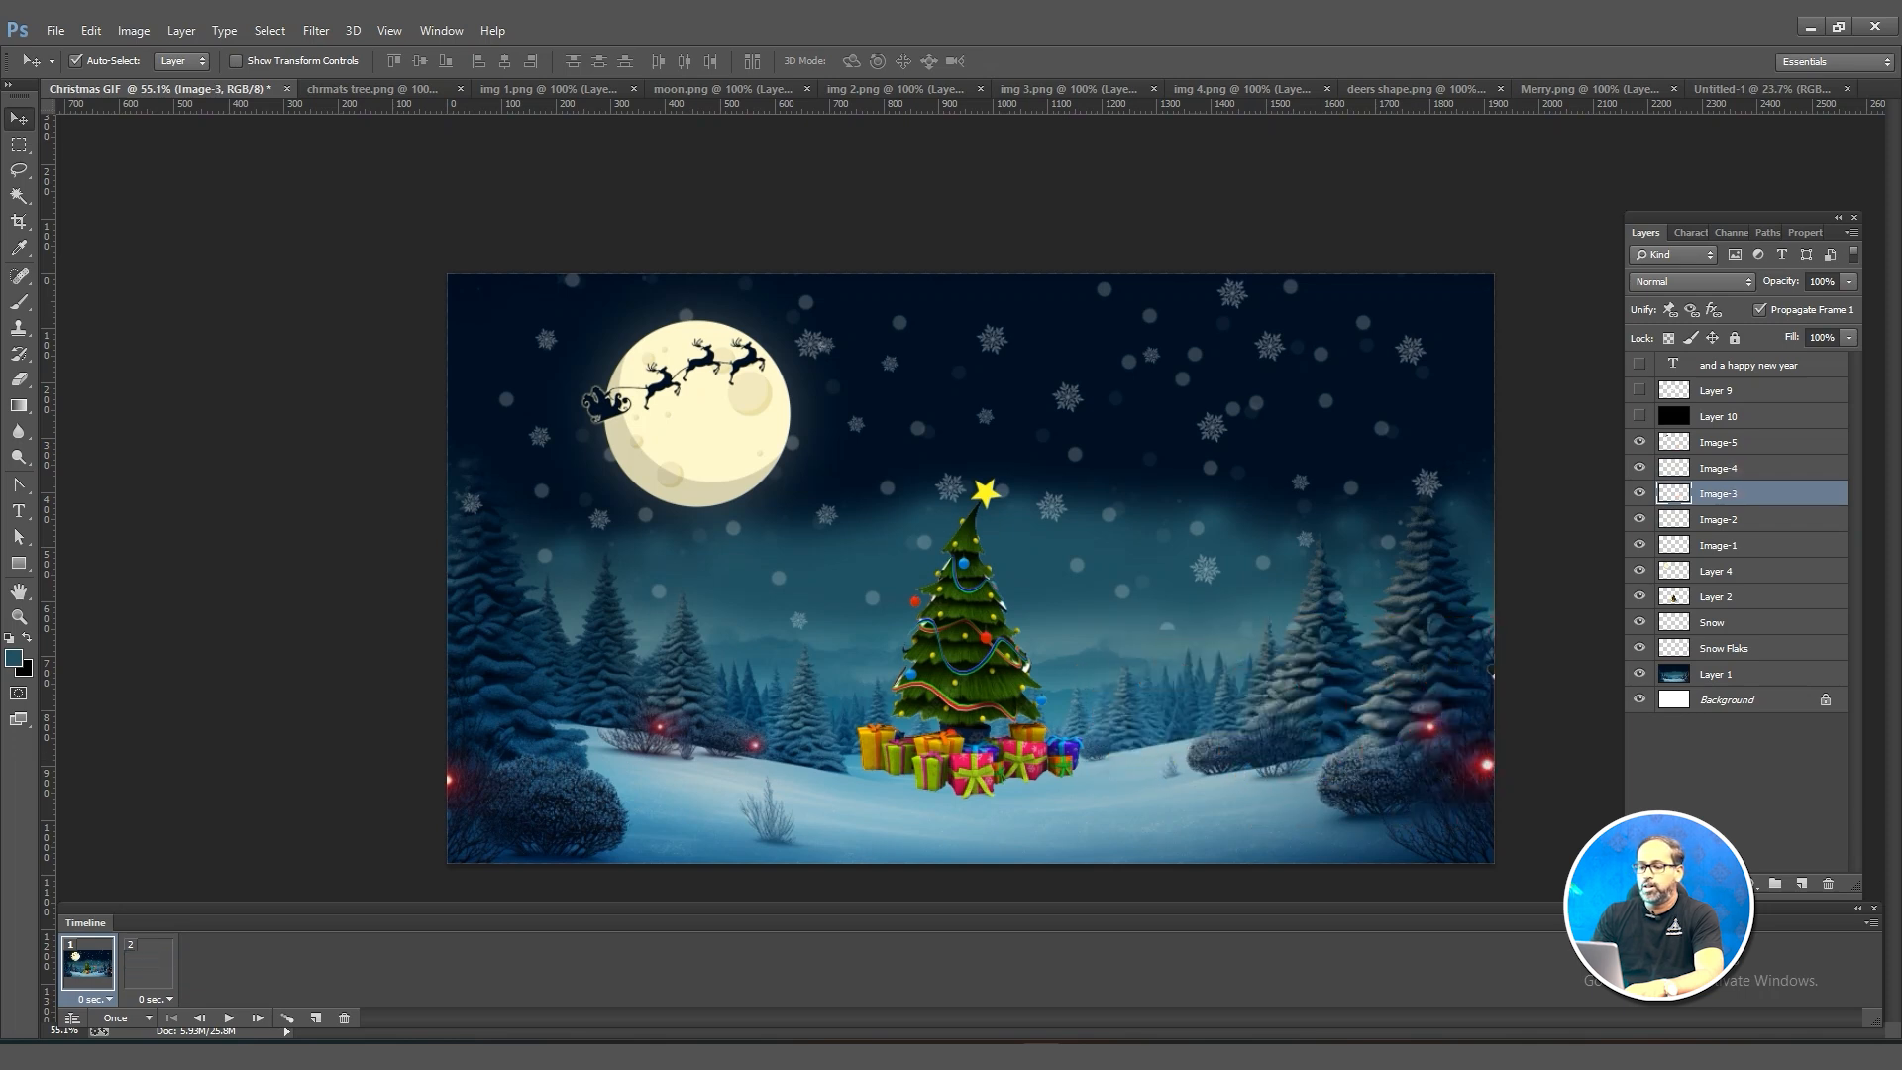
Move the snowman on layer Image-4 horizontally into the scene in frame 2, stopping just right of the Christmas tree and gifts.
key("alt+bracketright")
key("shift+Left")
key("shift+Left")
key("shift+Left")
key("shift+Left")
key("shift+Left")
key("shift+Left")
key("shift+Left")
key("shift+Left")
key("shift+Left")
key("shift+Left")
key("shift+Left")
key("shift+Left")
key("shift+Left")
key("shift+Left")
key("shift+Left")
key("shift+Left")
key("shift+Left")
key("shift+Left")
key("shift+Left")
key("shift+Left")
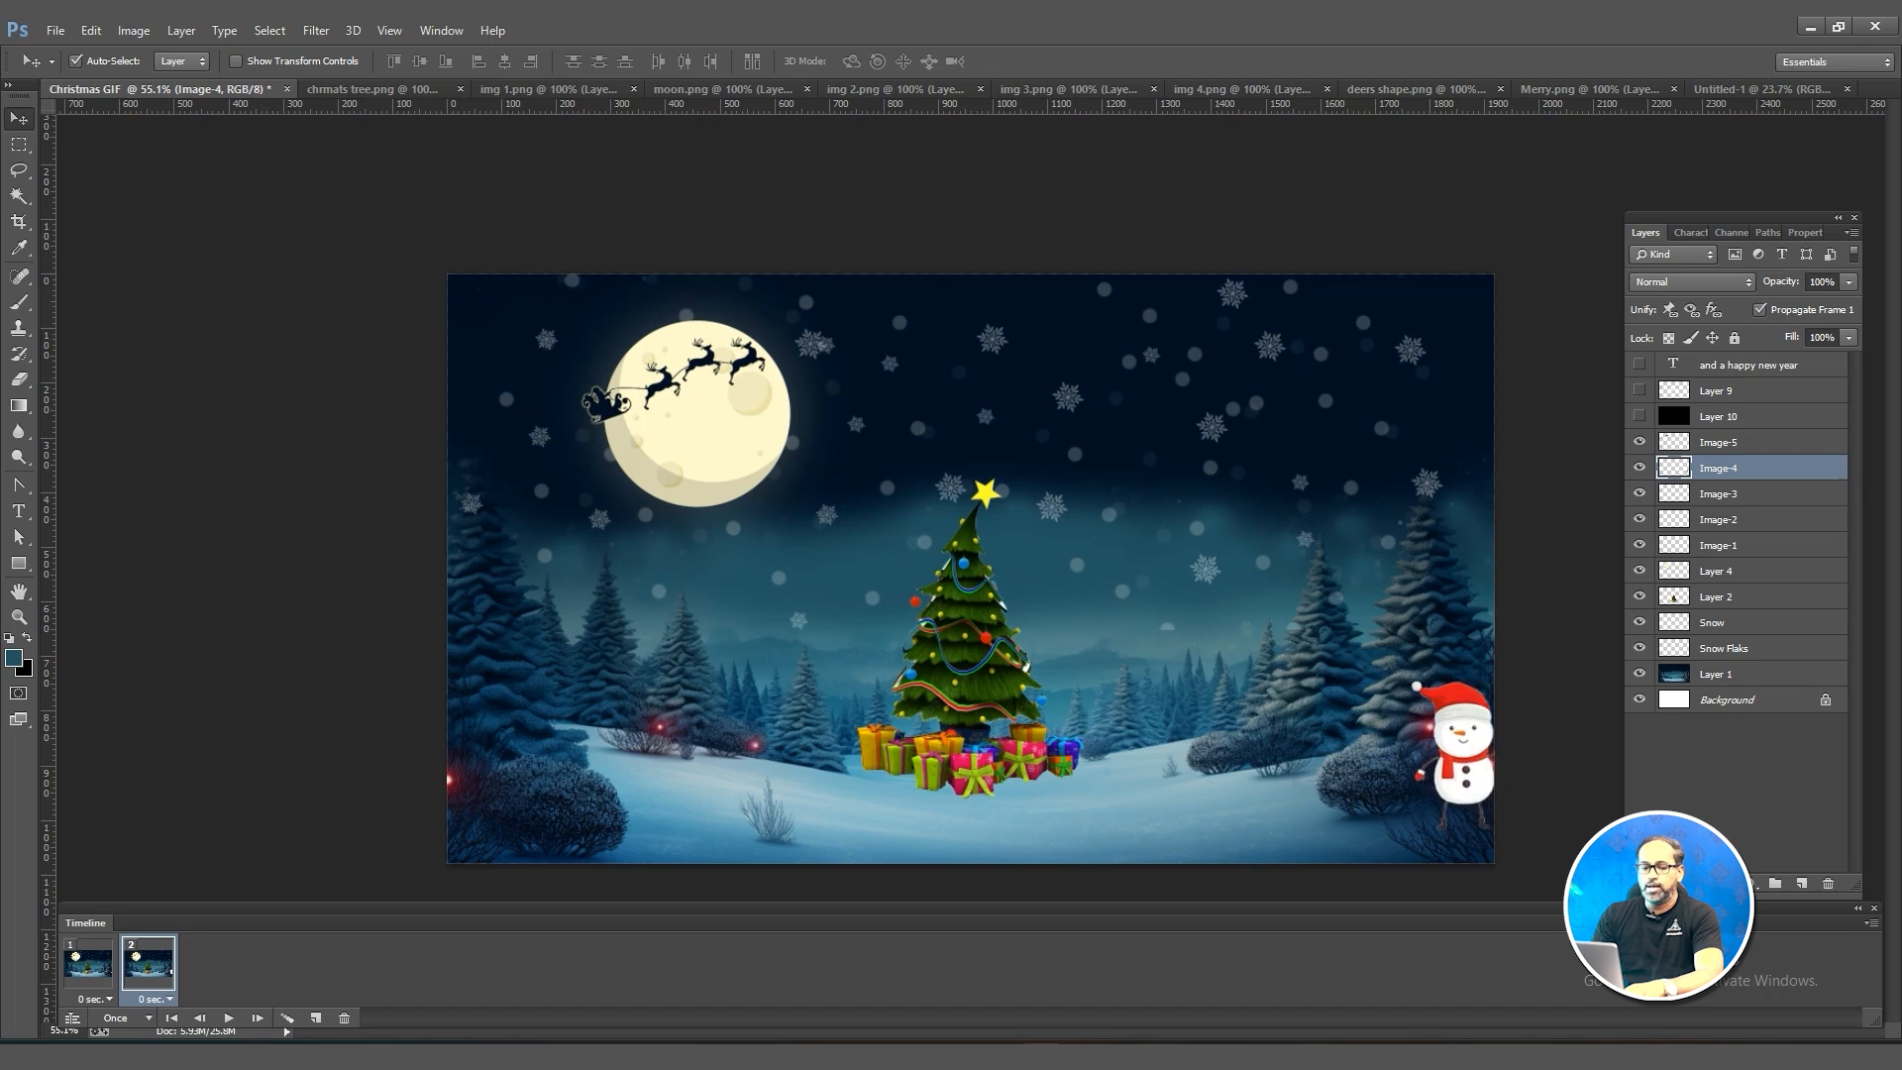
key("shift+Left")
key("shift+Left")
key("shift+Left")
key("shift+Left")
key("shift+Left")
key("shift+Left")
key("shift+Left")
key("shift+Left")
key("shift+Left")
key("shift+Left")
key("shift+Left")
key("shift+Left")
key("shift+Left")
key("shift+Left")
key("shift+Left")
key("shift+Left")
key("shift+Left")
key("shift+Left")
key("shift+Left")
key("shift+Left")
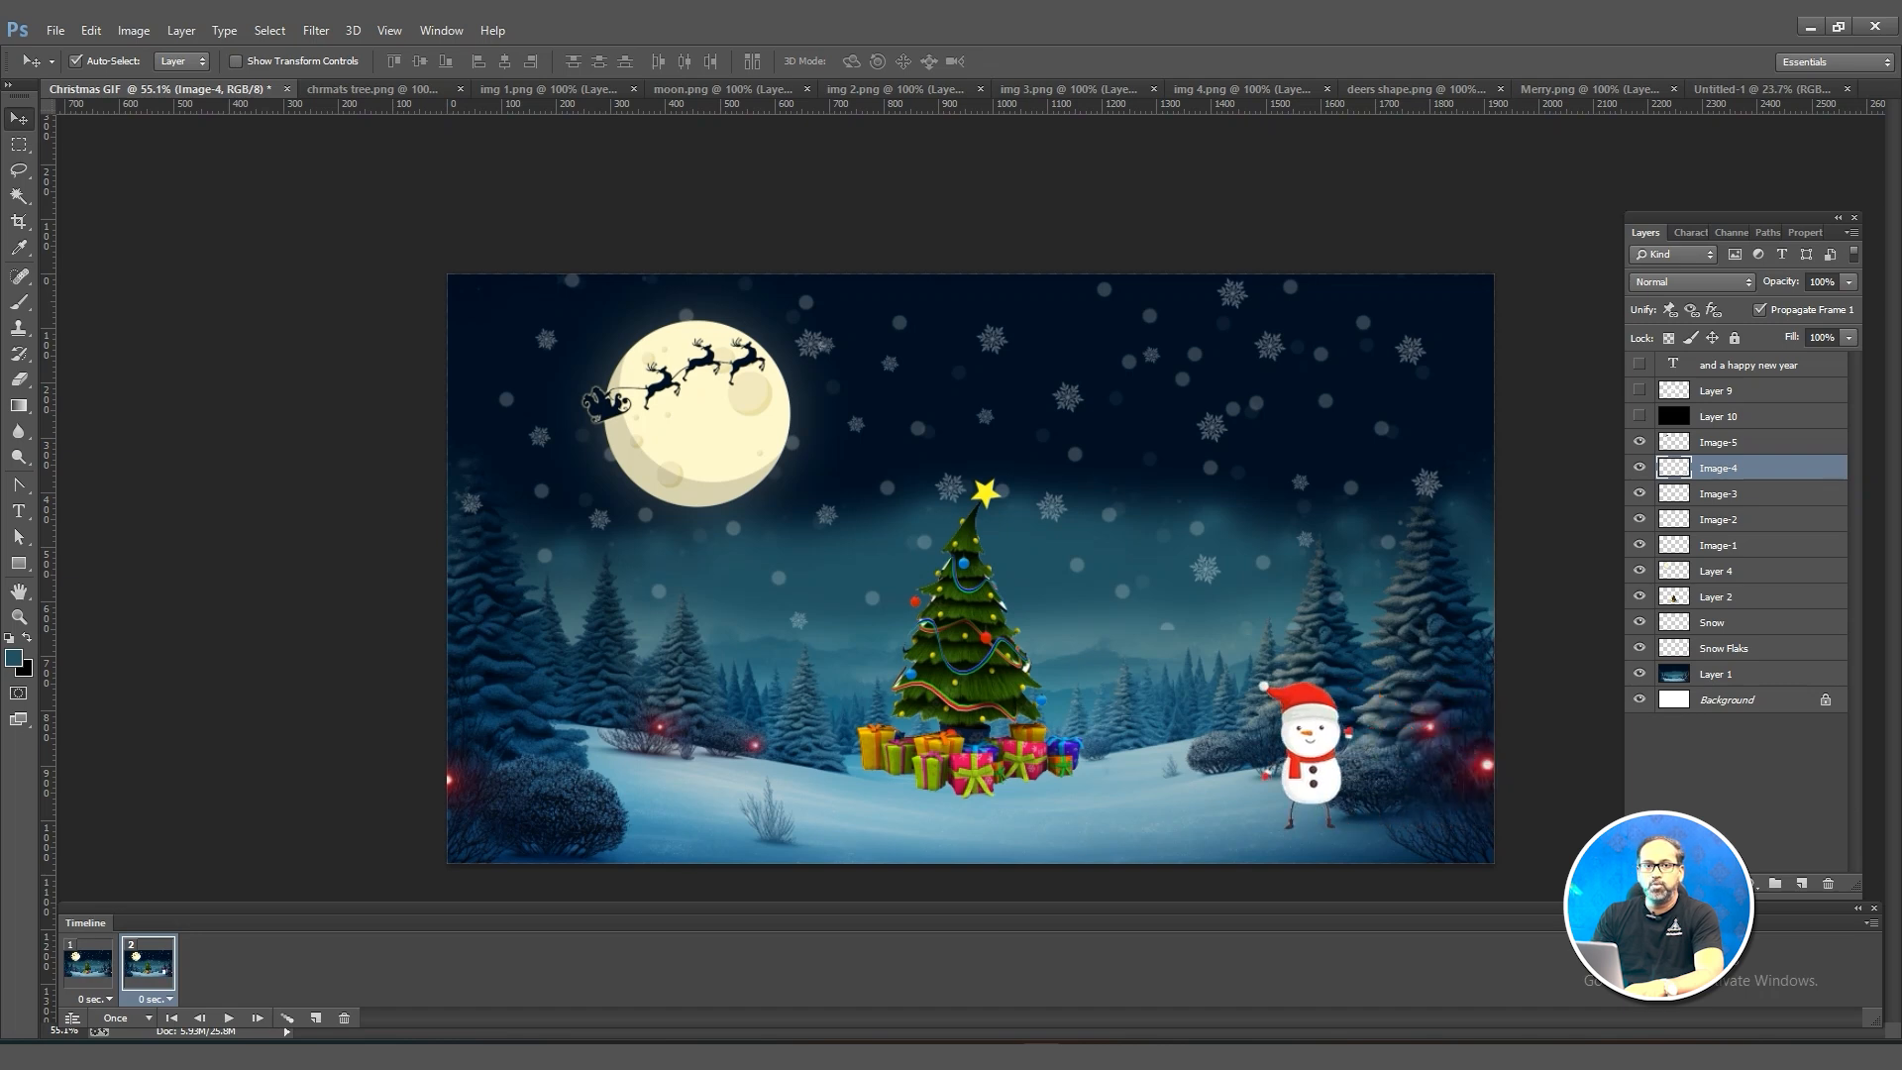
key("shift+Left")
key("shift+Left")
key("shift+Left")
key("shift+Left")
key("shift+Left")
key("shift+Left")
key("shift+Left")
key("shift+Left")
key("shift+Left")
key("shift+Left")
key("shift+Left")
key("shift+Left")
key("shift+Left")
key("shift+Left")
key("shift+Left")
key("shift+Left")
key("shift+Left")
key("shift+Left")
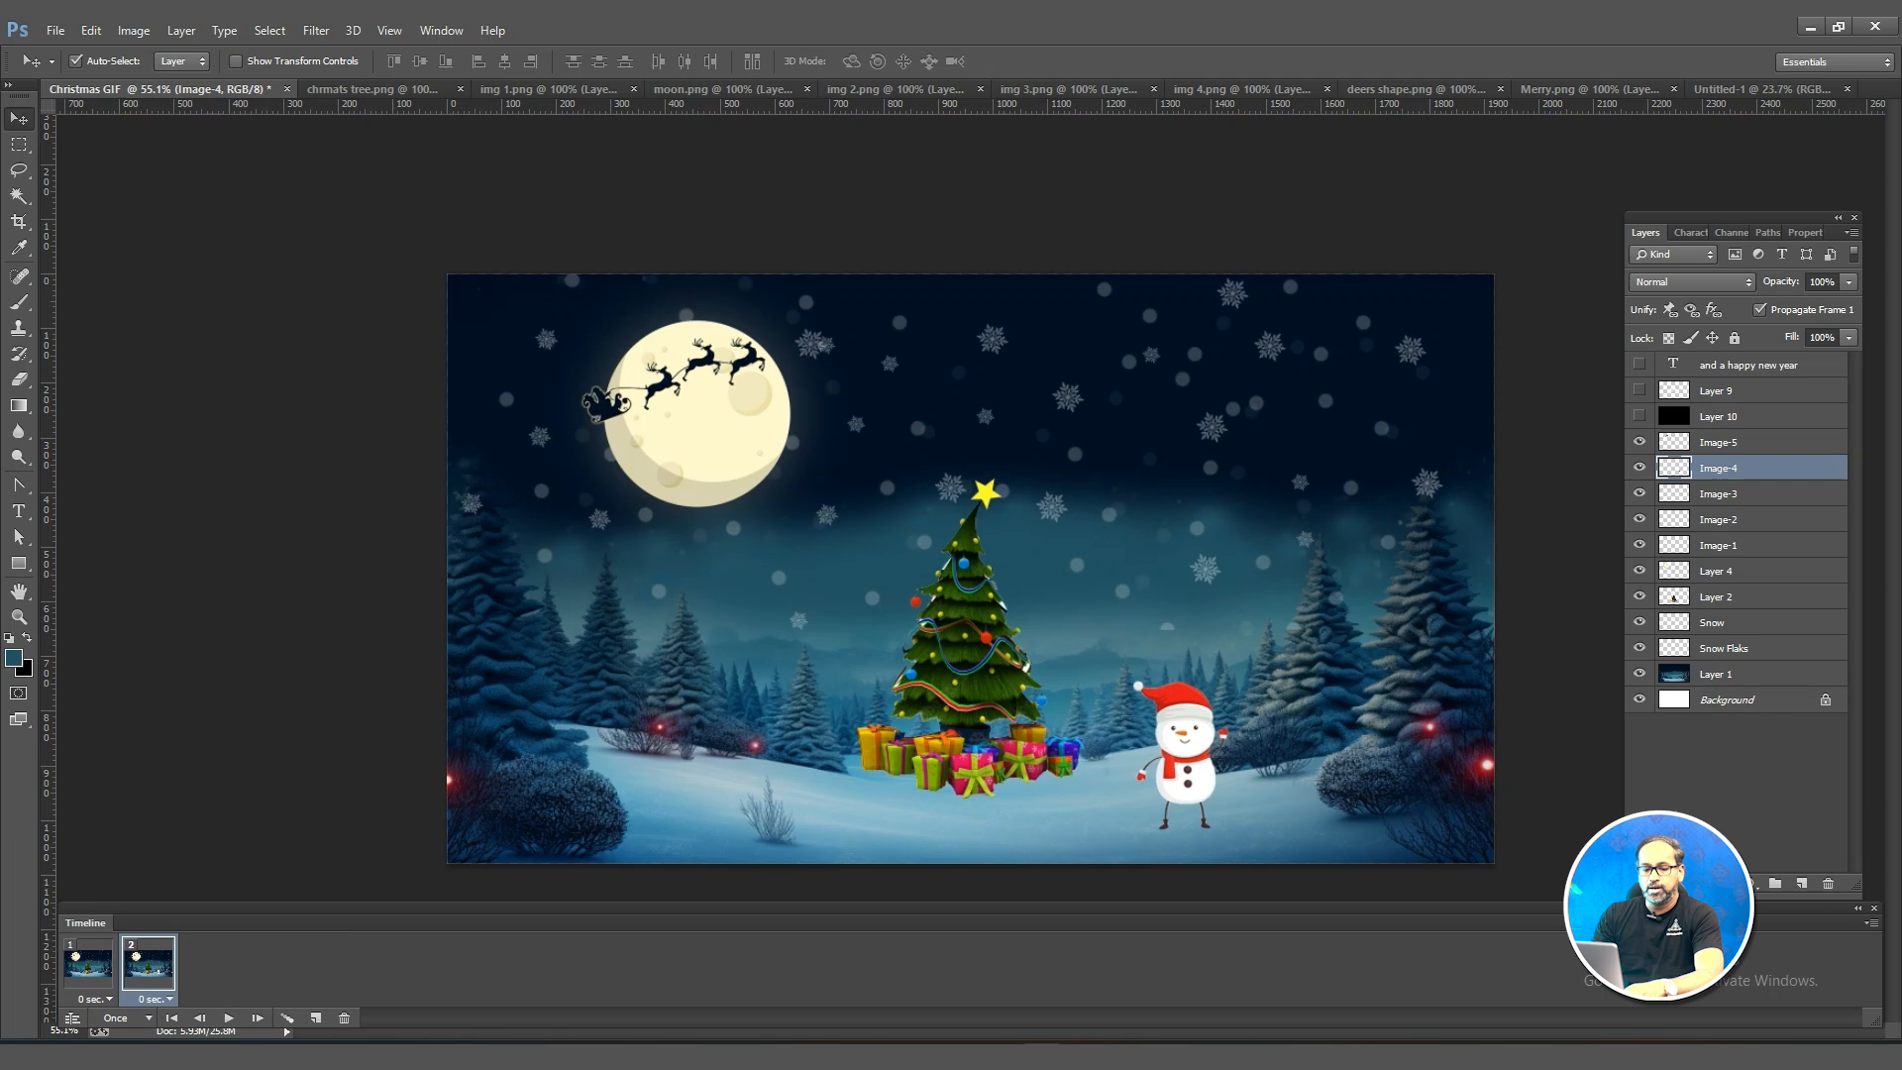
key("shift+Left")
Move the Snow Flaks layer straight down by about 190 px in frame 2.
left_click(1723, 648)
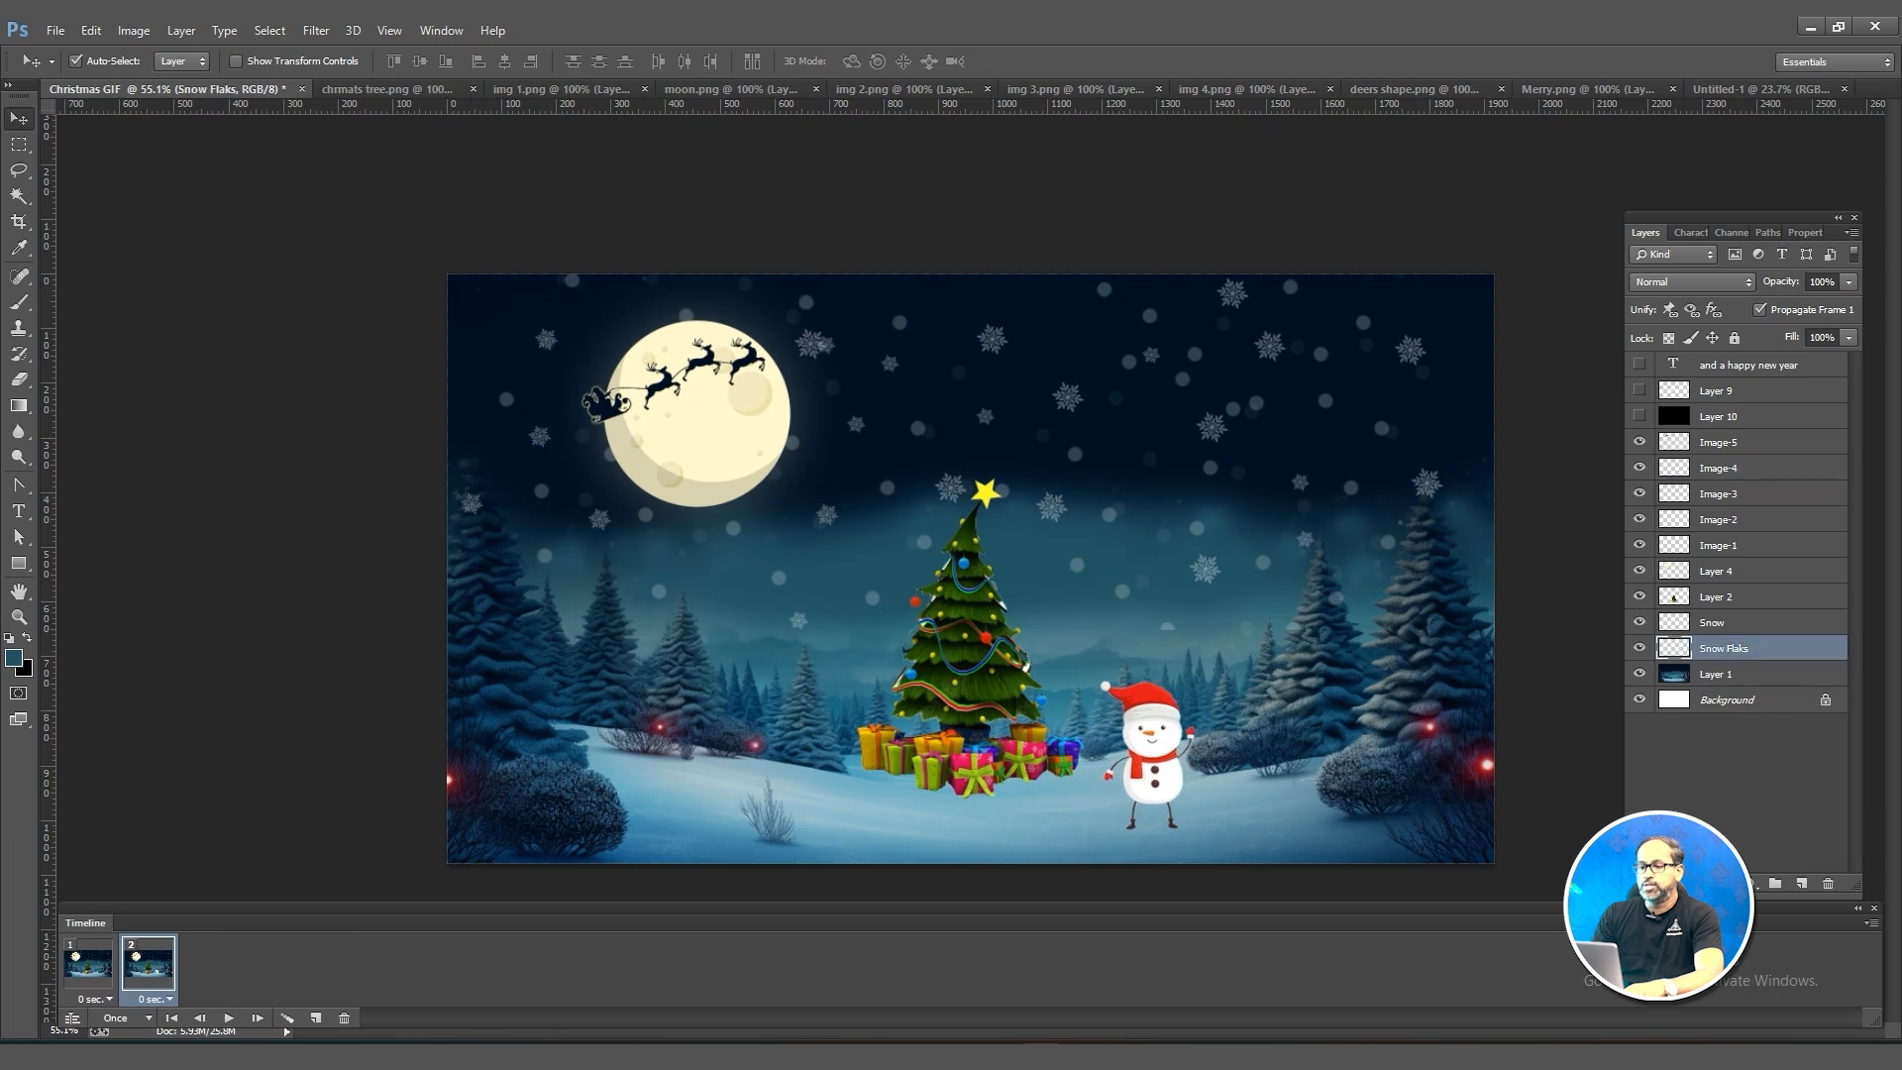
key("shift+Down")
key("shift+Down")
key("shift+Down")
key("shift+Down")
key("shift+Down")
key("shift+Down")
key("shift+Down")
key("shift+Down")
key("shift+Down")
key("shift+Down")
key("shift+Down")
key("shift+Down")
key("shift+Down")
key("shift+Down")
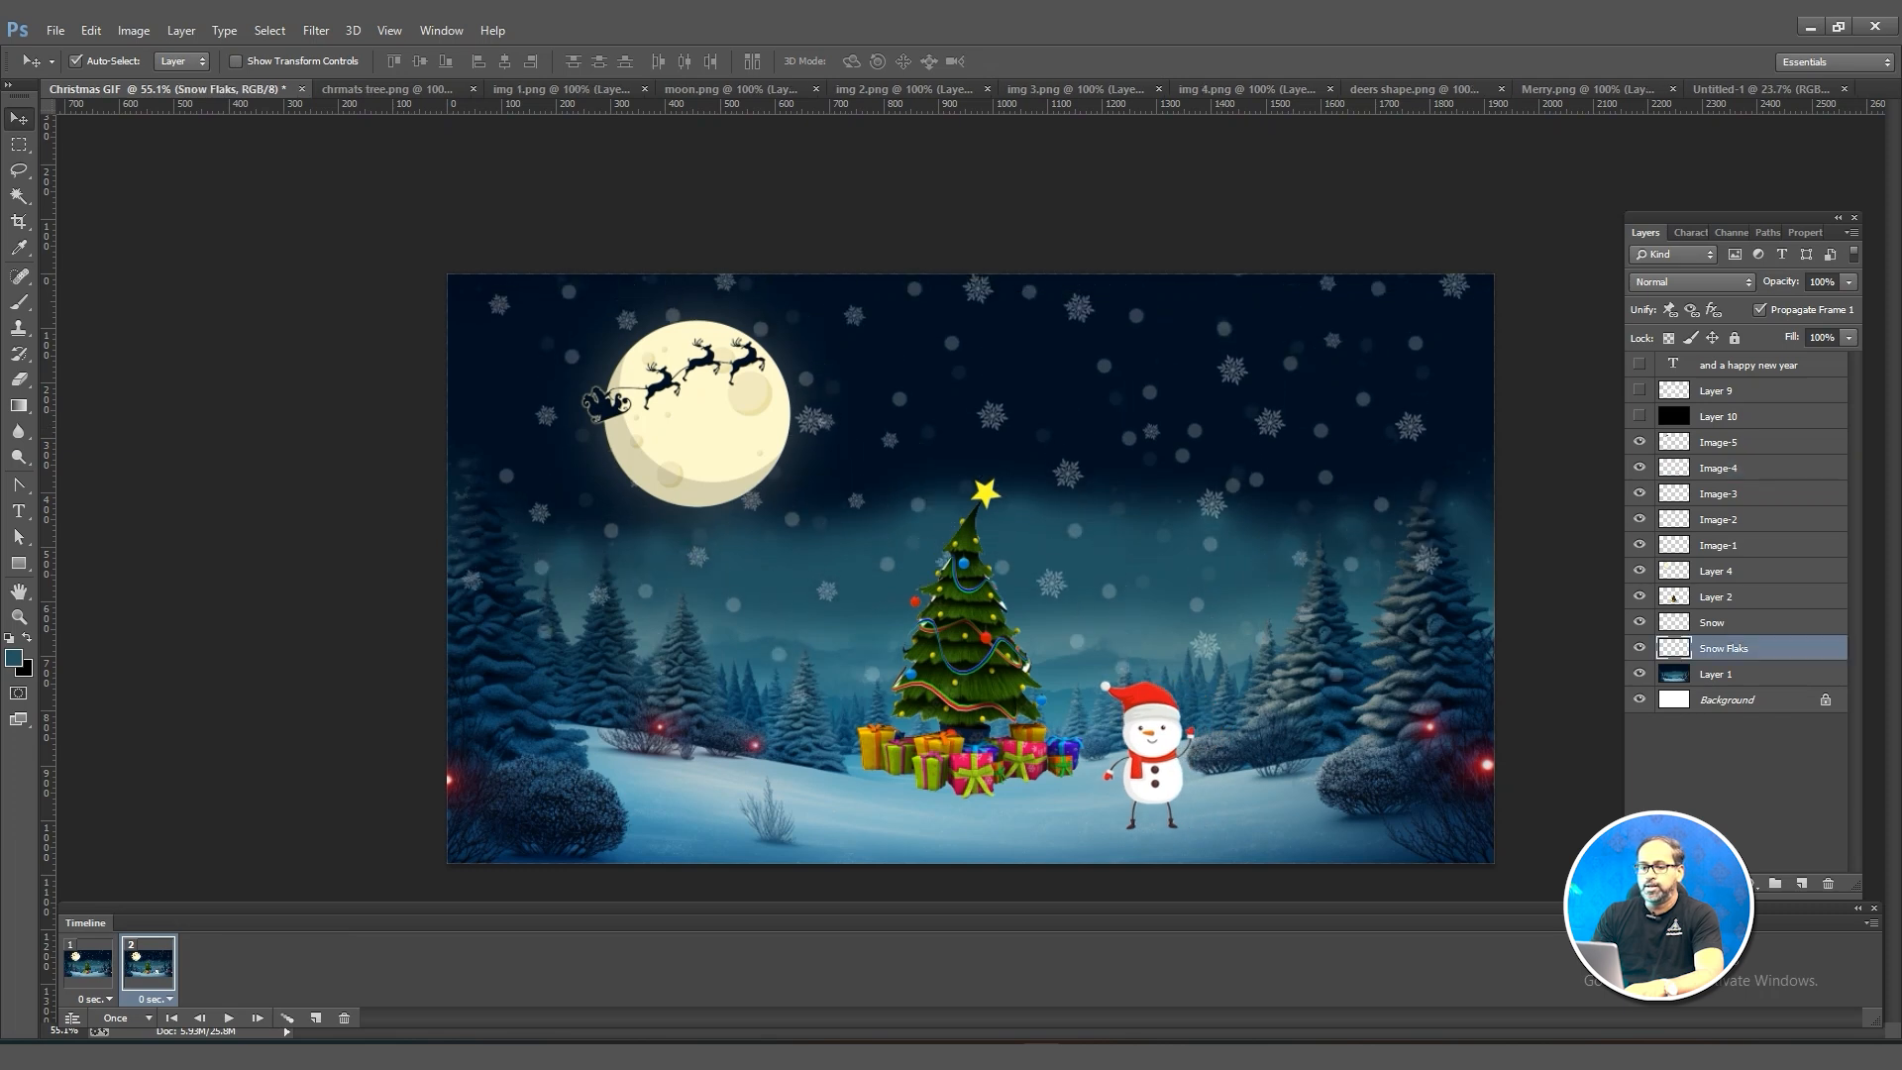
key("shift+Down")
key("shift+Down")
key("shift+Down")
key("shift+Down")
key("shift+Down")
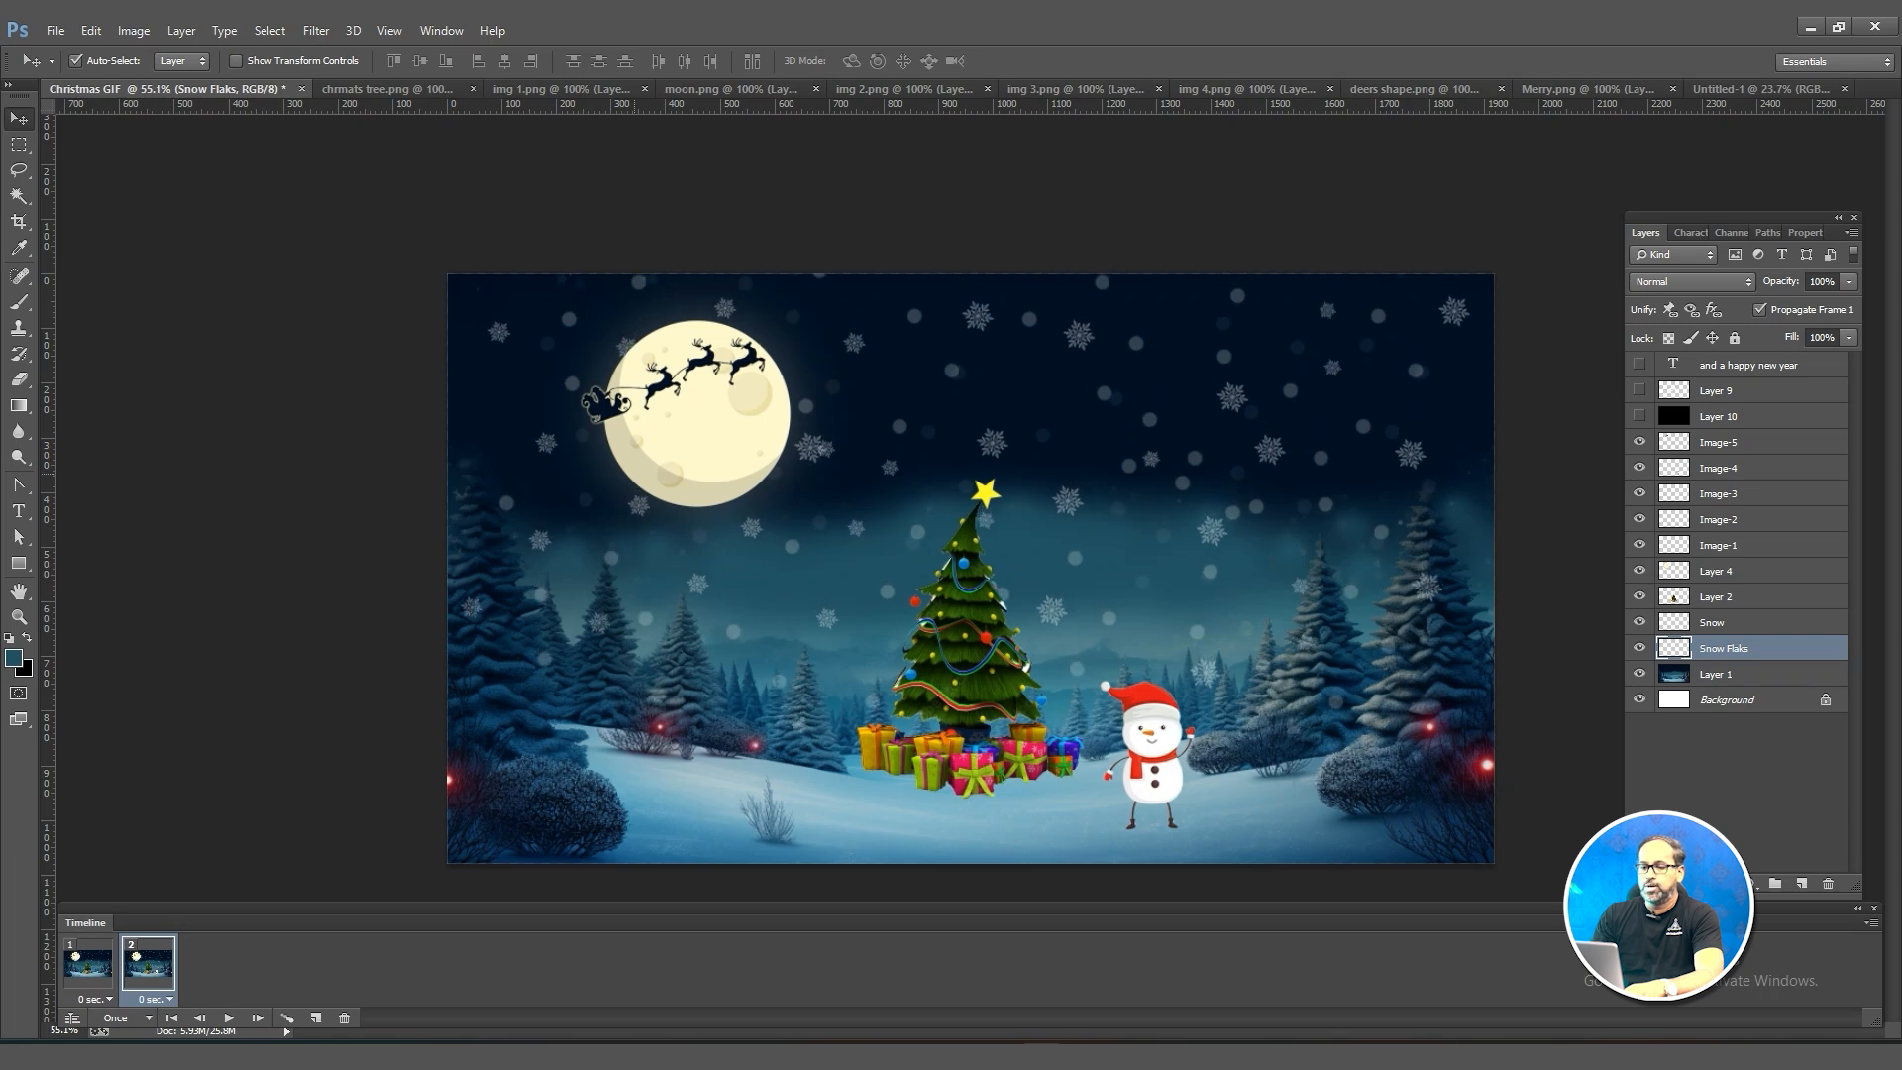
Move the sleigh and reindeer silhouette on layer Image-5 horizontally away from the moon to the canvas's left edge in frame 1.
left_click(89, 966)
left_click(615, 408)
key("shift+Left")
key("shift+Left")
key("shift+Left")
key("shift+Left")
key("shift+Left")
key("shift+Left")
key("shift+Left")
key("shift+Left")
key("shift+Left")
key("shift+Left")
key("shift+Left")
key("shift+Left")
key("shift+Left")
key("shift+Left")
key("shift+Left")
key("shift+Left")
key("shift+Left")
key("shift+Left")
key("shift+Left")
key("shift+Left")
key("shift+Left")
key("shift+Left")
key("shift+Left")
key("shift+Left")
key("shift+Left")
key("shift+Left")
key("shift+Left")
key("shift+Left")
key("shift+Left")
key("shift+Left")
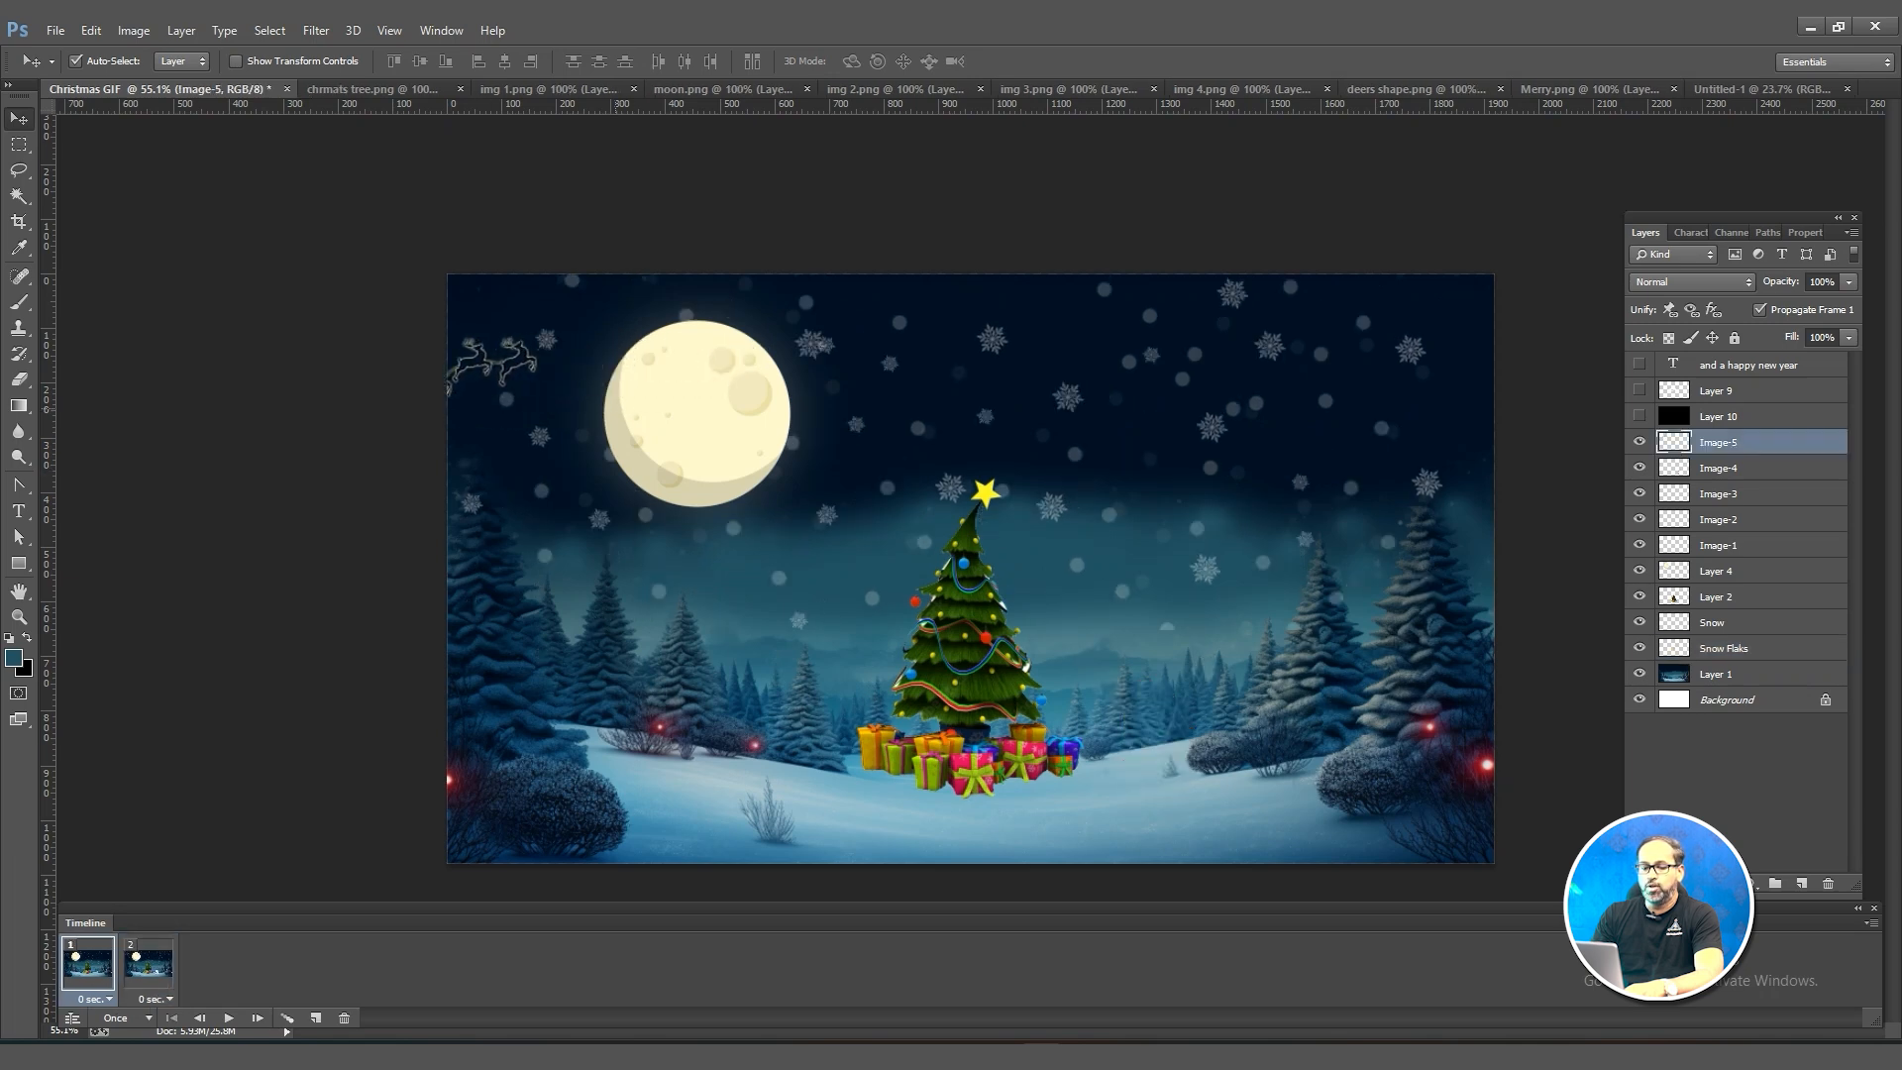
Rotate the sleigh silhouette on layer Image-5 clockwise by about 13.3 degrees with Free Transform.
key("ctrl+t")
left_click_drag(618, 299, 574, 352)
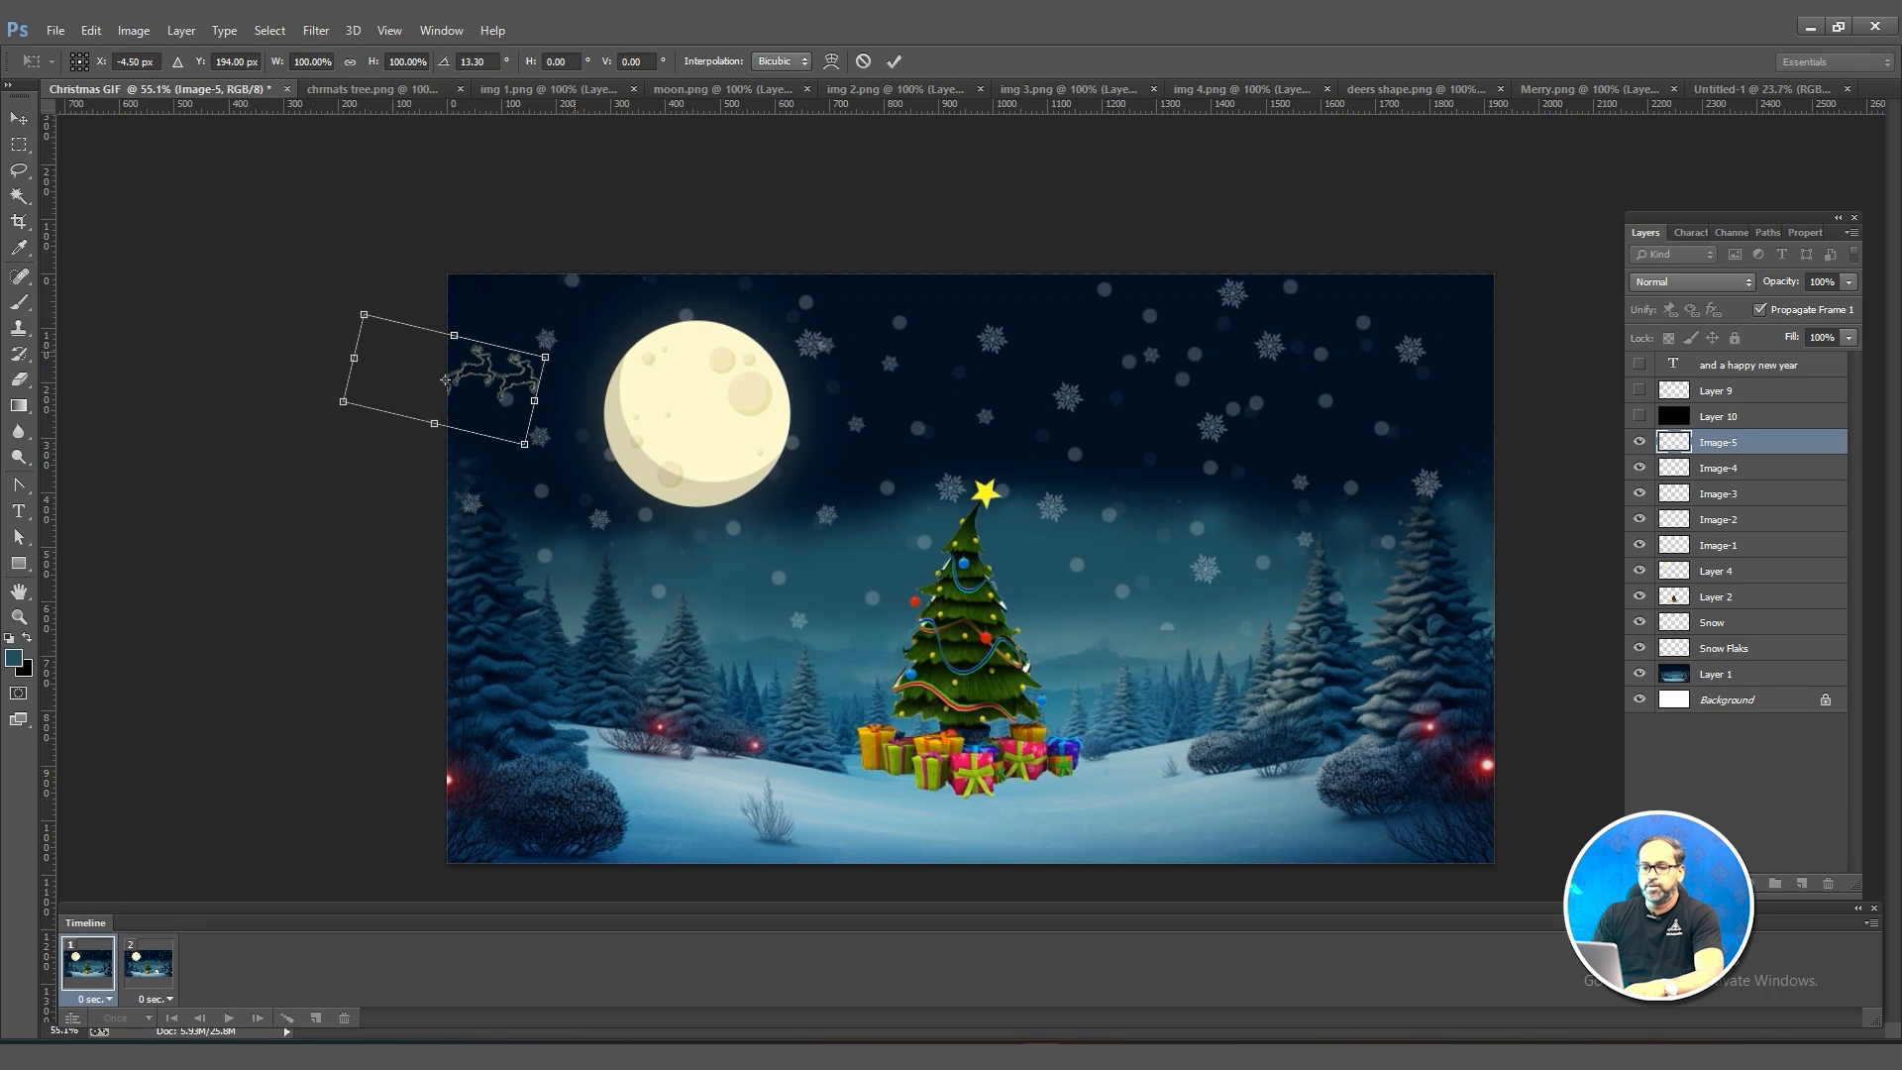
key("Return")
Shift the rotated sleigh silhouette further left in frame 1 until only the lead reindeer remains on the canvas.
key("shift+Left")
key("shift+Left")
key("shift+Left")
key("shift+Left")
key("shift+Left")
key("shift+Left")
key("shift+Left")
key("shift+Left")
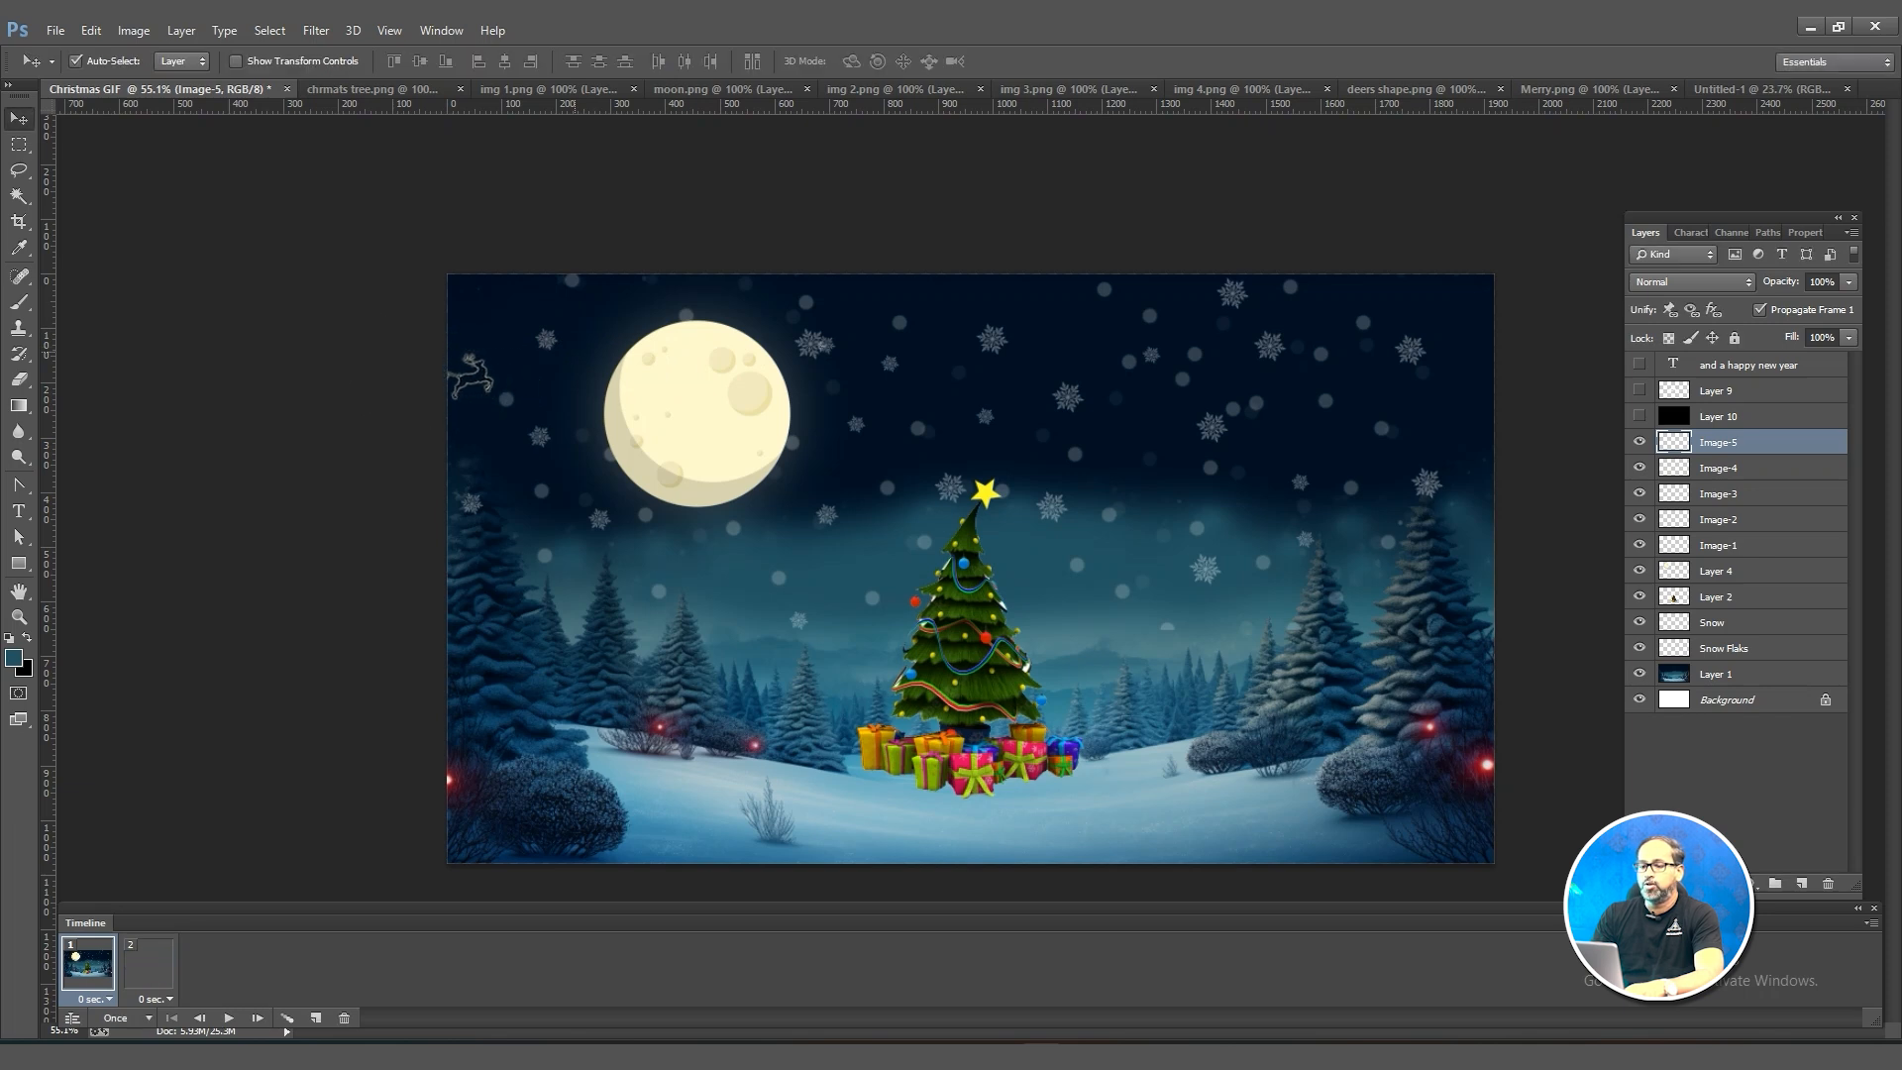
Move the sleigh silhouette on layer Image-5 horizontally right in frame 2 until its lead reindeer overlaps the moon's left side.
left_click(149, 964)
key("shift+Right")
key("shift+Right")
key("shift+Right")
key("shift+Right")
key("shift+Right")
key("shift+Right")
key("shift+Right")
key("shift+Right")
key("shift+Right")
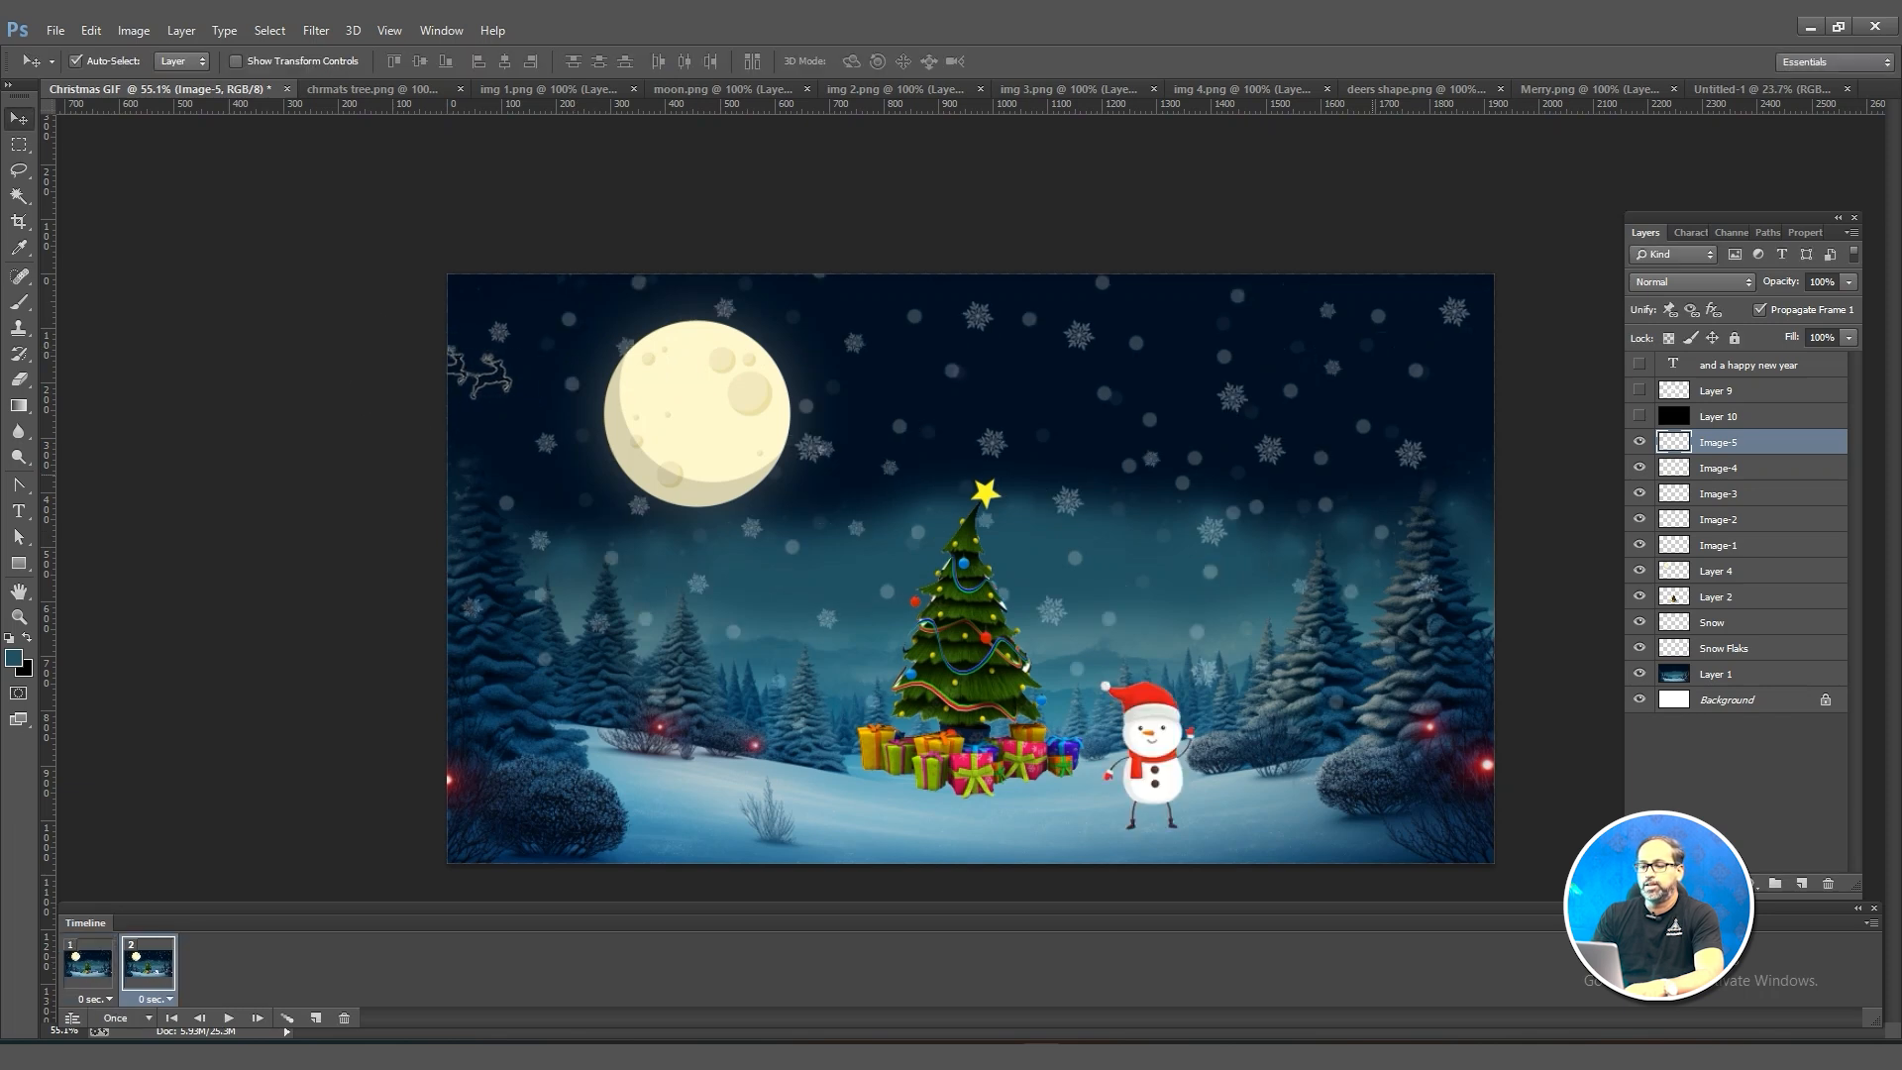
key("shift+Right")
key("shift+Right")
key("shift+Right")
key("shift+Right")
key("shift+Right")
key("shift+Right")
key("shift+Right")
key("shift+Right")
key("shift+Right")
key("shift+Right")
key("shift+Right")
key("shift+Right")
key("shift+Right")
key("shift+Right")
key("shift+Right")
key("shift+Right")
key("shift+Right")
key("shift+Right")
key("shift+Right")
key("shift+Right")
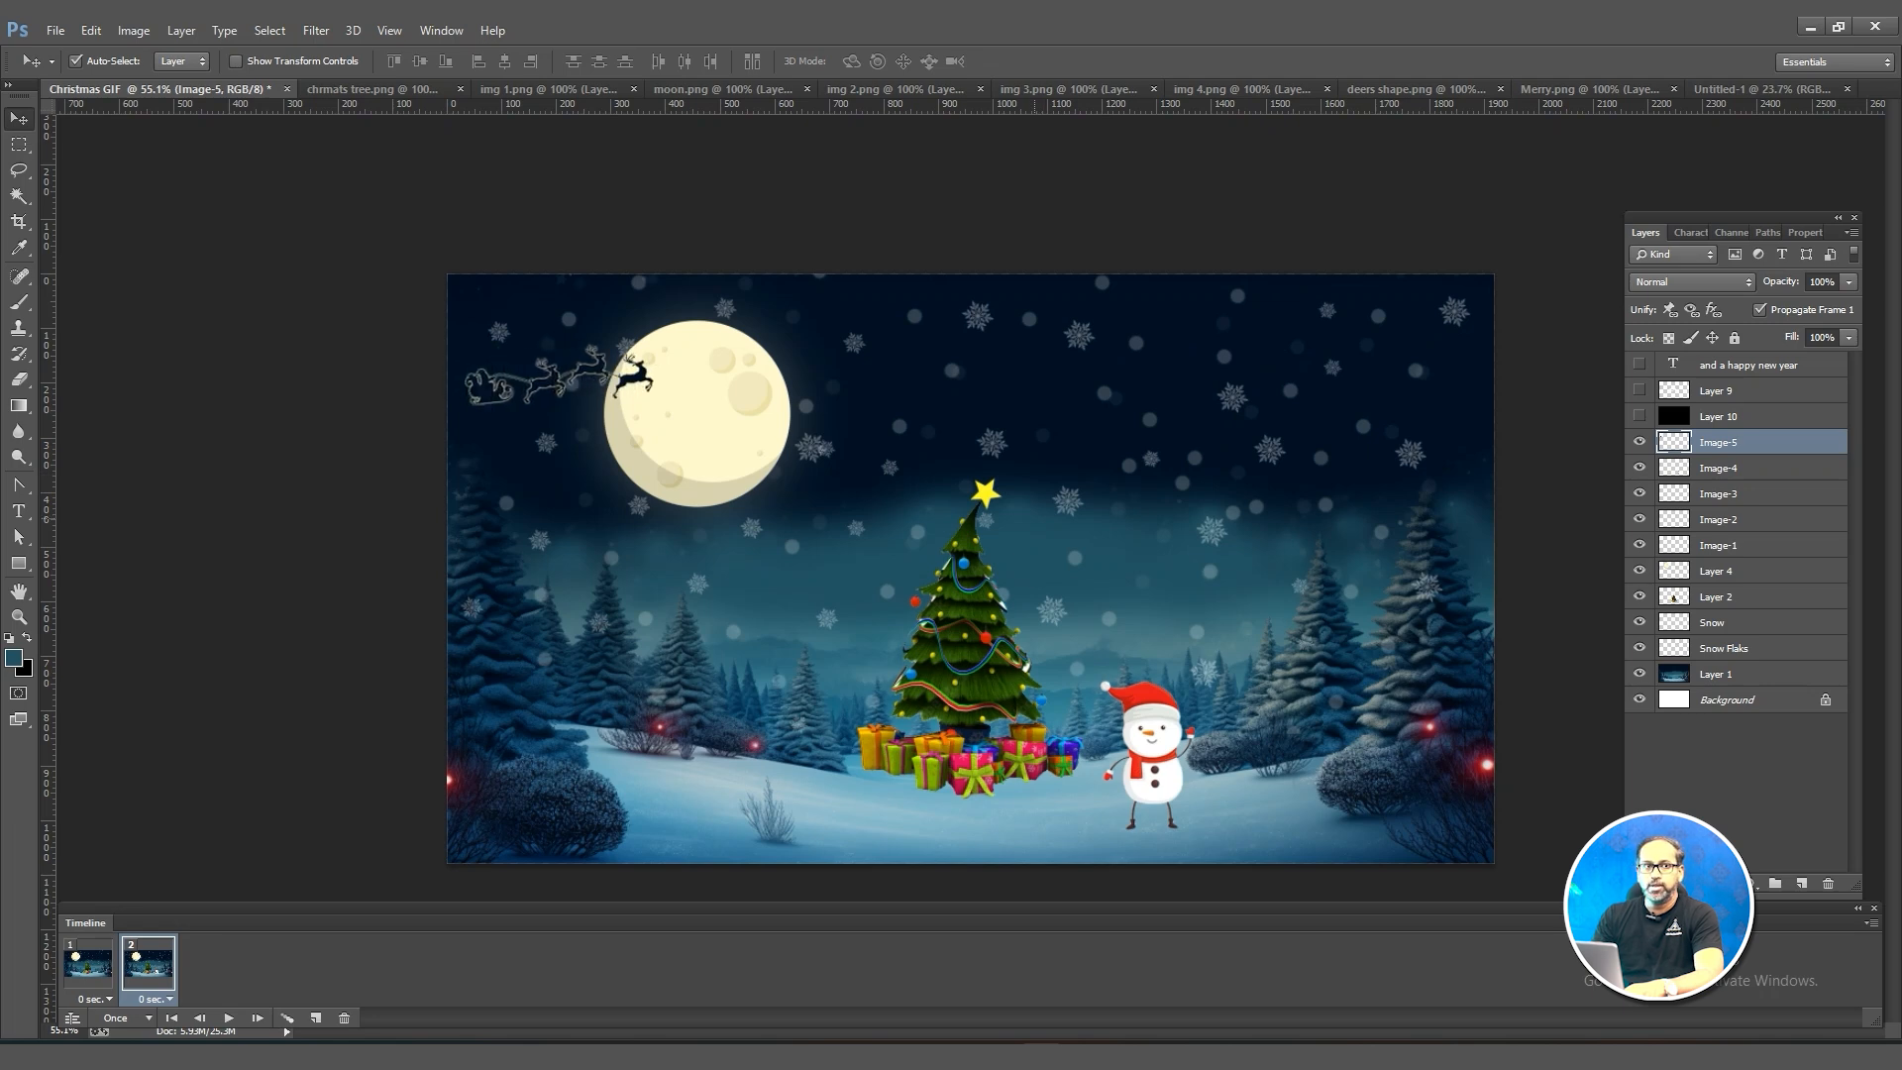
key("shift+Right")
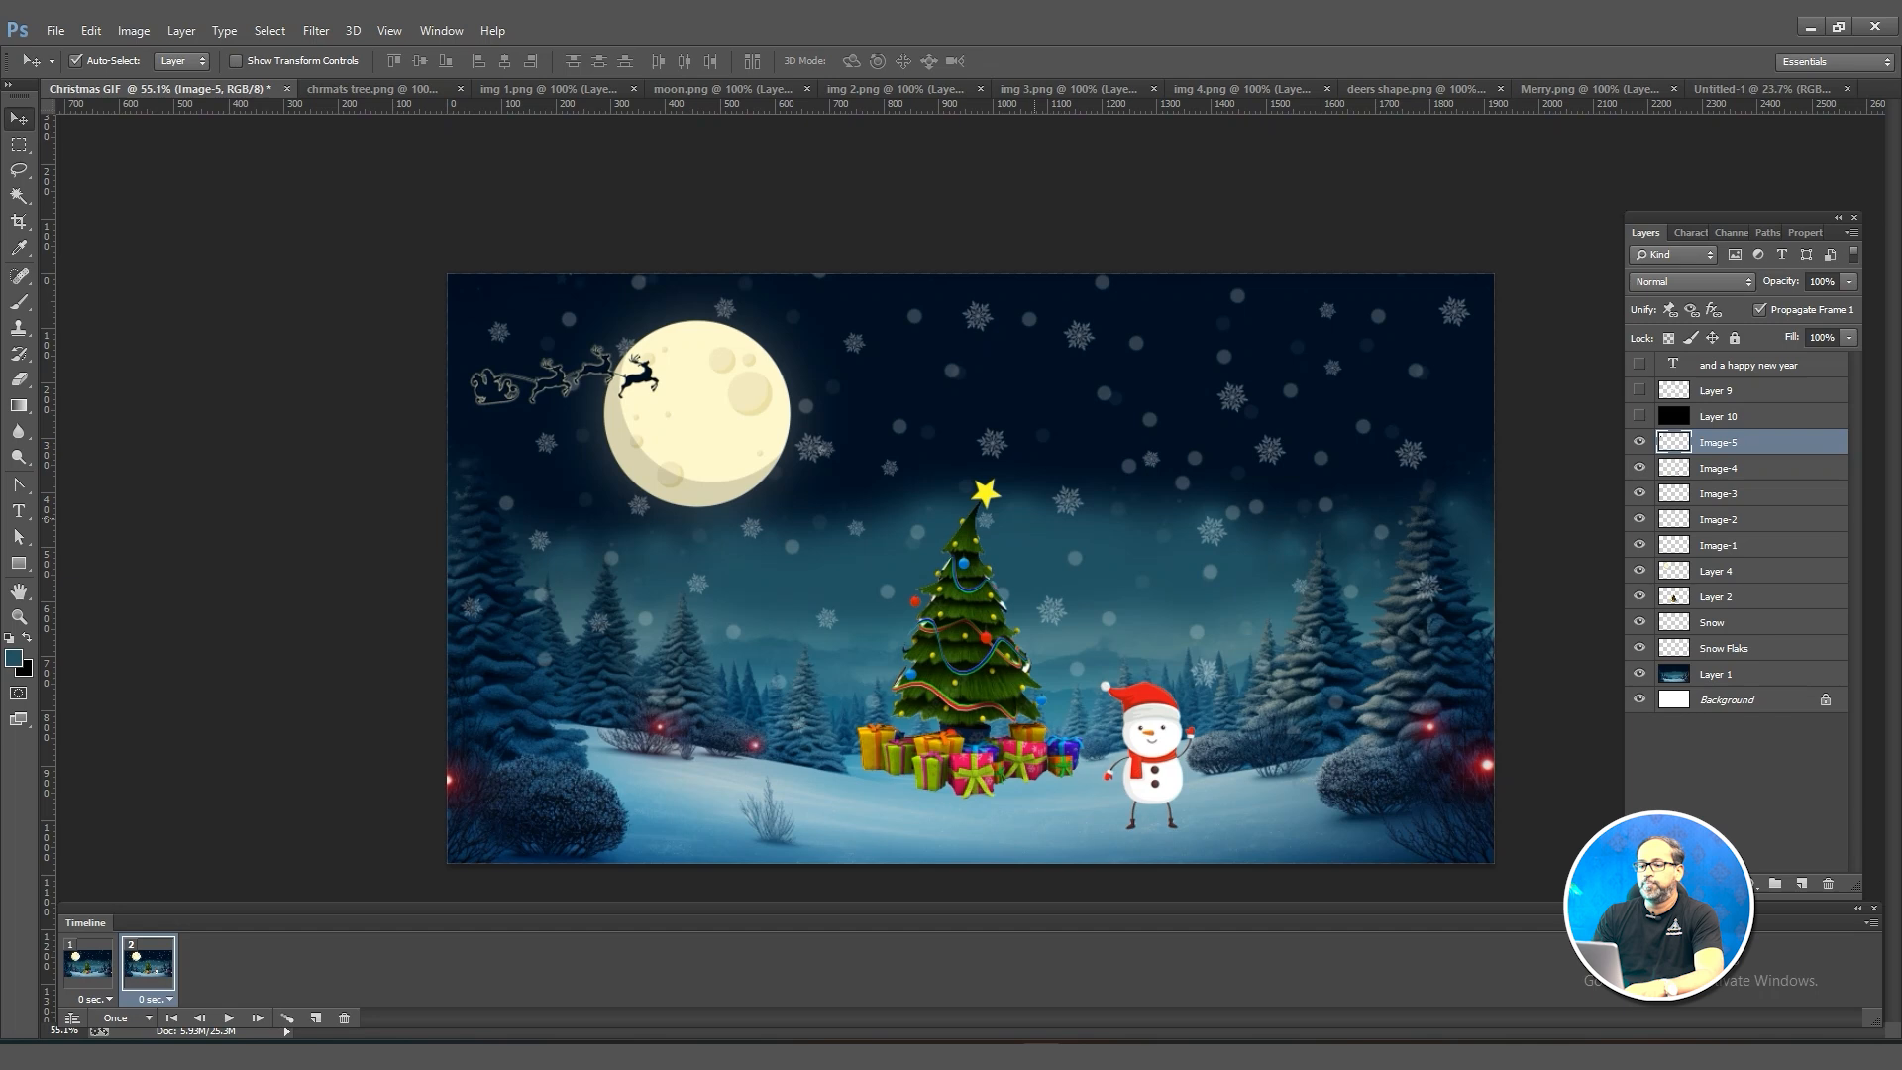
key("Right")
key("Right")
key("Right")
key("Right")
Tween frame 2 with the previous frame, adding 10 frames for all layers with position, opacity and effects.
left_click(287, 1018)
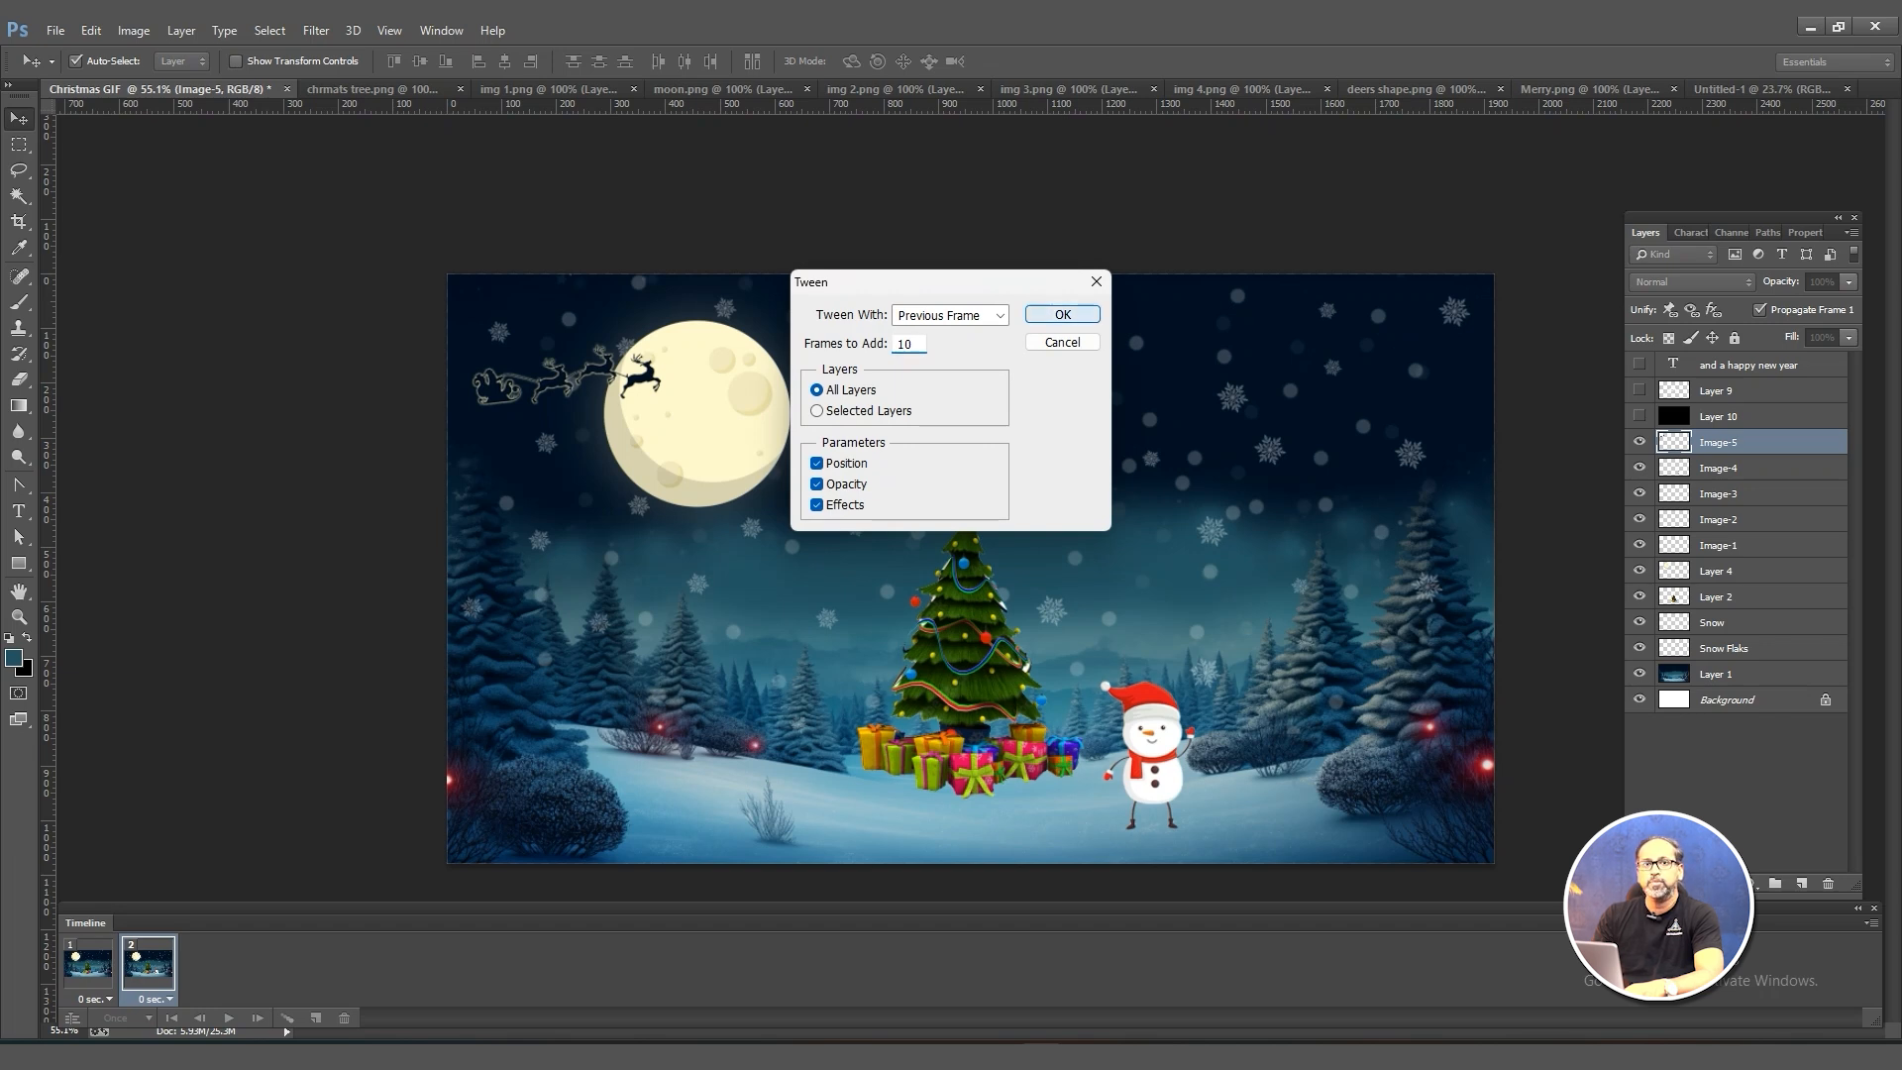
key("Return")
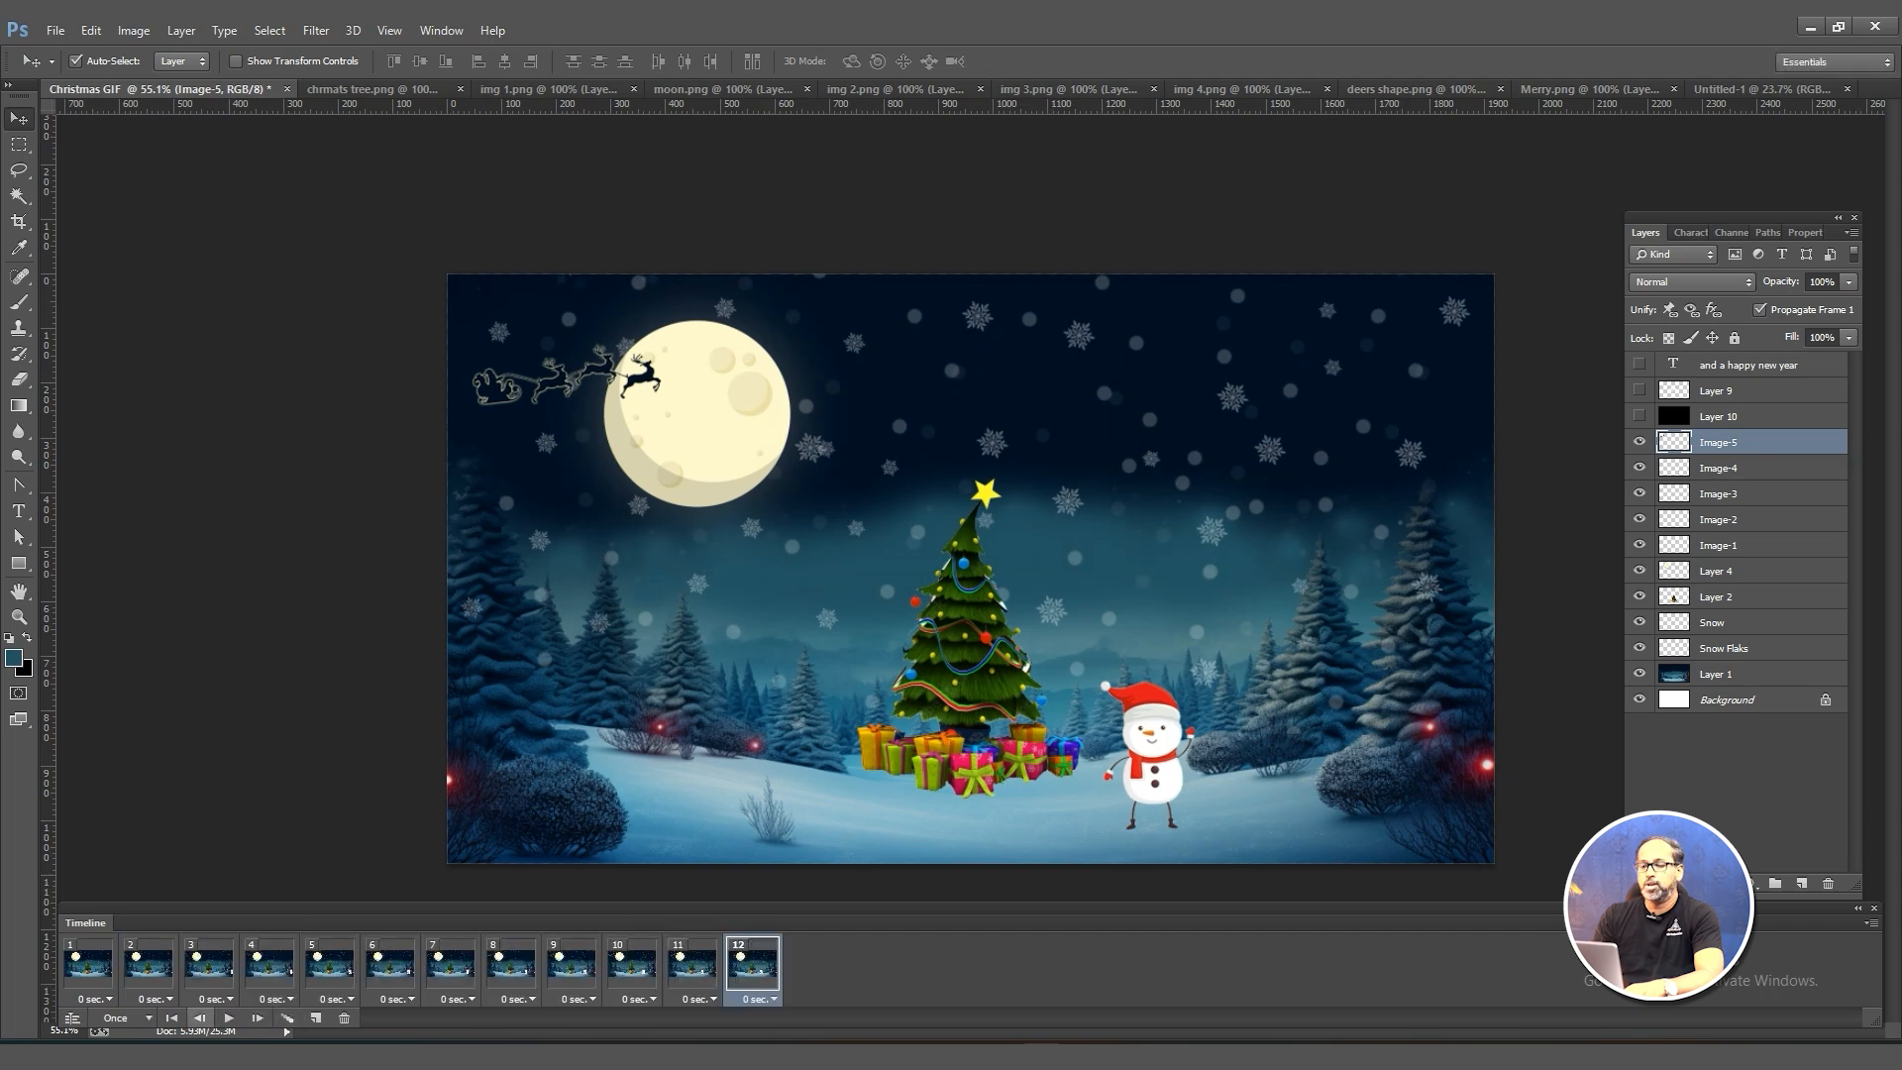
Play the animation from frame 1 to preview the sleigh's entry.
left_click(88, 965)
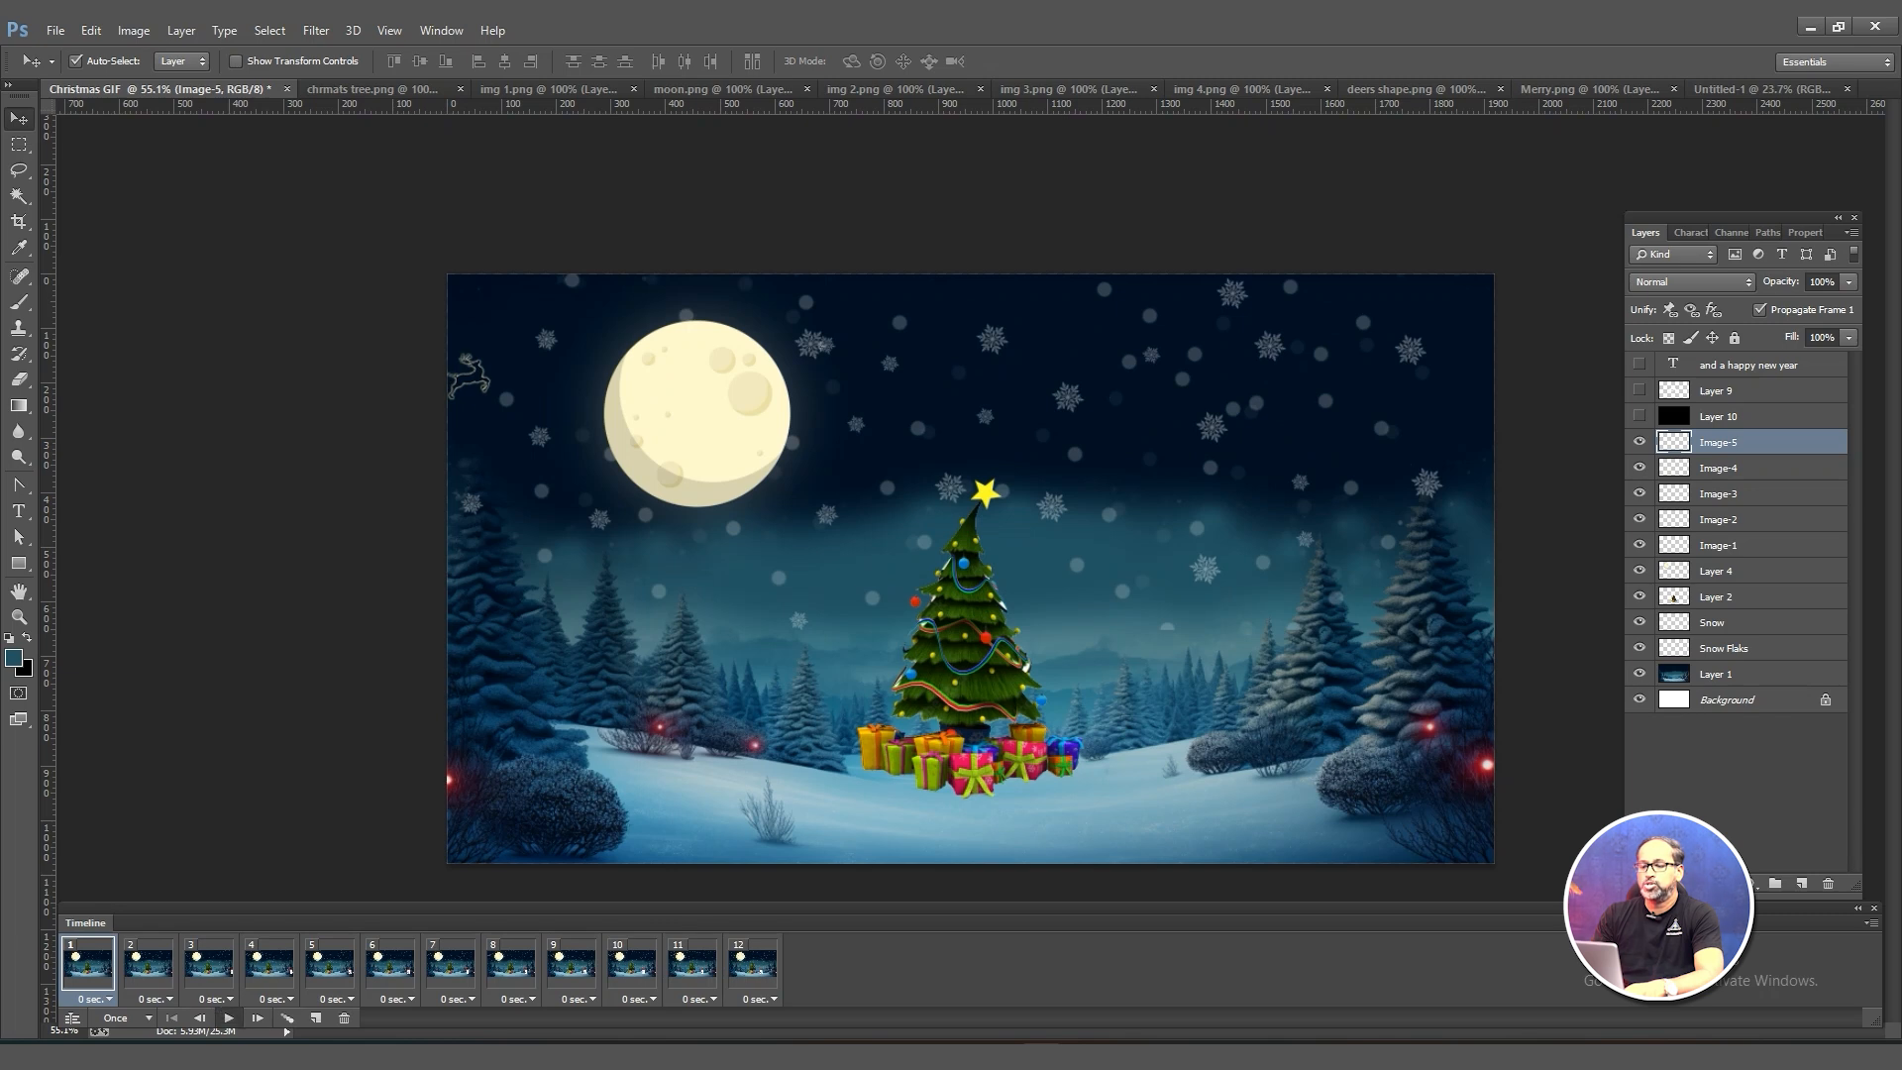
left_click(228, 1017)
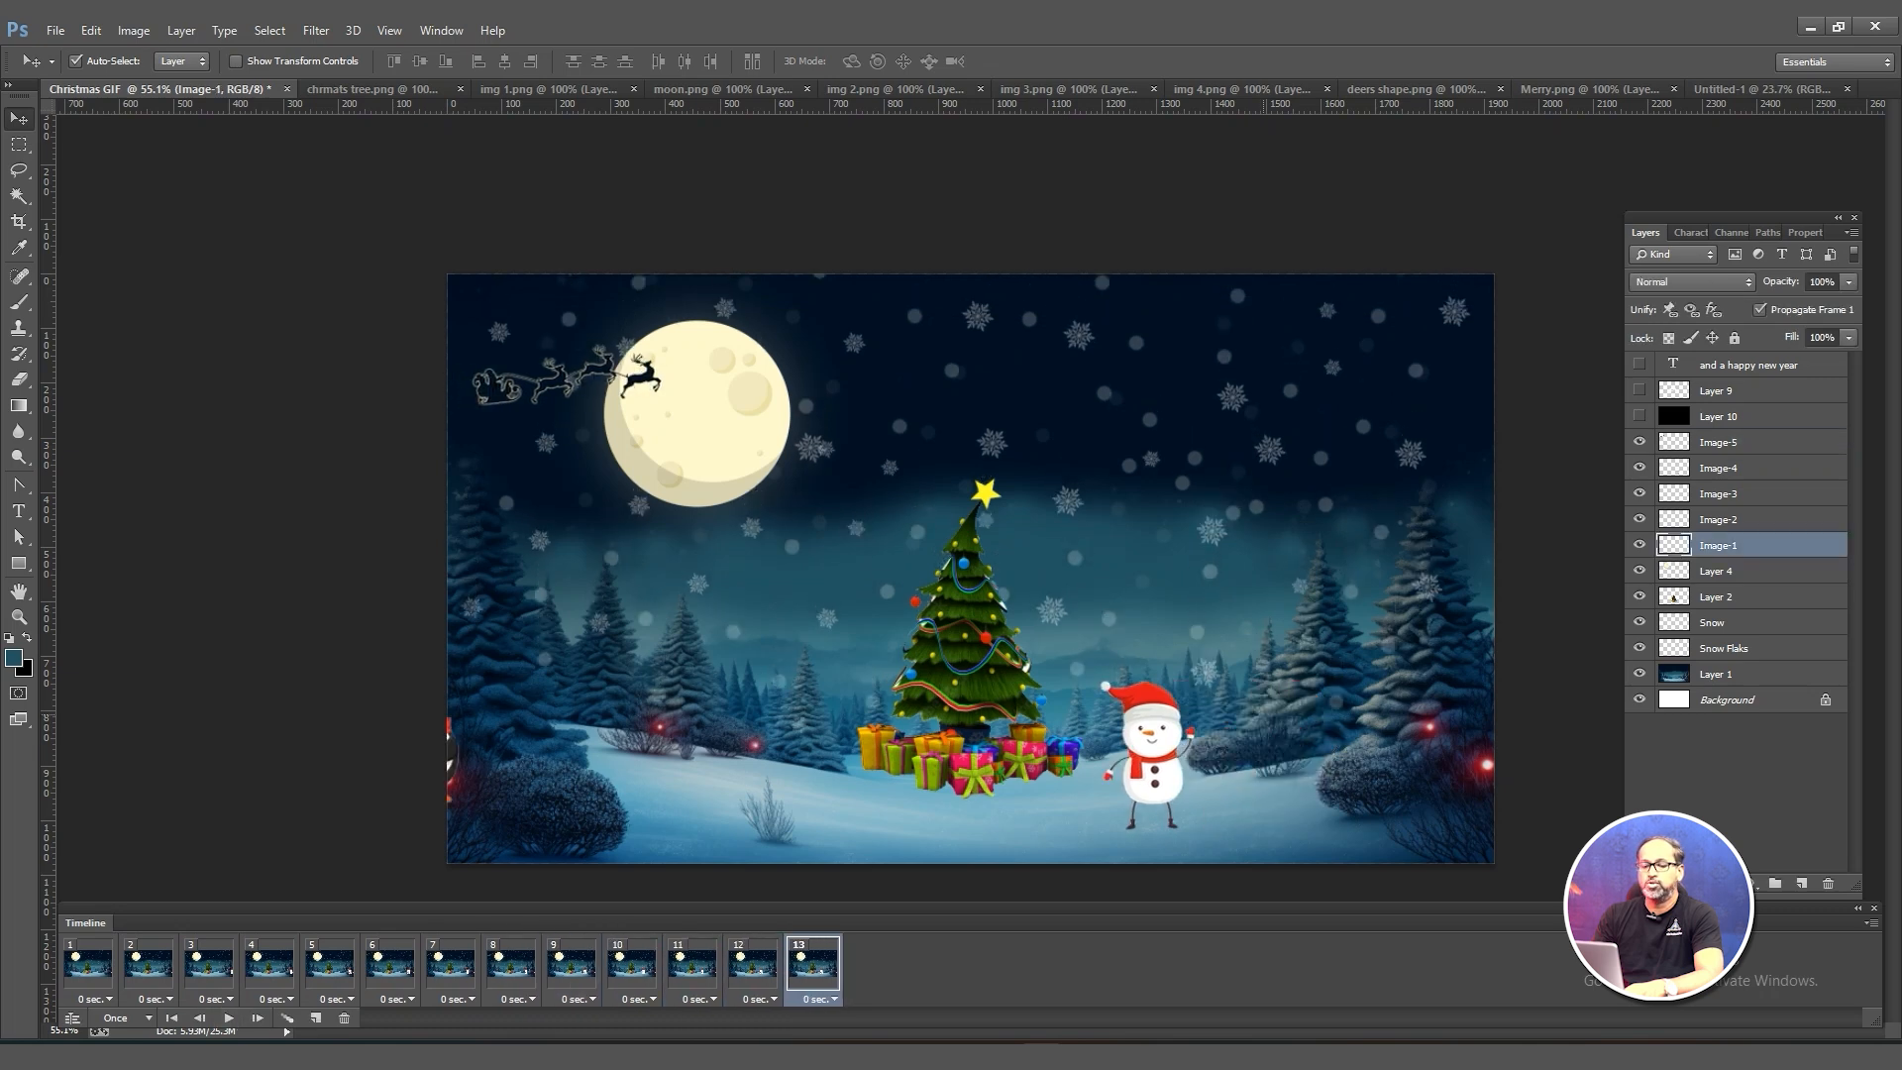
Move the penguin on layer Image-1 horizontally right in frame 13 until most of its body is on the canvas.
key("shift+Right")
key("shift+Right")
key("shift+Right")
key("shift+Right")
key("shift+Right")
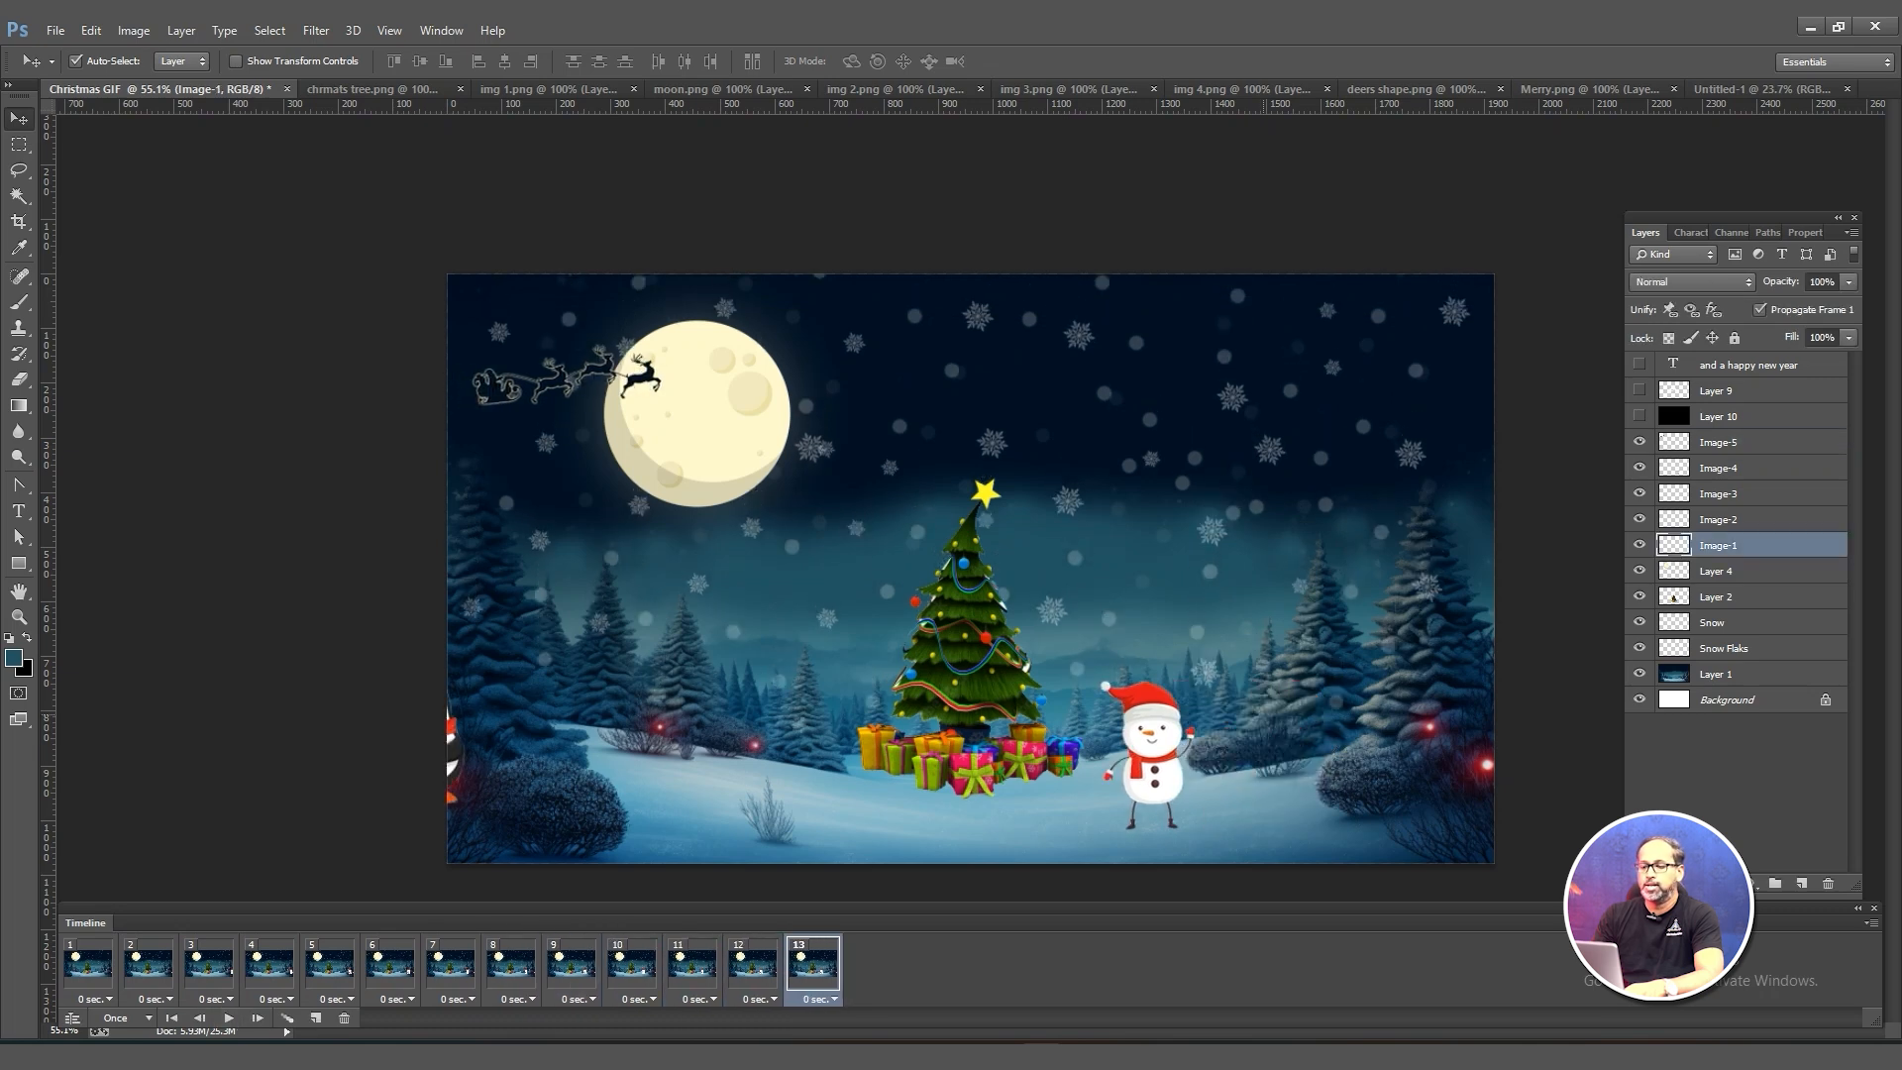
key("shift+Right")
key("shift+Right")
key("shift+Right")
key("shift+Right")
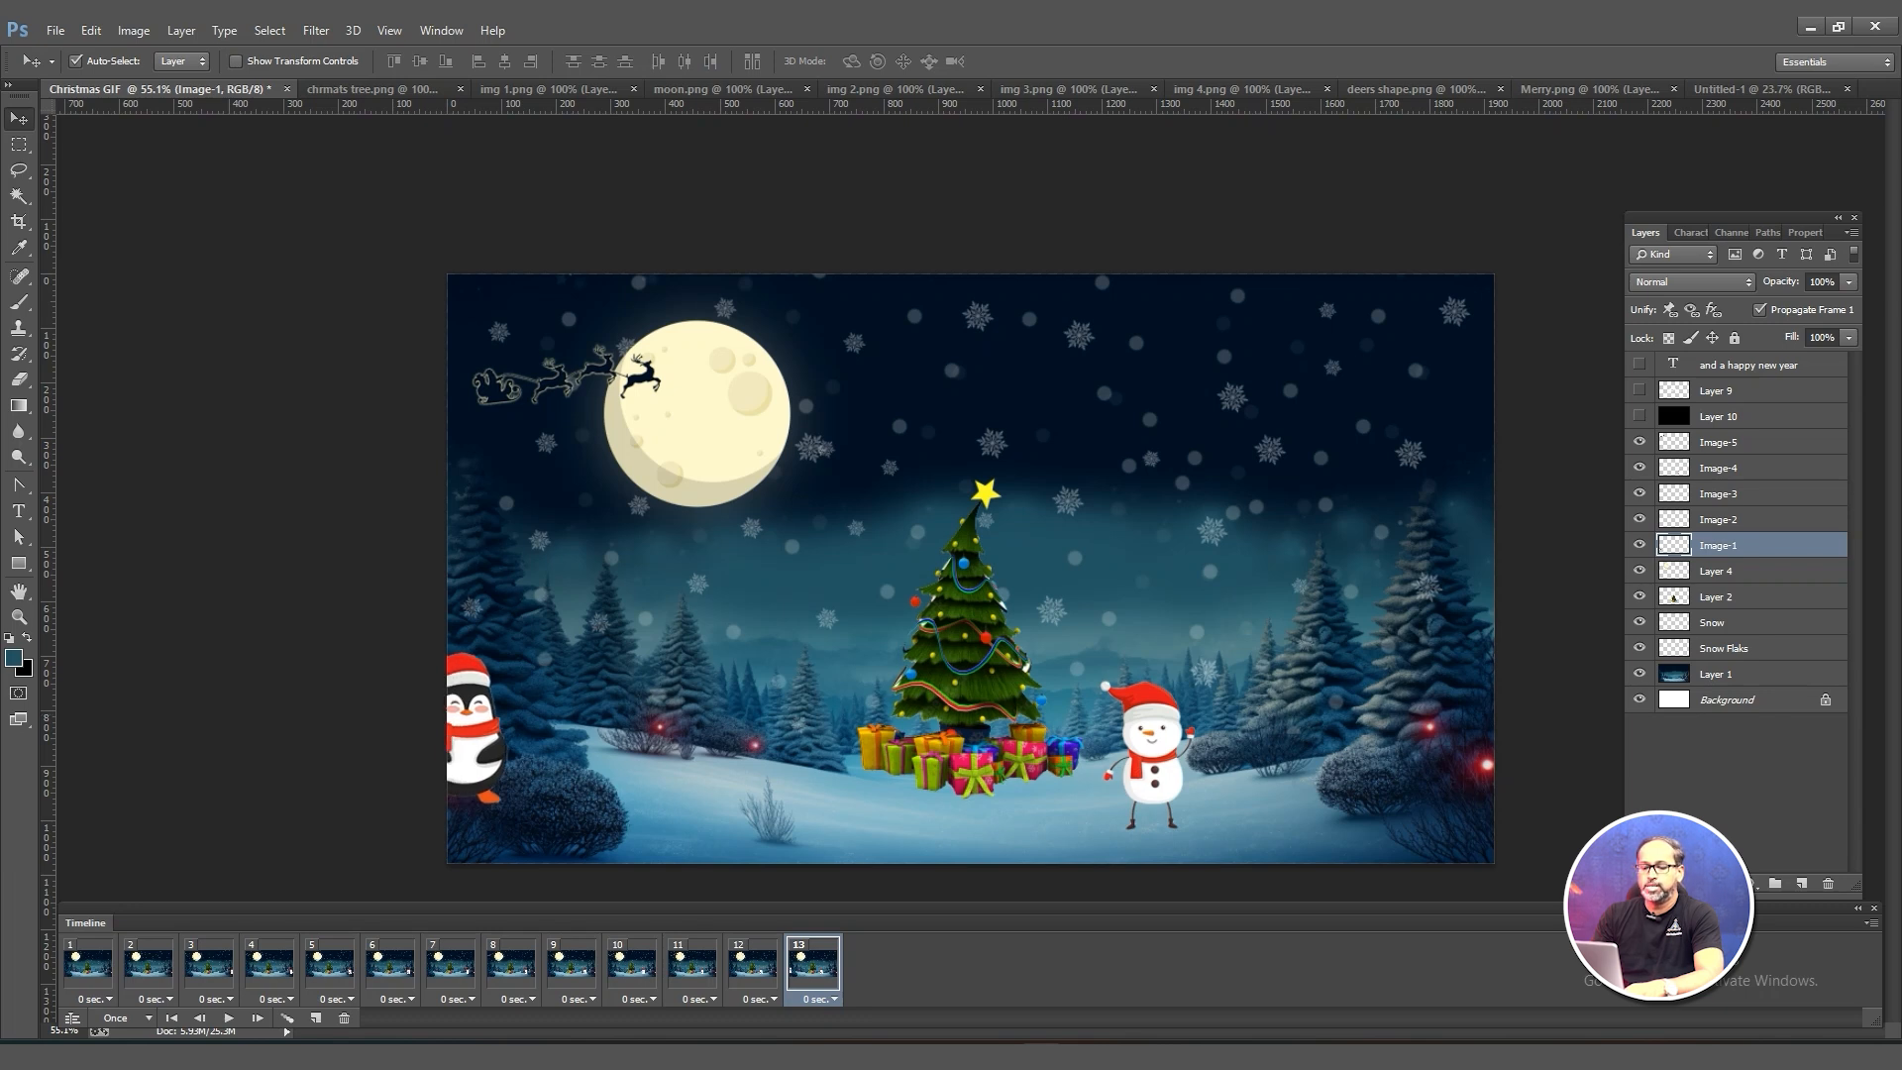
Move the small reindeer on layer Image-2 horizontally right in frame 13 to the snow between the bushes and the Christmas tree.
left_click(1718, 519)
key("shift+Right")
key("shift+Right")
key("shift+Right")
key("shift+Right")
key("shift+Right")
key("shift+Right")
key("shift+Right")
key("shift+Right")
key("shift+Right")
key("shift+Right")
key("shift+Right")
key("shift+Right")
key("shift+Right")
key("shift+Right")
key("shift+Right")
key("shift+Right")
key("shift+Right")
key("shift+Right")
key("shift+Right")
key("shift+Right")
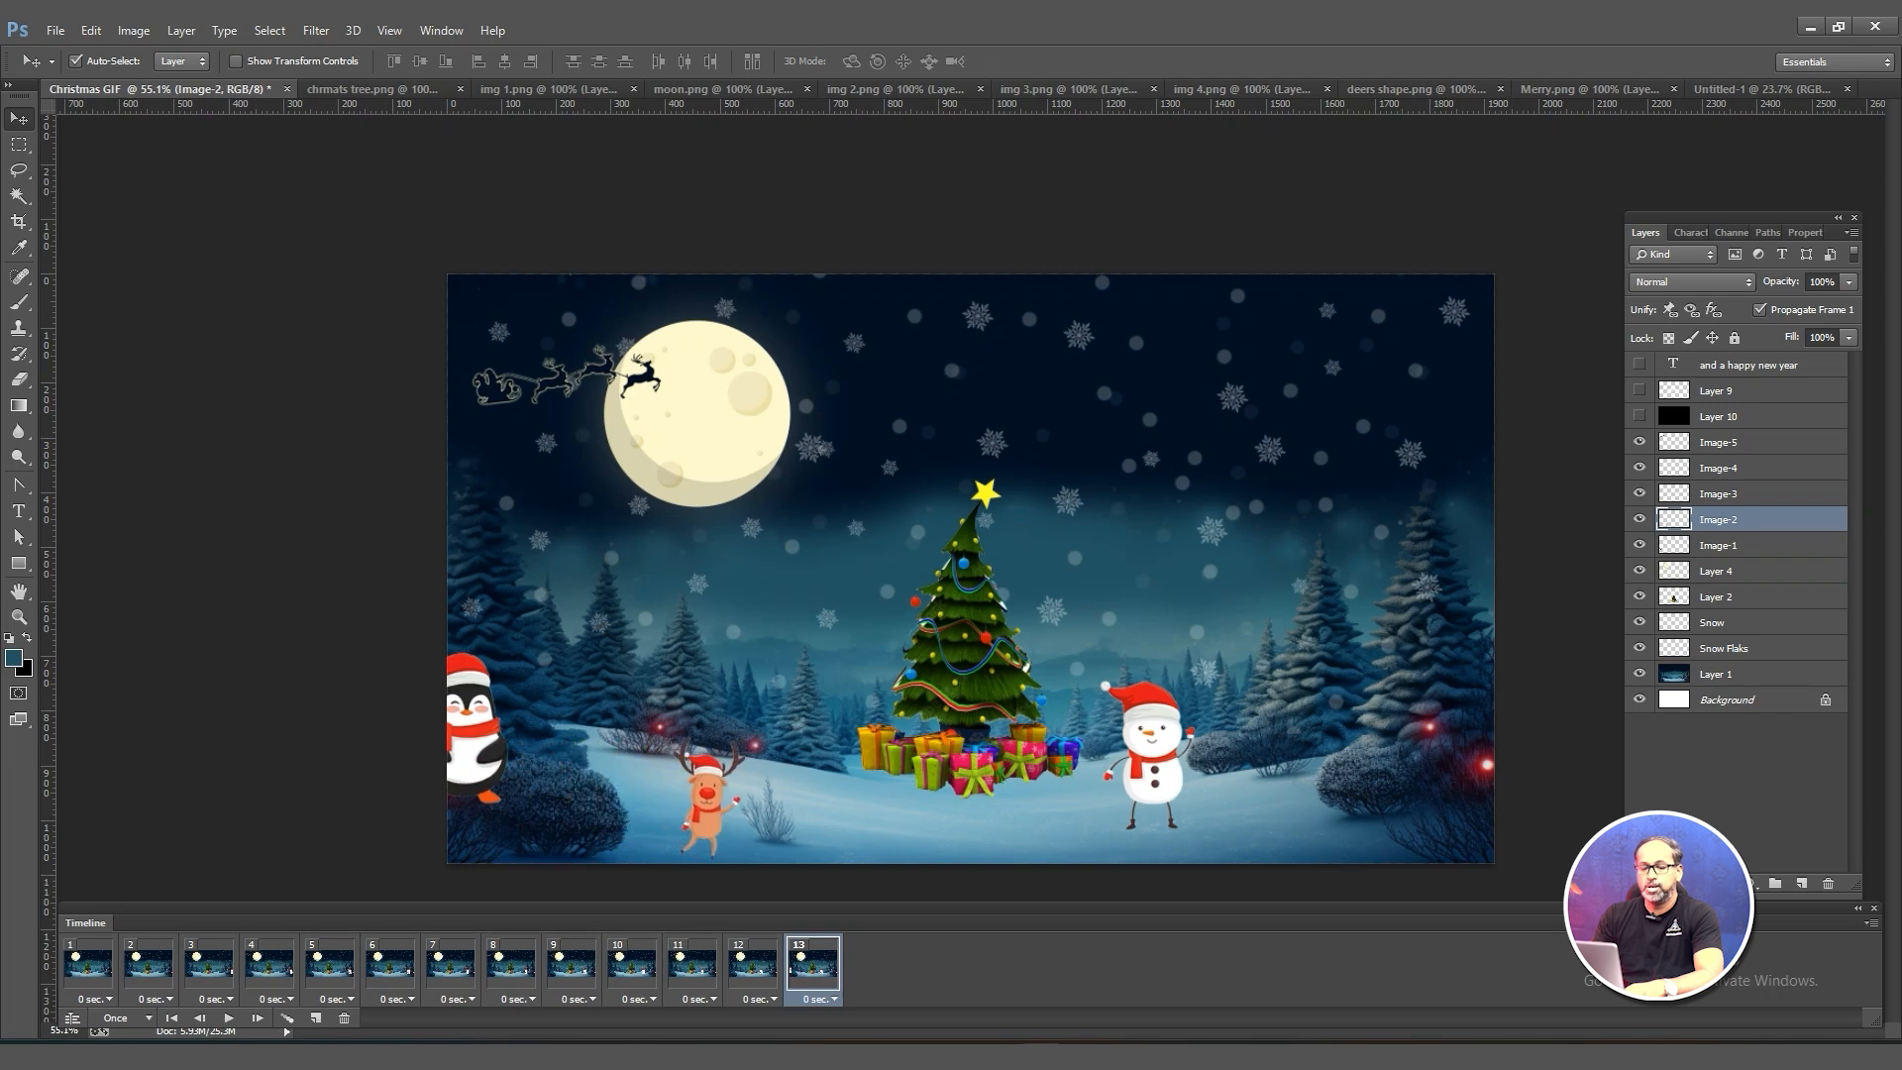
Move the penguin on layer Image-1 back left in frame 13 until about half of it remains on the canvas.
left_click(1718, 493)
left_click(1718, 544)
key("shift+Left")
key("shift+Left")
key("shift+Left")
key("shift+Left")
key("shift+Left")
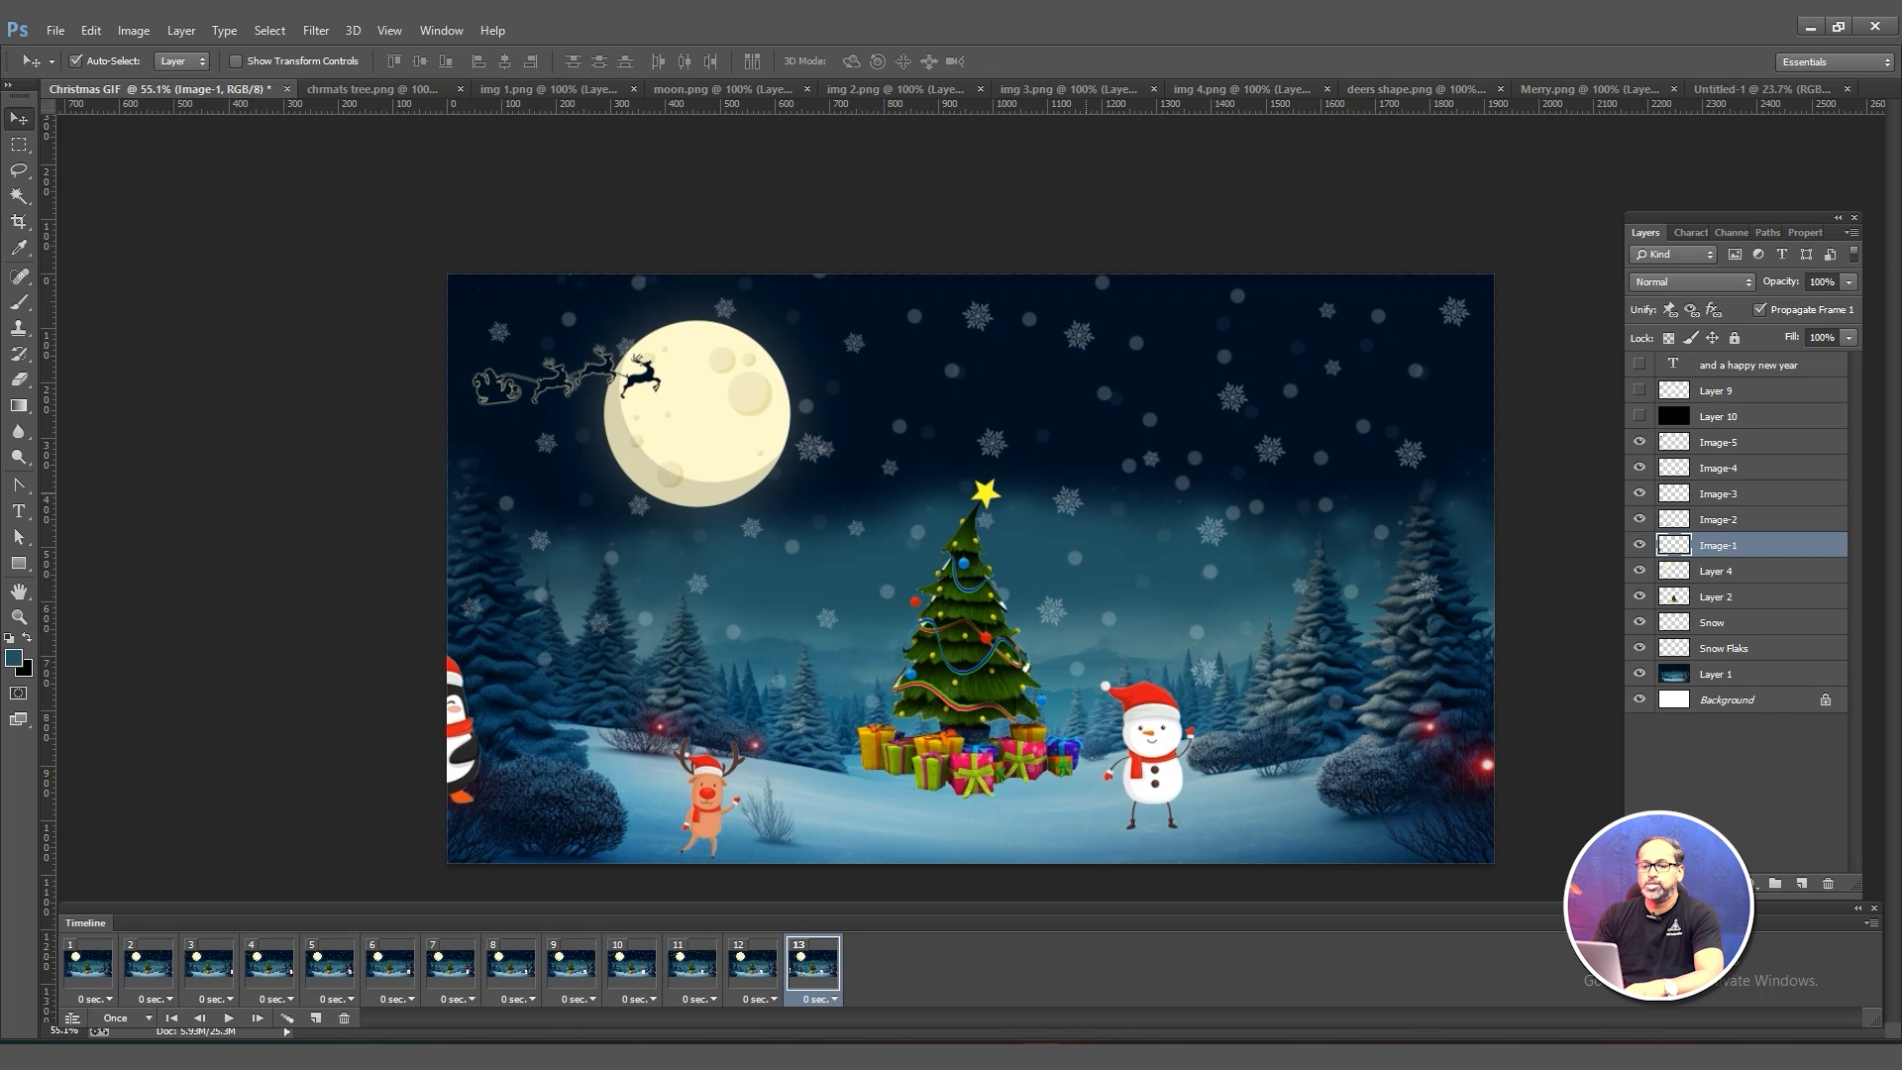
Move the snowflakes on layer Snow Flaks straight down in frame 13.
left_click(1723, 648)
key("shift+Down")
key("shift+Down")
key("shift+Down")
key("shift+Down")
key("shift+Down")
key("shift+Down")
key("shift+Down")
key("shift+Down")
key("shift+Down")
key("shift+Down")
key("shift+Down")
key("shift+Down")
key("shift+Down")
key("shift+Down")
key("shift+Down")
key("shift+Down")
key("shift+Down")
key("shift+Down")
key("shift+Down")
key("shift+Down")
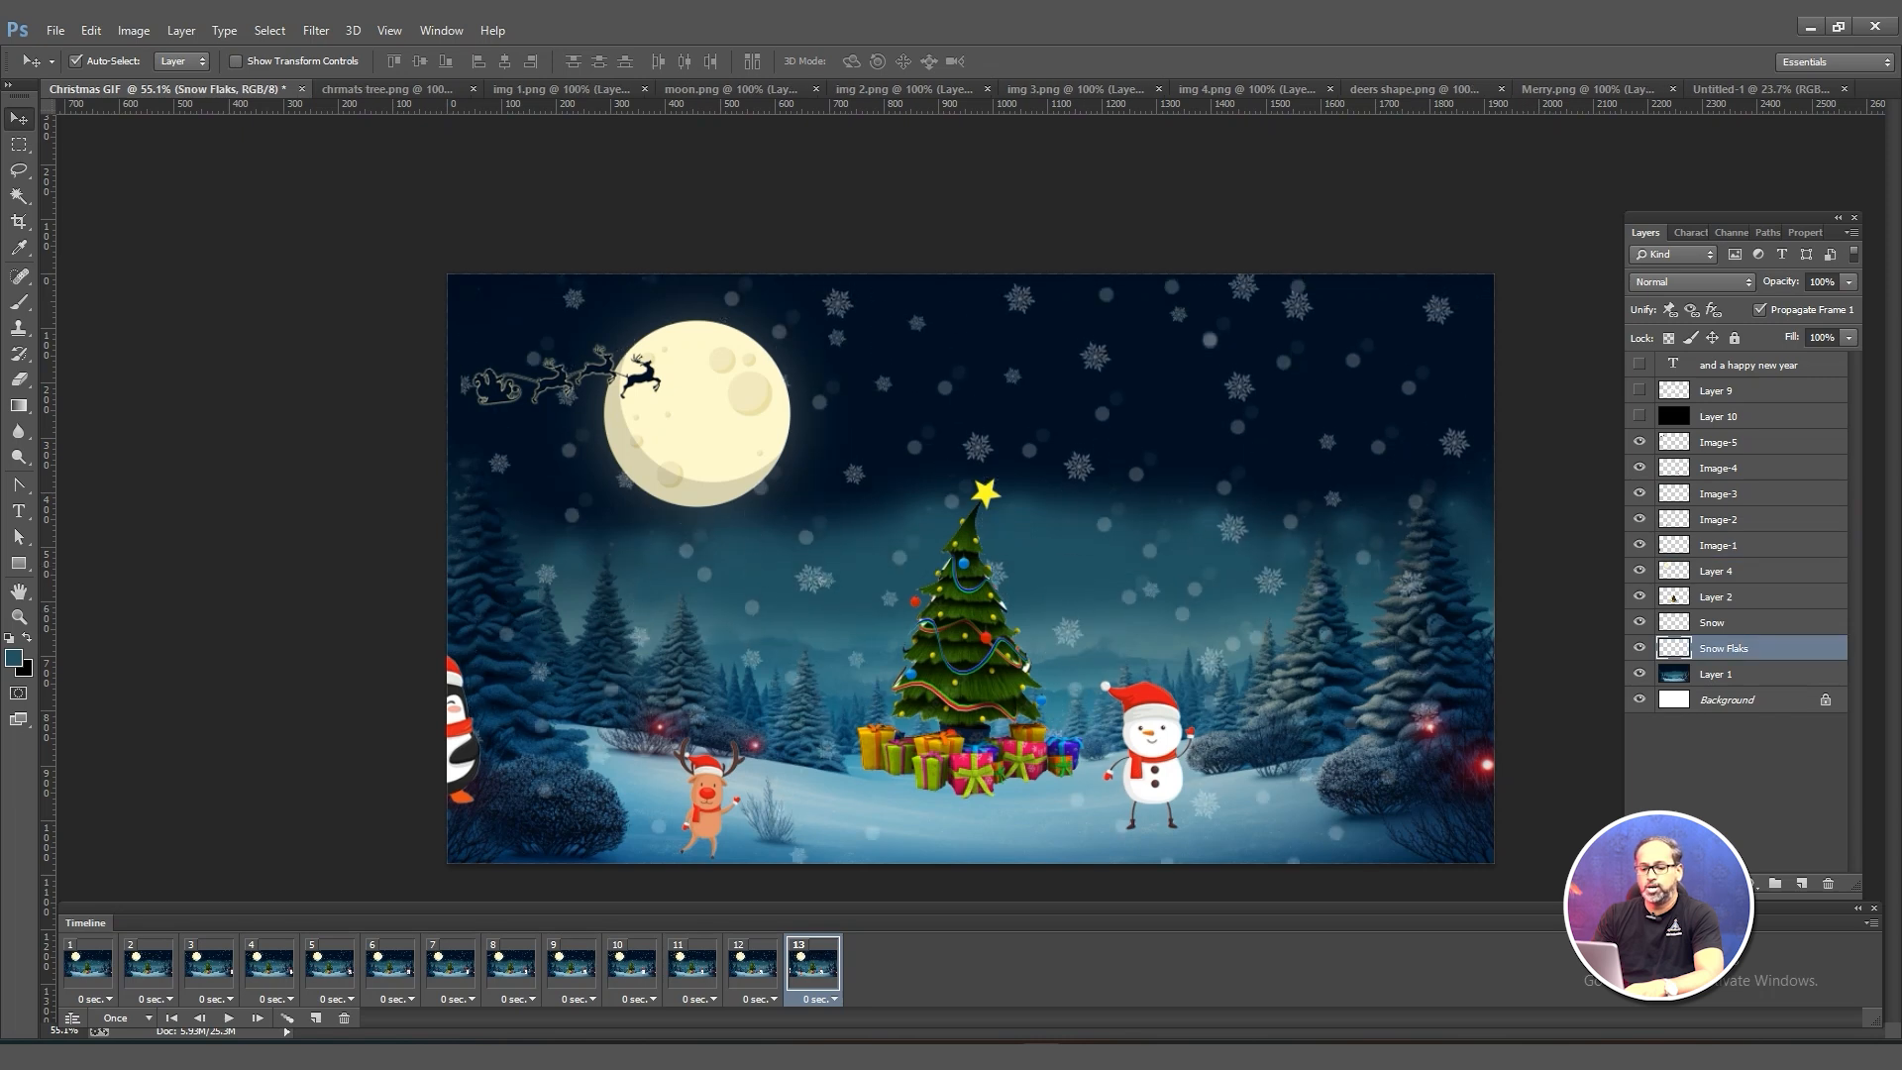
Move the sleigh silhouette on layer Image-5 horizontally right in frame 13 until it spans the full width of the moon.
left_click(752, 965)
left_click(812, 965)
left_click(647, 376)
key("shift+Right")
key("shift+Right")
key("shift+Right")
key("shift+Right")
key("shift+Right")
key("shift+Right")
key("shift+Right")
key("shift+Right")
key("shift+Right")
key("shift+Right")
key("shift+Right")
key("shift+Right")
key("shift+Right")
key("shift+Right")
key("shift+Right")
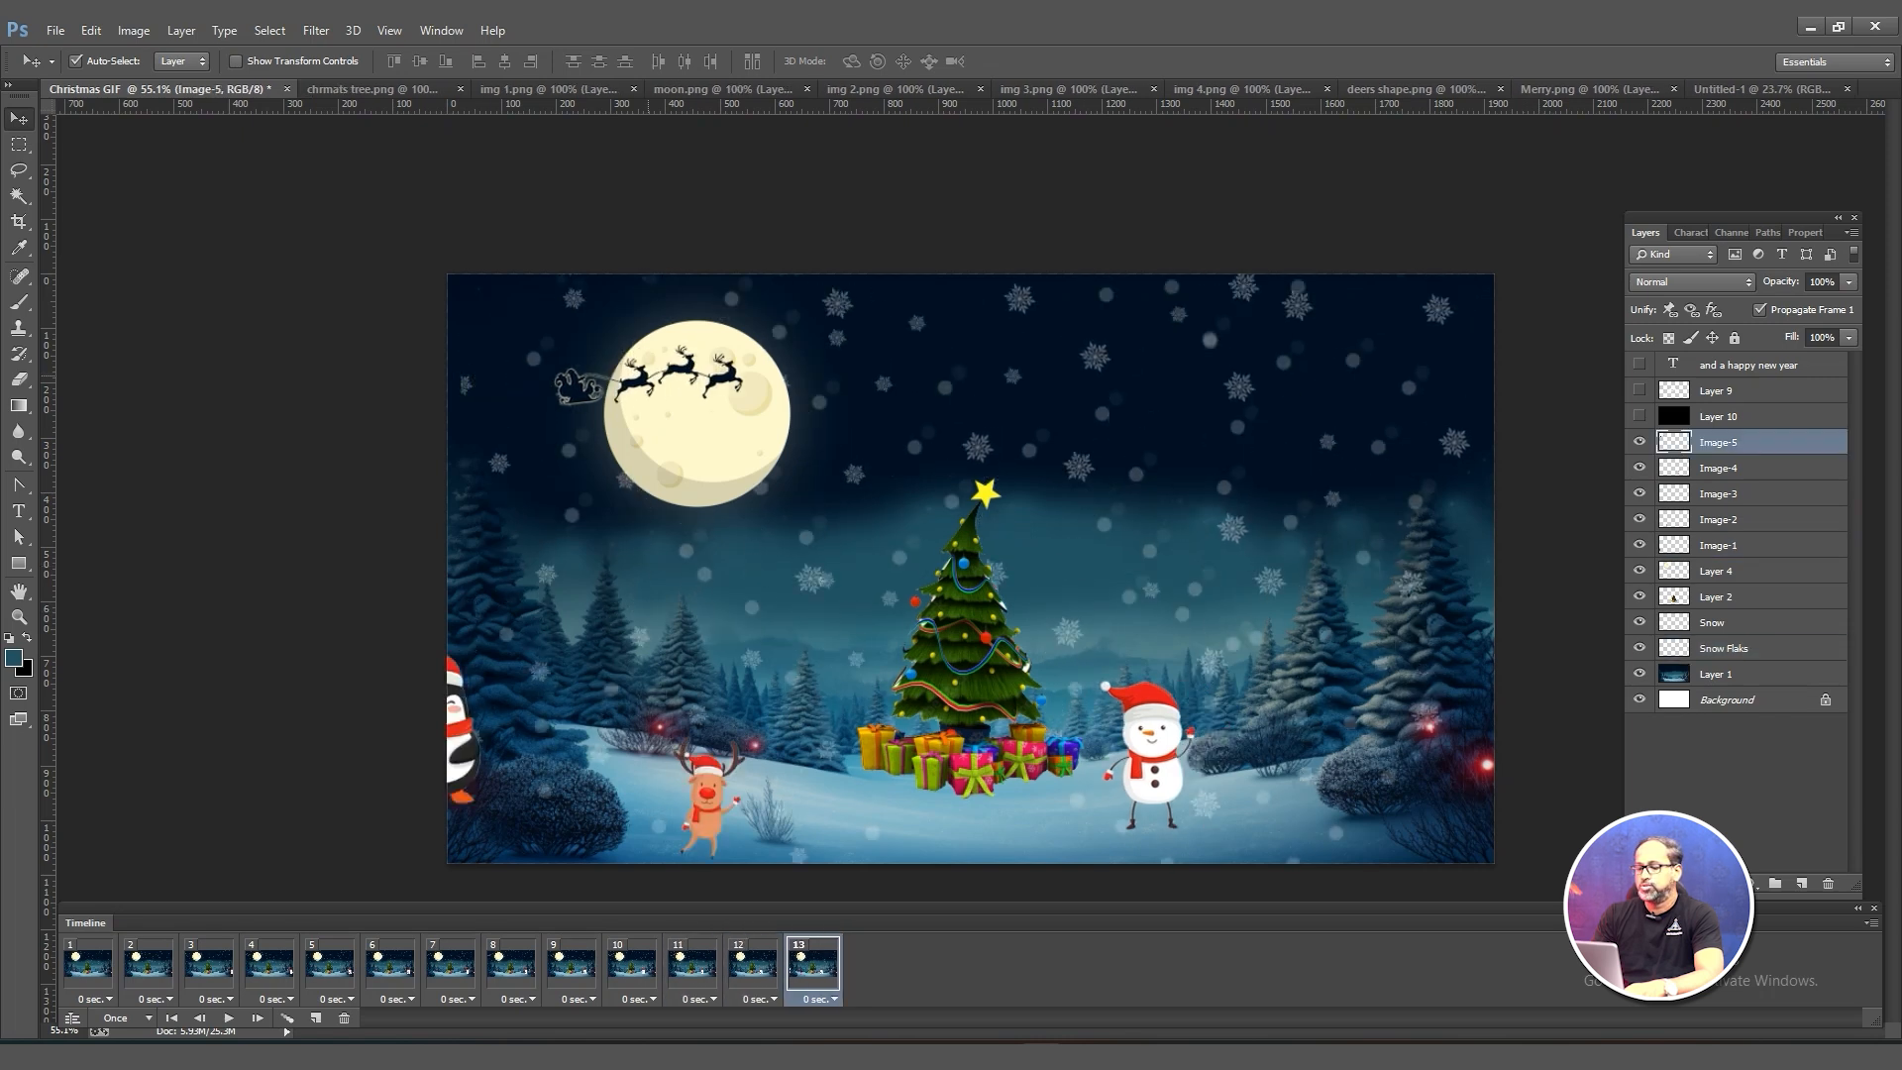
key("shift+Right")
key("shift+Right")
key("shift+Right")
key("shift+Right")
key("shift+Right")
key("shift+Right")
key("shift+Right")
key("shift+Right")
key("shift+Right")
key("shift+Right")
Tween frame 13 with the previous frame, adding 5 frames for all layers with position, opacity and effects, and preview the animation.
left_click(285, 1017)
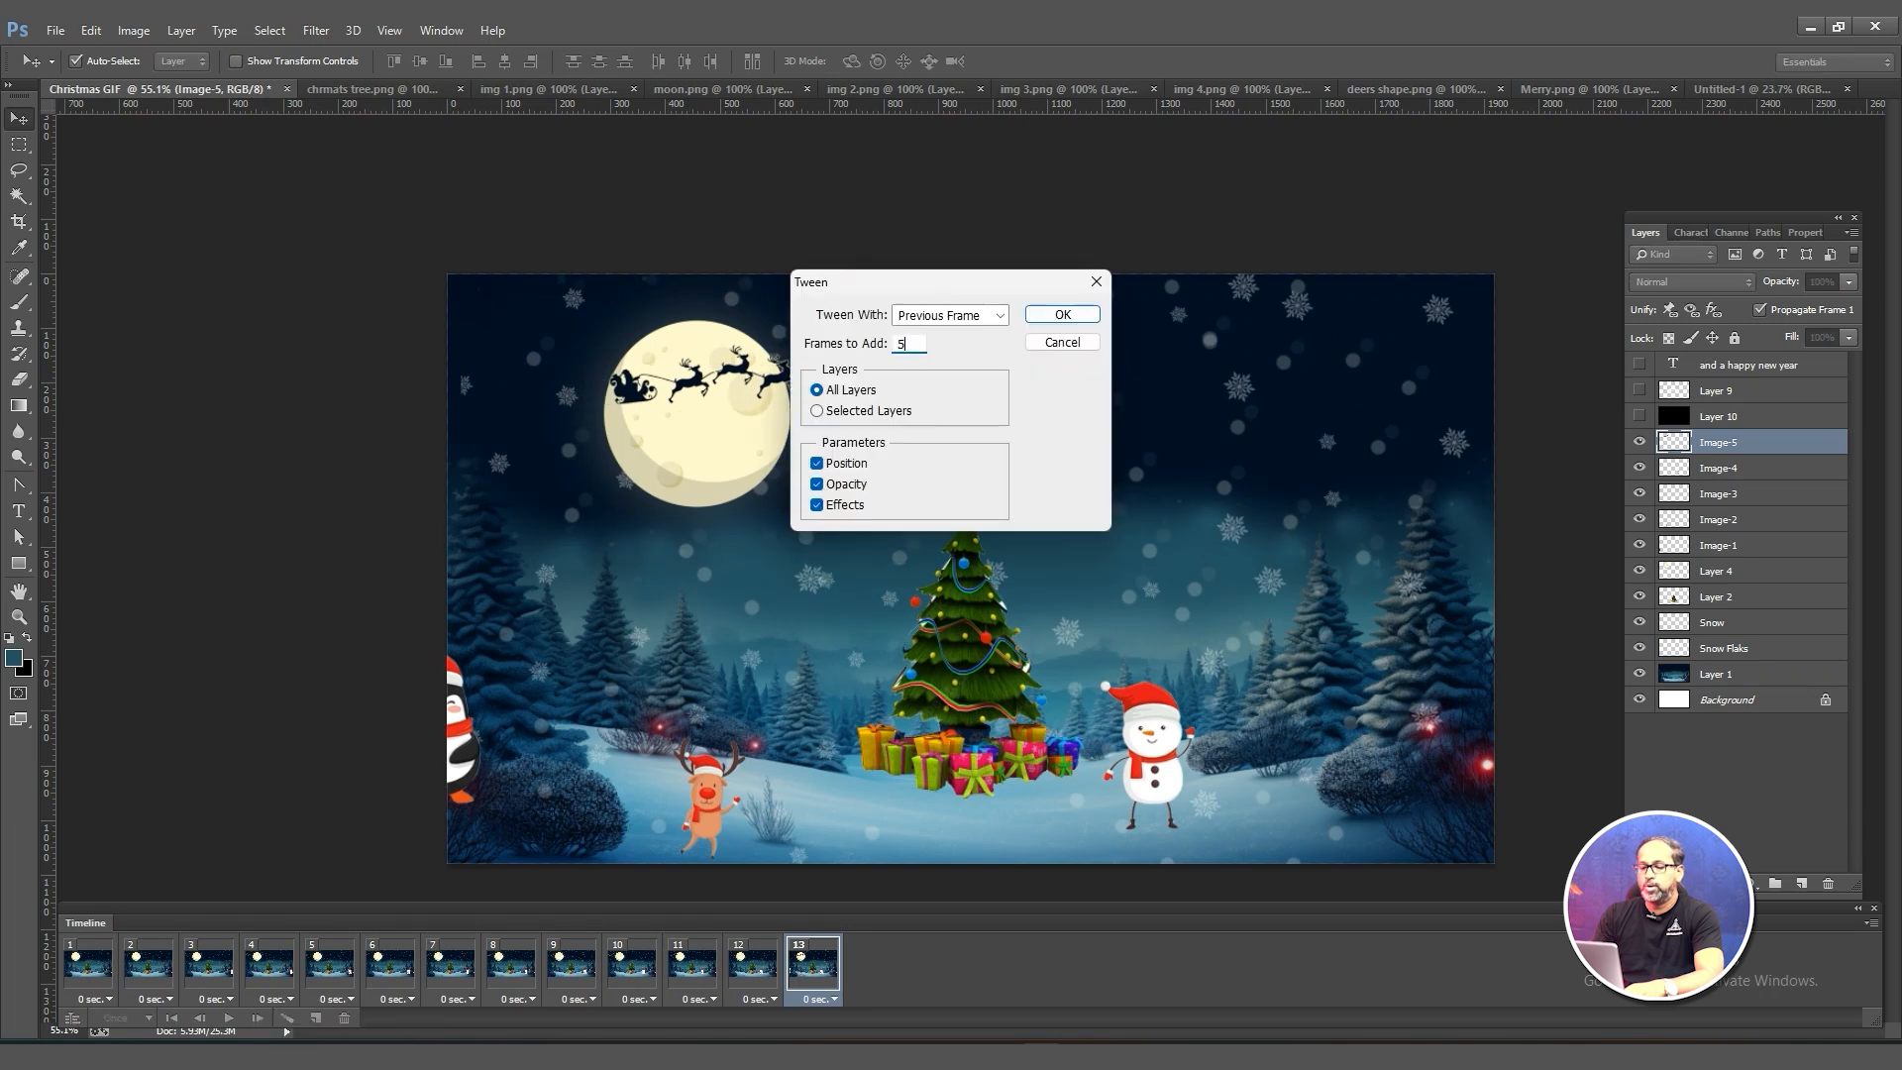
key("Return")
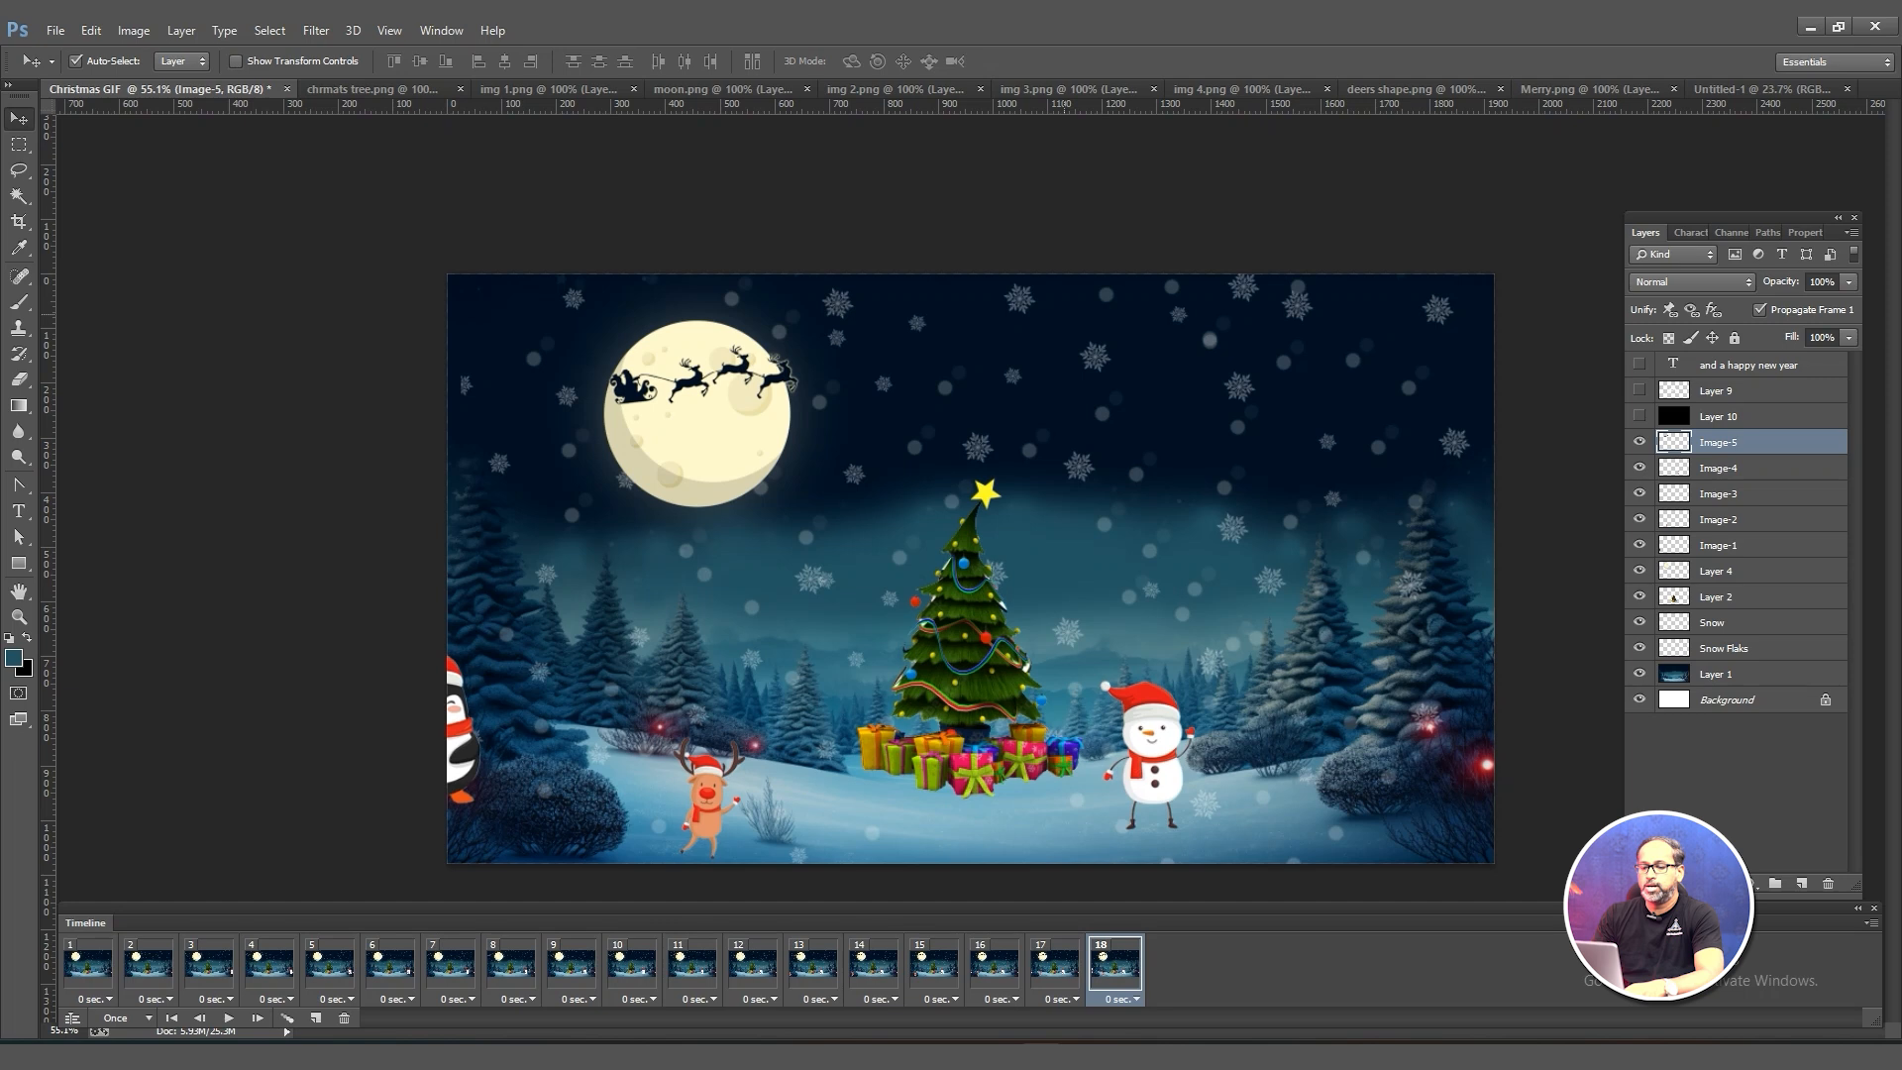
key("space")
left_click(229, 1017)
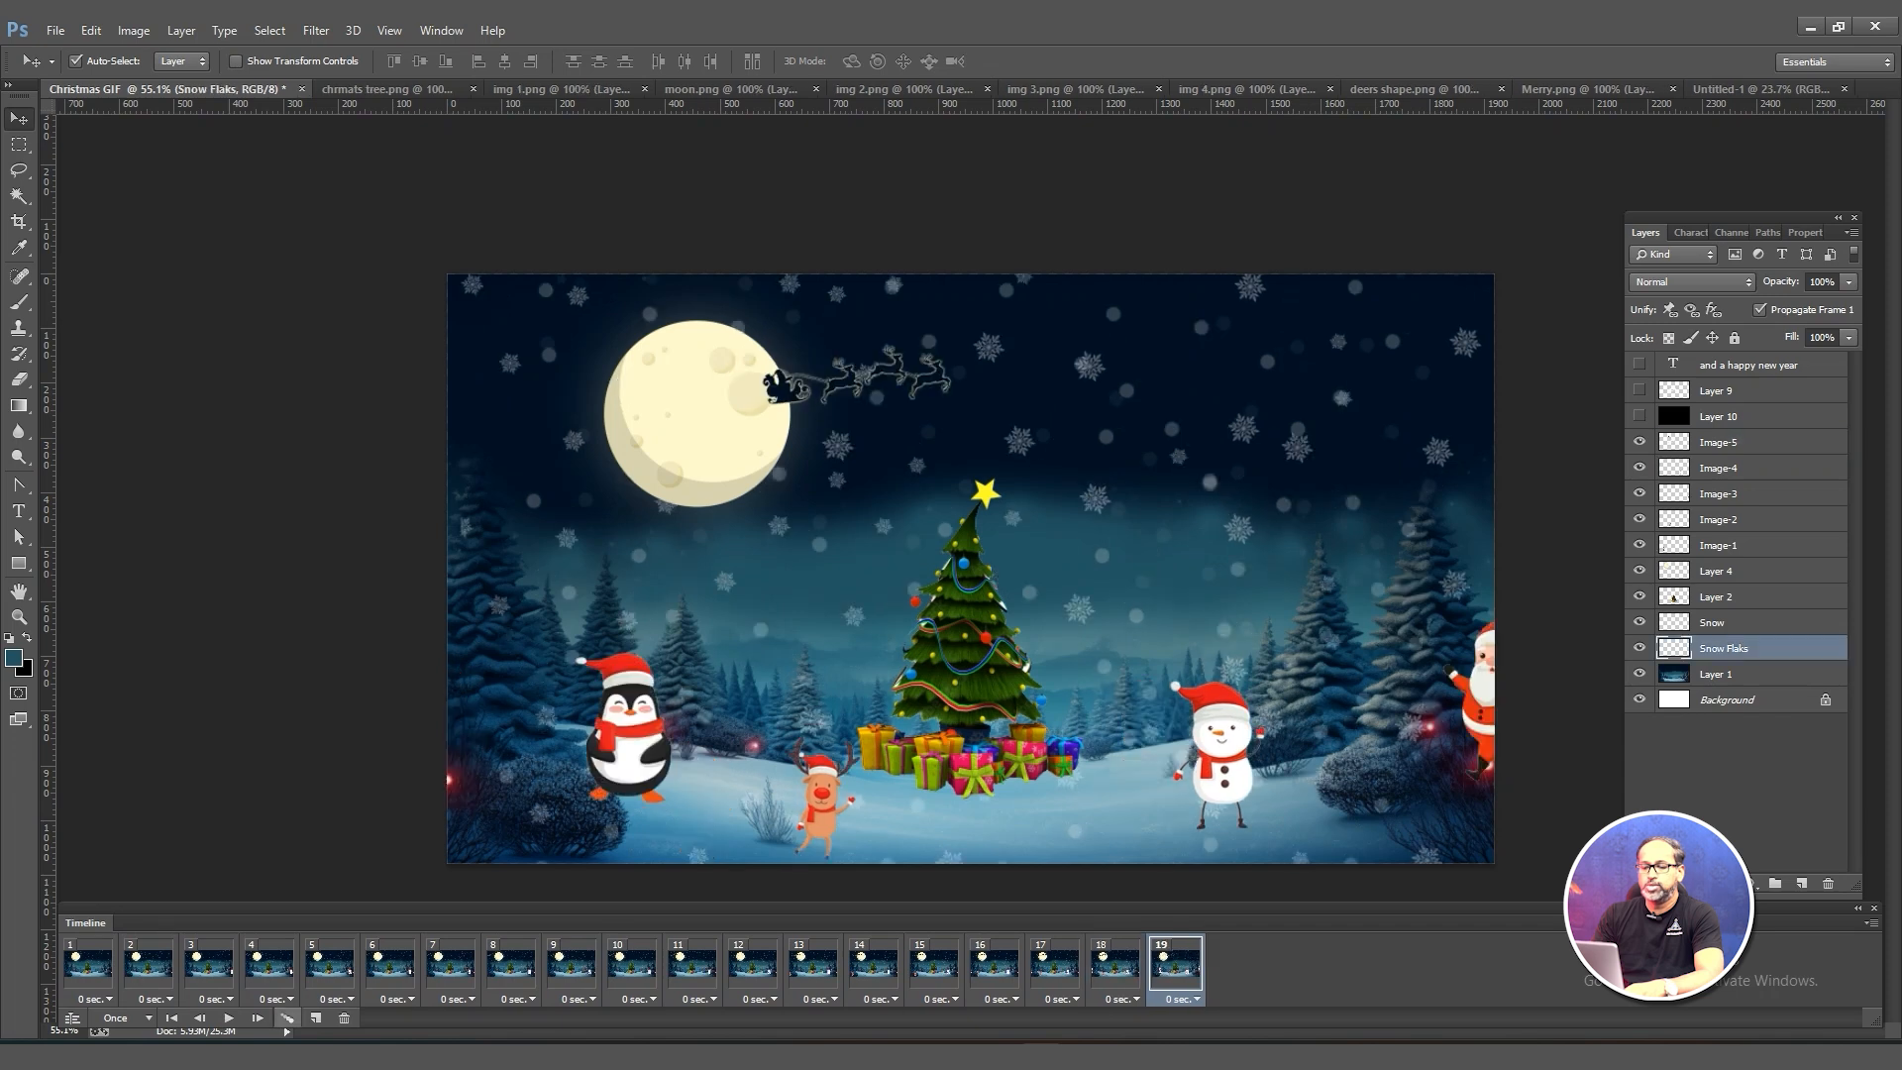
Tween frame 19 with the previous frame, adding 5 frames for all layers with position, opacity and effects.
left_click(288, 1017)
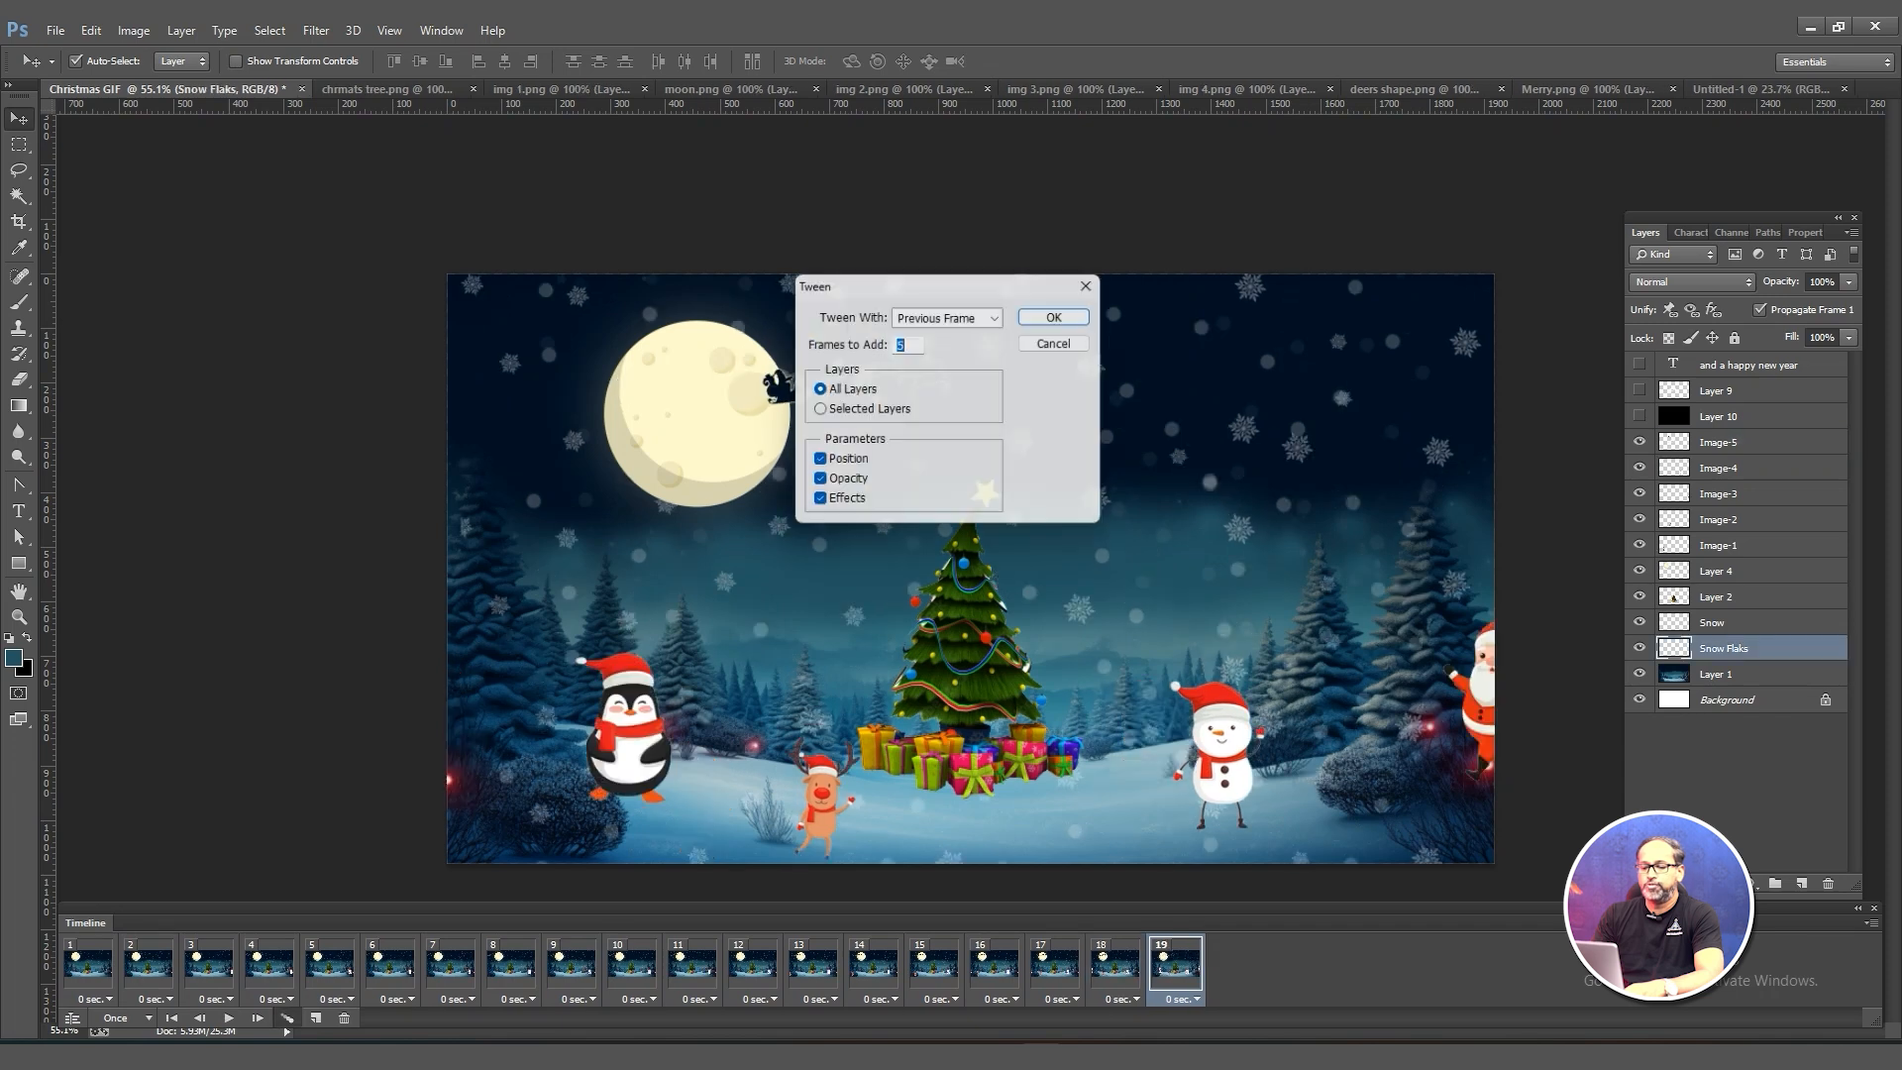
key("Return")
Play the extended animation from frame 1 through frame 24.
left_click(88, 965)
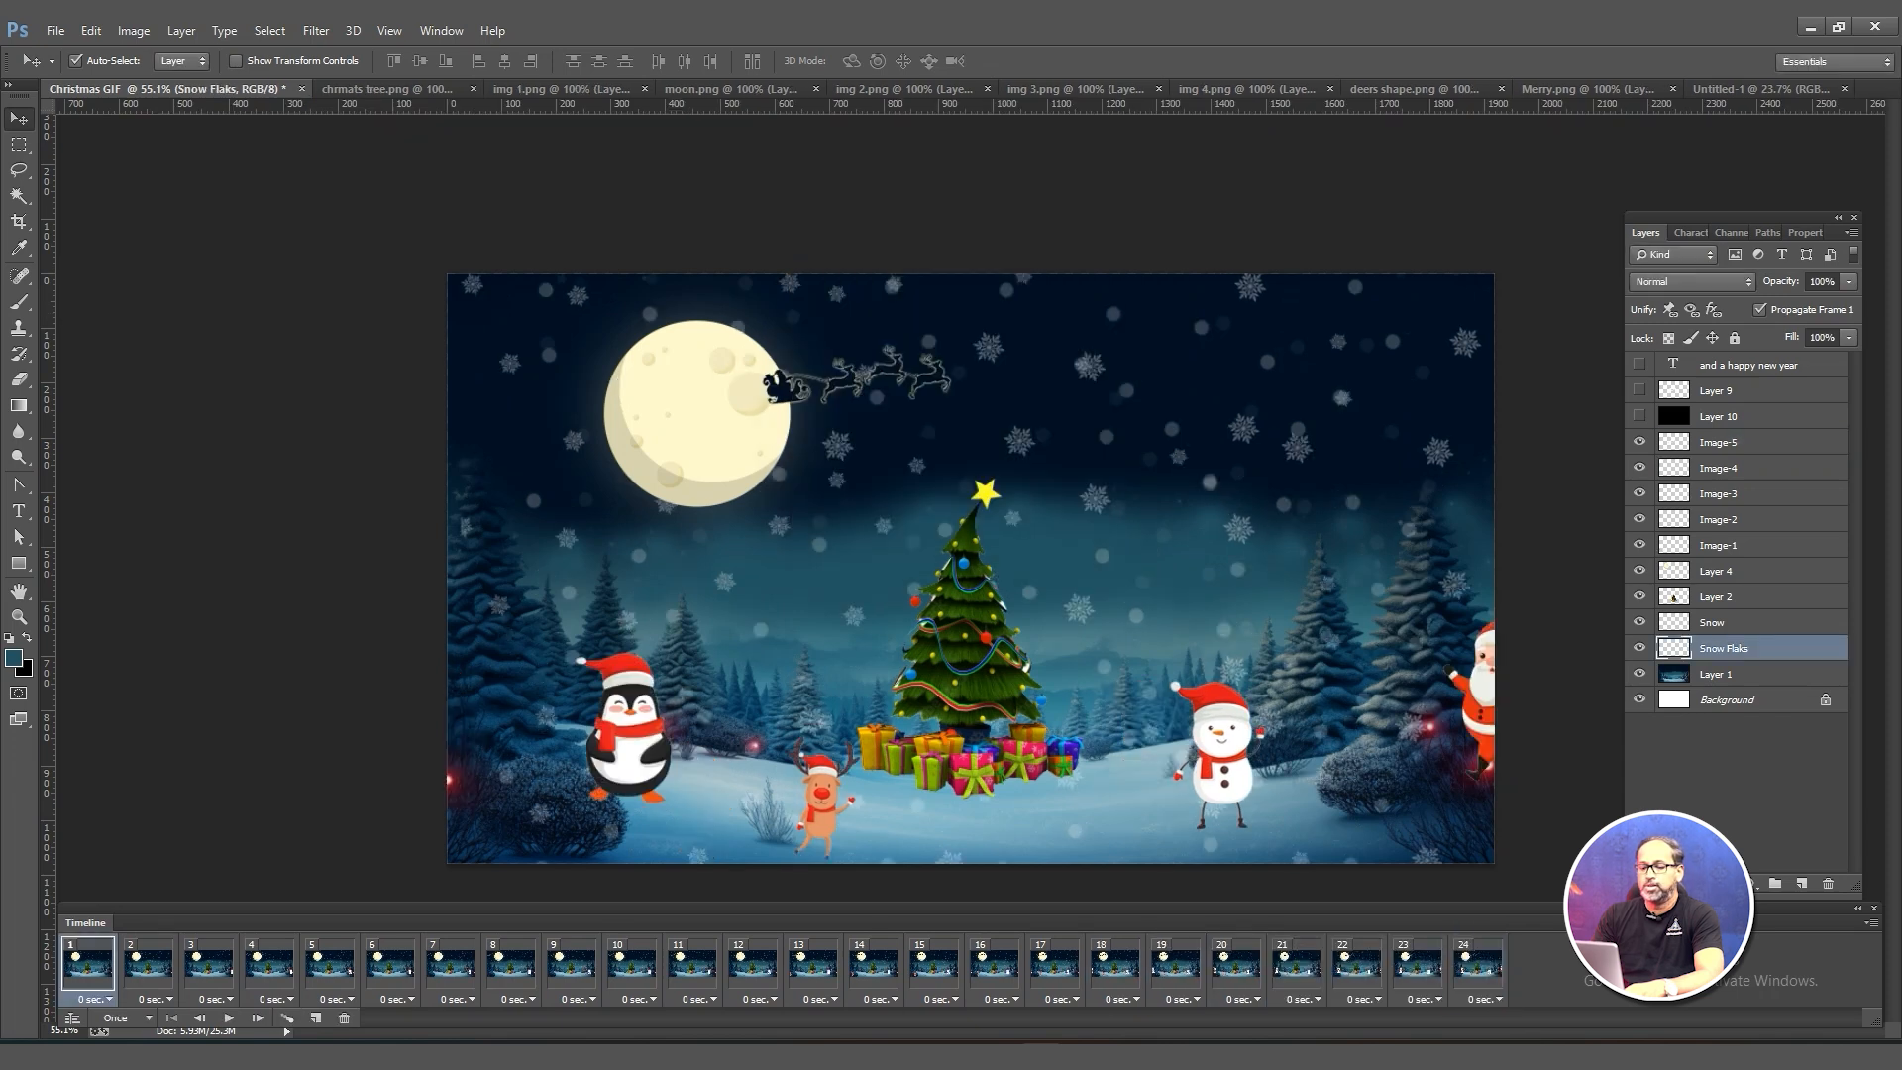
left_click(229, 1018)
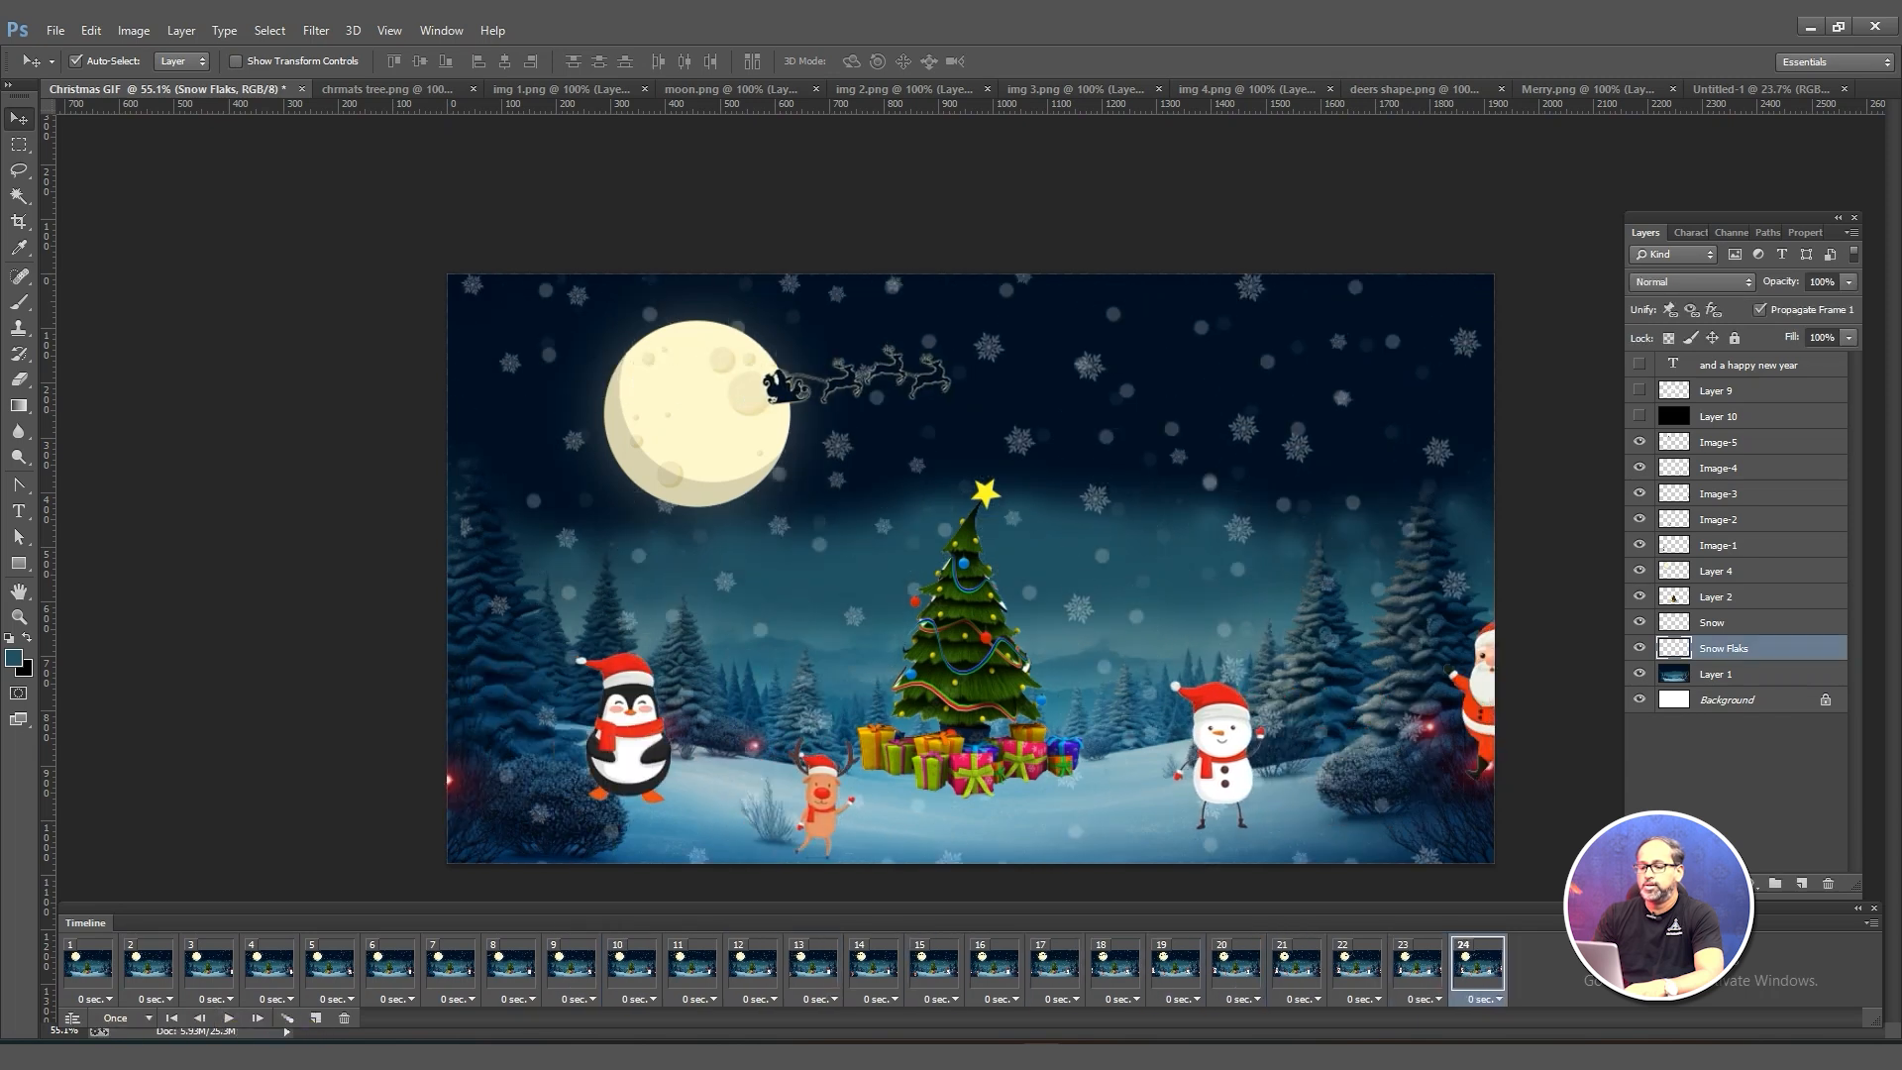
left_click(229, 1018)
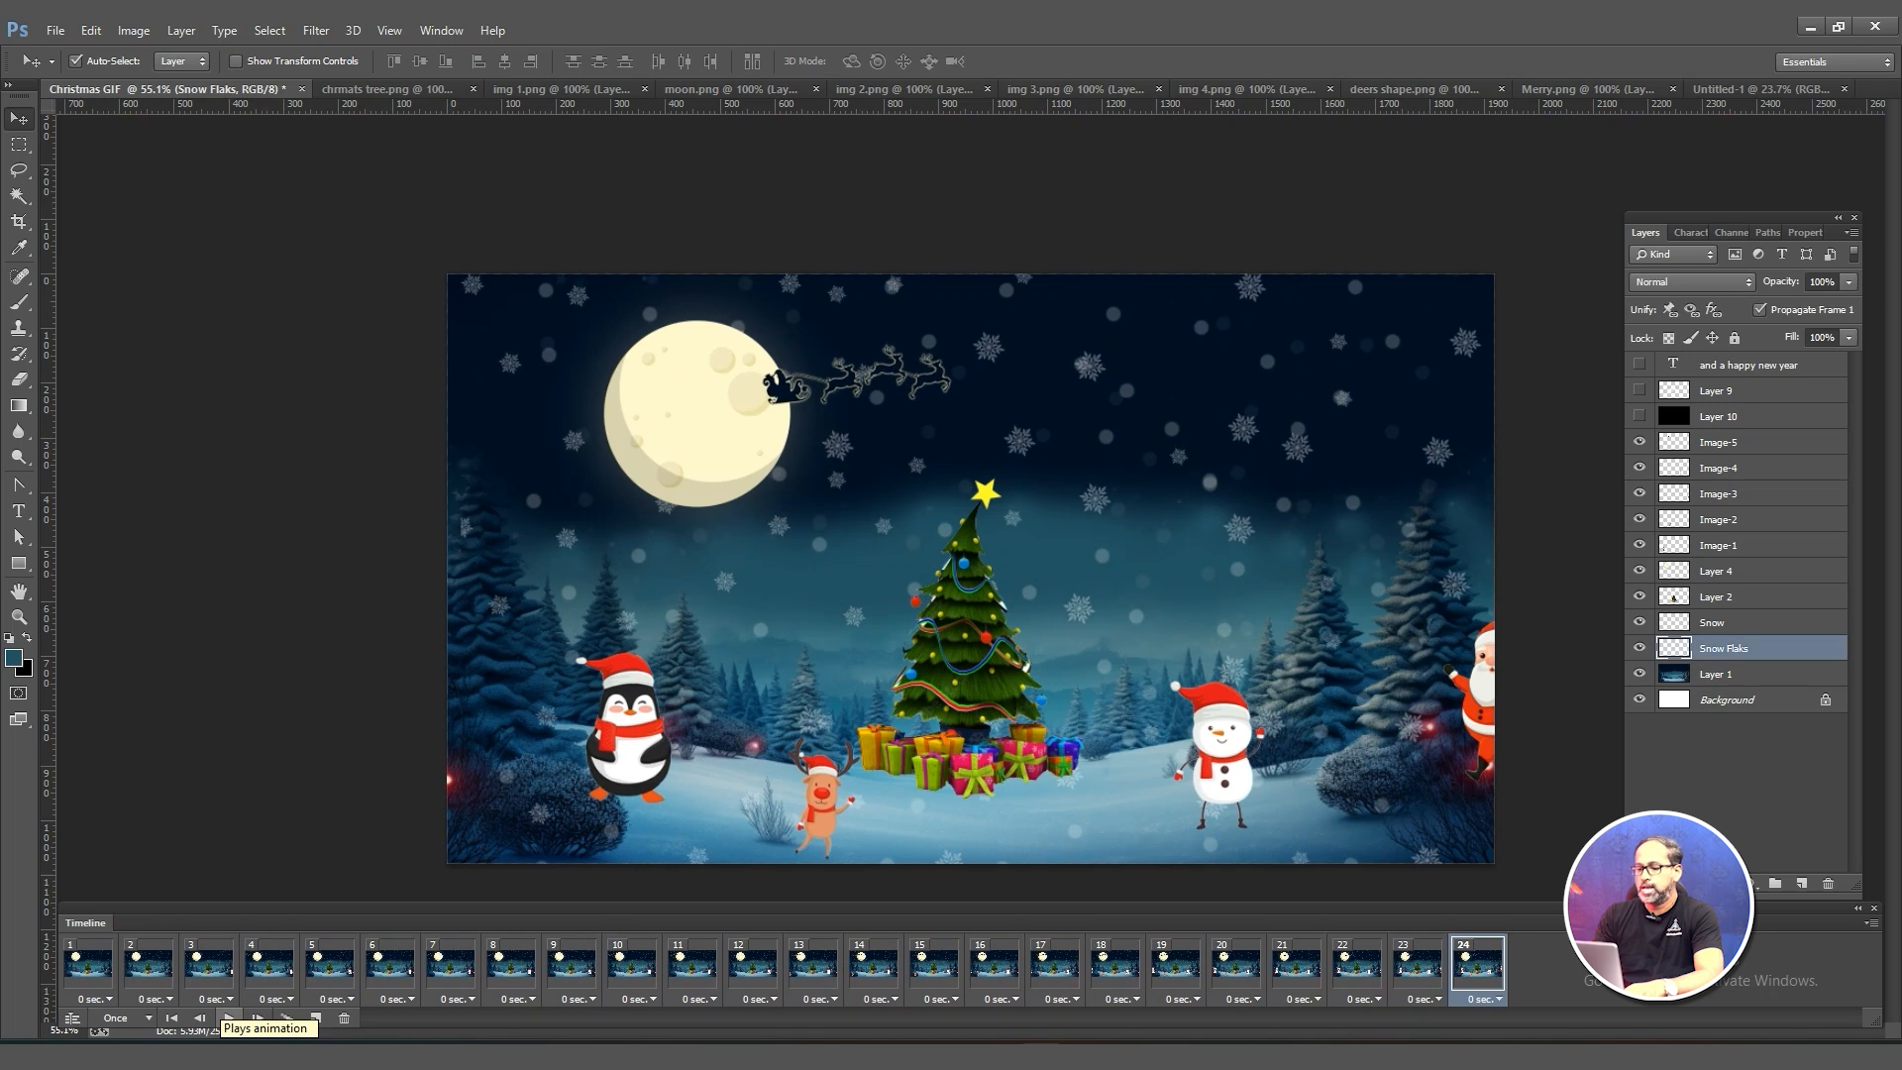
Tween frame 24 with the previous frame, adding 5 frames for all layers with position, opacity and effects.
left_click(285, 1016)
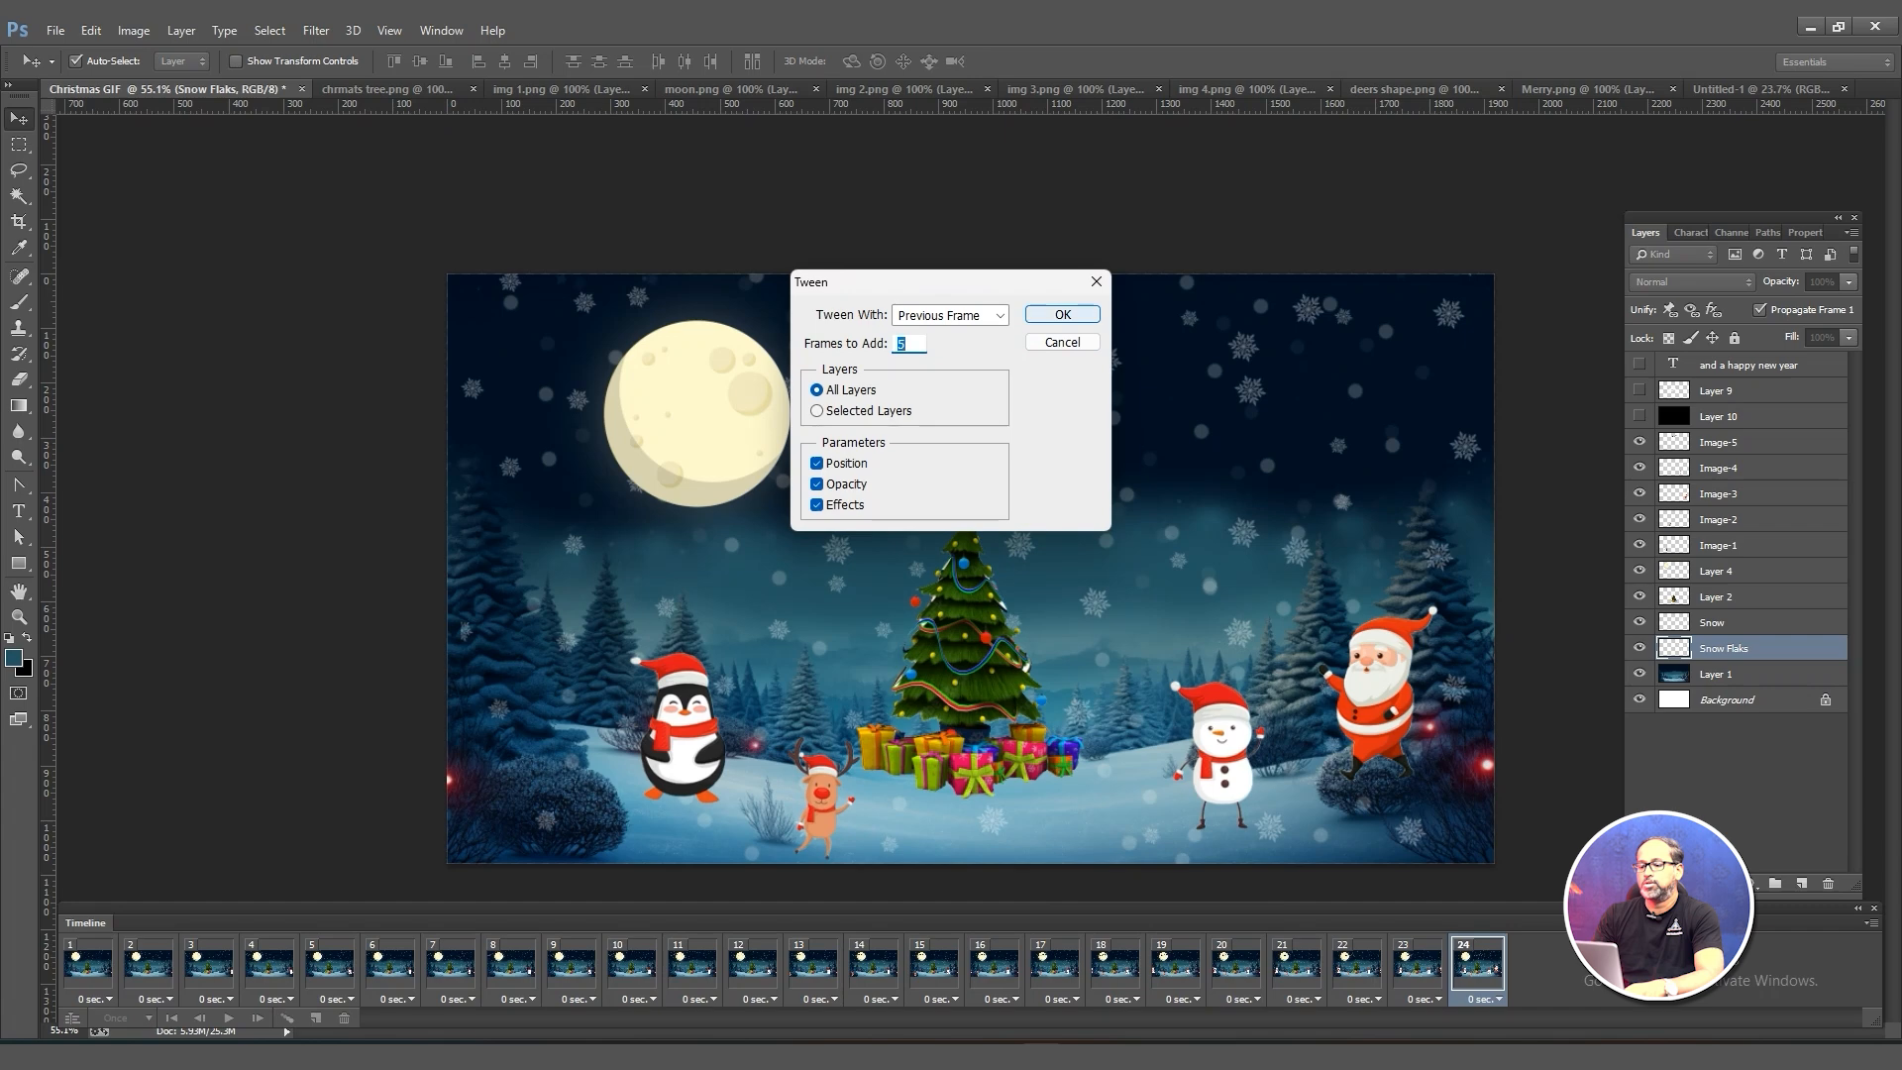
left_click(1062, 313)
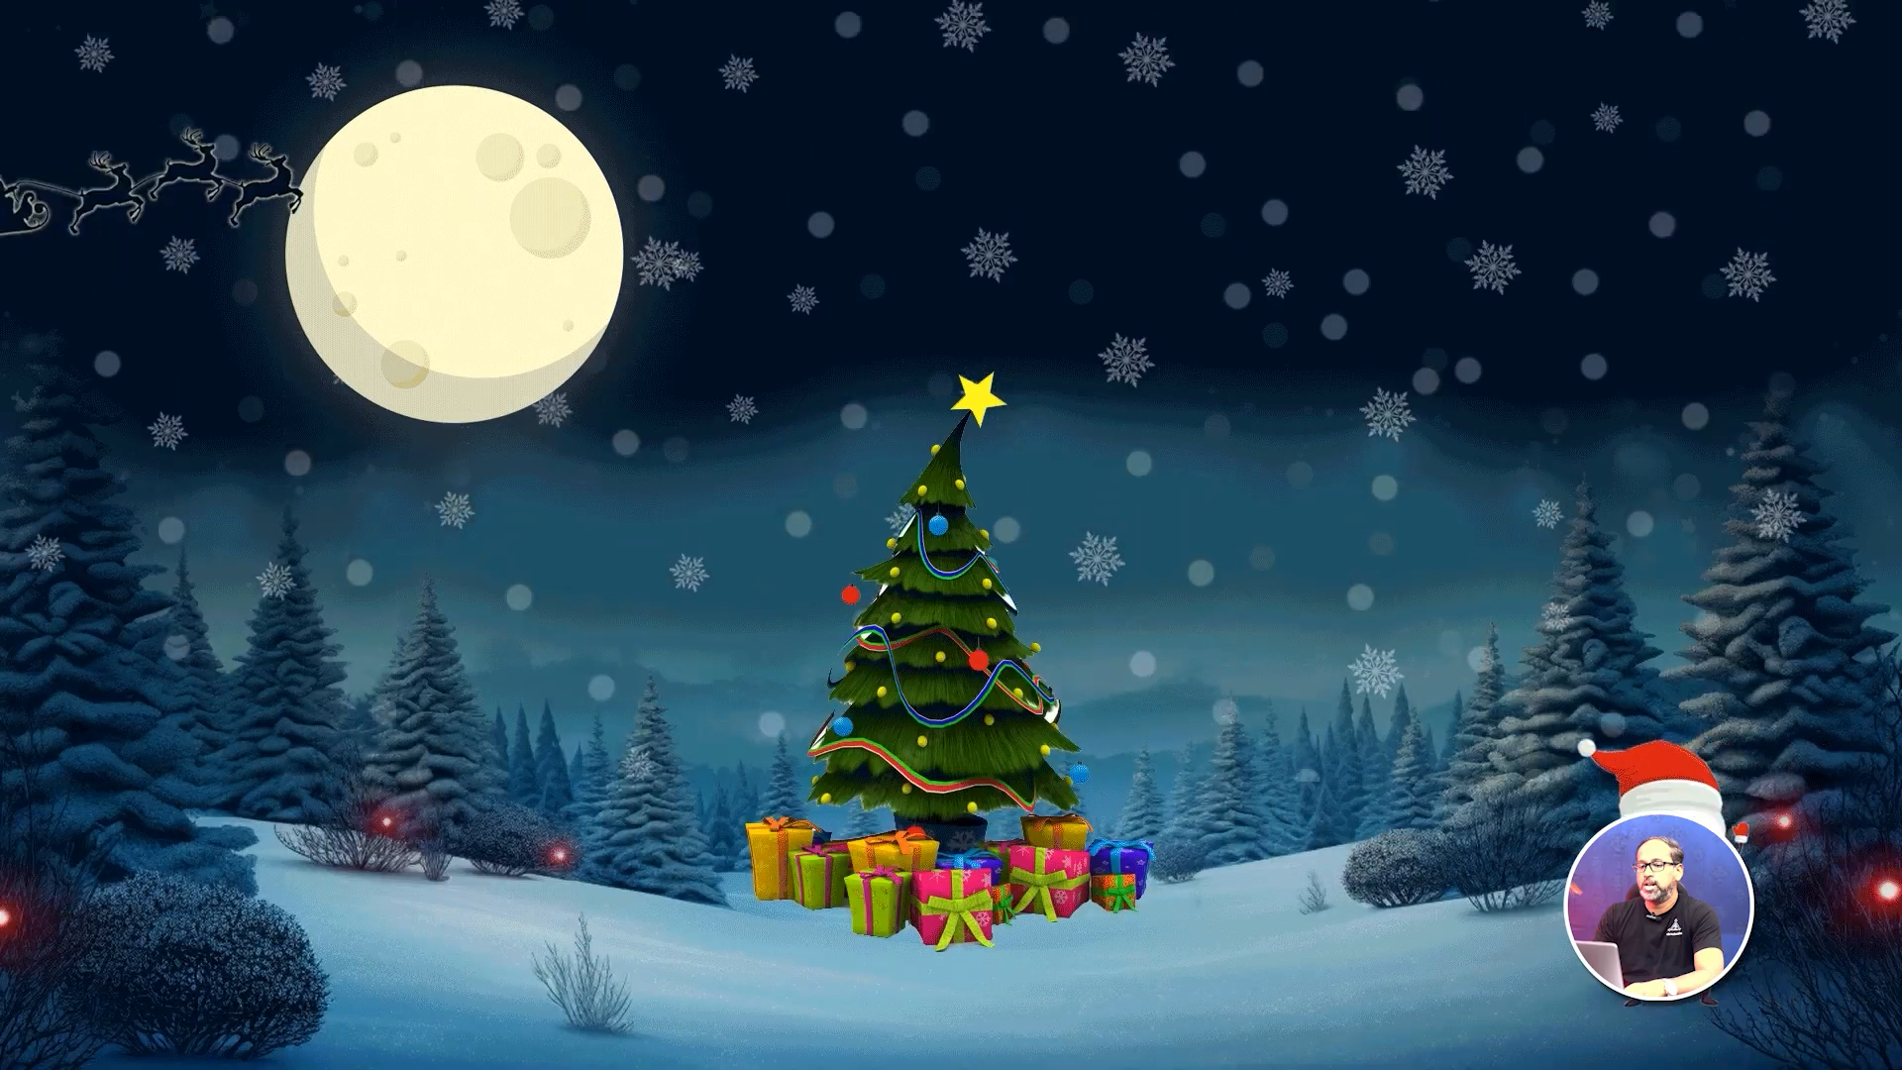